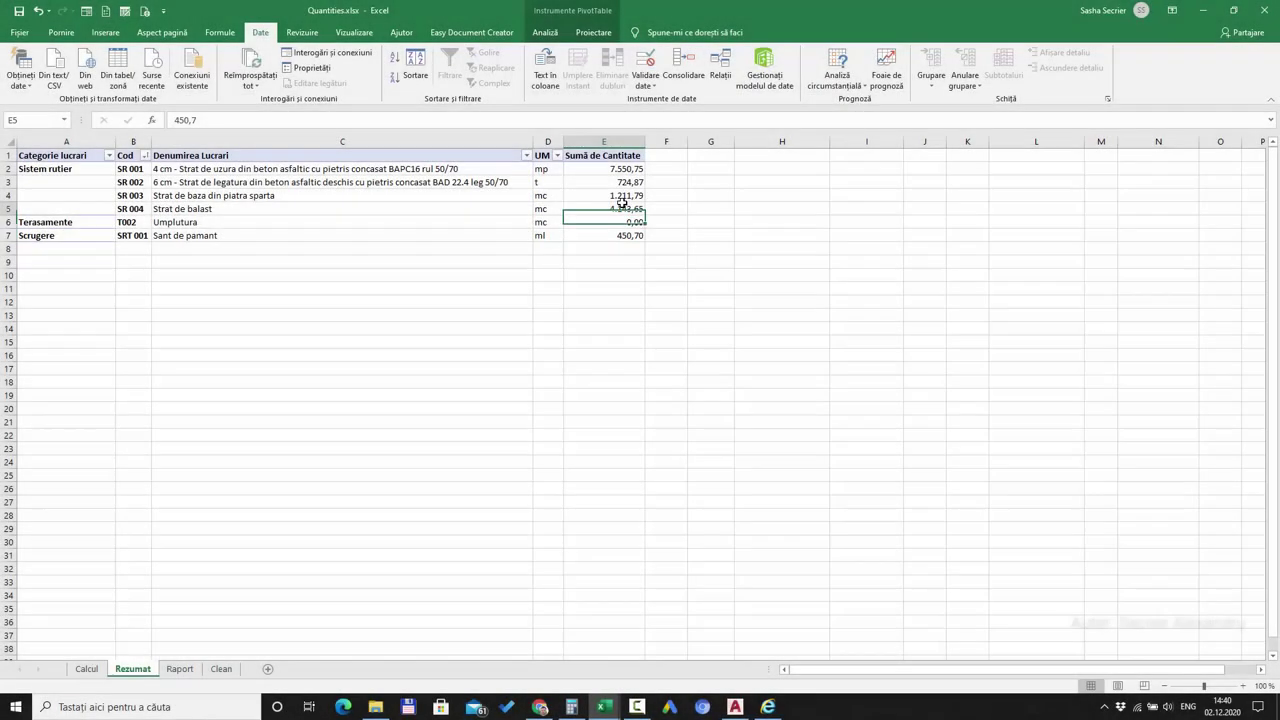
# - Refresh the Rezumat pivot from its source data and select the column E quantity values
pyautogui.rightClick(623, 208)
pyautogui.click(665, 258)
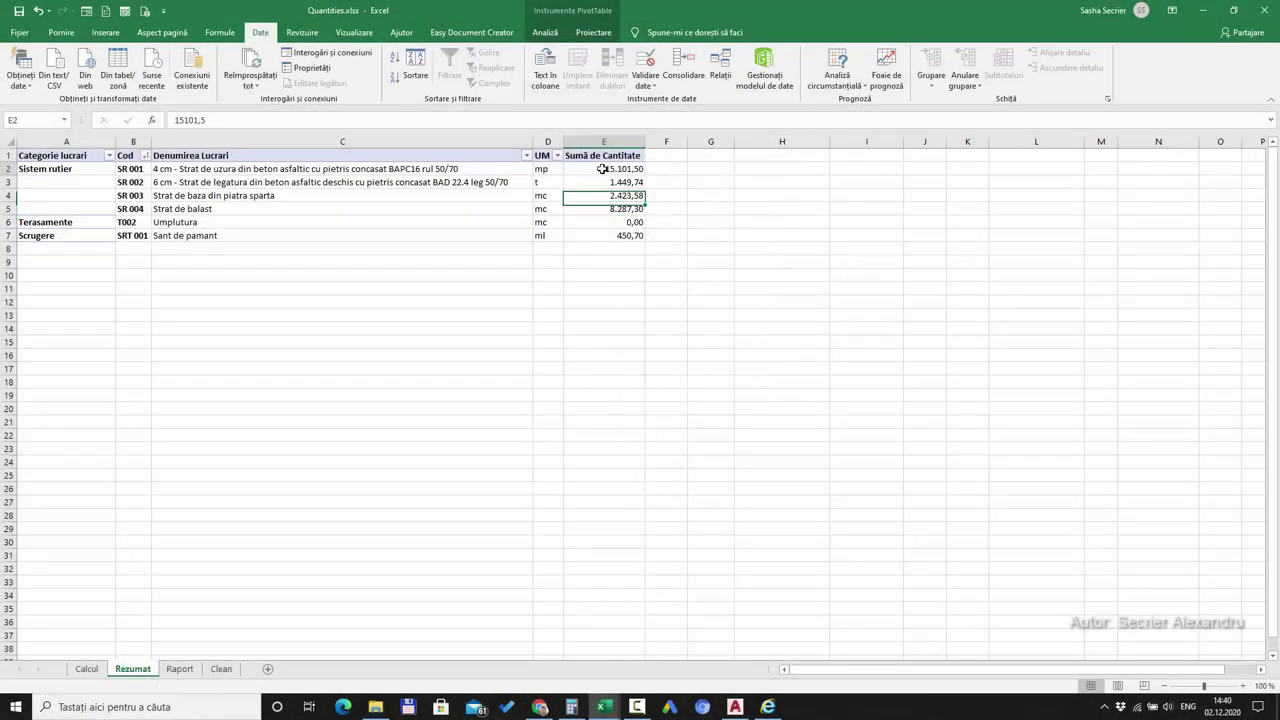
pyautogui.moveTo(616, 179)
pyautogui.mouseDown()
pyautogui.moveTo(605, 228)
pyautogui.moveTo(391, 208)
pyautogui.mouseUp()
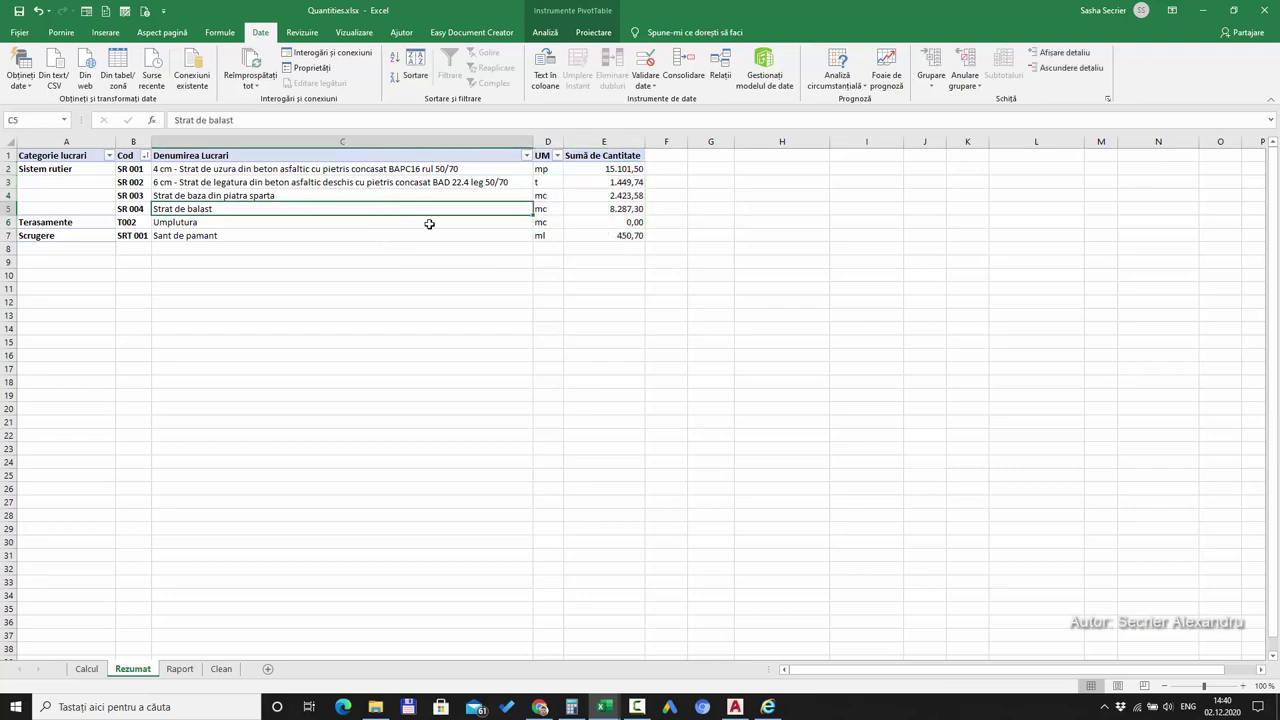
pyautogui.click(553, 34)
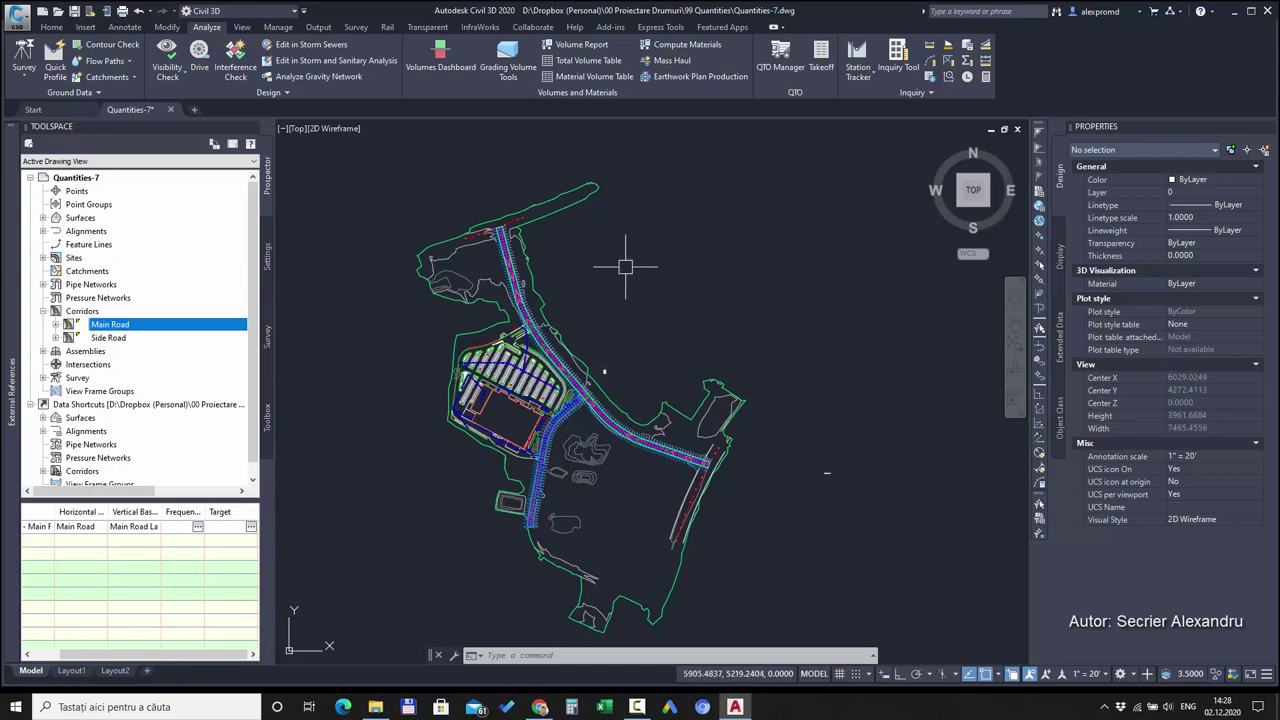
pyautogui.moveTo(667, 296); pyautogui.dragTo(694, 256)
pyautogui.scroll(3, 648, 366)
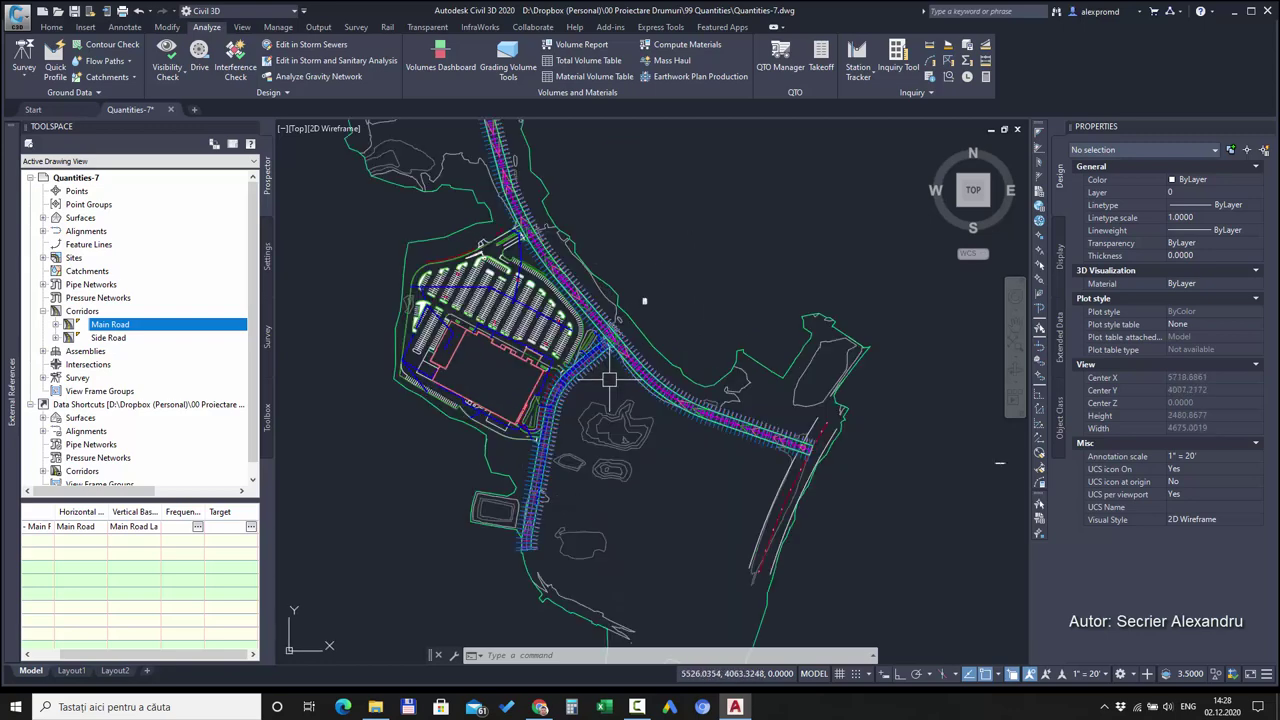
pyautogui.scroll(-2, 627, 299)
pyautogui.scroll(-1, 627, 299)
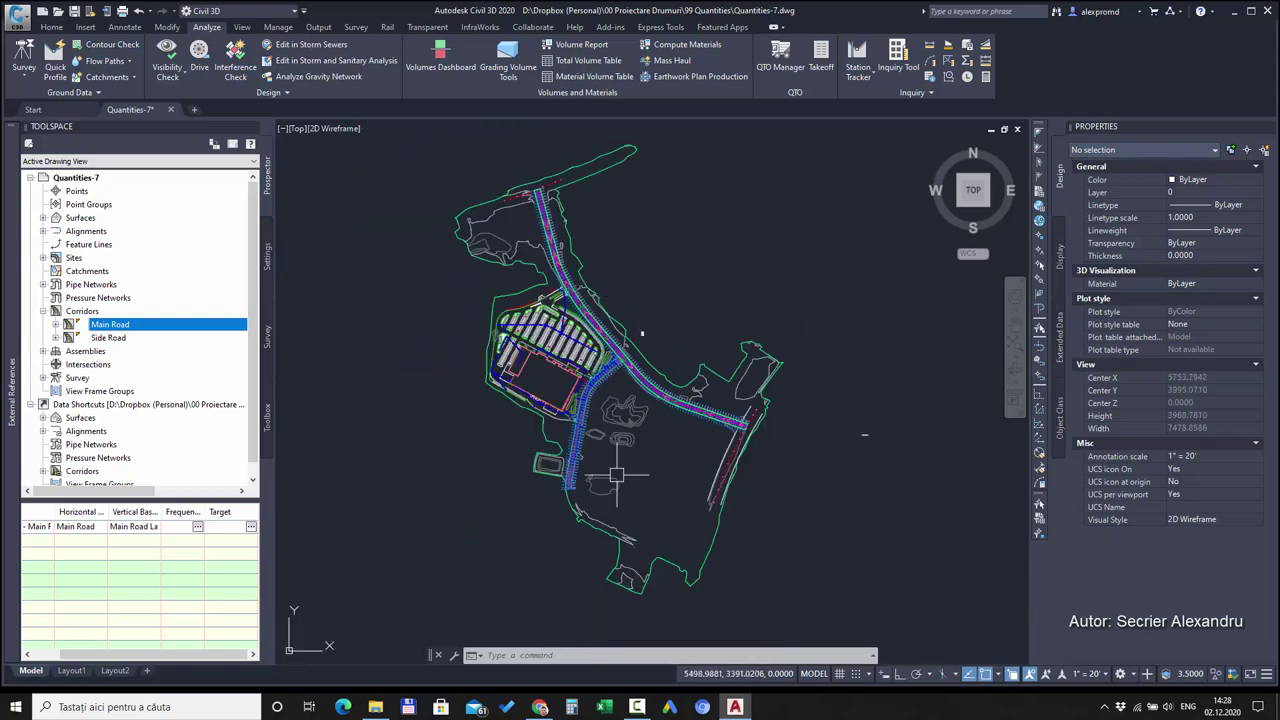
pyautogui.scroll(2, 615, 375)
pyautogui.scroll(2, 606, 340)
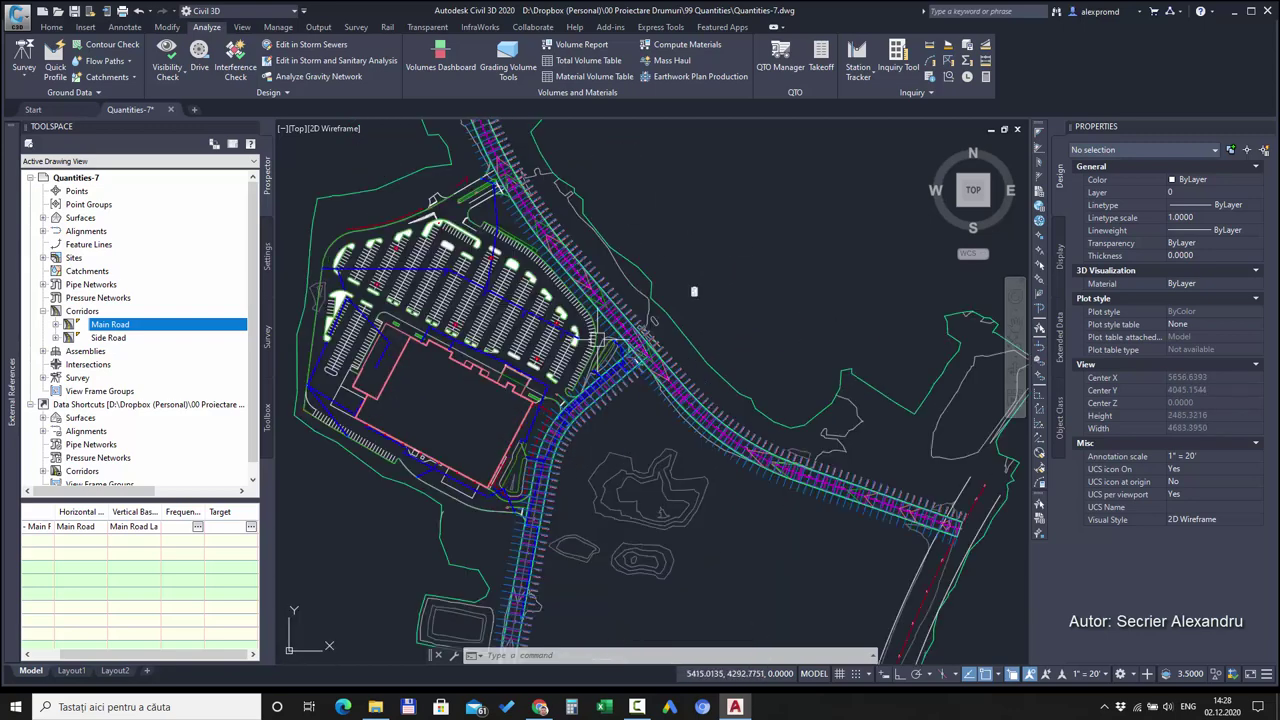
pyautogui.scroll(2, 605, 395)
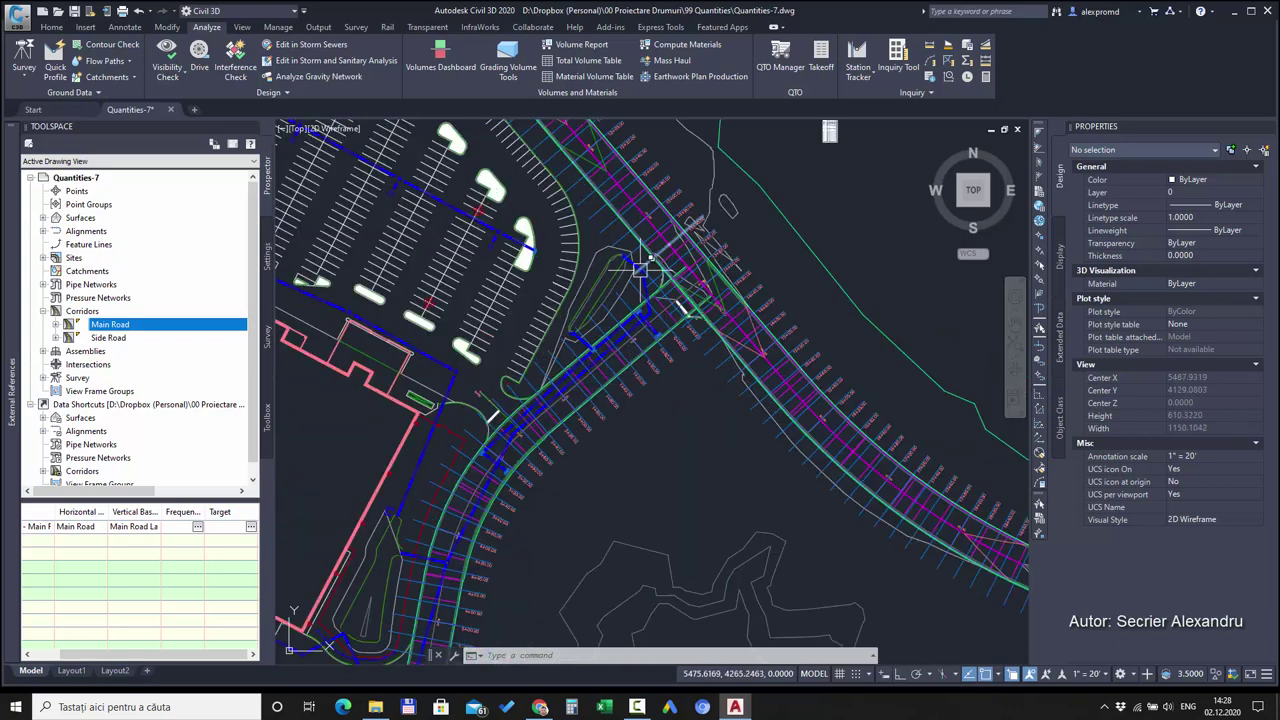
pyautogui.scroll(-4, 618, 360)
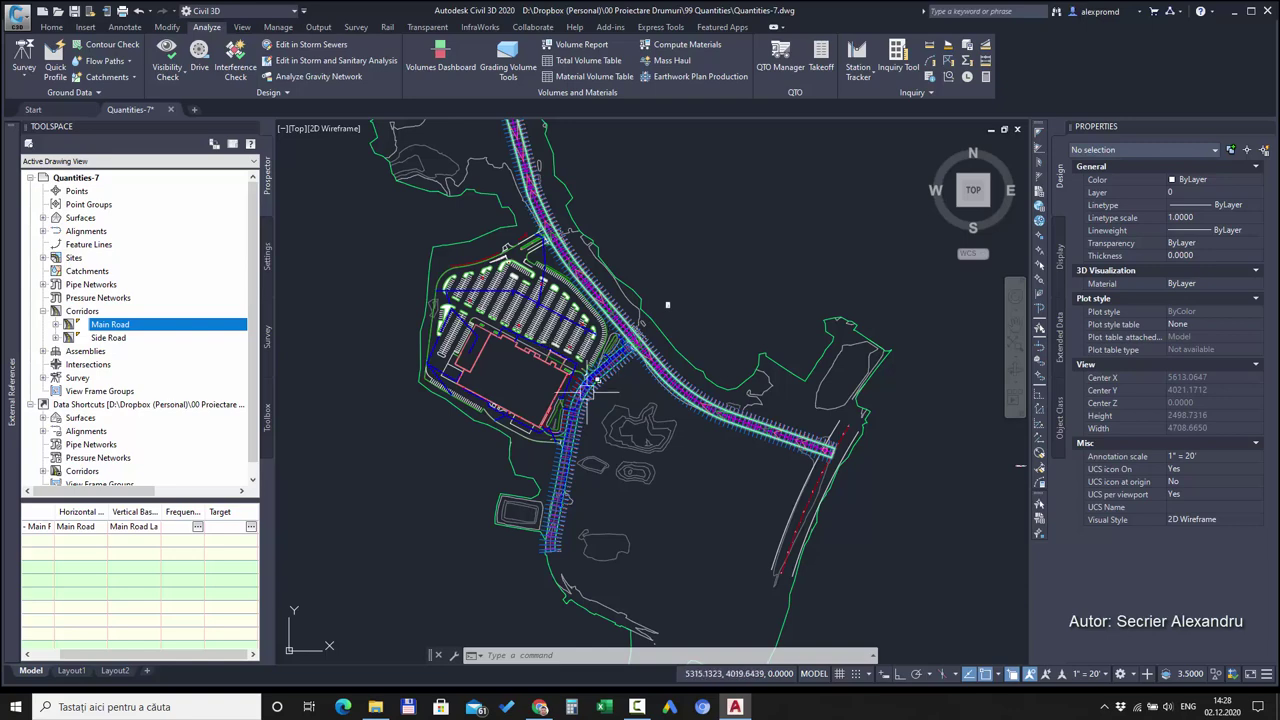
pyautogui.scroll(-2, 640, 320)
pyautogui.scroll(4, 589, 392)
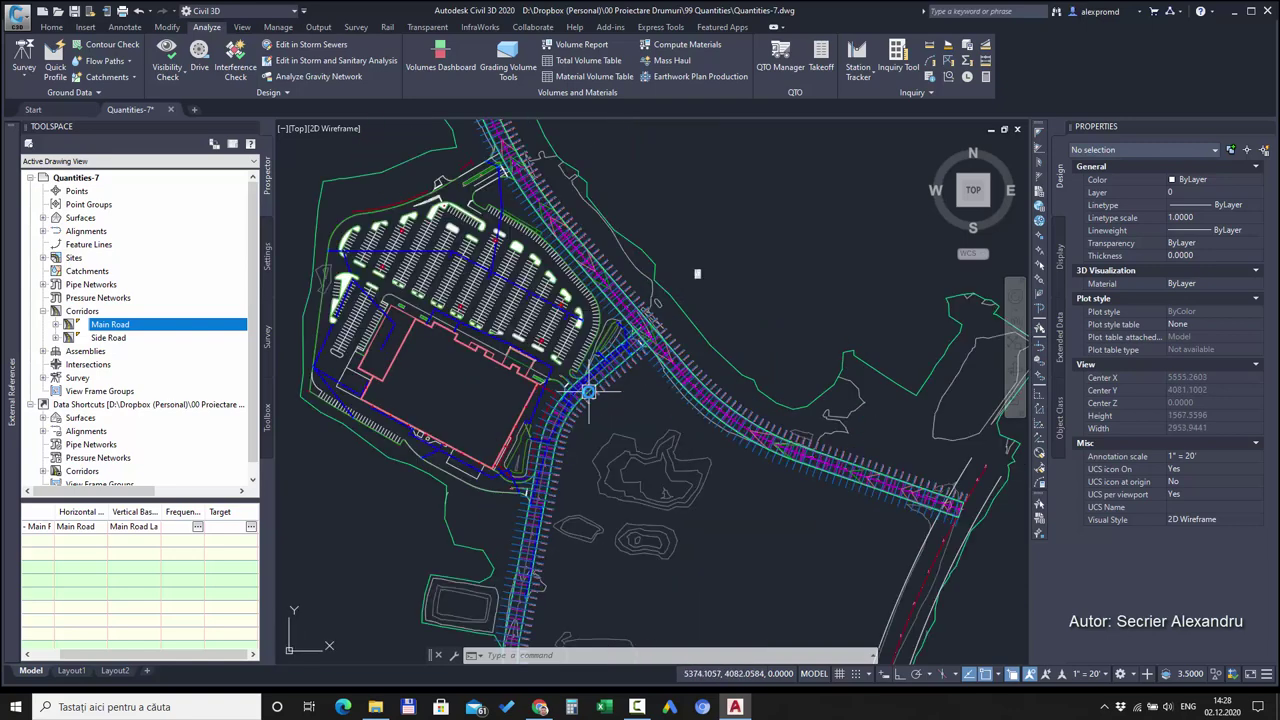
pyautogui.scroll(4, 586, 380)
pyautogui.scroll(4, 612, 318)
pyautogui.scroll(-3, 605, 327)
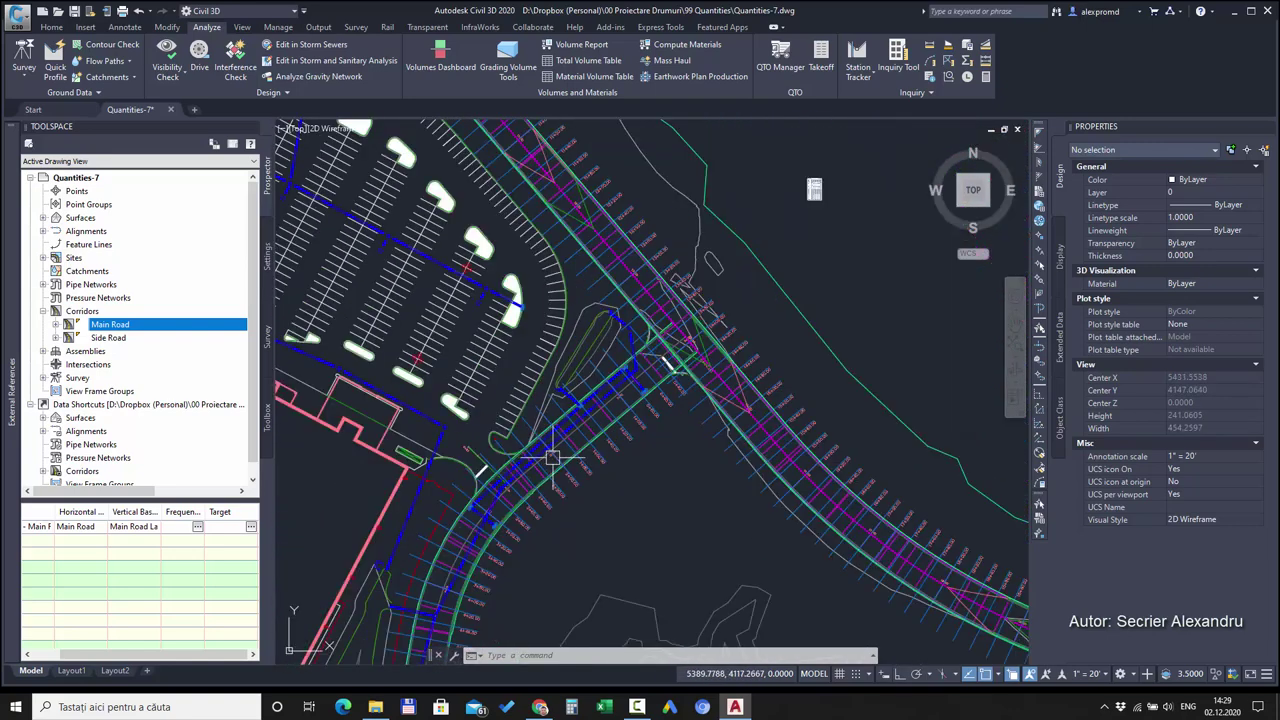
pyautogui.click(121, 338)
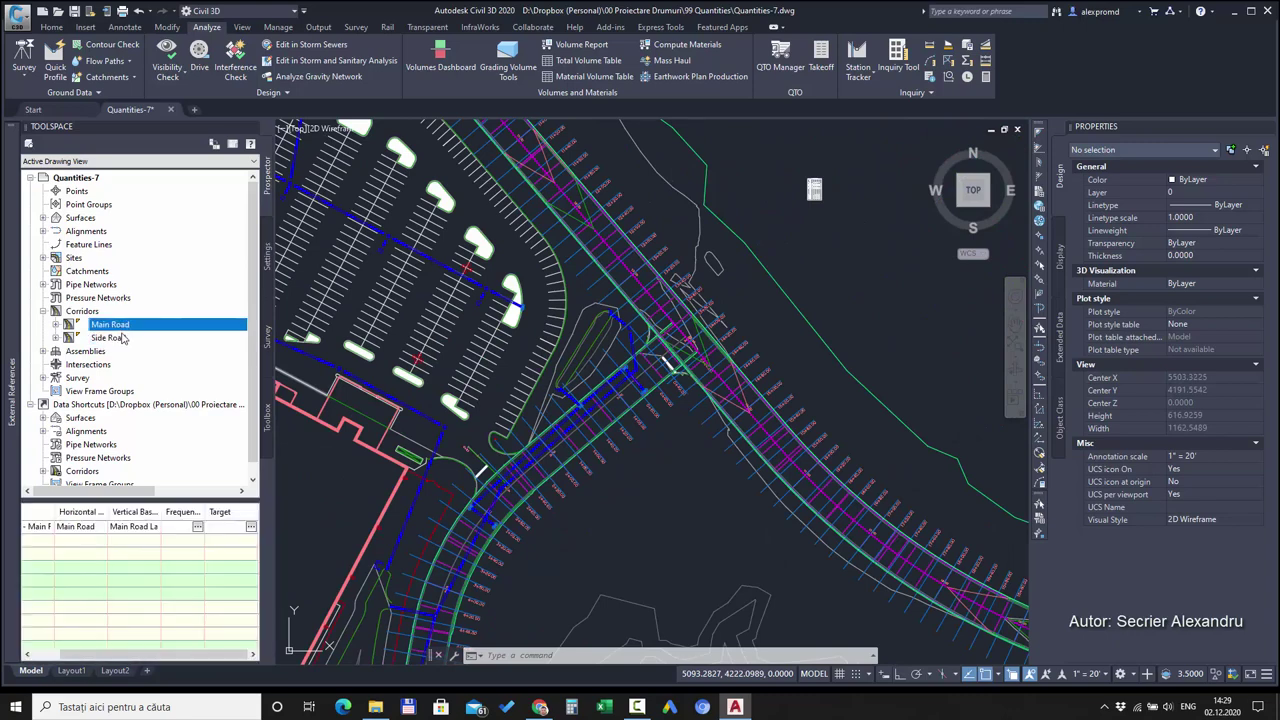
pyautogui.click(122, 325)
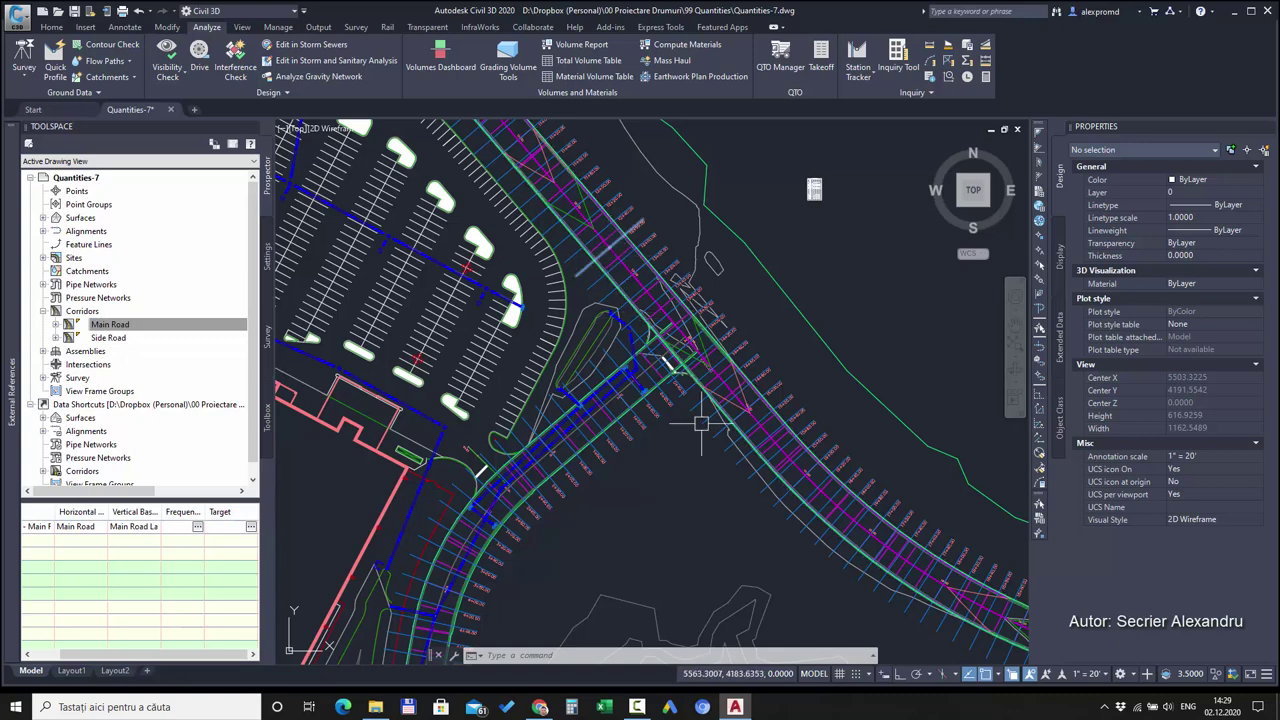
pyautogui.click(680, 44)
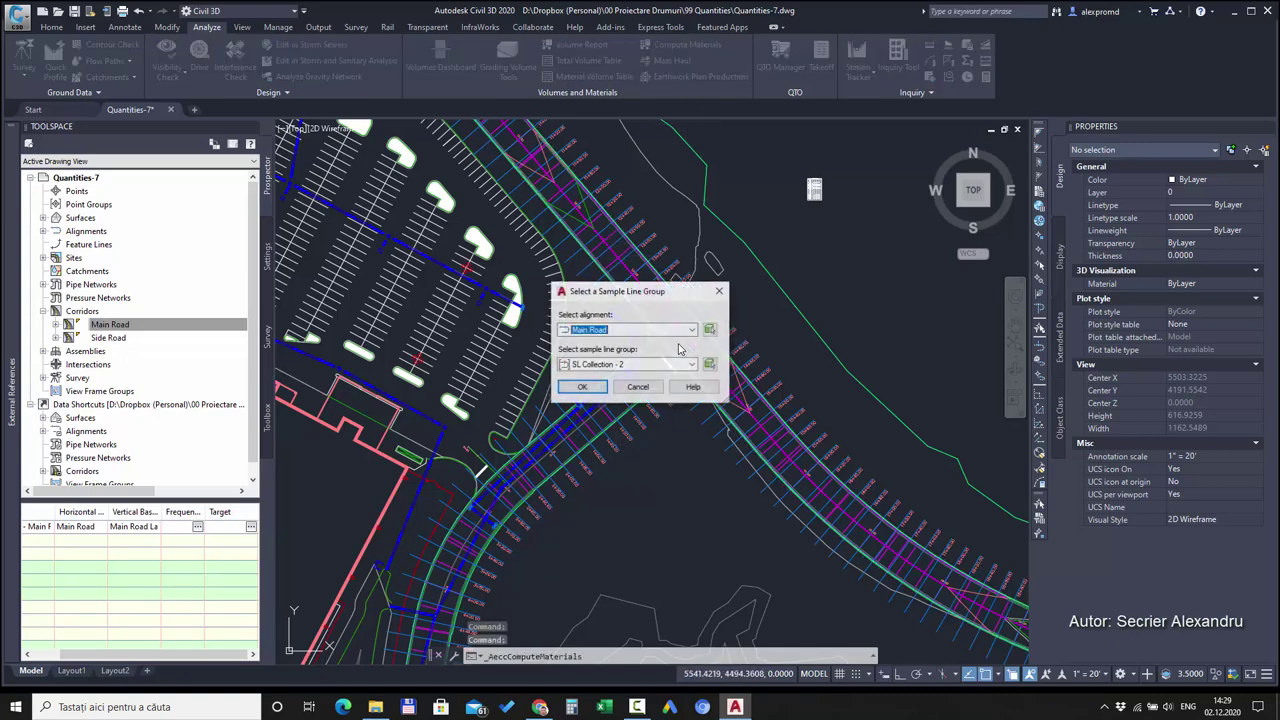
pyautogui.click(582, 387)
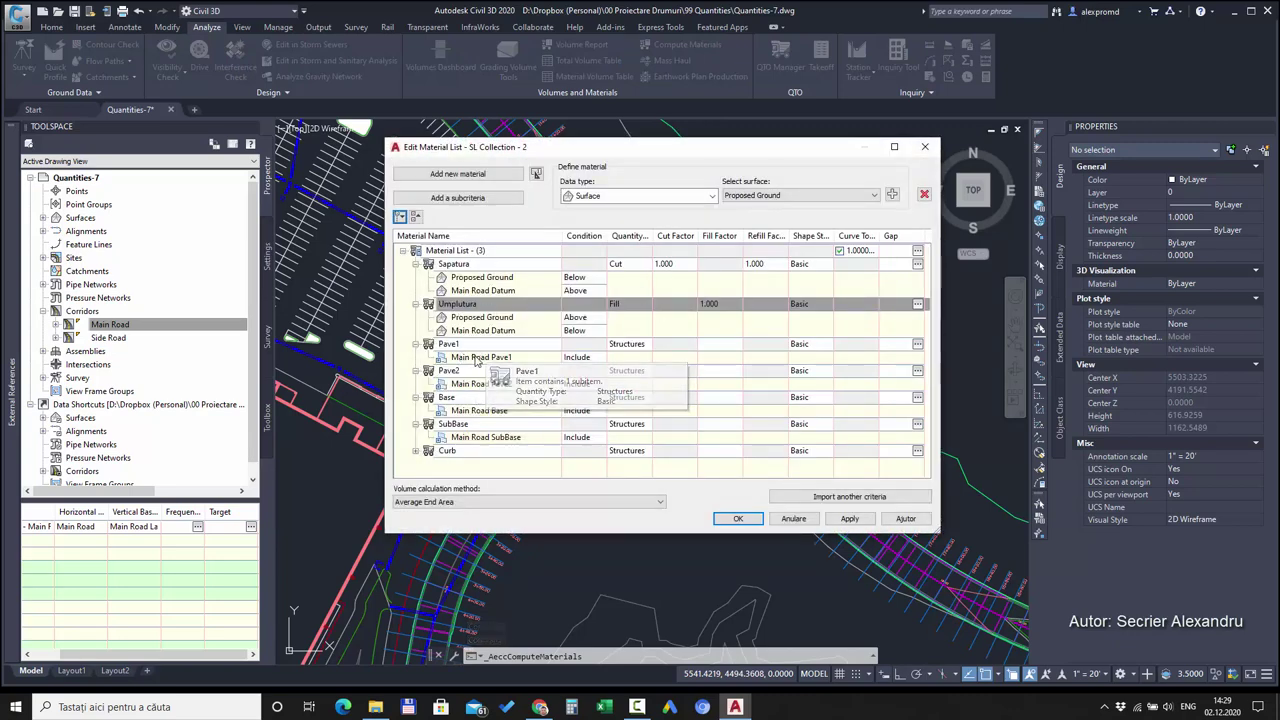
pyautogui.click(795, 522)
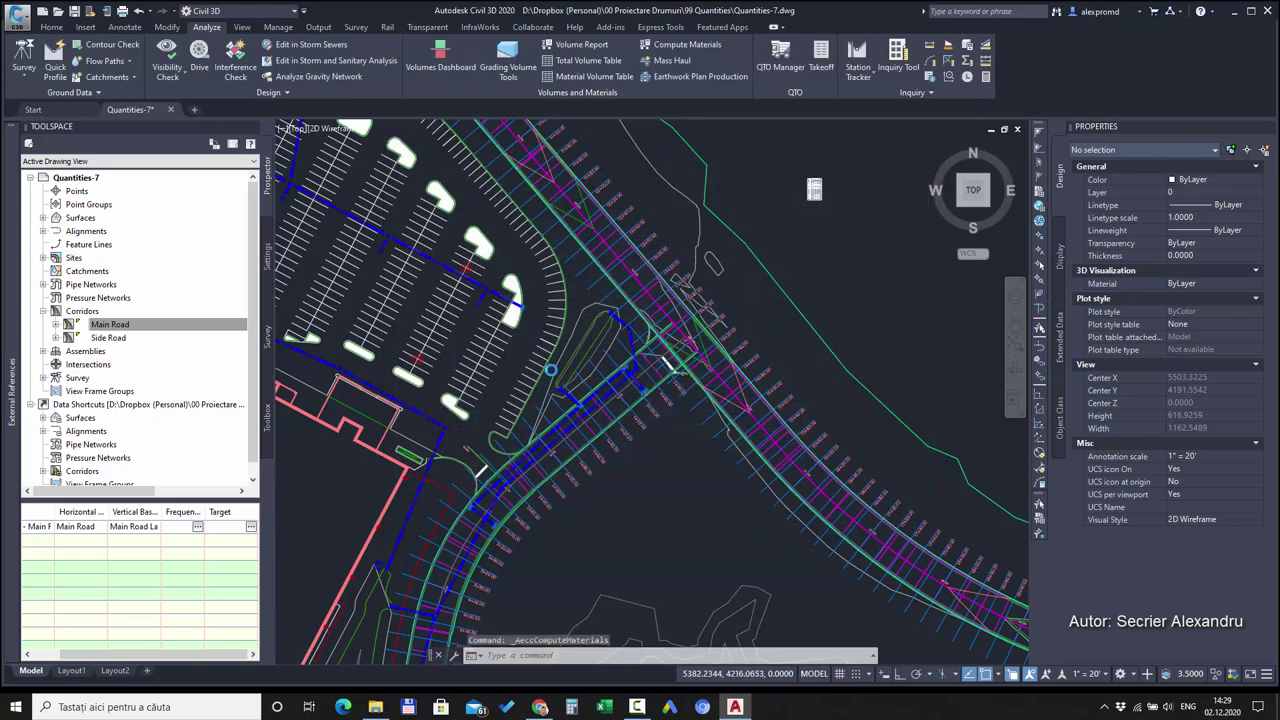
pyautogui.scroll(-5, 690, 400)
pyautogui.scroll(2, 700, 400)
pyautogui.scroll(6, 762, 378)
pyautogui.scroll(4, 762, 378)
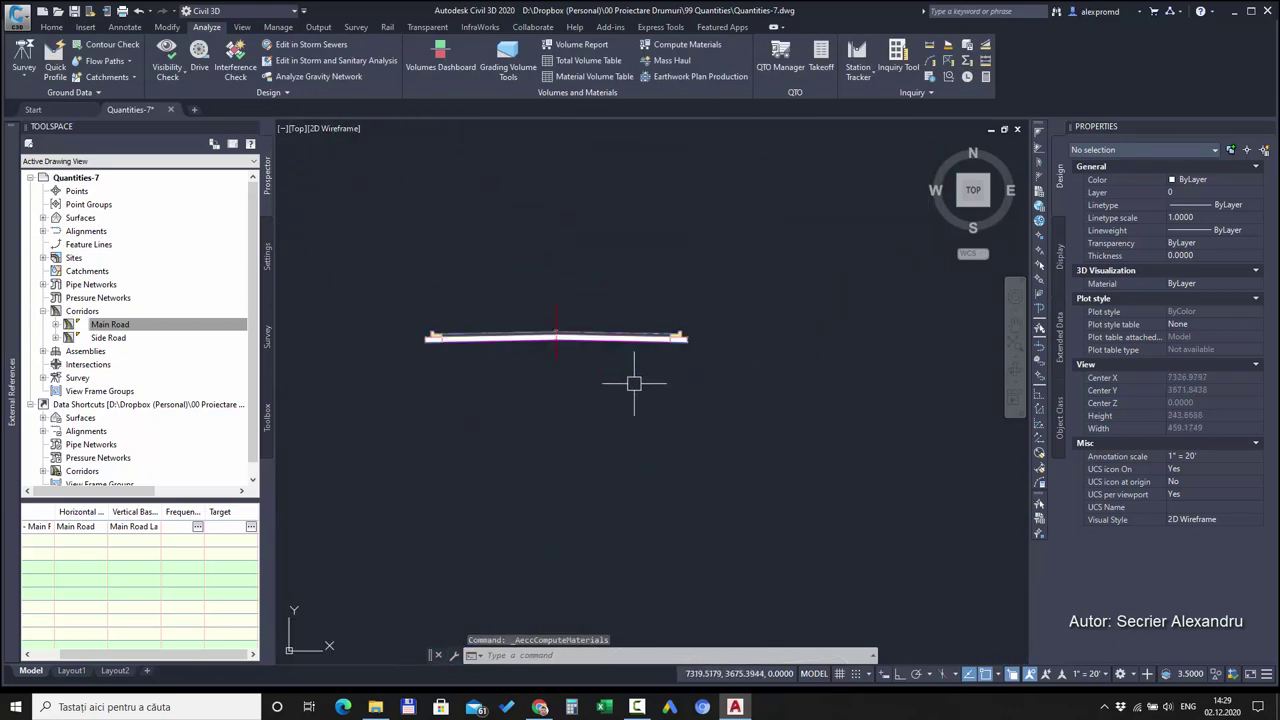
pyautogui.scroll(3, 634, 377)
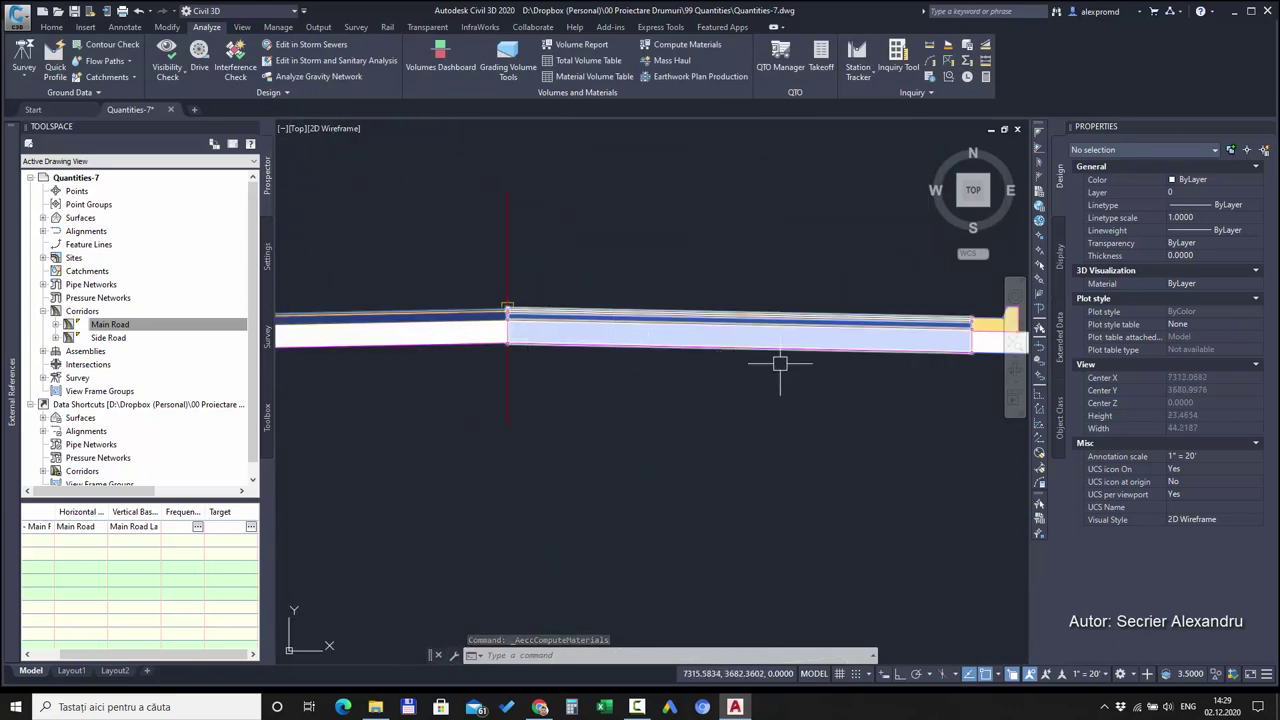
pyautogui.click(643, 312)
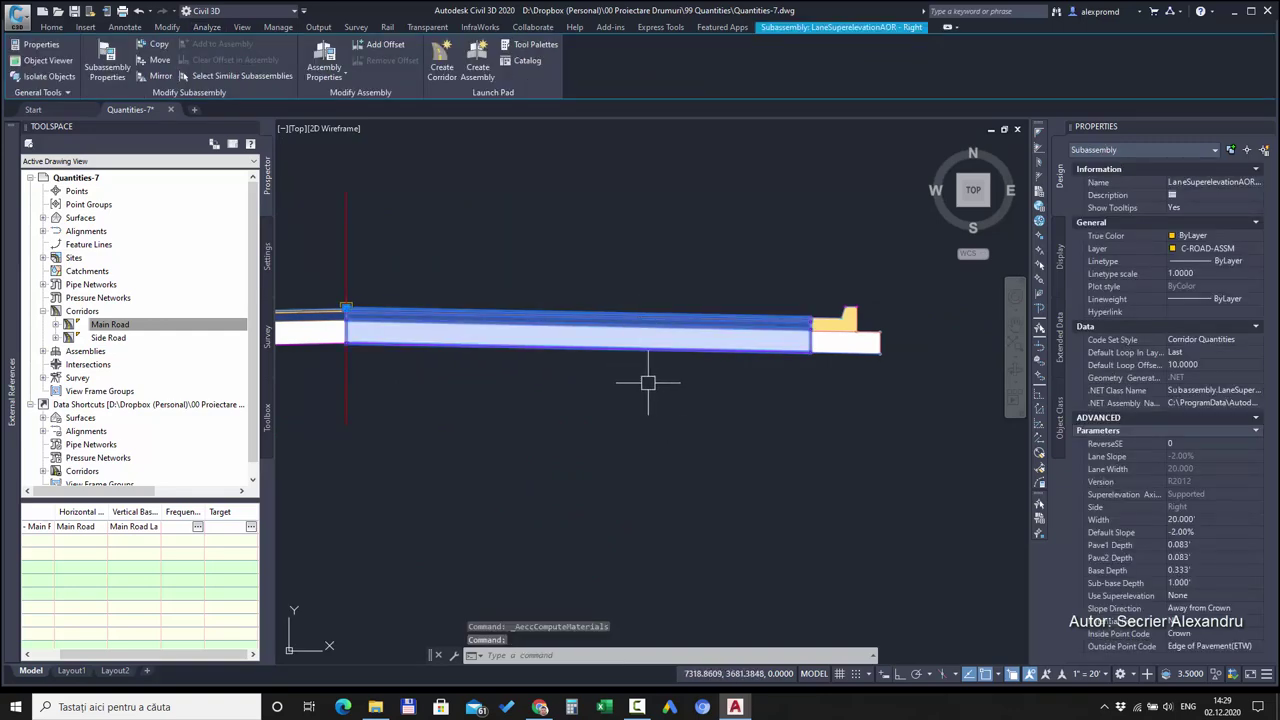
pyautogui.press('Escape')
pyautogui.scroll(-3, 774, 337)
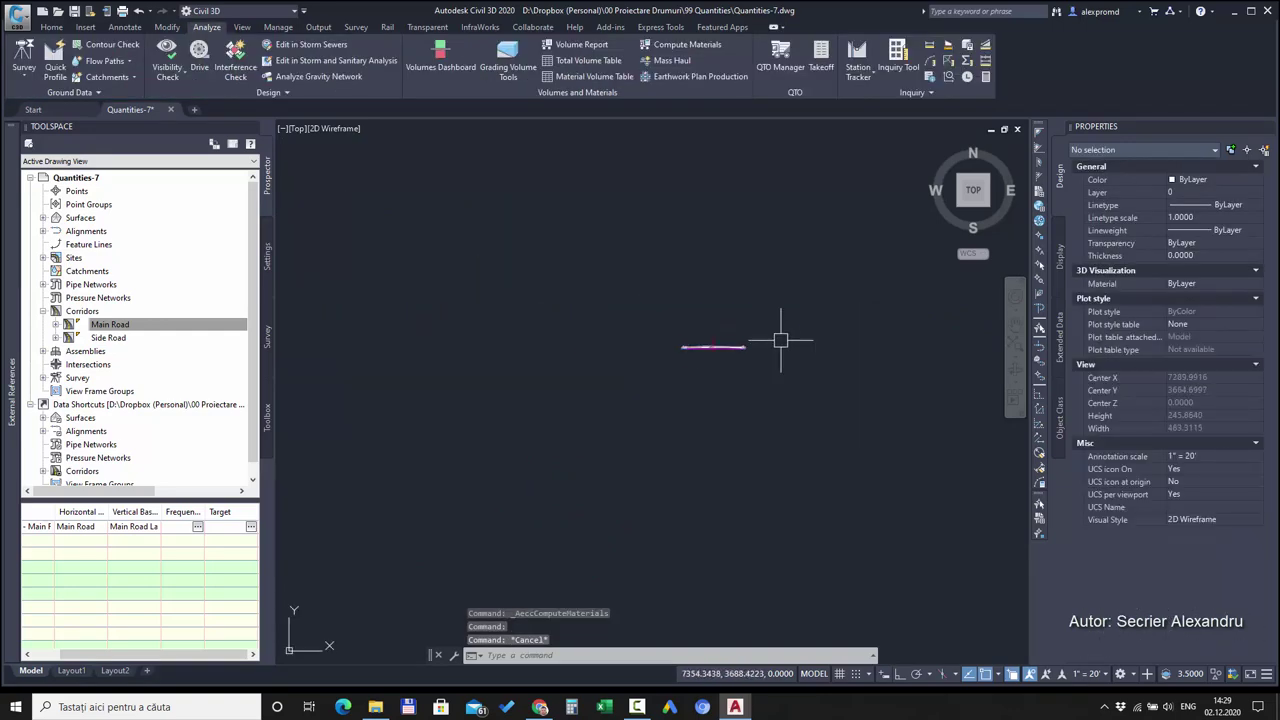
pyautogui.scroll(-2, 774, 349)
pyautogui.scroll(-2, 764, 347)
pyautogui.scroll(-2, 763, 347)
pyautogui.scroll(2, 698, 370)
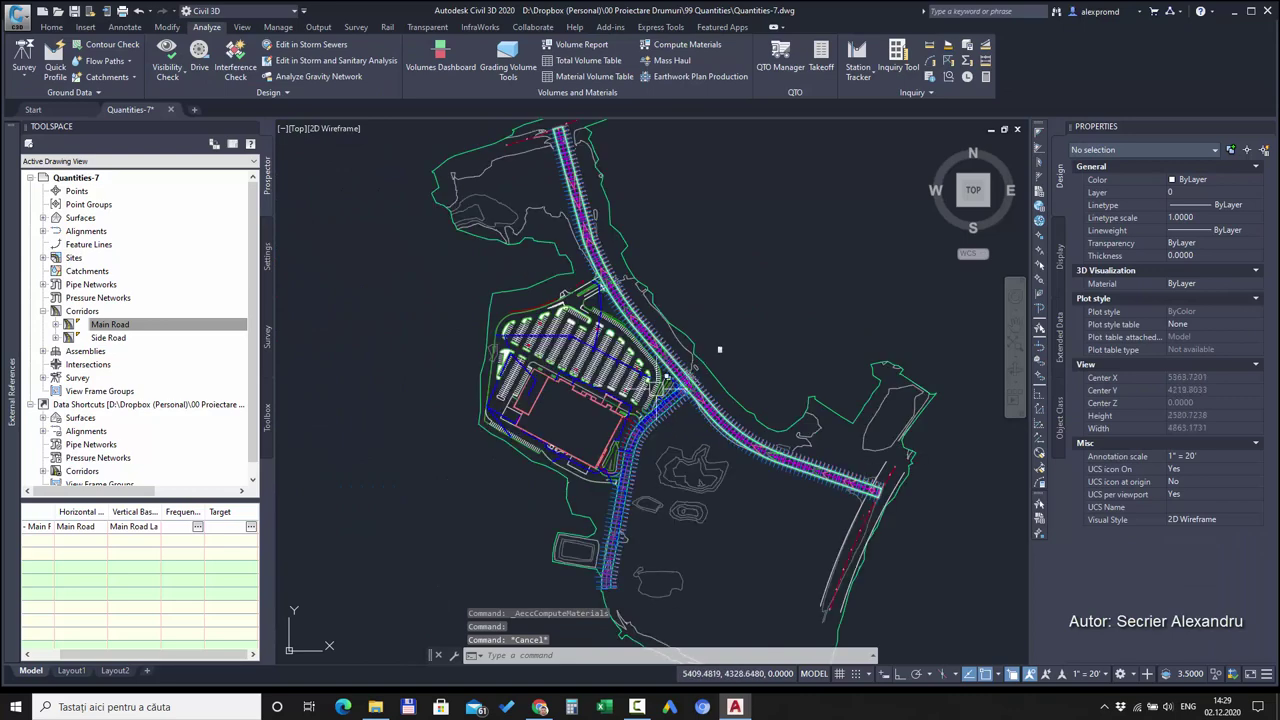
pyautogui.scroll(1, 705, 335)
pyautogui.moveTo(705, 330); pyautogui.dragTo(628, 272)
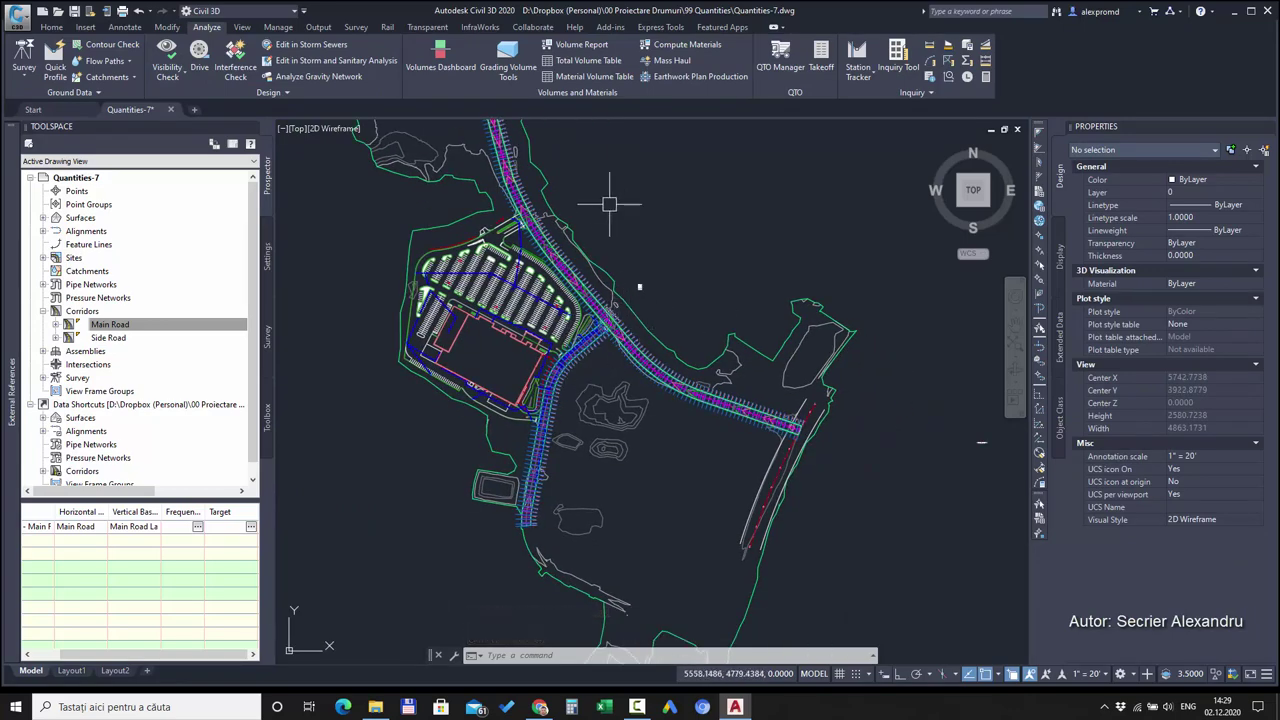
# - Generate the Main Road material volume report with the Select Material.xsl style sheet, allowing its scripts
pyautogui.click(578, 45)
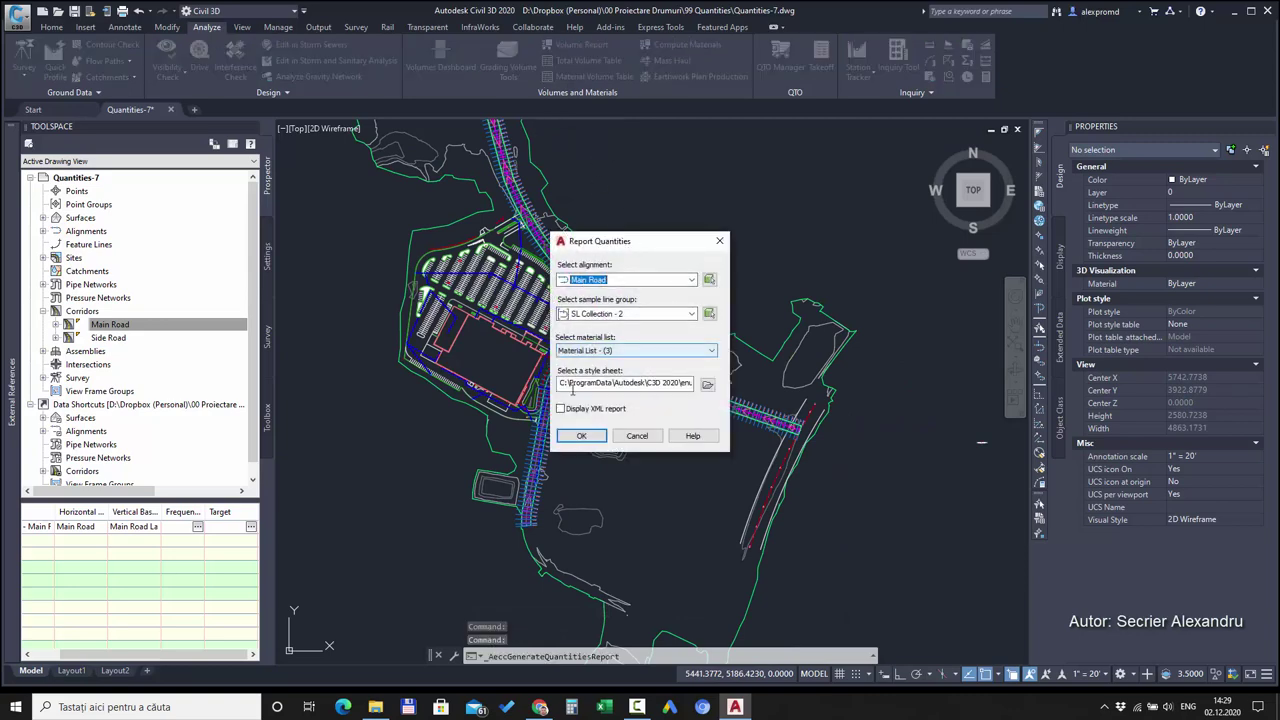
pyautogui.click(707, 384)
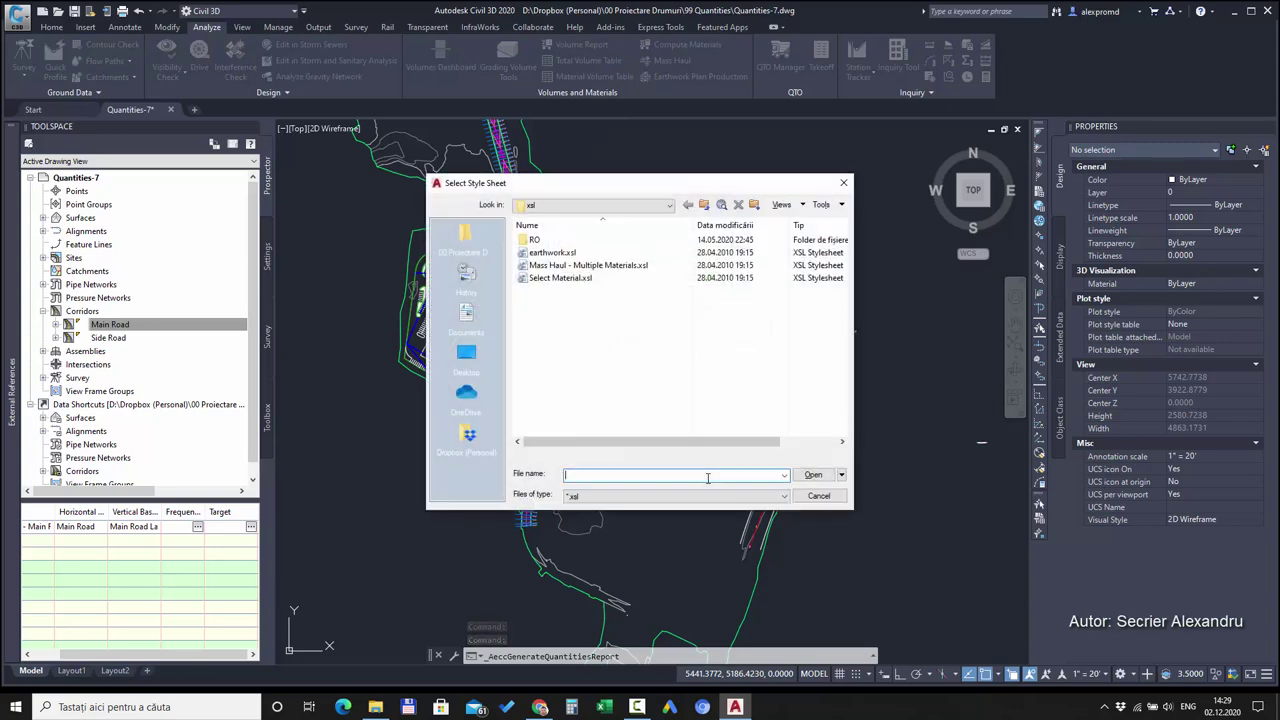
pyautogui.doubleClick(573, 278)
pyautogui.click(582, 436)
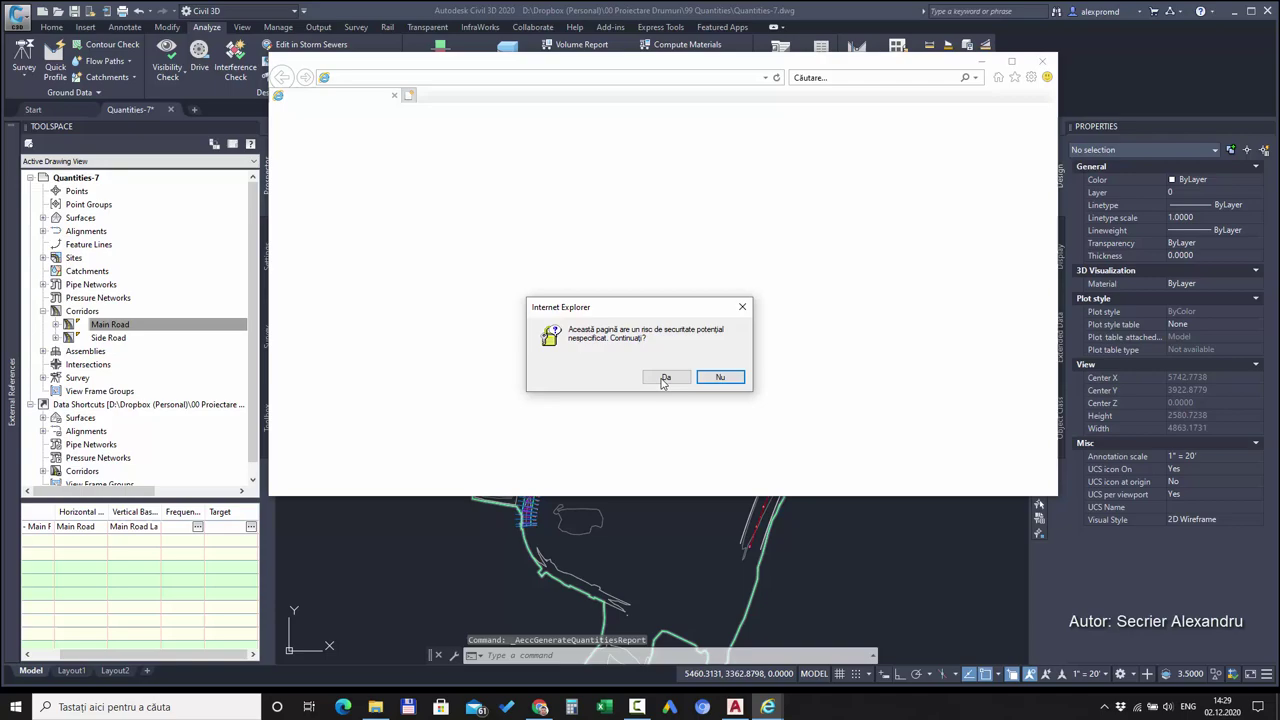
pyautogui.click(662, 380)
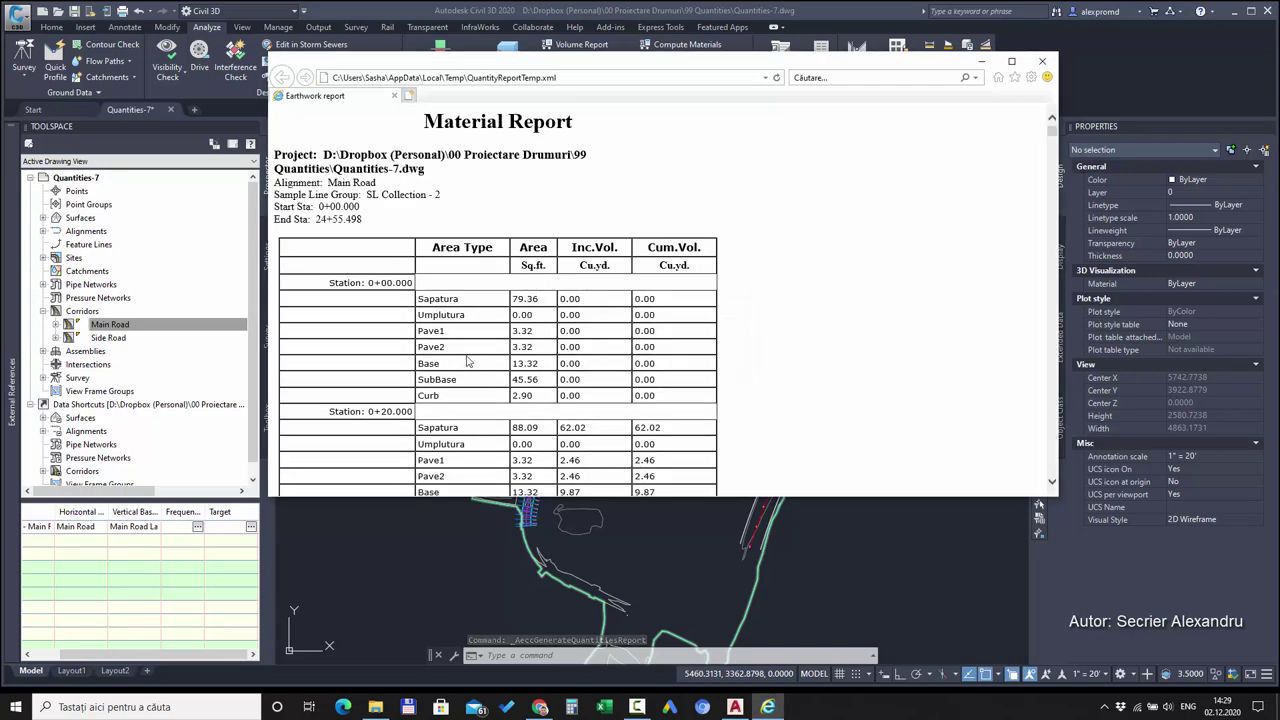
# - Scroll through the Main Road Material Report to review area and volume by station
pyautogui.scroll(-5, 470, 361)
pyautogui.scroll(-5, 480, 360)
pyautogui.scroll(-5, 488, 359)
pyautogui.scroll(-5, 495, 358)
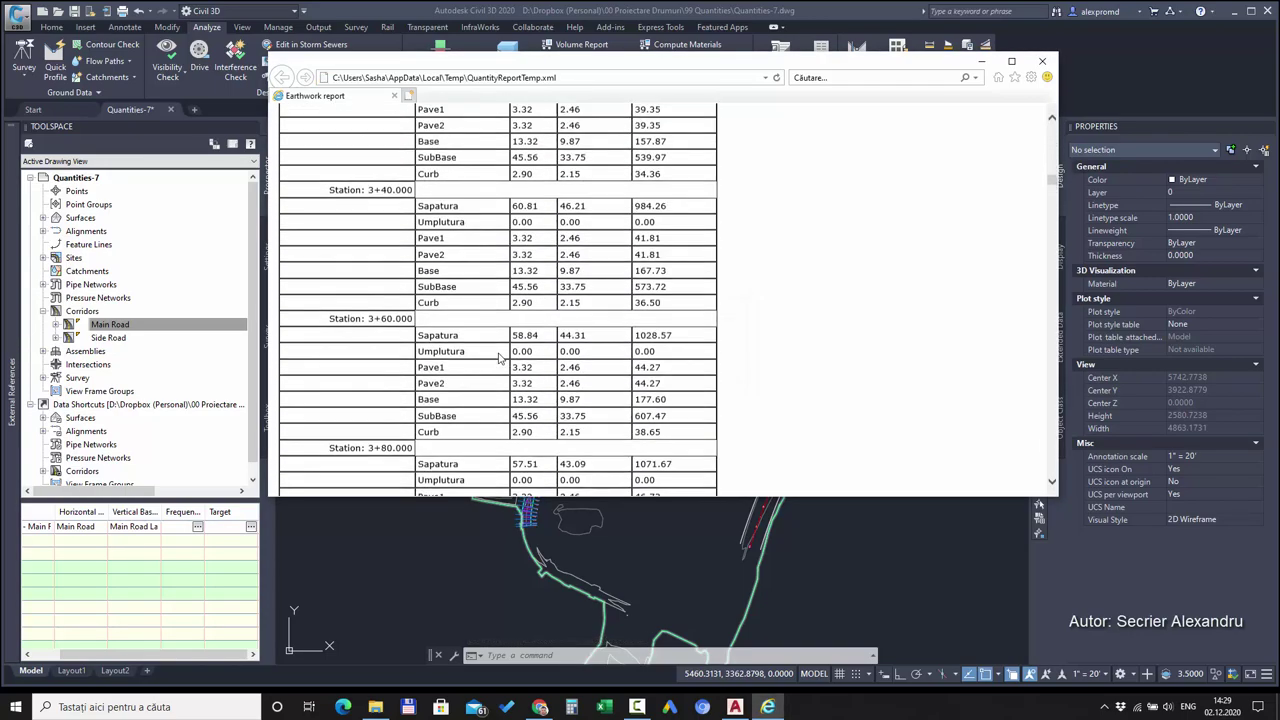
pyautogui.scroll(5, 505, 355)
pyautogui.scroll(5, 515, 351)
pyautogui.scroll(5, 530, 346)
pyautogui.scroll(5, 545, 340)
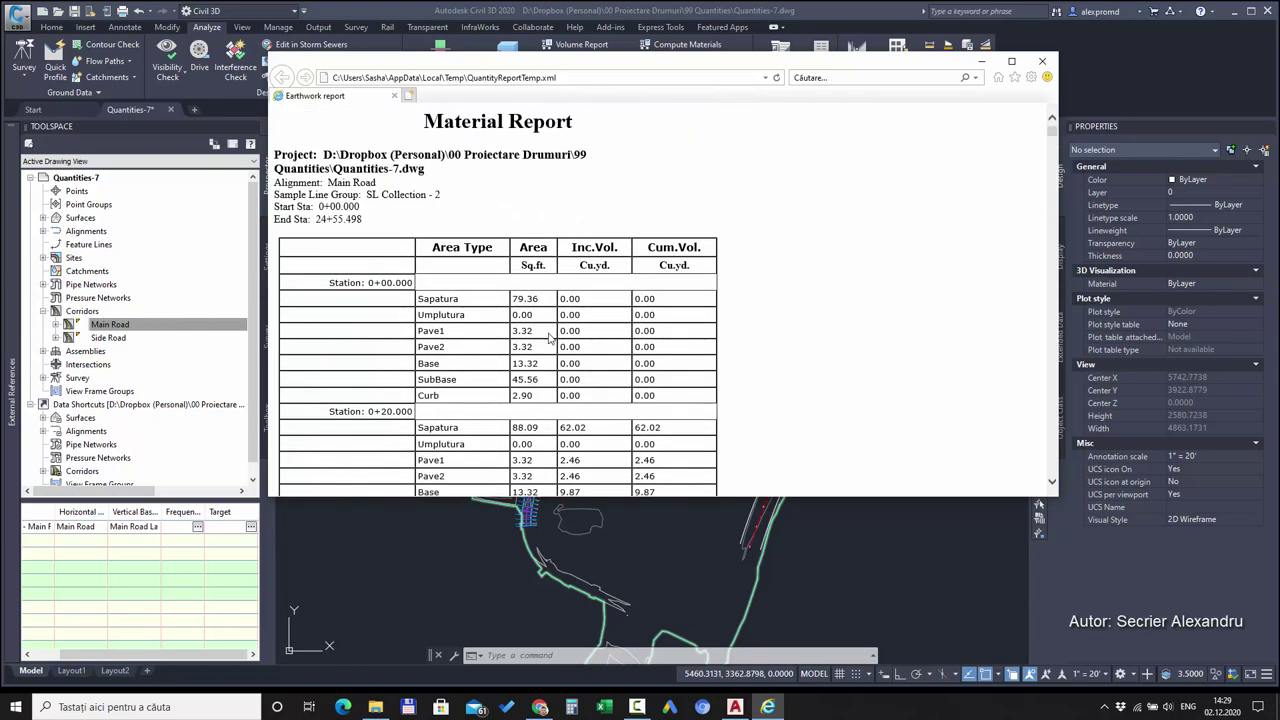
pyautogui.scroll(-3, 551, 330)
pyautogui.scroll(-2, 554, 313)
pyautogui.scroll(-2, 557, 297)
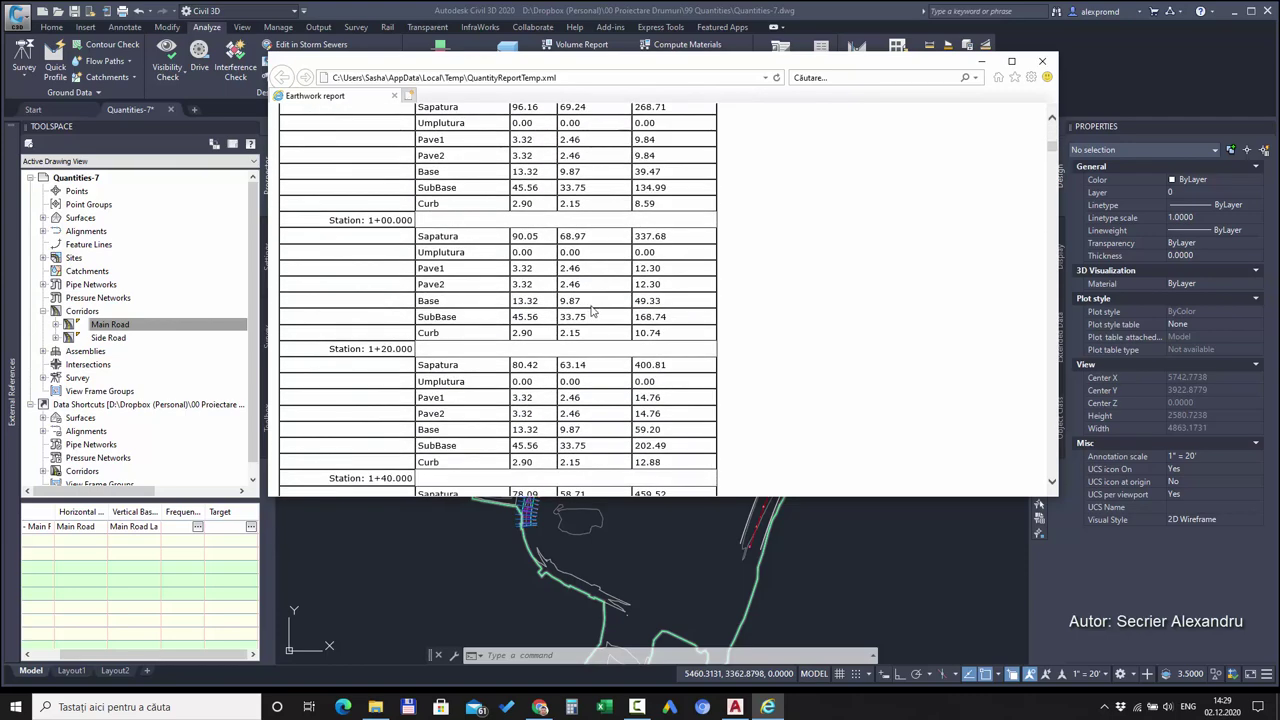
# - Select the report contents, clear the selection, then select the QuantityReportTemp.xml path in the address bar
pyautogui.hotkey('ctrl', 'a')
pyautogui.click(720, 272)
pyautogui.click(600, 79)
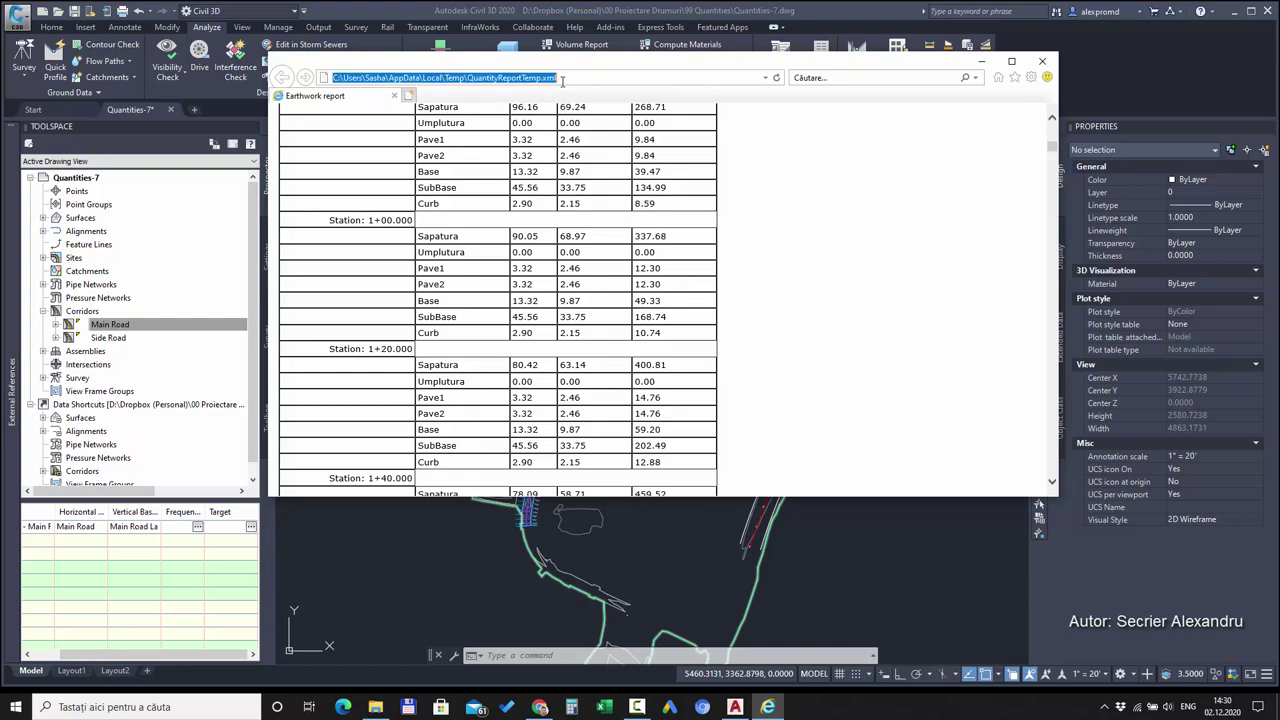
# - Open Volume Reports, check the existing 01.htm and 02.htm files, then return to the earthwork report
pyautogui.click(591, 287)
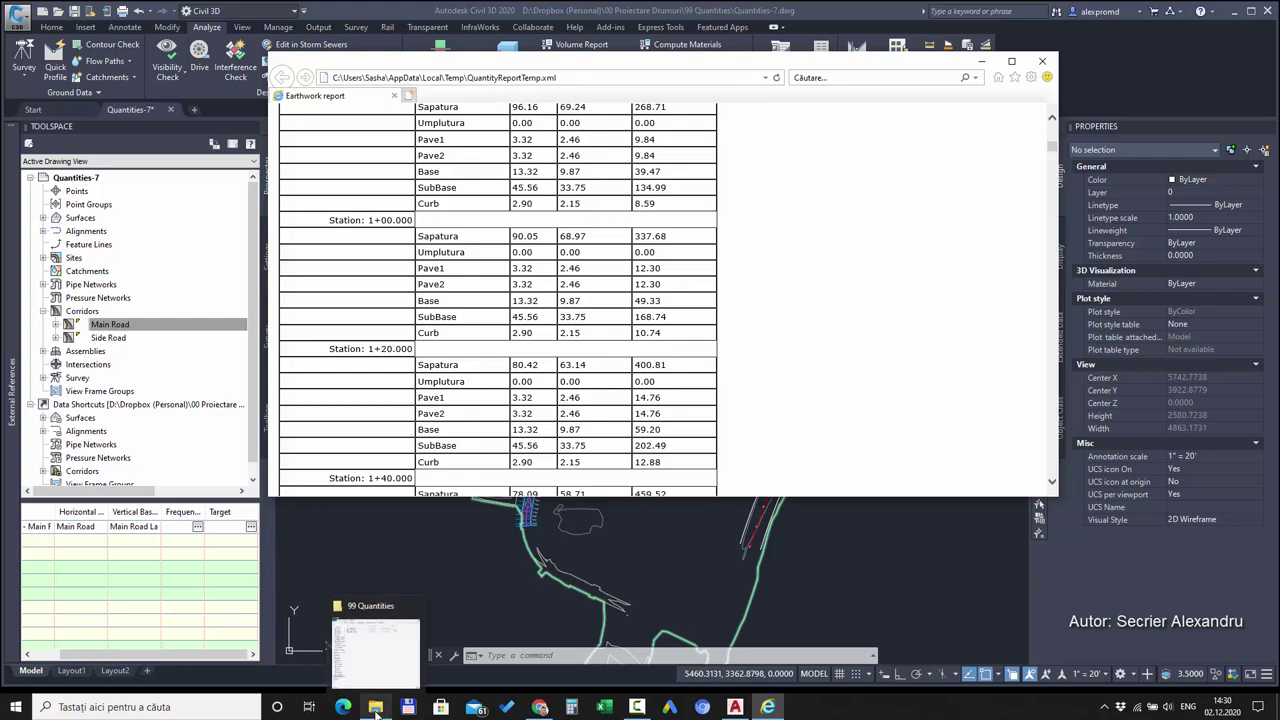
pyautogui.click(375, 707)
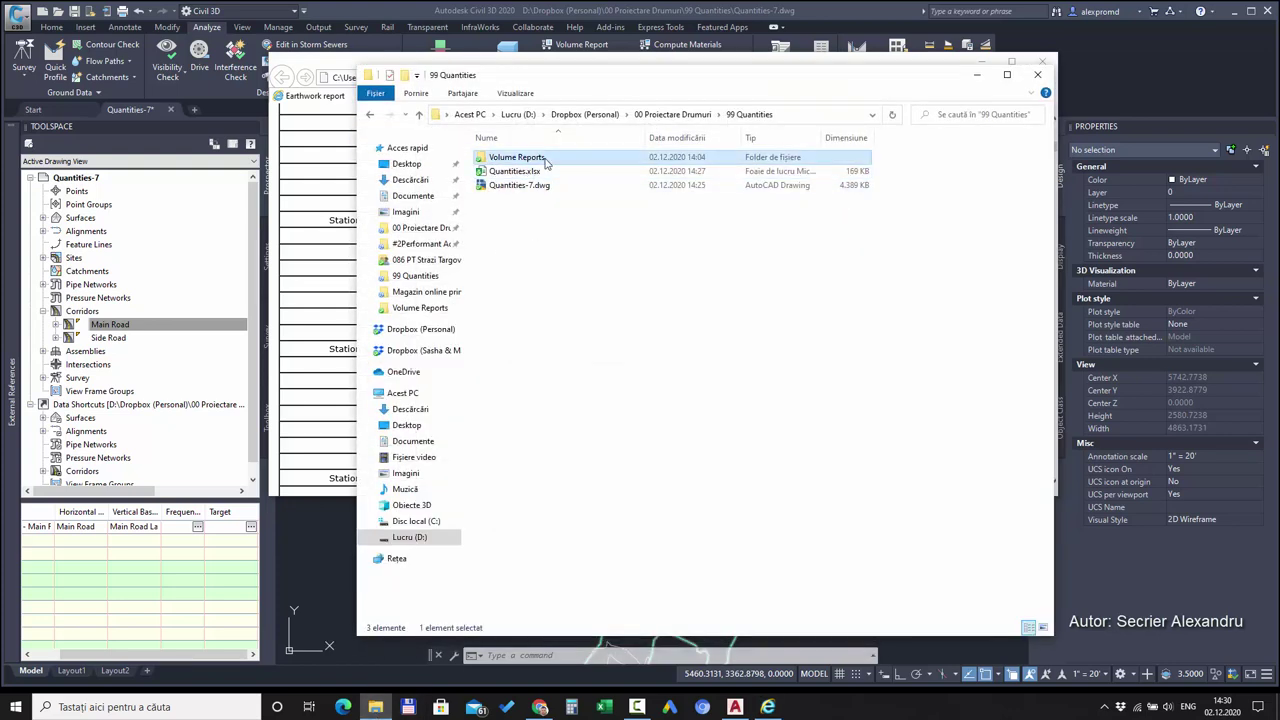
pyautogui.doubleClick(545, 162)
pyautogui.click(507, 160)
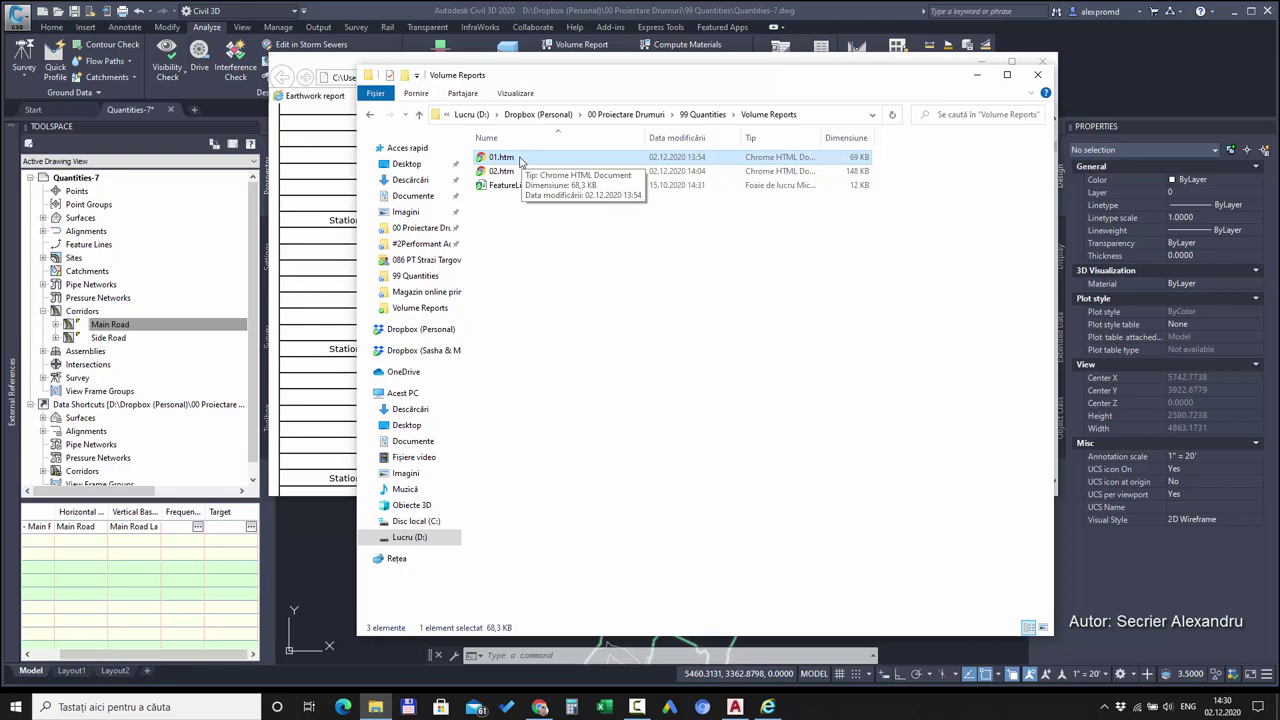
pyautogui.click(520, 175)
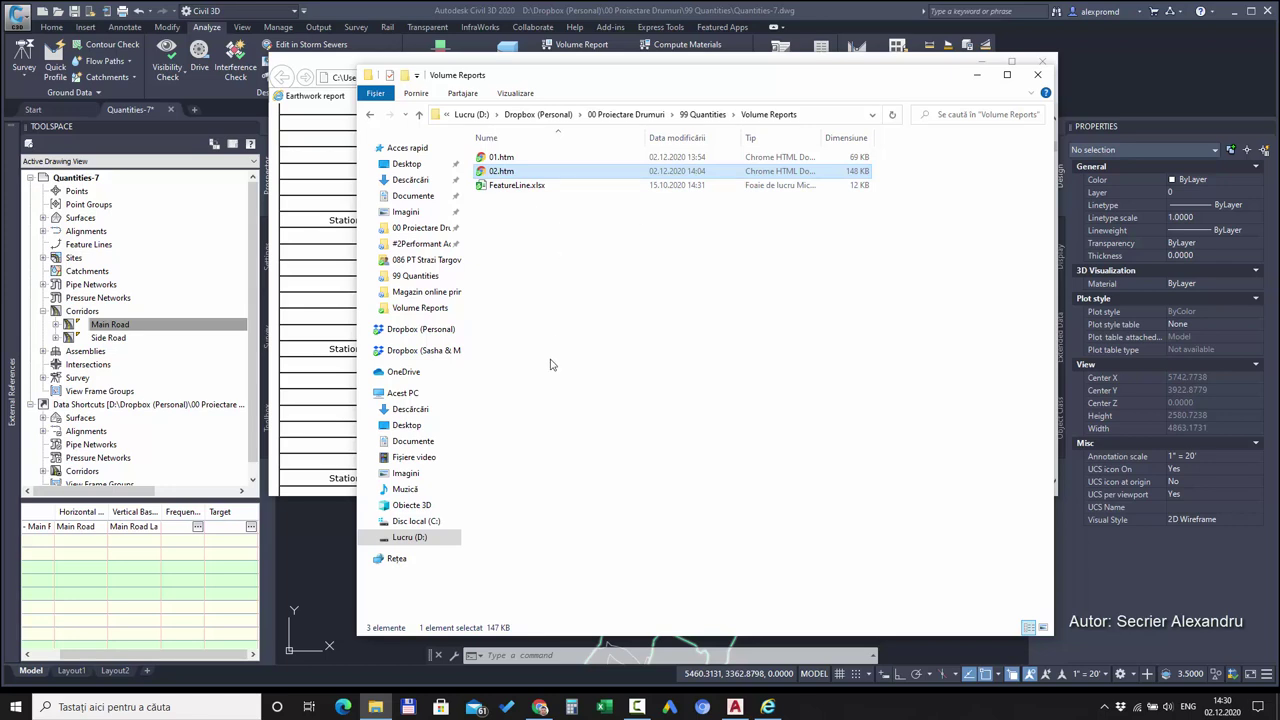
pyautogui.click(313, 387)
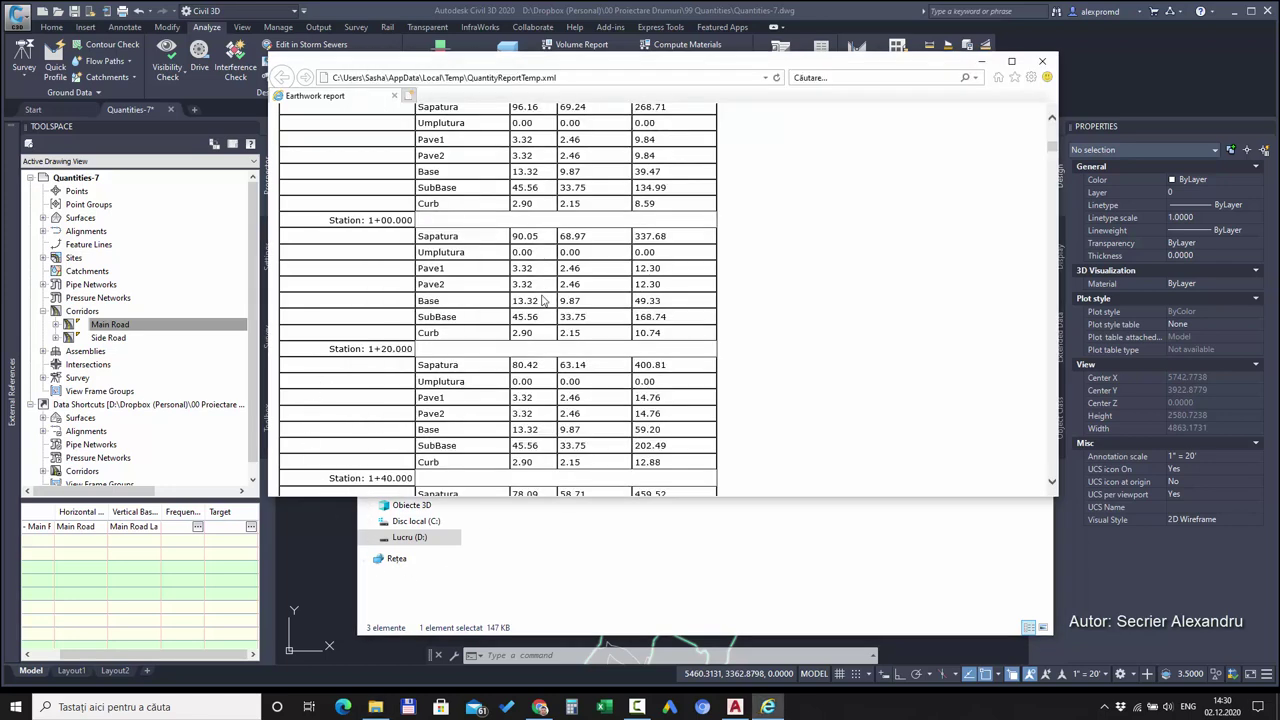
# - Save the earthwork report as Web Page, HTML only, overwriting 01.htm in Volume Reports
pyautogui.hotkey('ctrl', 's')
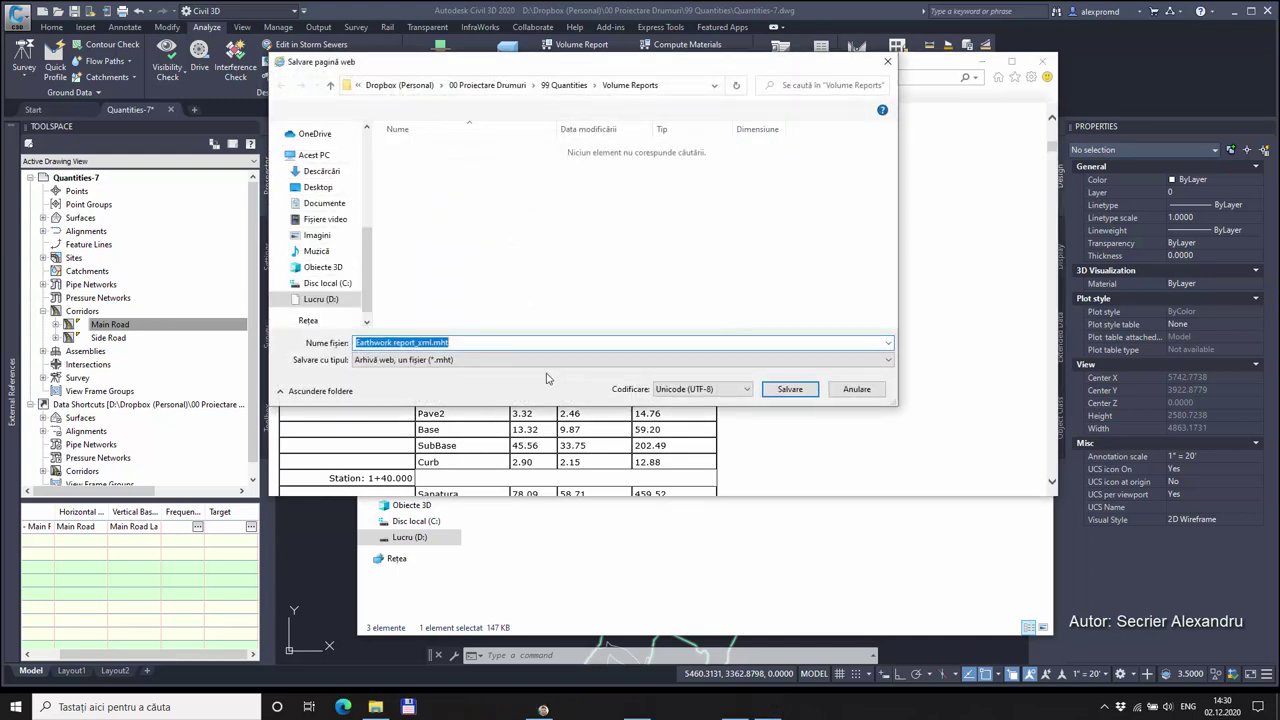
pyautogui.click(444, 361)
pyautogui.click(463, 394)
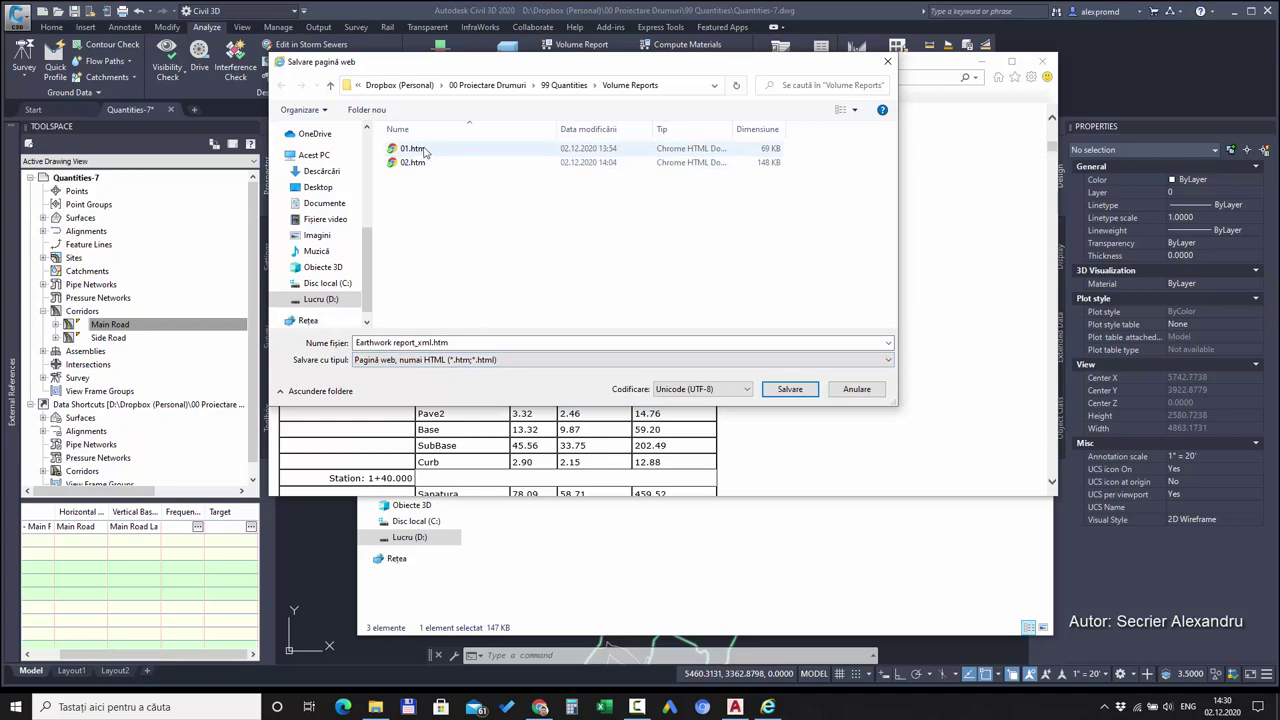
pyautogui.doubleClick(436, 150)
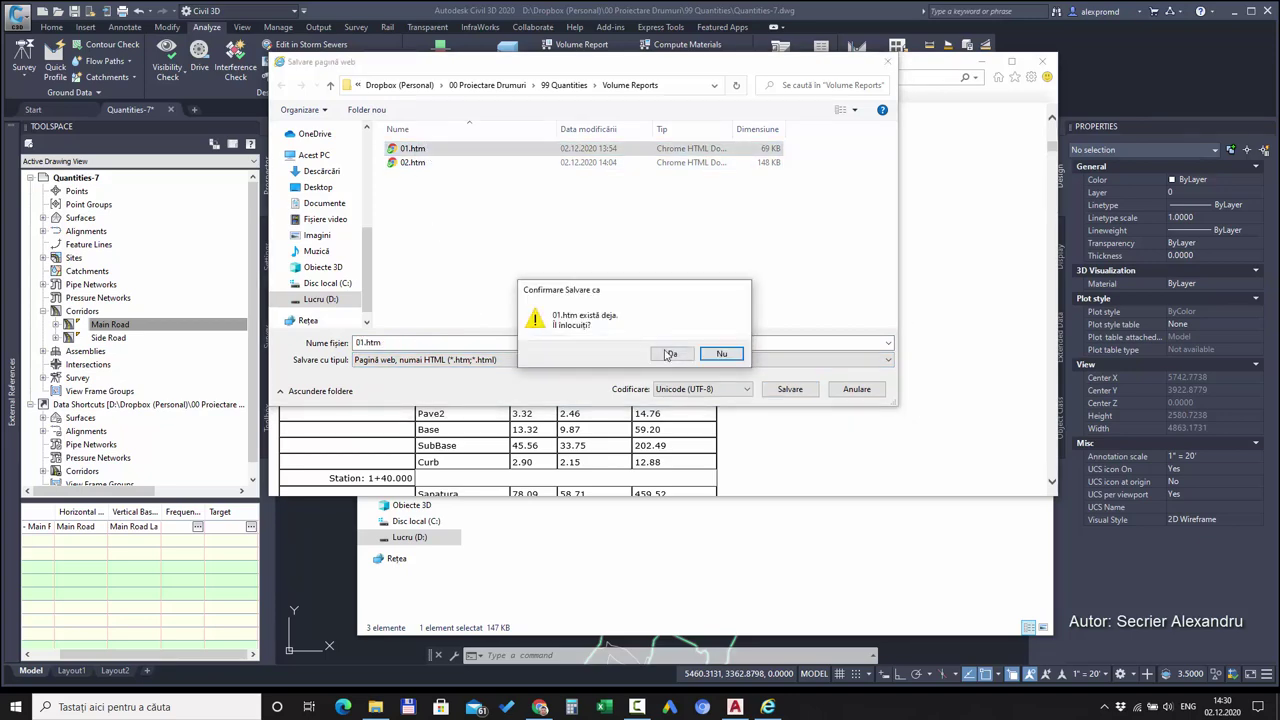
pyautogui.click(663, 359)
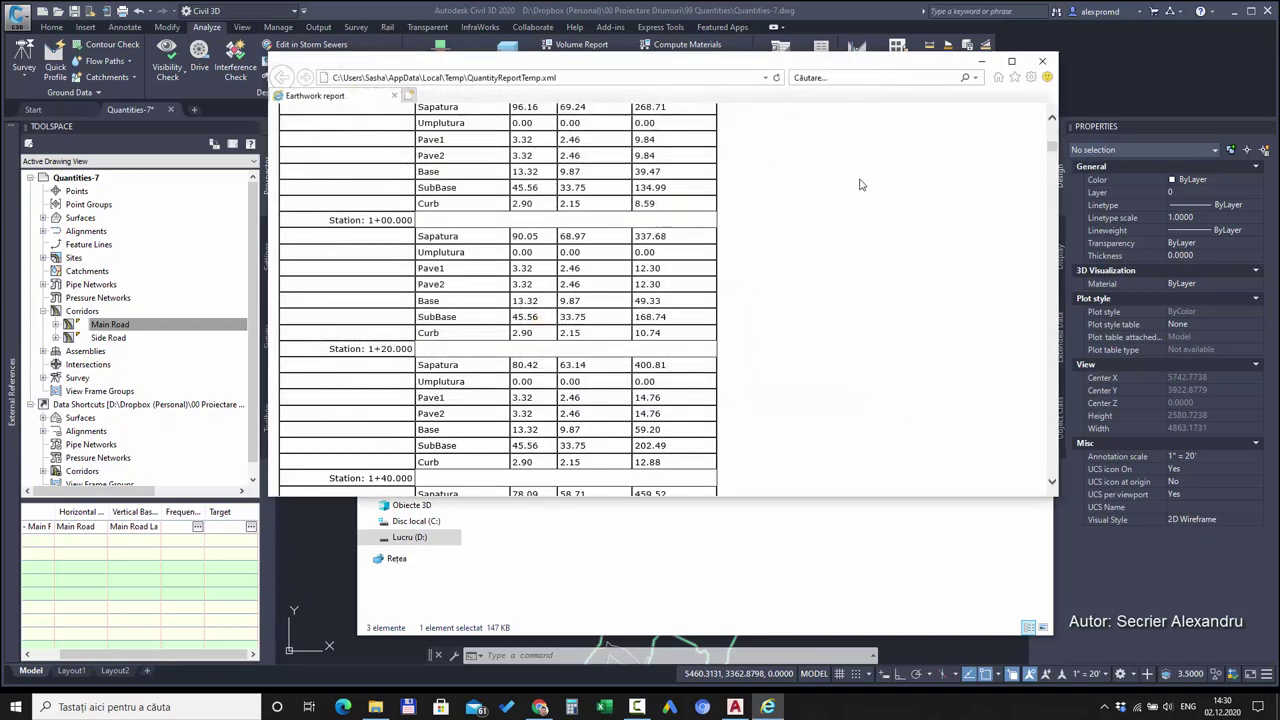
# - Close the browser, delete 02.htm, and open Quantities.xlsx from the 99 Quantities folder
pyautogui.click(1042, 61)
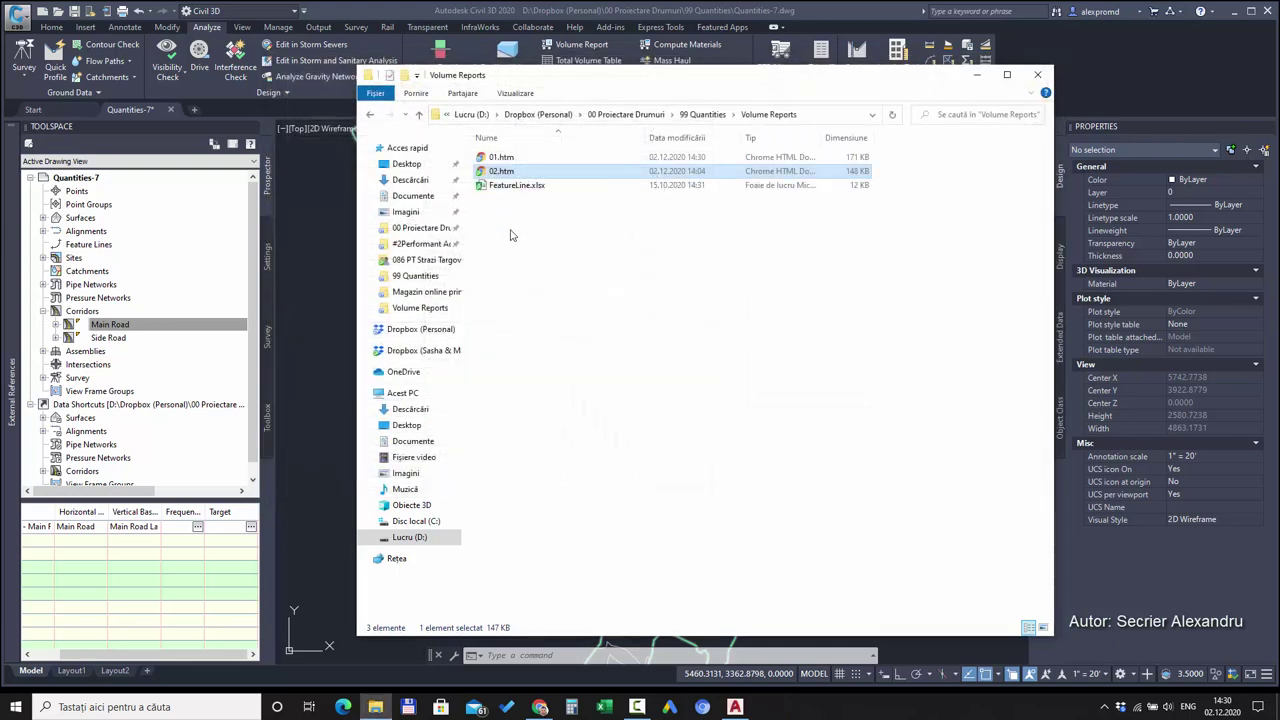
pyautogui.press('Delete')
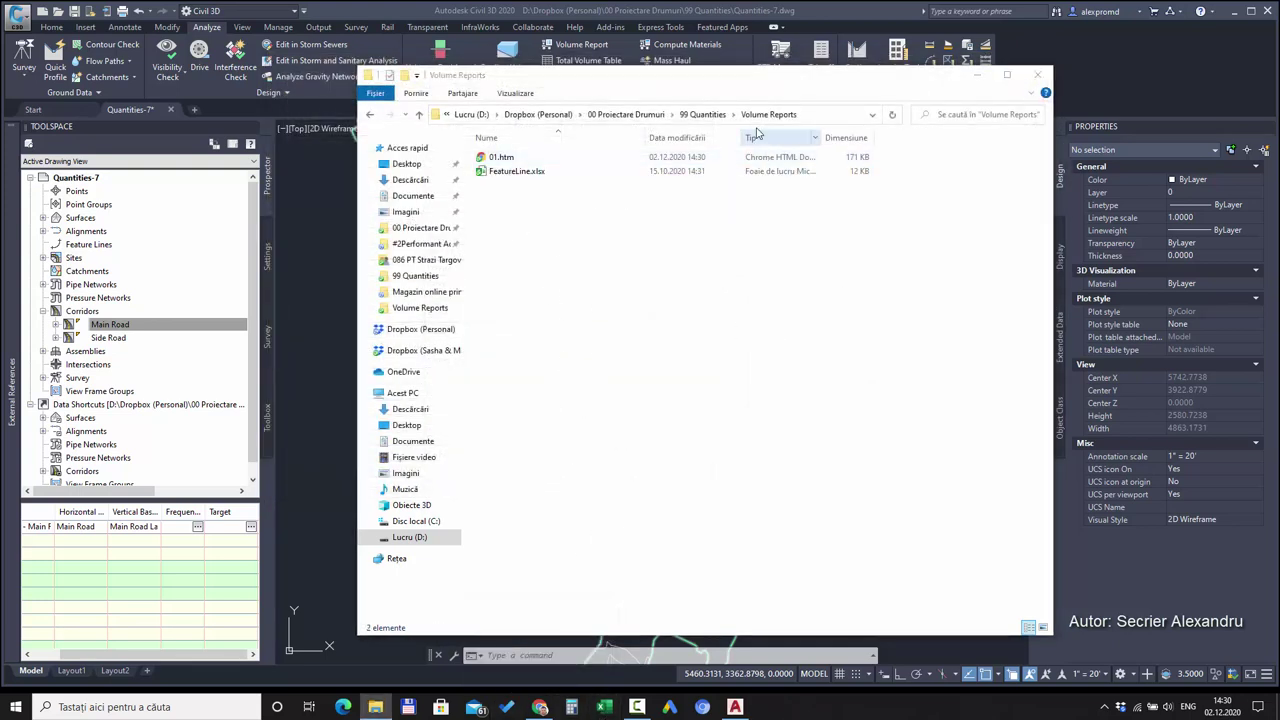
pyautogui.click(702, 115)
pyautogui.click(513, 172)
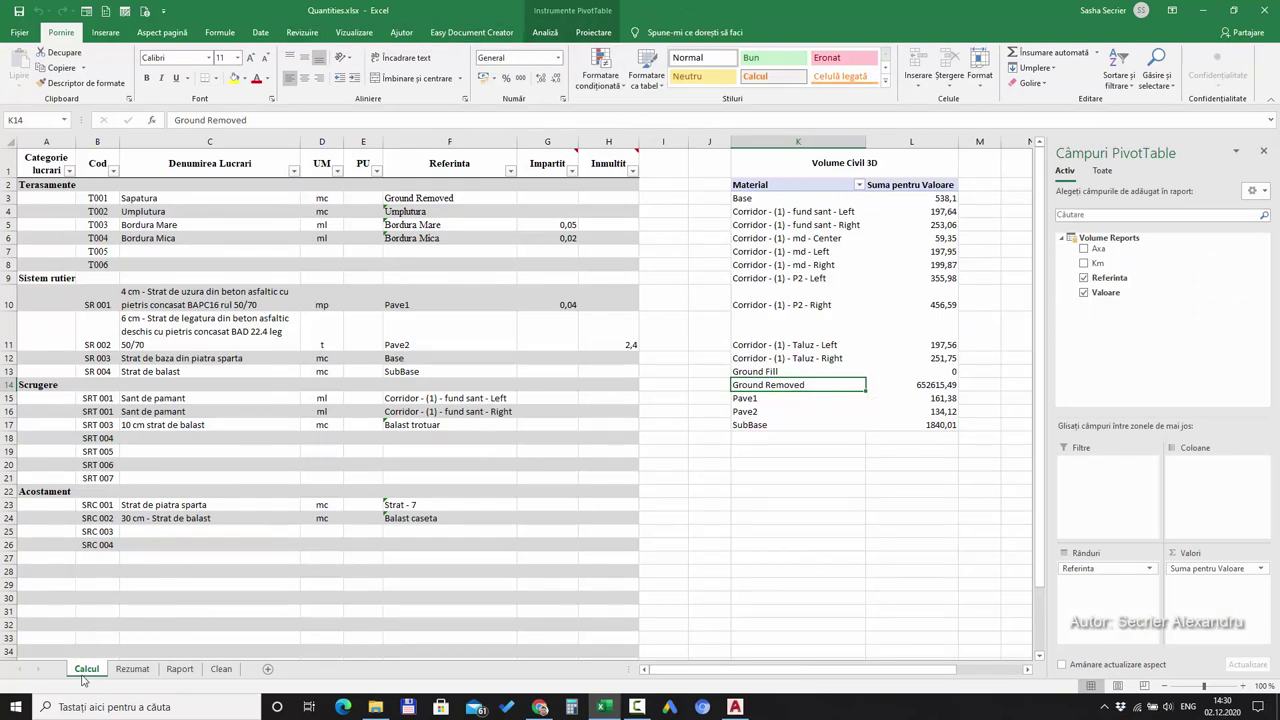
# - Check the pivot's options, then confirm the Volume Reports folder contents before returning to Excel
pyautogui.click(500, 252)
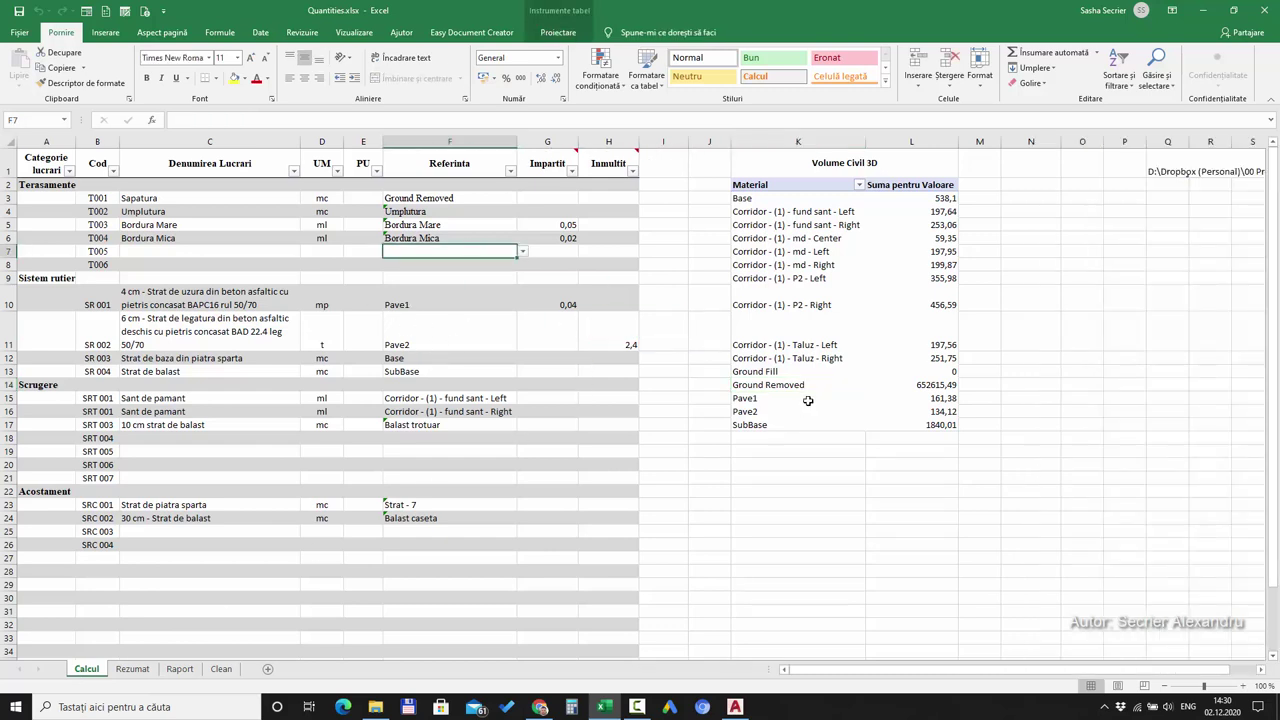
pyautogui.click(847, 280)
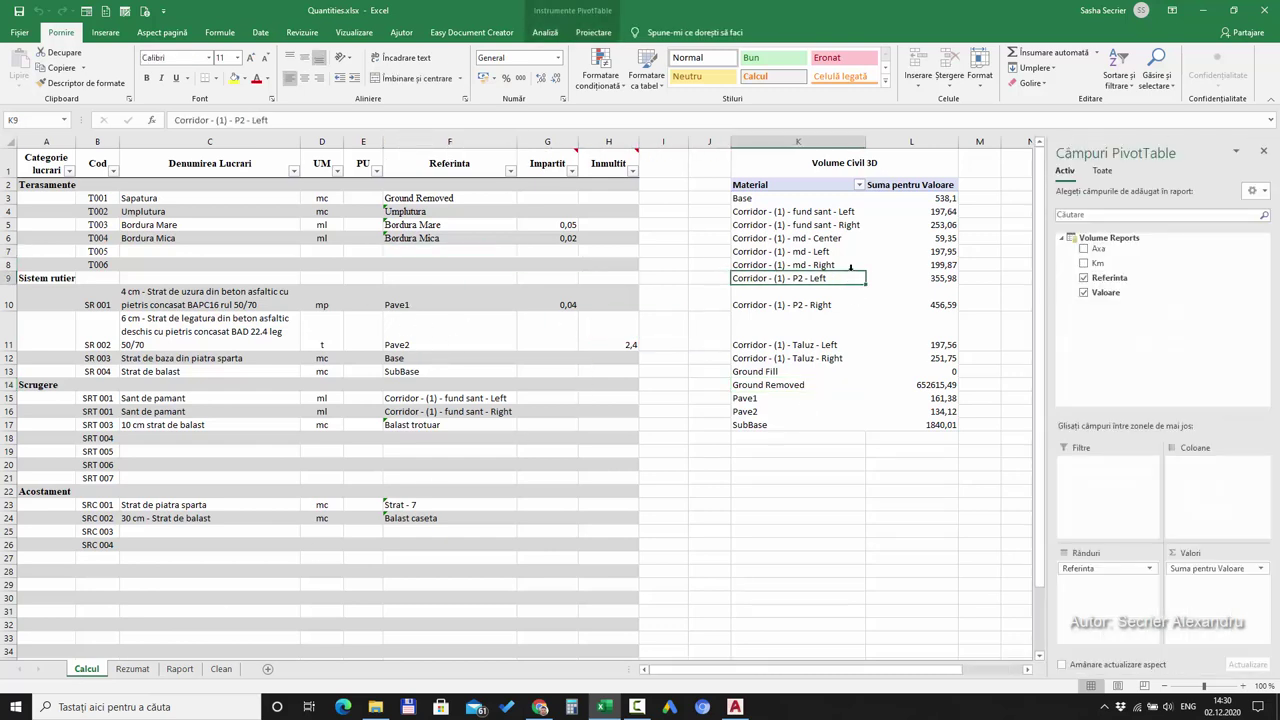
pyautogui.rightClick(801, 303)
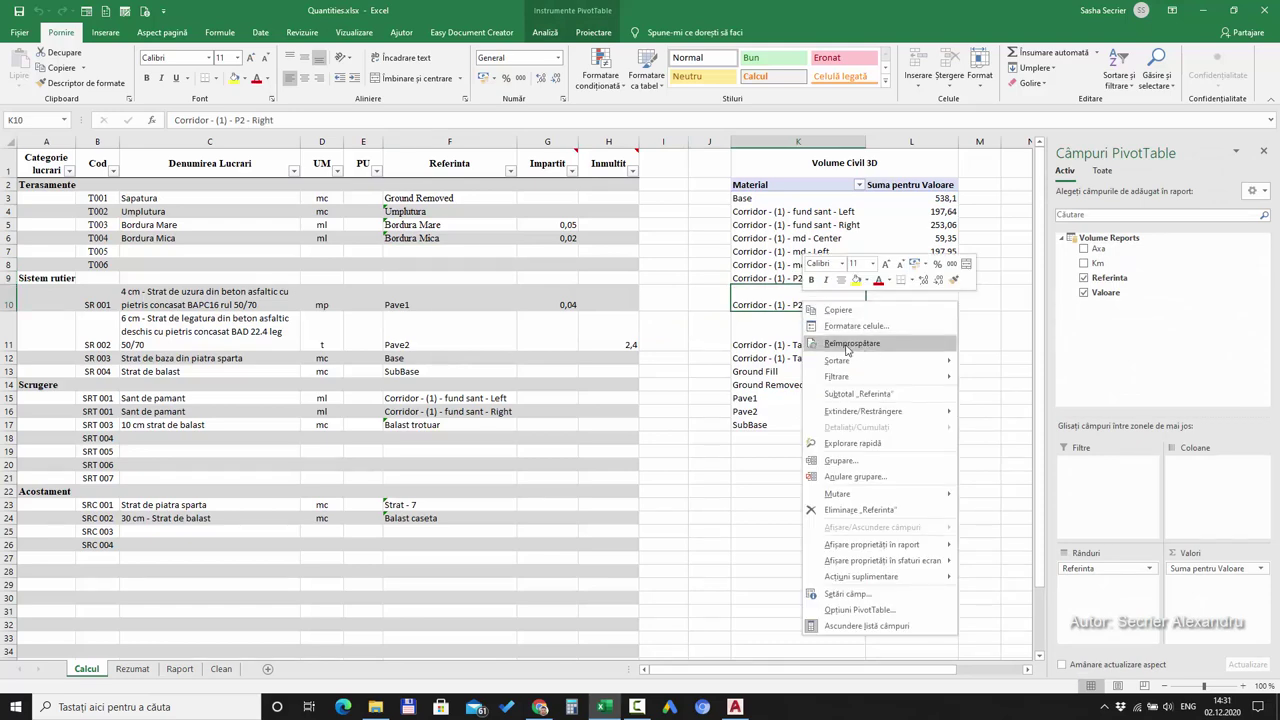
pyautogui.press('Escape')
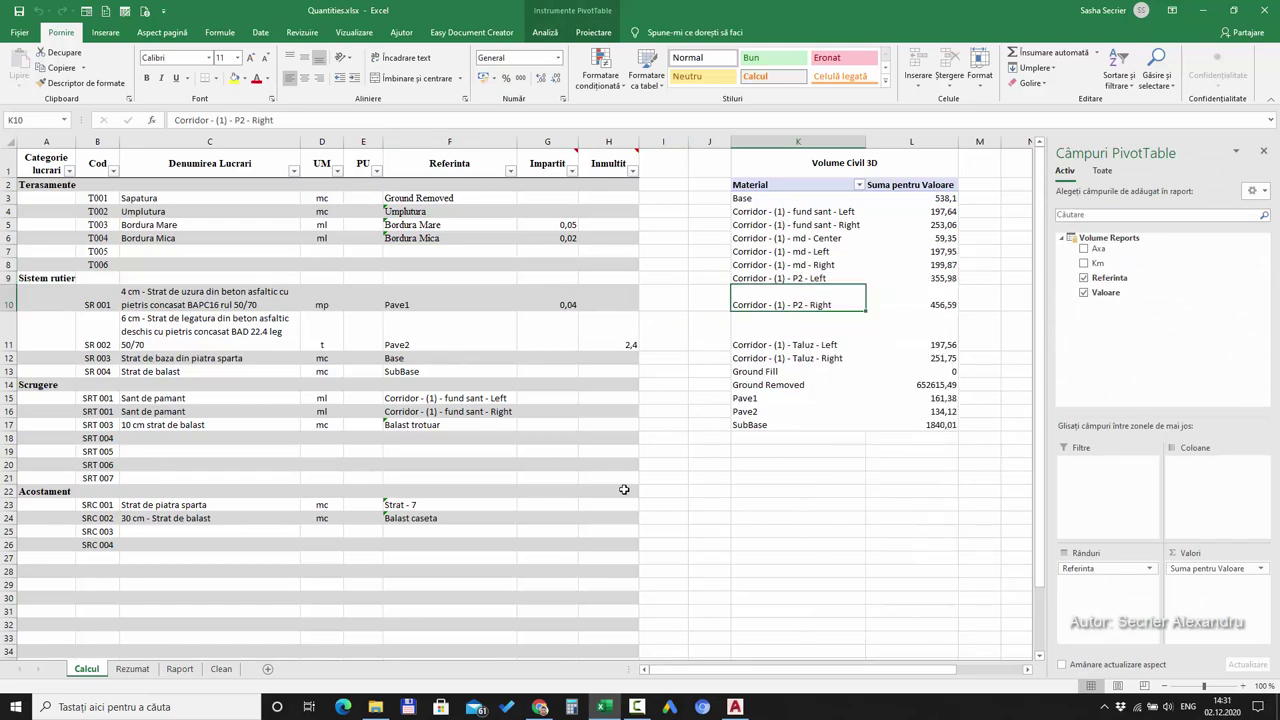
pyautogui.click(375, 707)
pyautogui.doubleClick(541, 160)
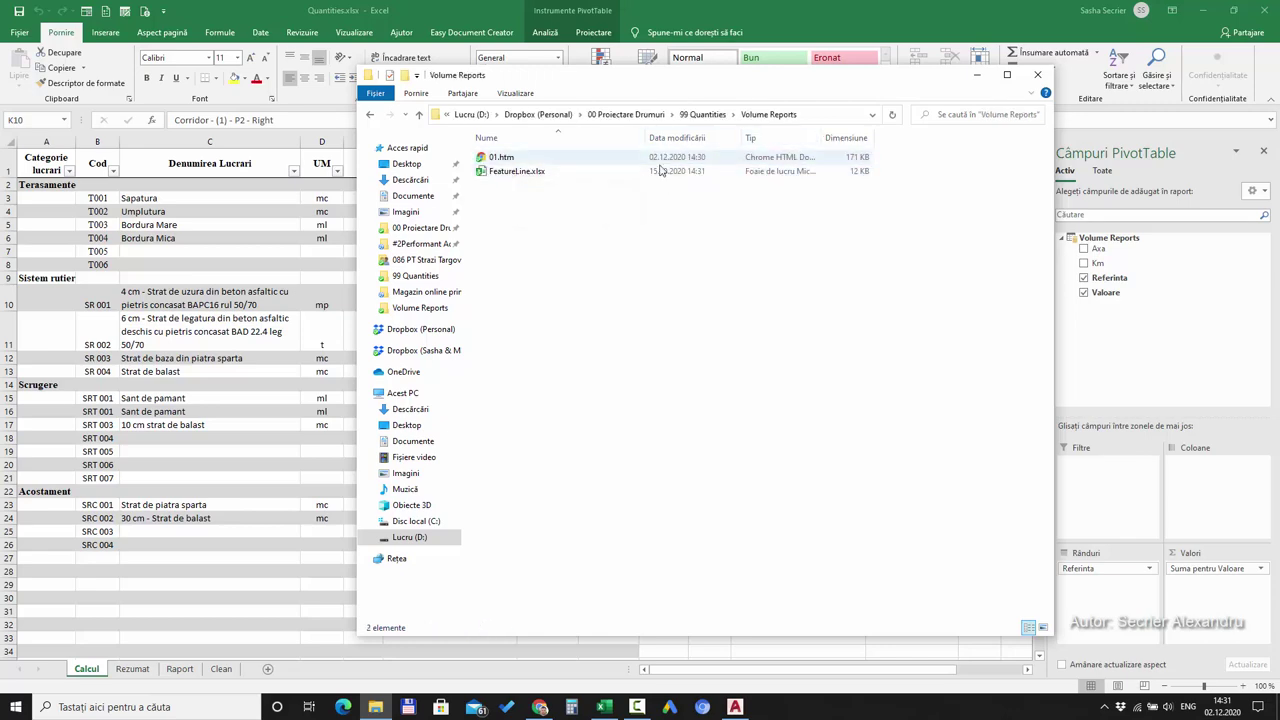
pyautogui.click(979, 80)
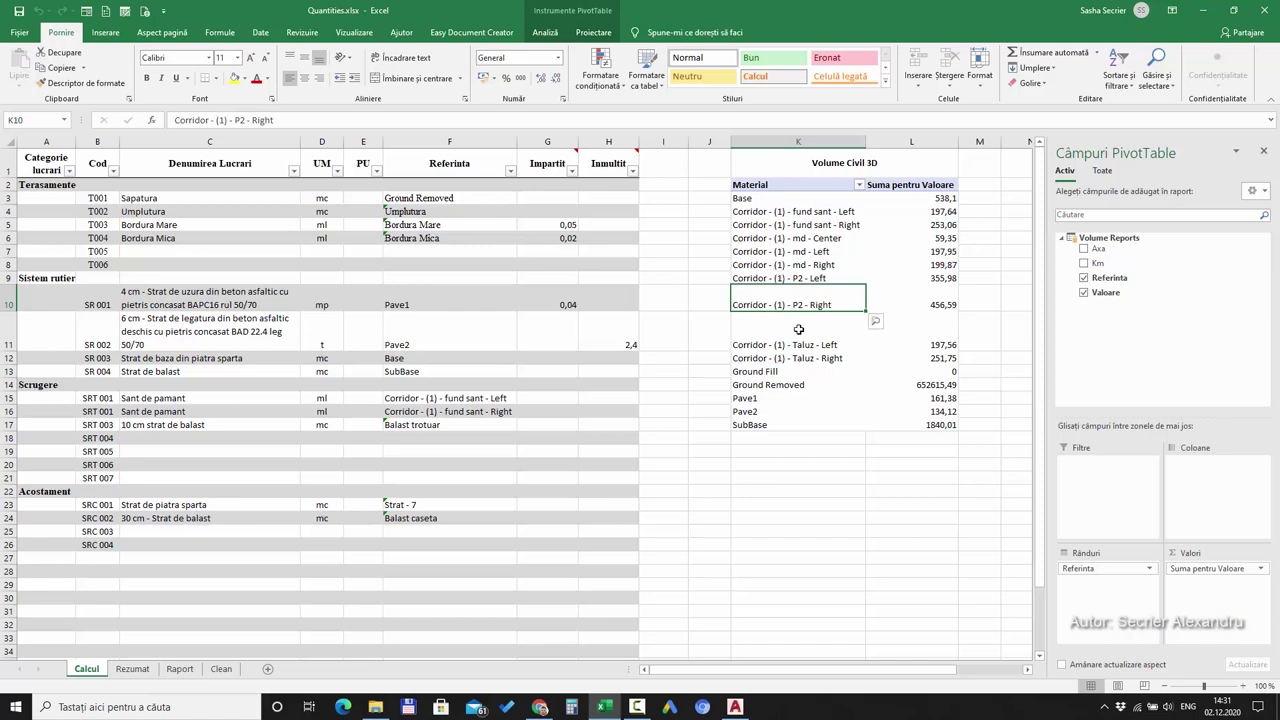
# - Refresh the Volume Civil 3D pivot table from the resaved 01.htm report
pyautogui.click(803, 255)
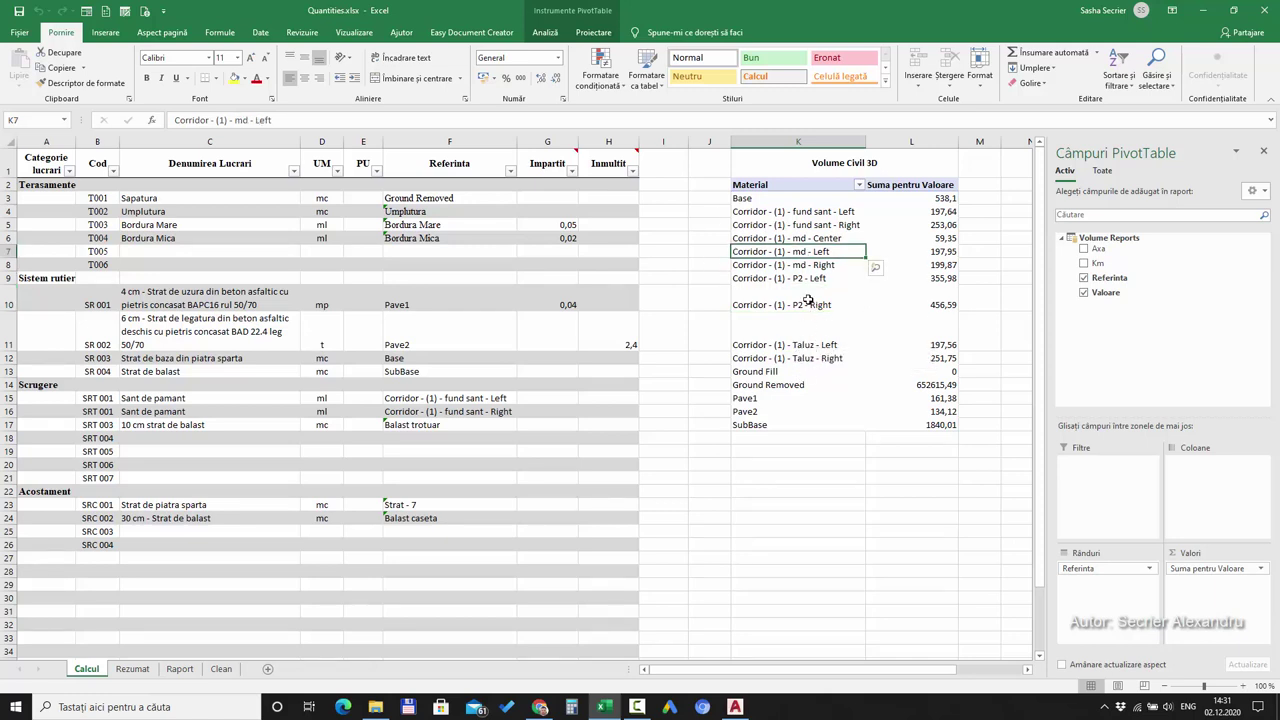
pyautogui.rightClick(800, 345)
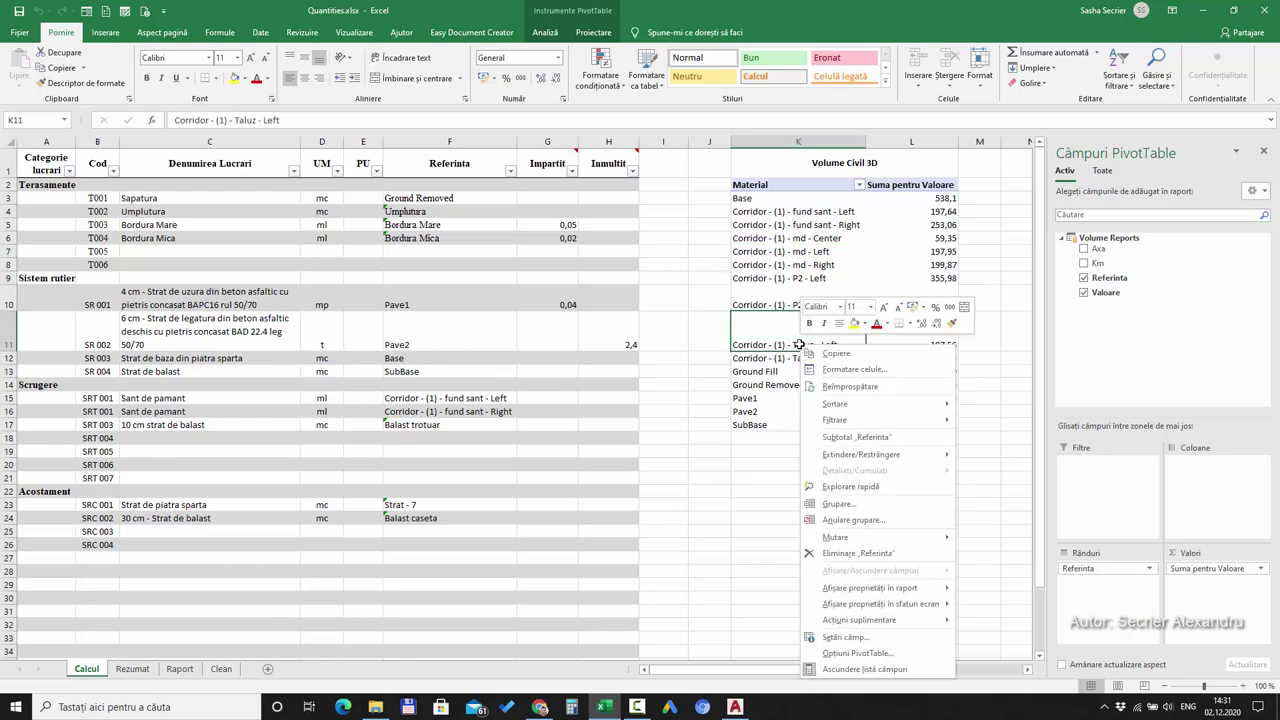
pyautogui.click(874, 390)
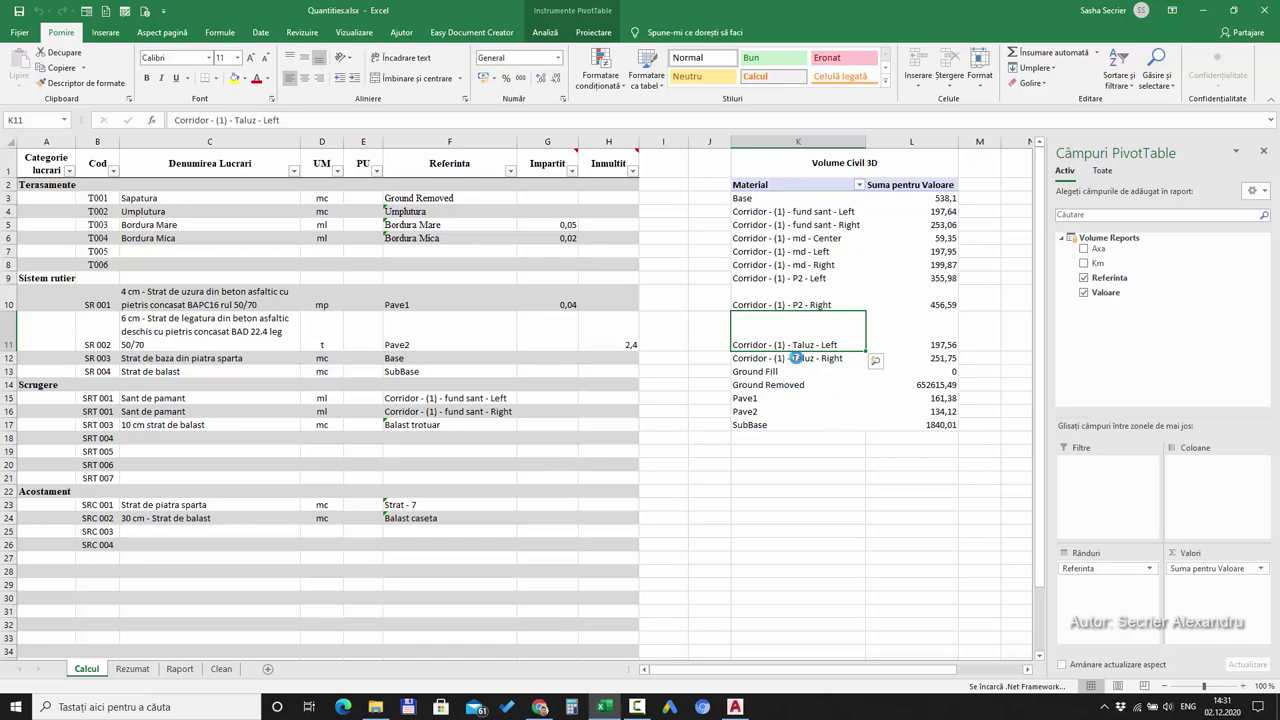
pyautogui.moveTo(375, 707)
pyautogui.click(378, 640)
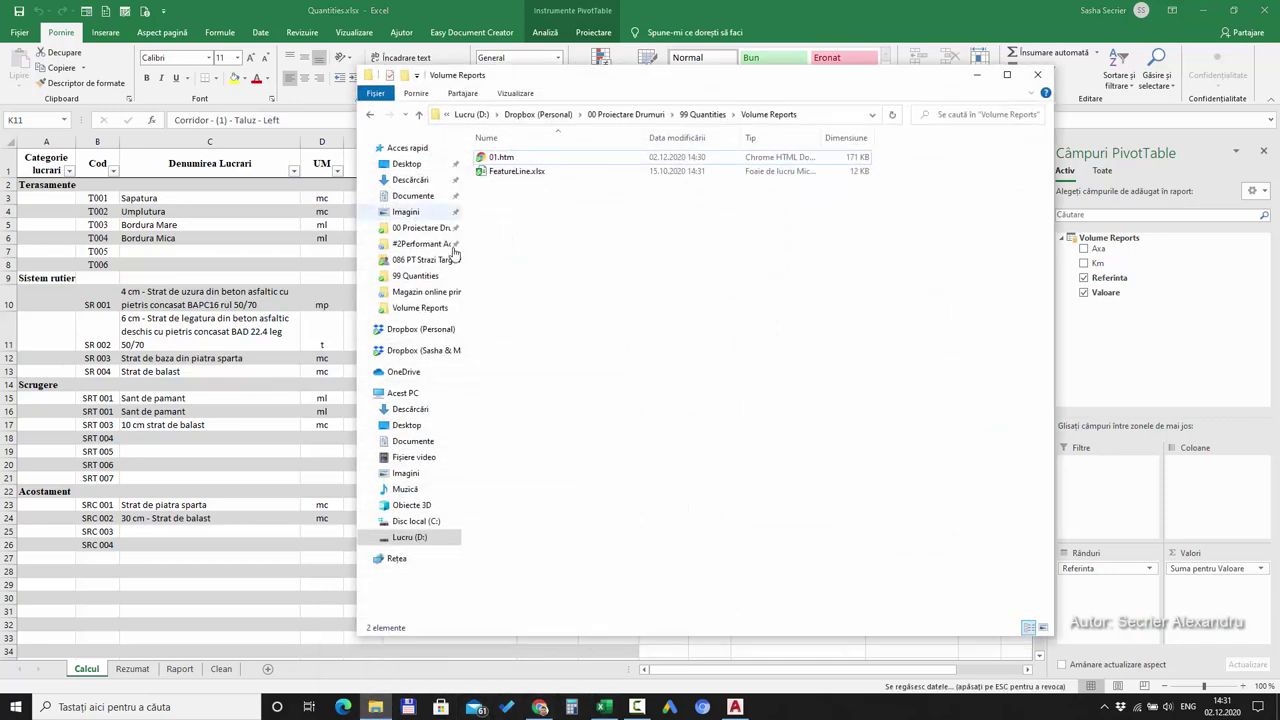
pyautogui.click(976, 75)
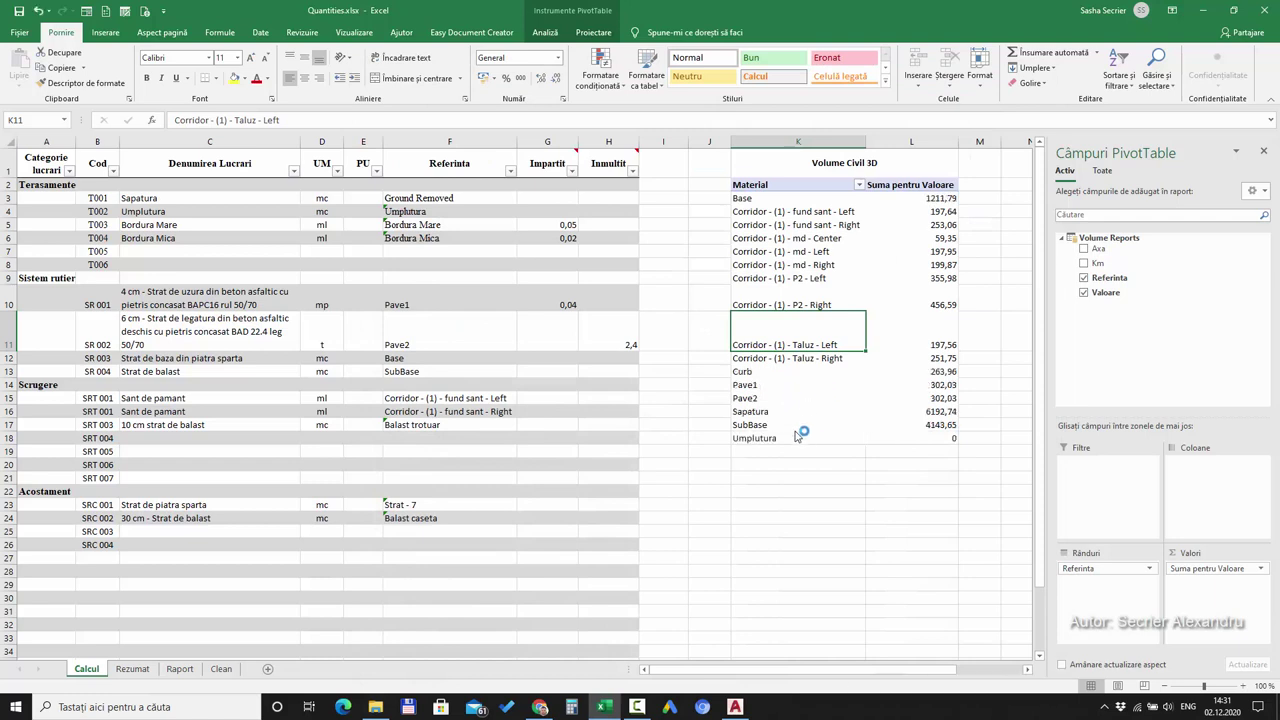
# - Select the new Curb to Umplutura rows and their quantities, starting with Curb 263,96
pyautogui.moveTo(773, 374); pyautogui.dragTo(778, 440)
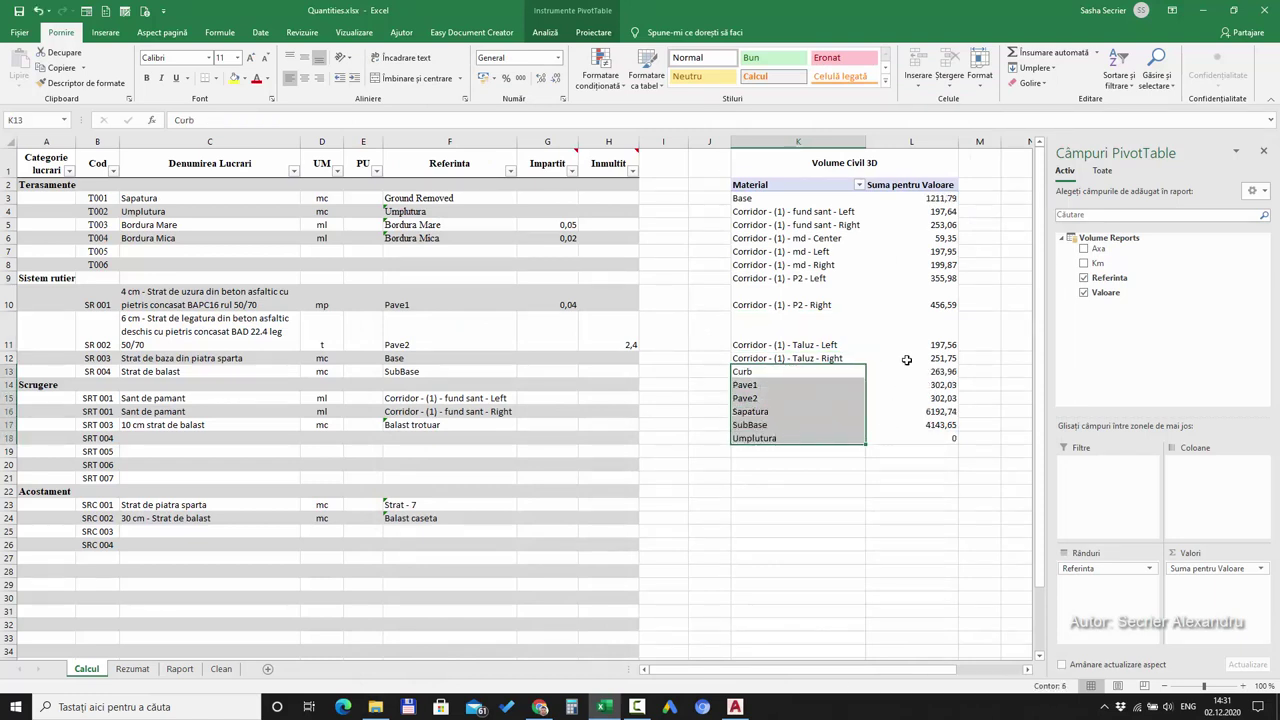
pyautogui.click(911, 369)
pyautogui.moveTo(911, 369); pyautogui.dragTo(910, 437)
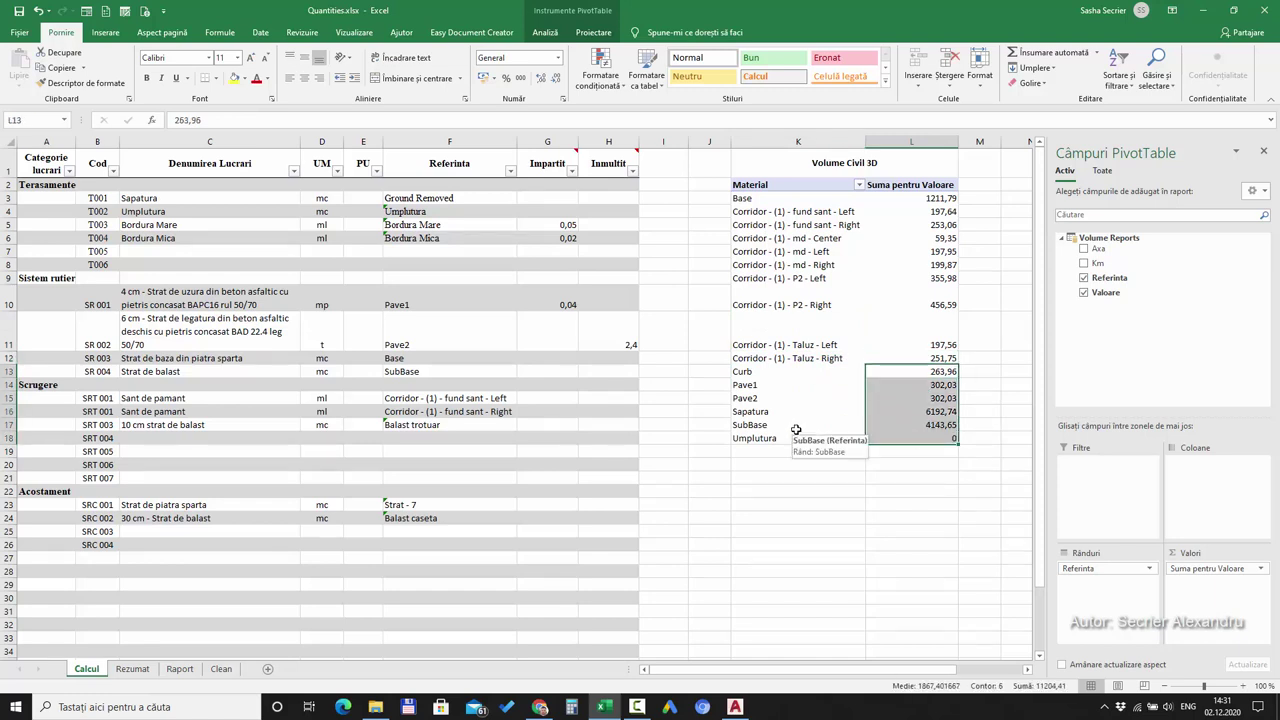
pyautogui.click(787, 375)
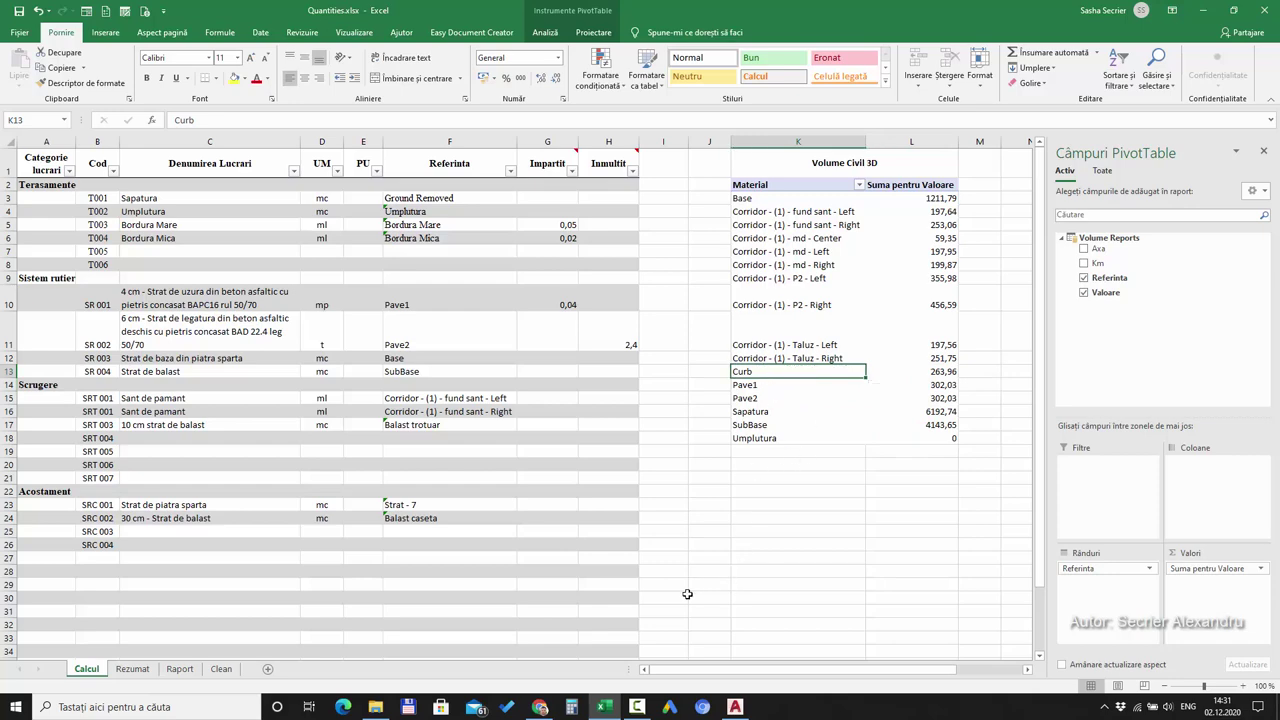
# - Open 01.htm in Chrome, review the first station's rows, then minimize the browser
pyautogui.click(375, 707)
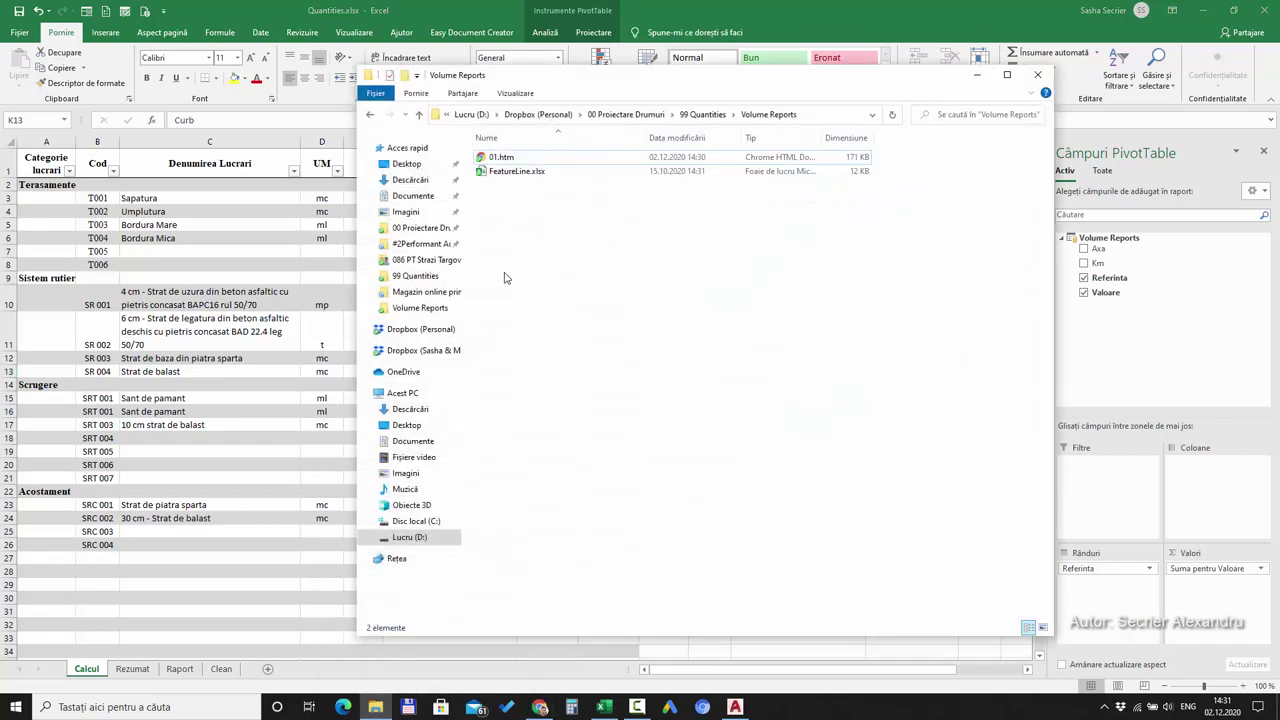
pyautogui.doubleClick(515, 158)
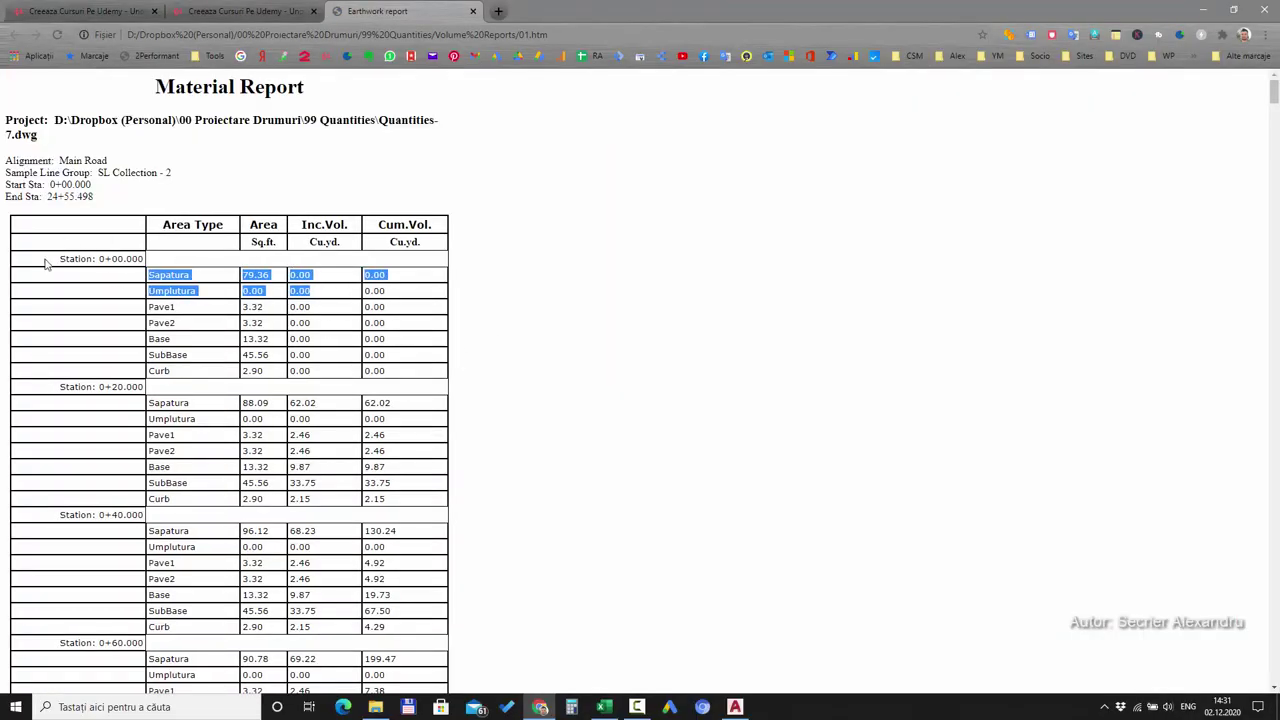
pyautogui.moveTo(58, 259)
pyautogui.mouseDown()
pyautogui.moveTo(145, 259)
pyautogui.moveTo(170, 371)
pyautogui.mouseUp()
pyautogui.click(259, 274)
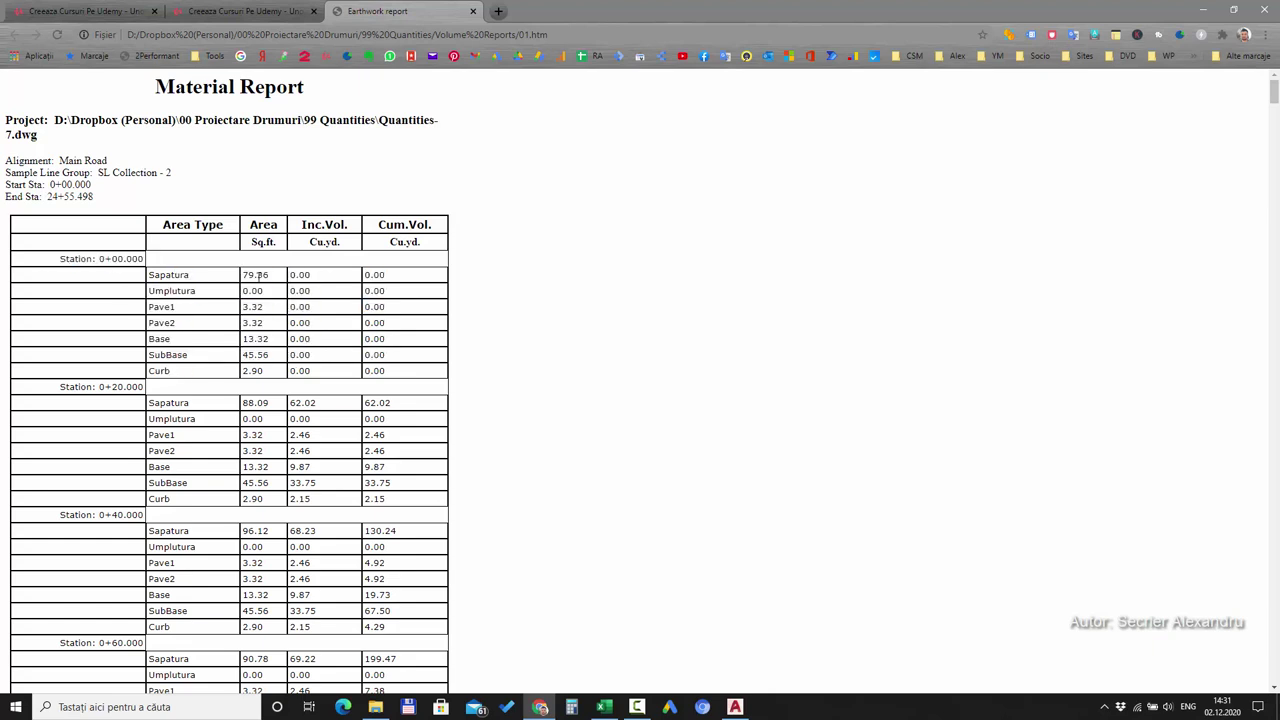
pyautogui.scroll(-7, 234, 440)
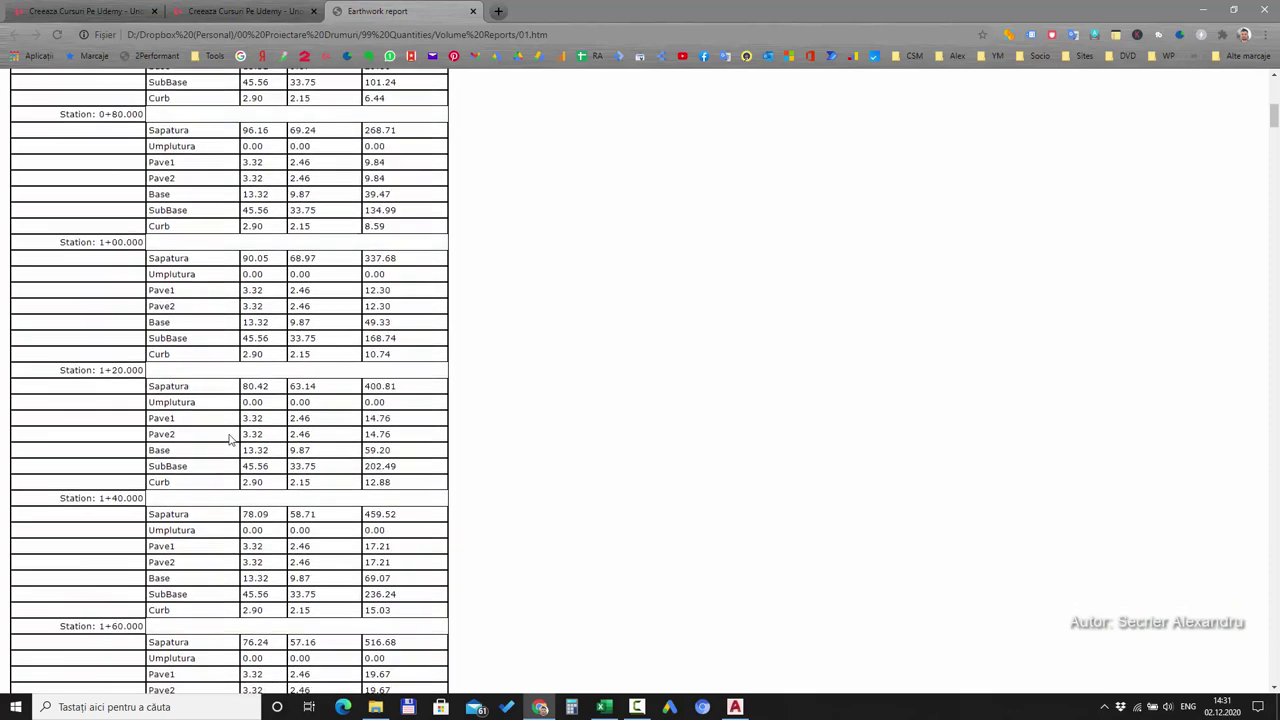
pyautogui.scroll(-9, 234, 434)
pyautogui.click(1200, 12)
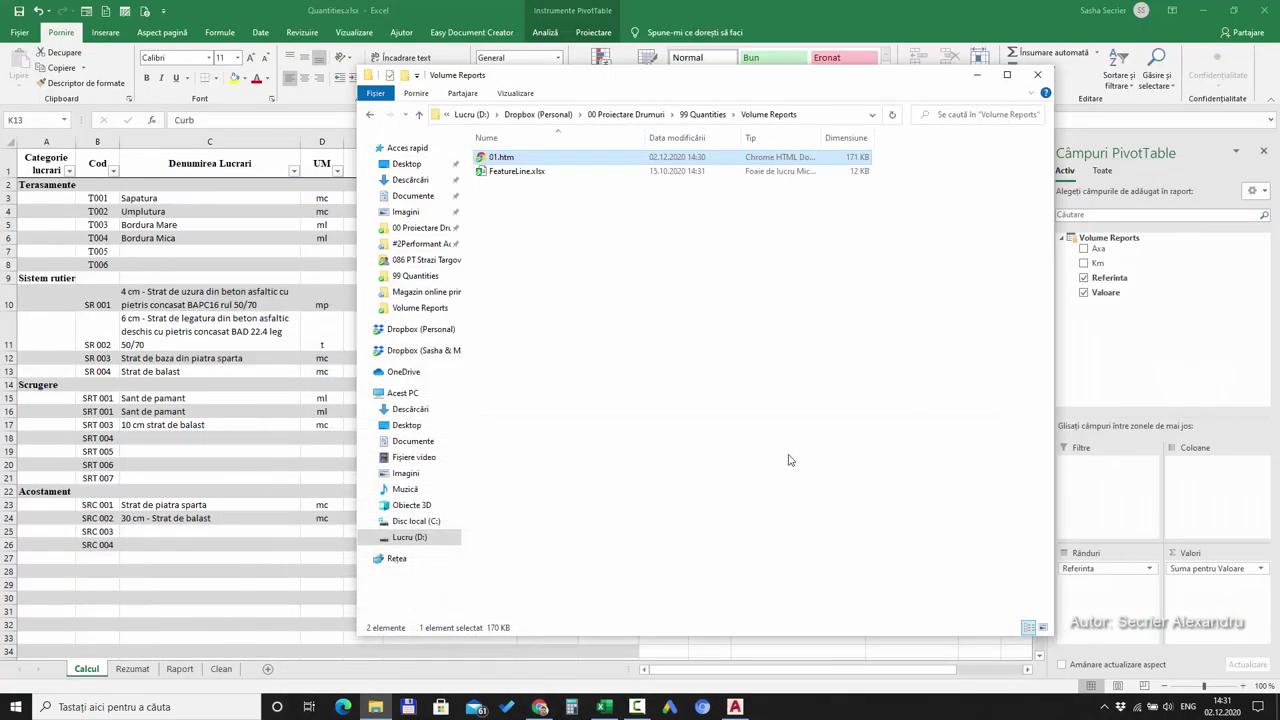
# - Inspect the Material Report, fnMaterialReport and Volume Reports queries in Queries & Connections
pyautogui.click(240, 450)
pyautogui.click(813, 398)
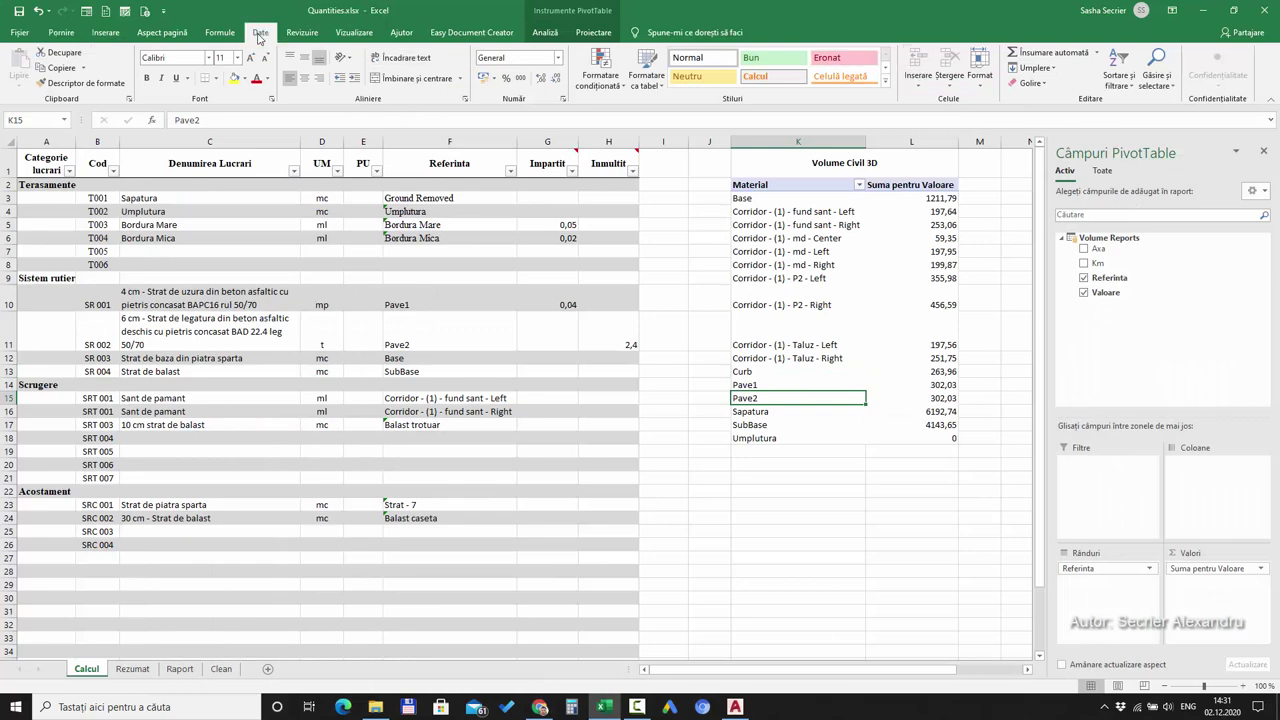
pyautogui.click(260, 32)
pyautogui.click(328, 52)
pyautogui.click(900, 251)
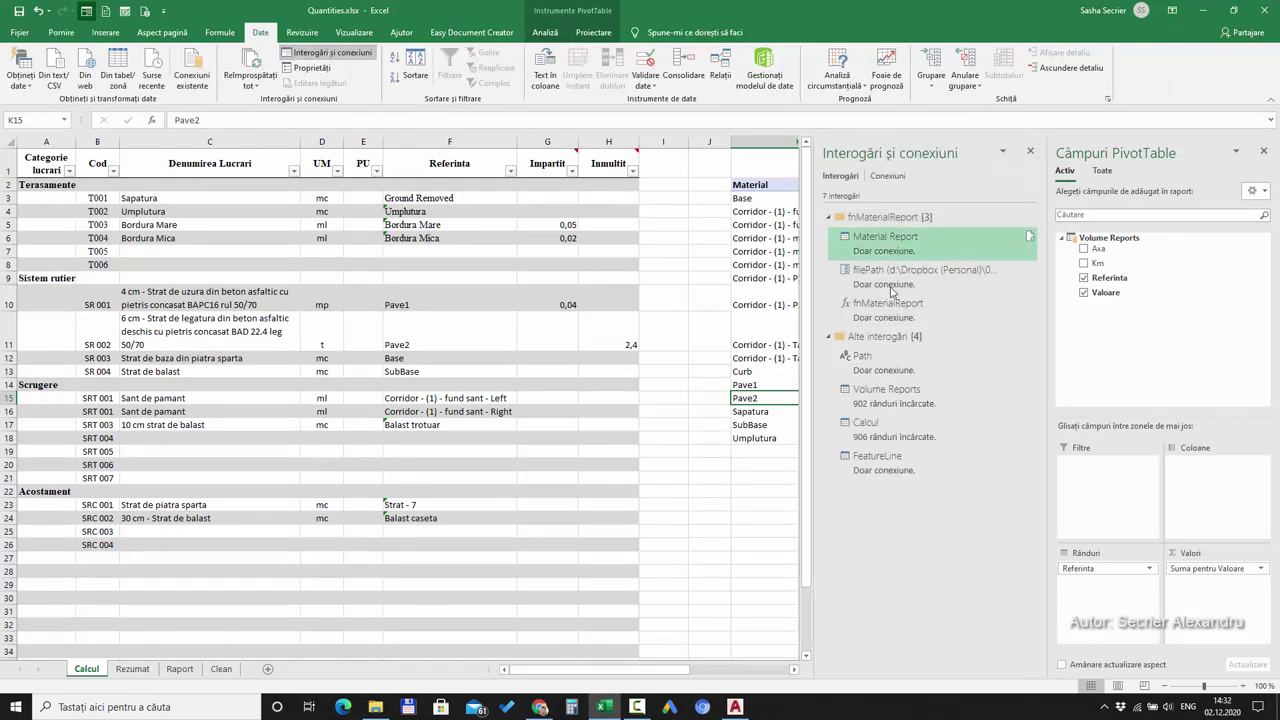
pyautogui.click(888, 305)
pyautogui.click(876, 389)
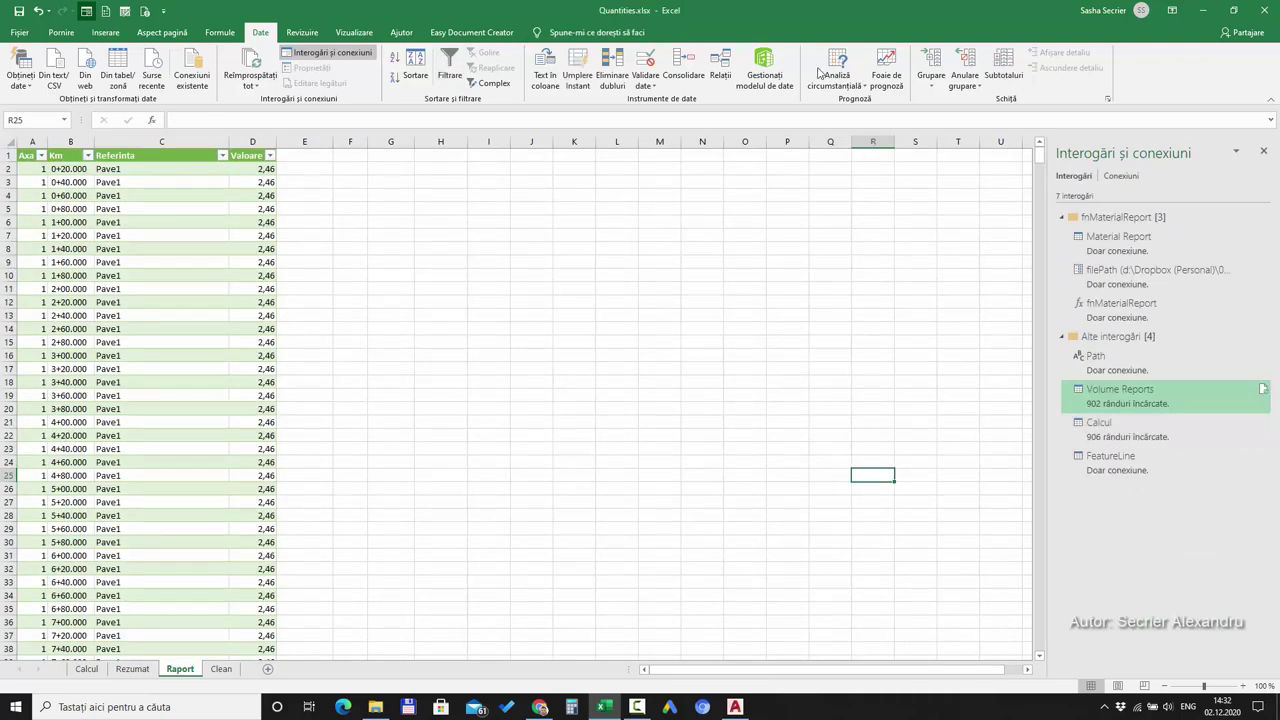
# - Back on Calcul, check the Pave1 total 302,03 and close both side panes
pyautogui.click(87, 669)
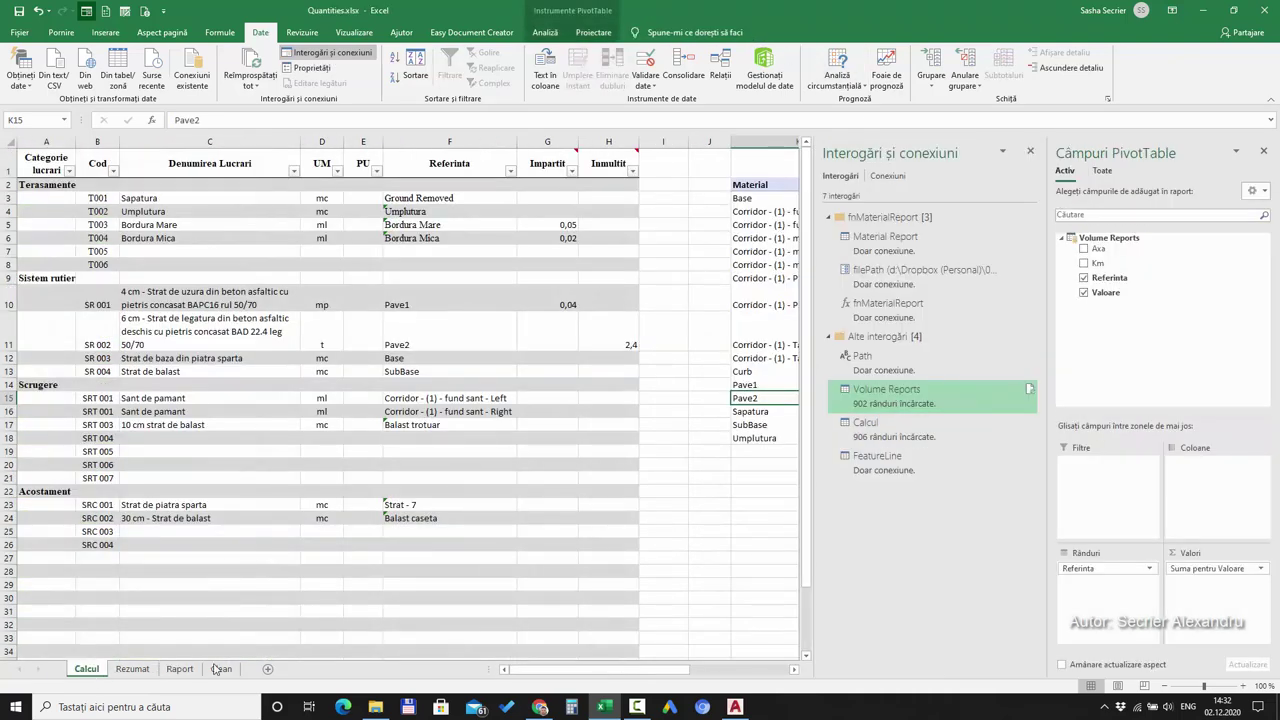
pyautogui.click(706, 530)
pyautogui.click(911, 385)
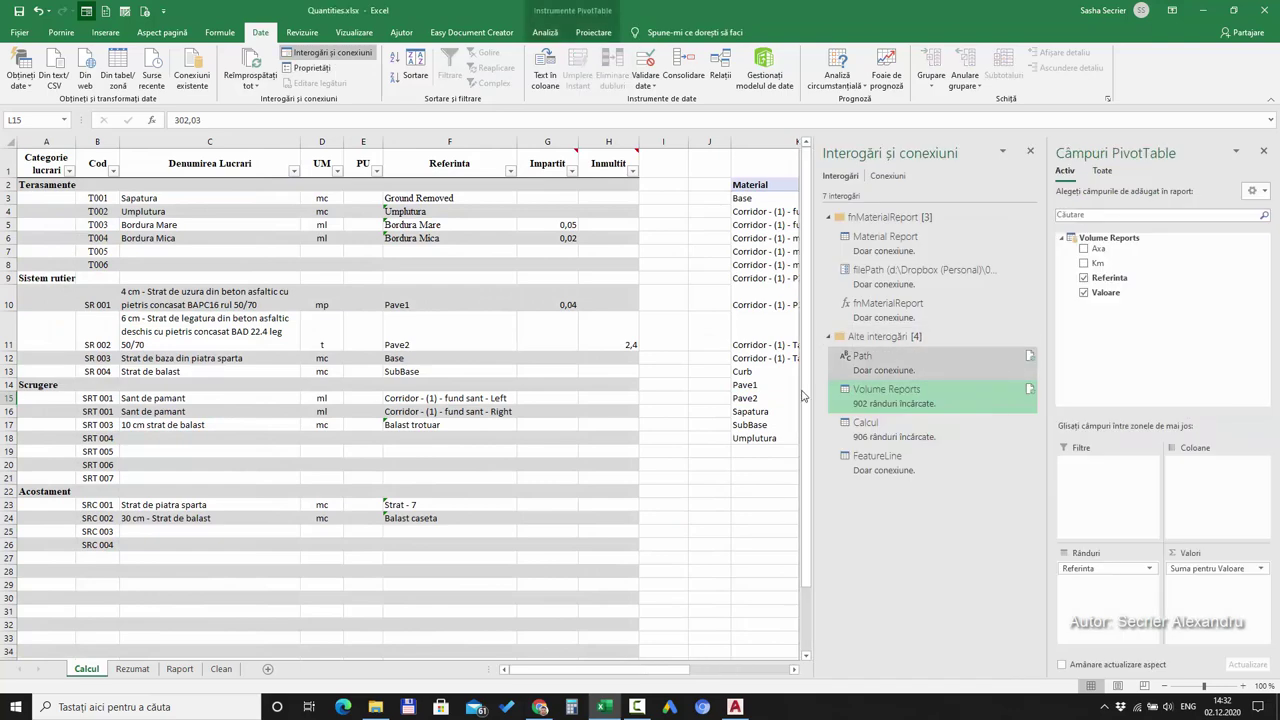
pyautogui.click(749, 385)
pyautogui.click(1030, 151)
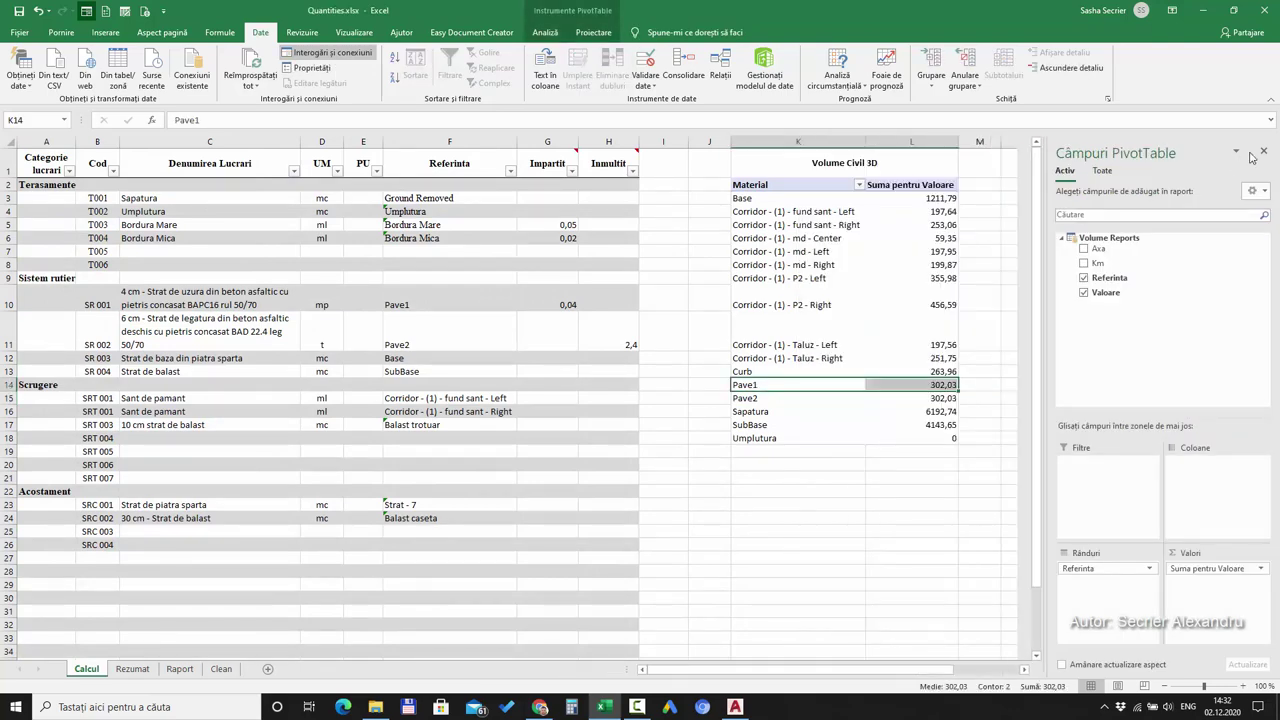
pyautogui.click(1263, 151)
pyautogui.click(801, 389)
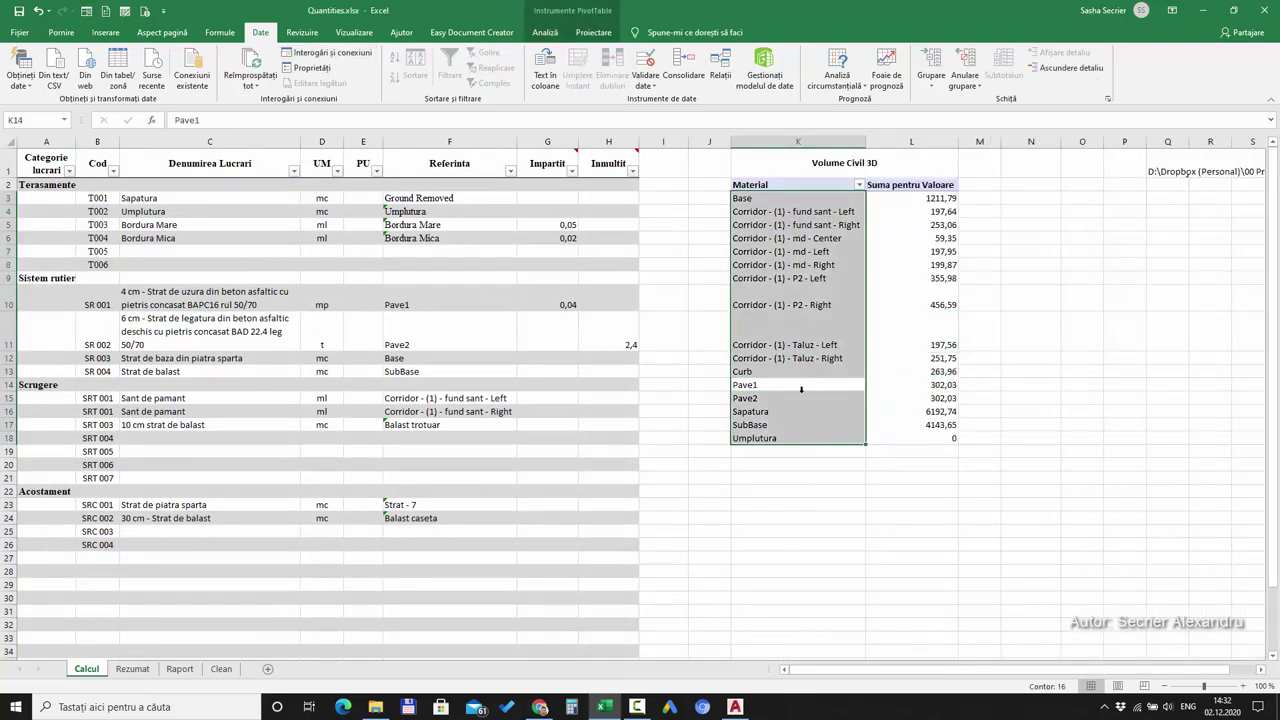
pyautogui.click(790, 387)
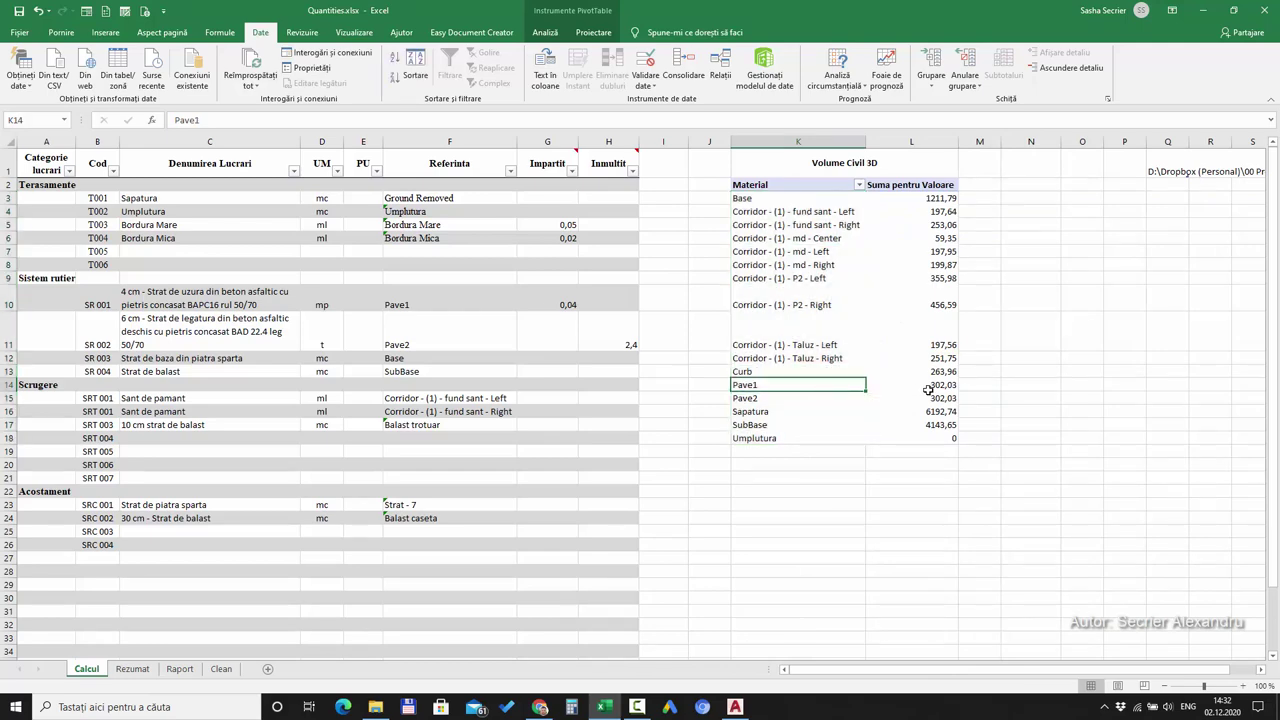
pyautogui.click(888, 385)
pyautogui.doubleClick(922, 385)
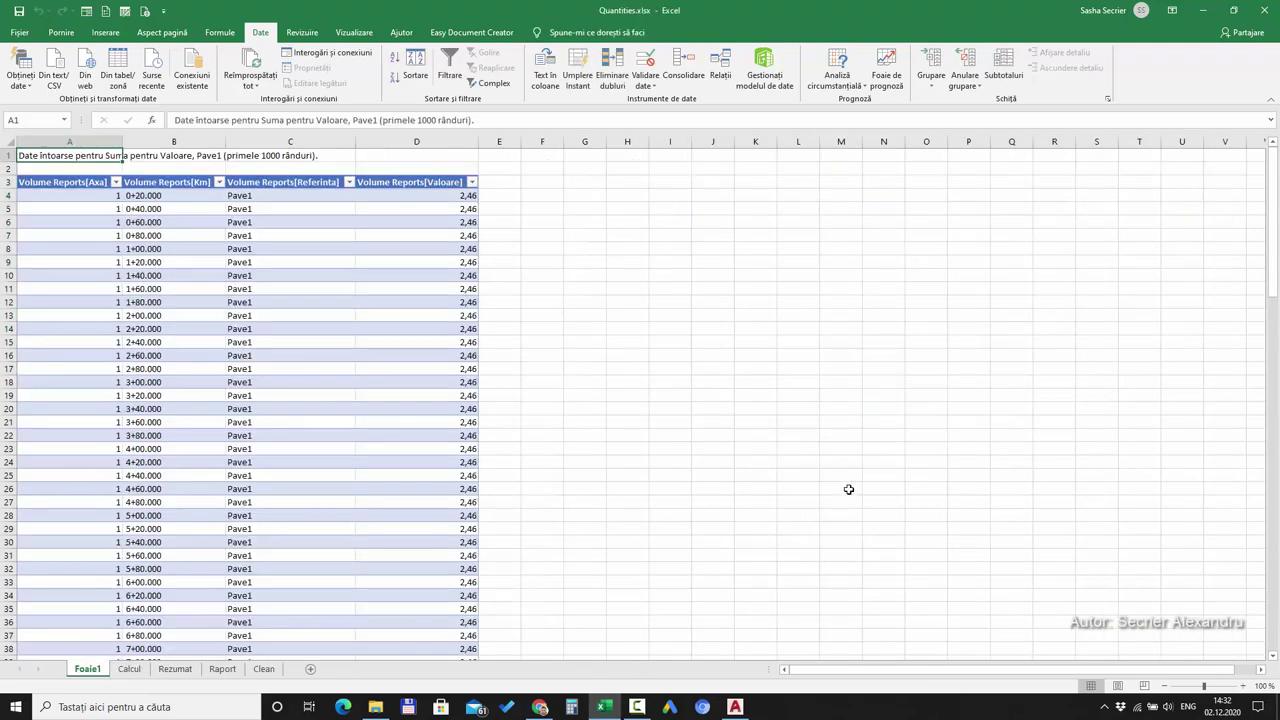
pyautogui.moveTo(168, 196); pyautogui.dragTo(168, 219)
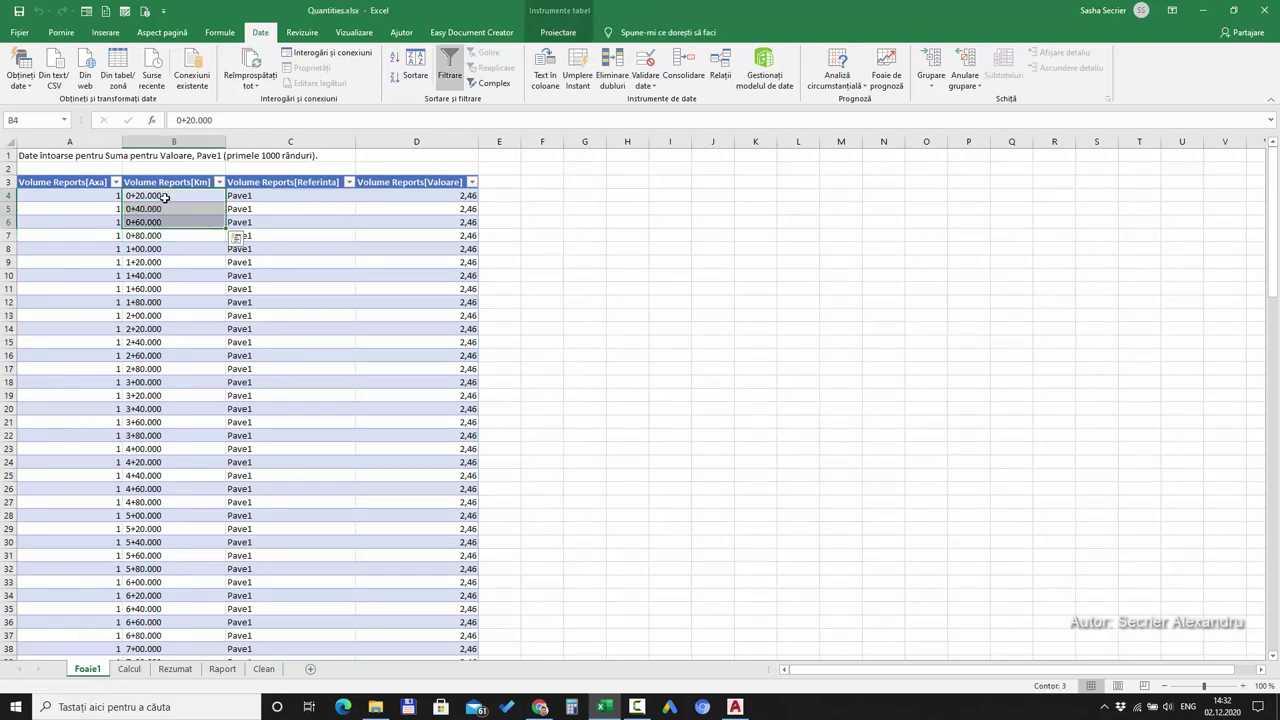
pyautogui.click(157, 248)
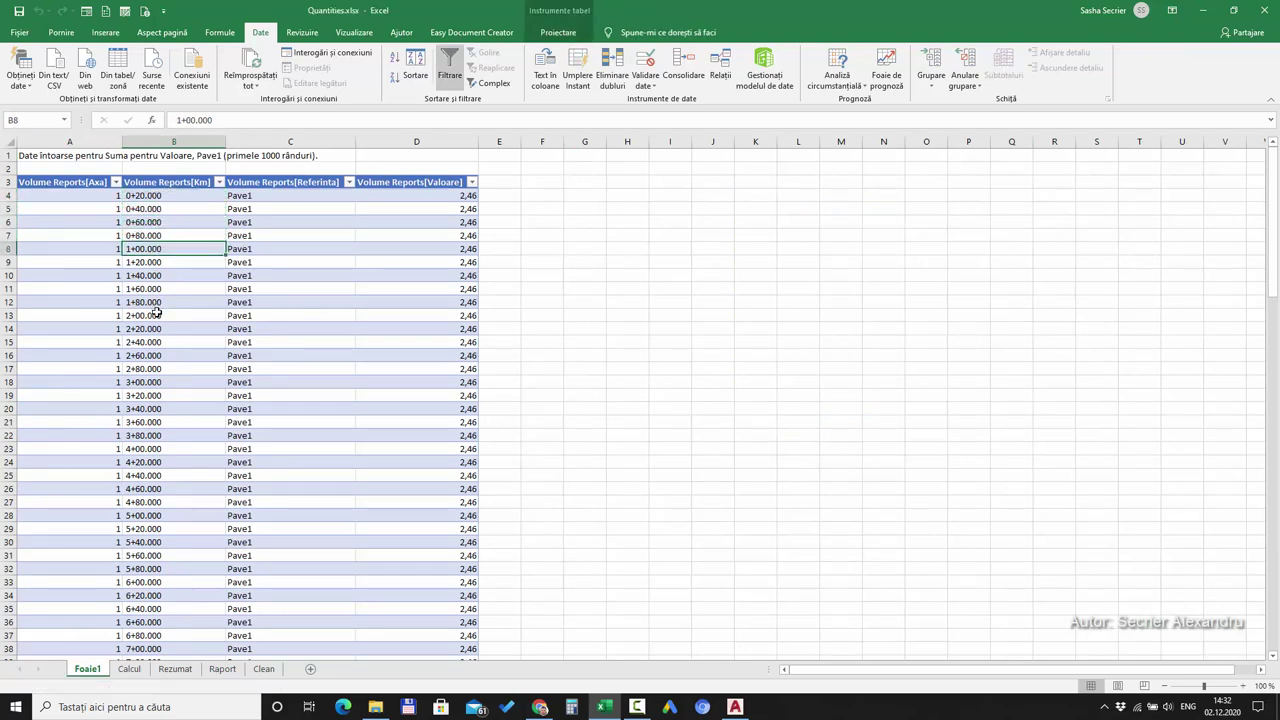
pyautogui.click(449, 220)
pyautogui.press('Down')
pyautogui.press('Down')
pyautogui.press('Down')
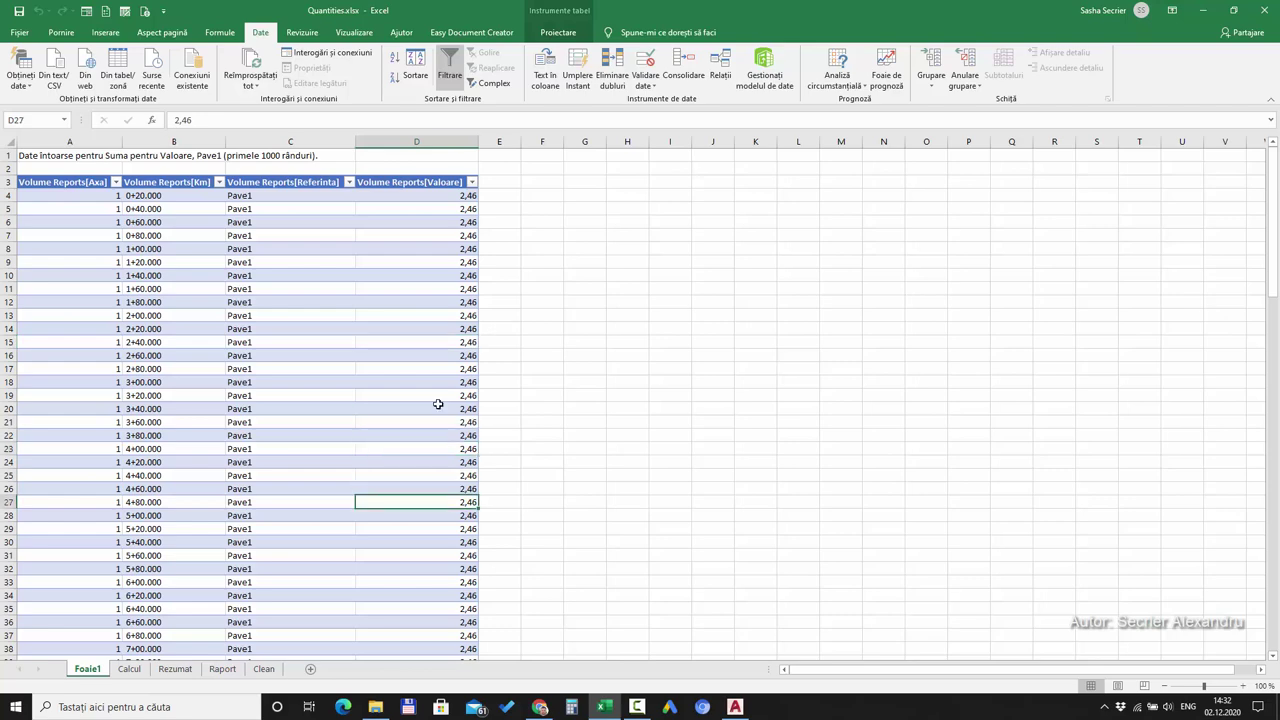
pyautogui.press('Up')
pyautogui.press('Up')
pyautogui.press('Up')
pyautogui.press('Up')
pyautogui.press('Up')
pyautogui.press('Up')
pyautogui.press('Up')
pyautogui.press('Up')
pyautogui.press('Up')
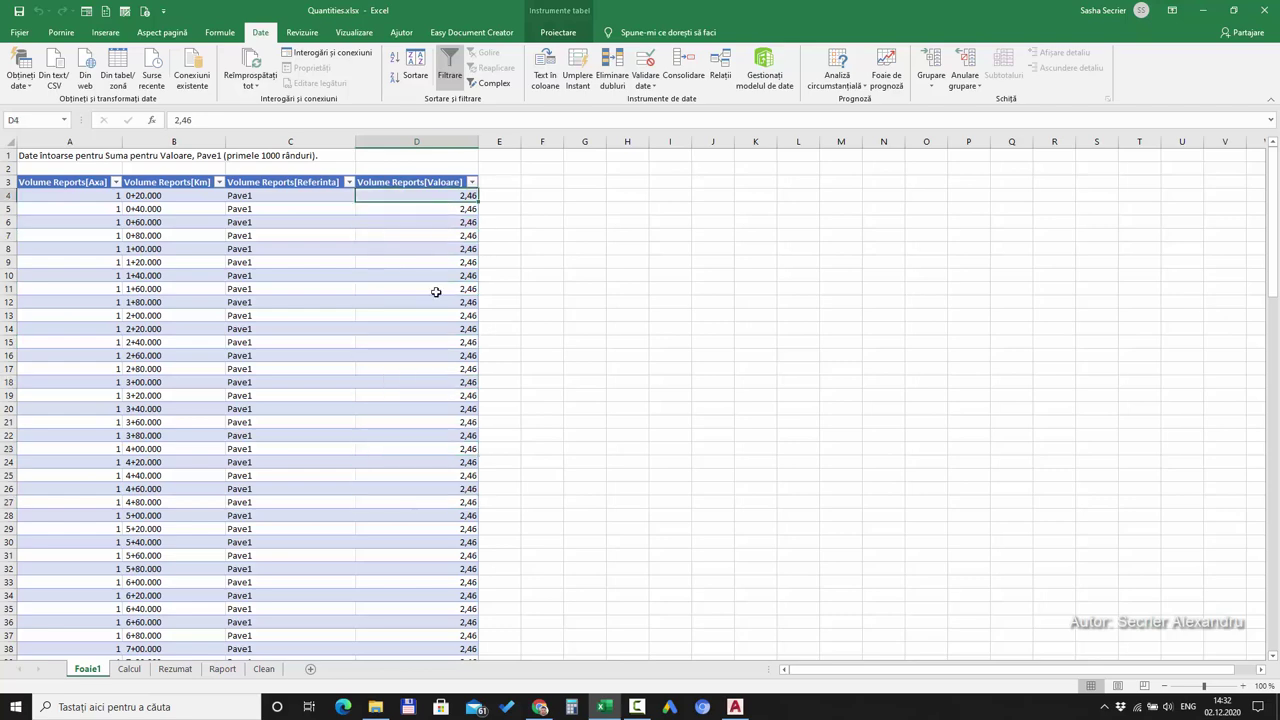
pyautogui.scroll(-8, 433, 274)
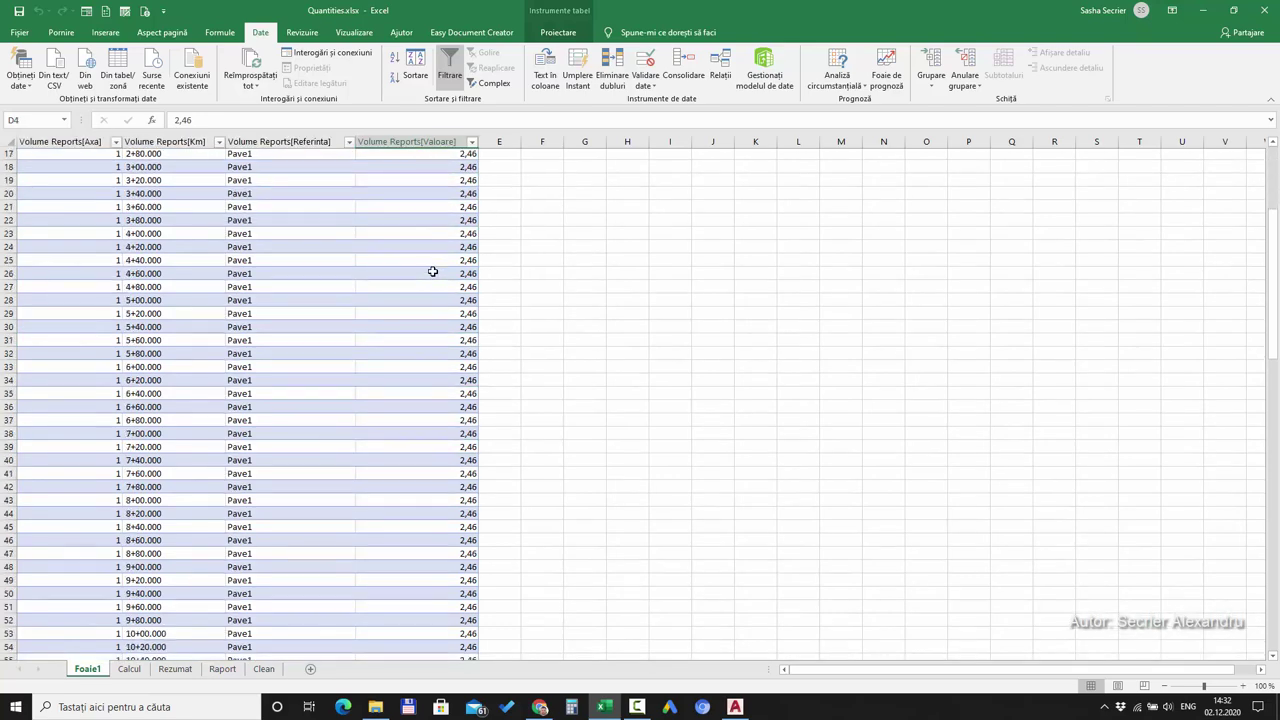
pyautogui.scroll(-9, 433, 274)
pyautogui.scroll(-9, 433, 273)
pyautogui.scroll(-8, 433, 272)
pyautogui.scroll(-8, 432, 271)
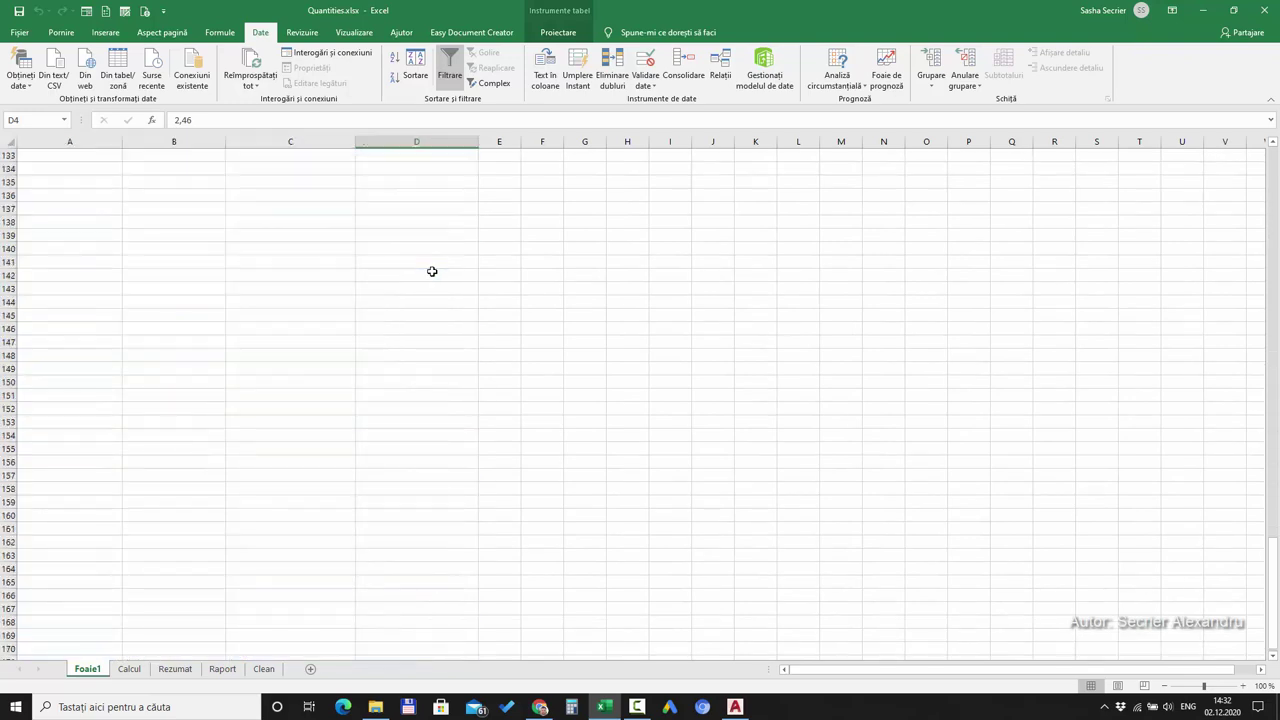
pyautogui.scroll(10, 431, 336)
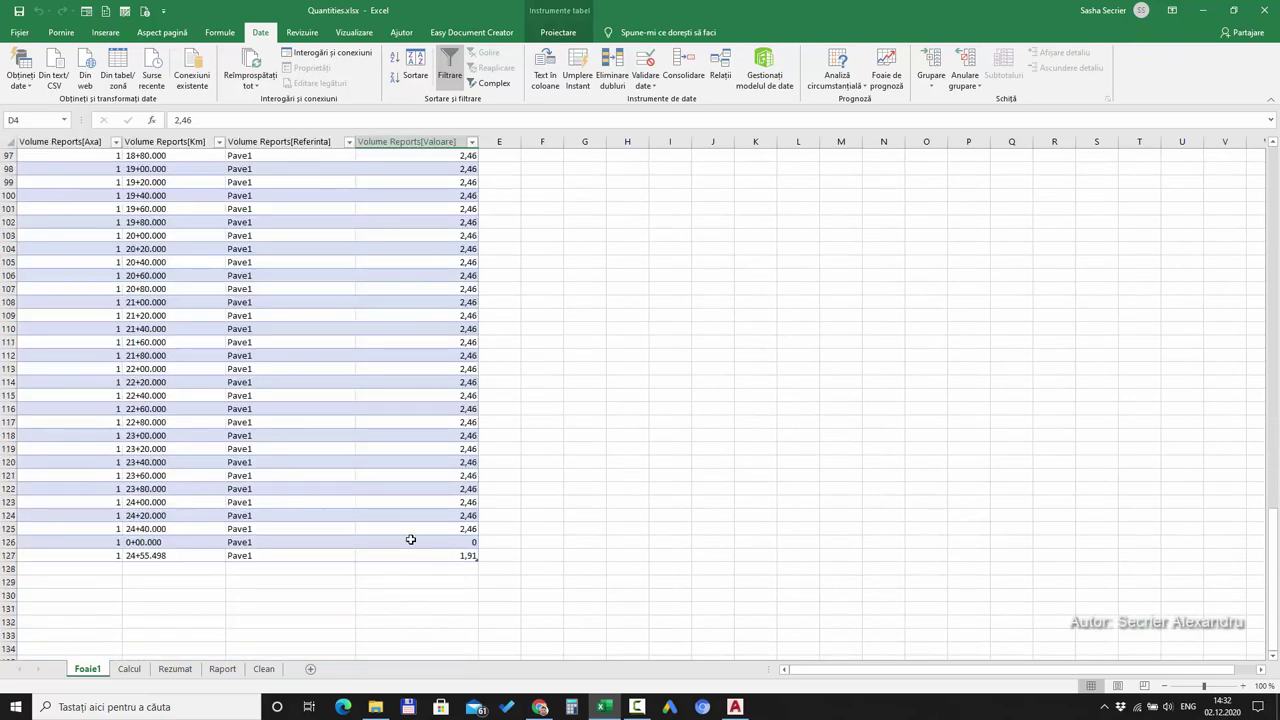
pyautogui.scroll(5, 400, 520)
pyautogui.scroll(20, 380, 480)
pyautogui.scroll(7, 366, 463)
pyautogui.click(100, 195)
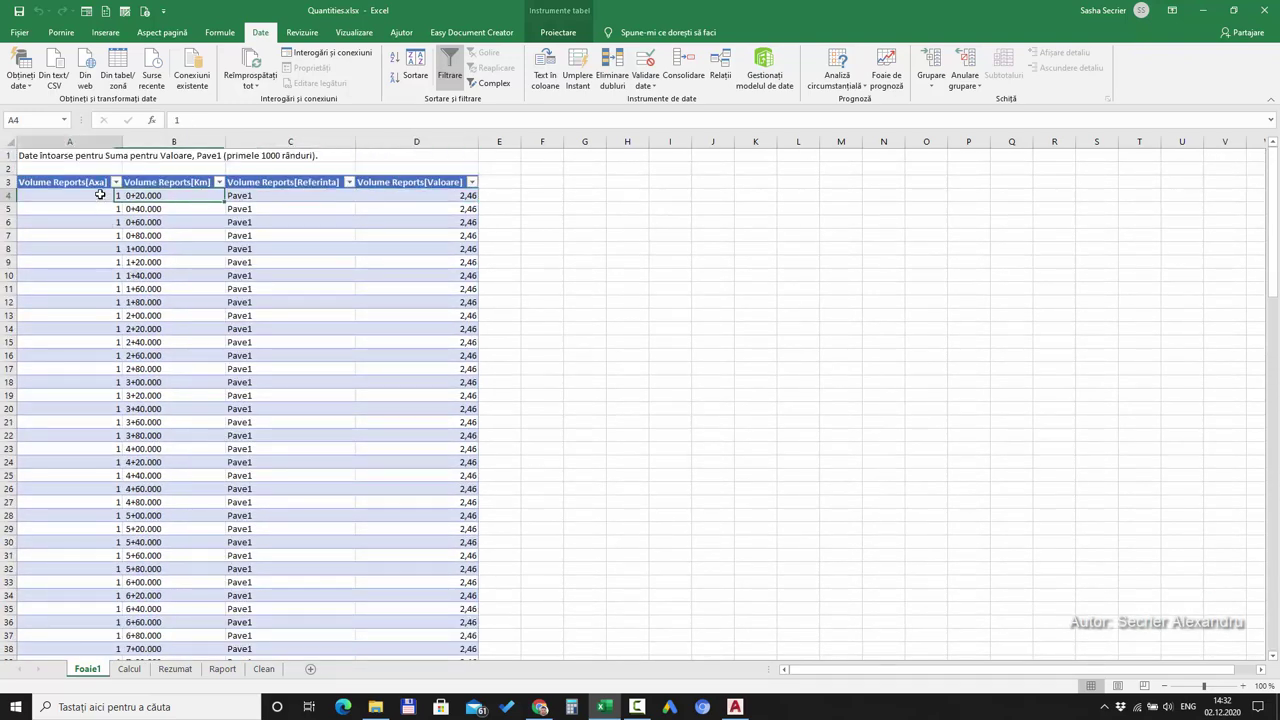
pyautogui.rightClick(100, 672)
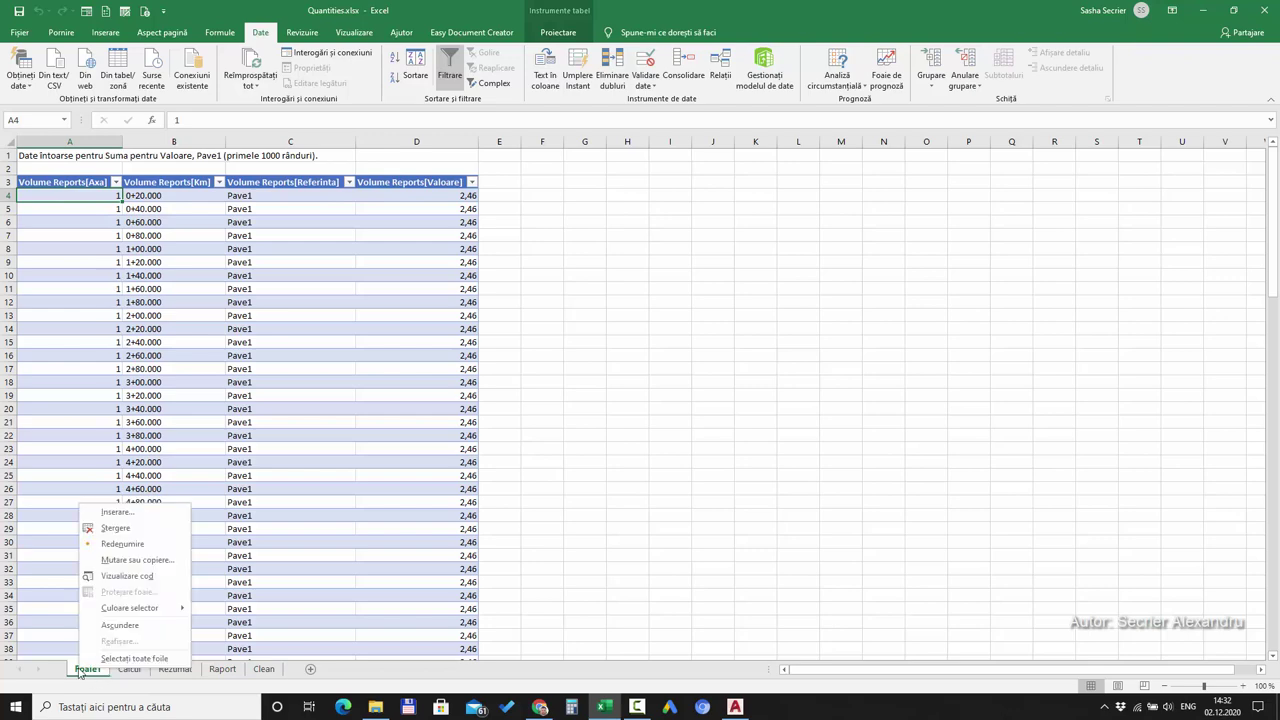
pyautogui.click(148, 526)
pyautogui.click(609, 390)
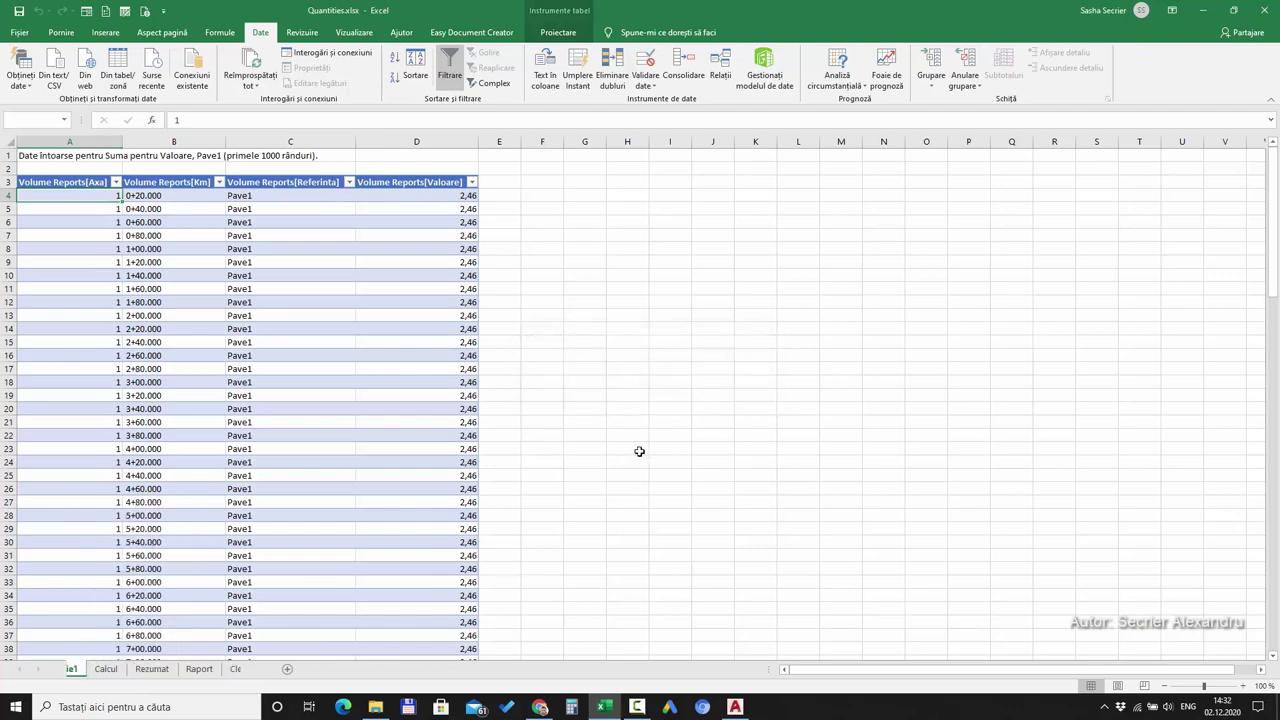
pyautogui.click(856, 357)
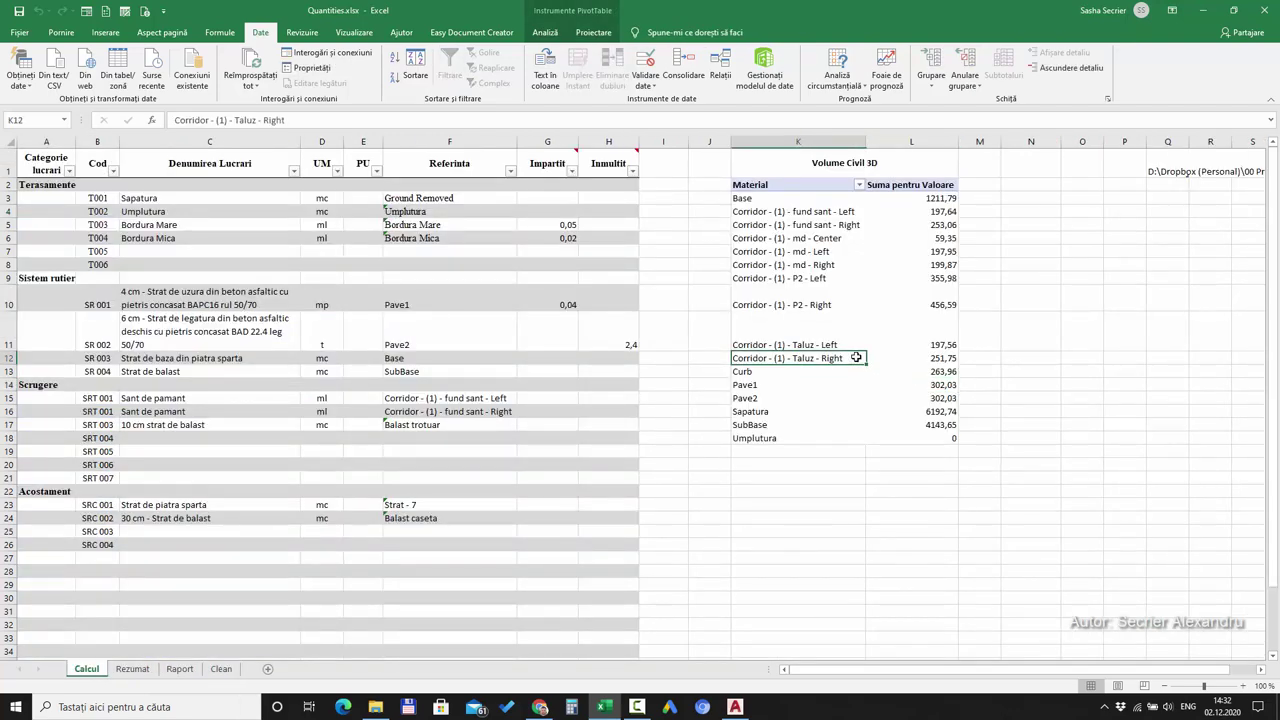
# - Compare the SR 001 description and its Pave1 reference with the pivot's Pave1 entry
pyautogui.click(936, 397)
pyautogui.click(755, 385)
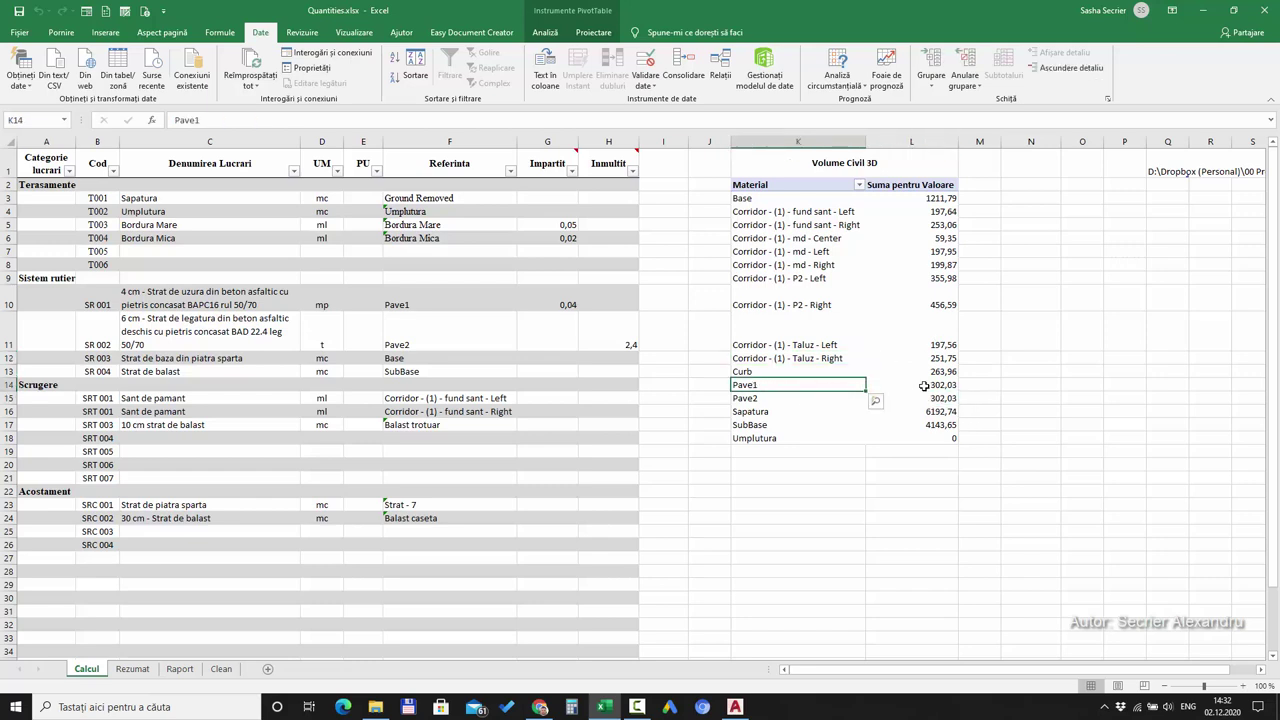
pyautogui.moveTo(924, 385)
pyautogui.click(214, 294)
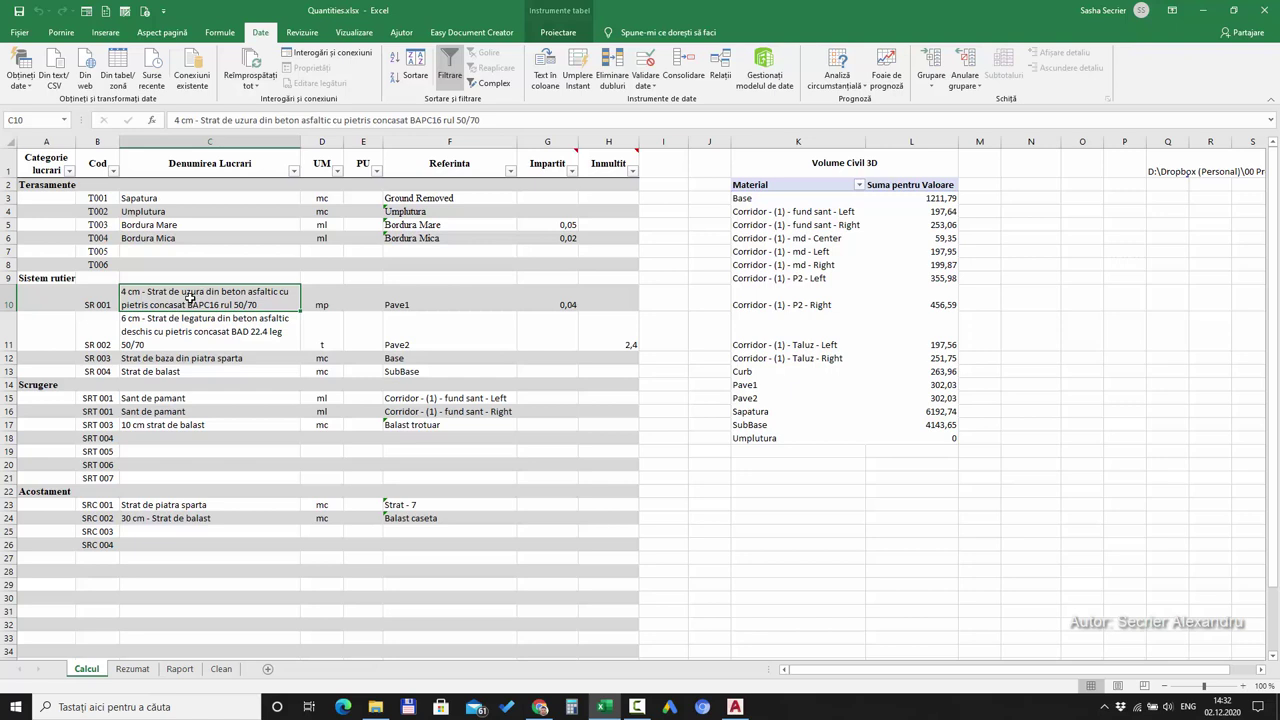
pyautogui.click(418, 299)
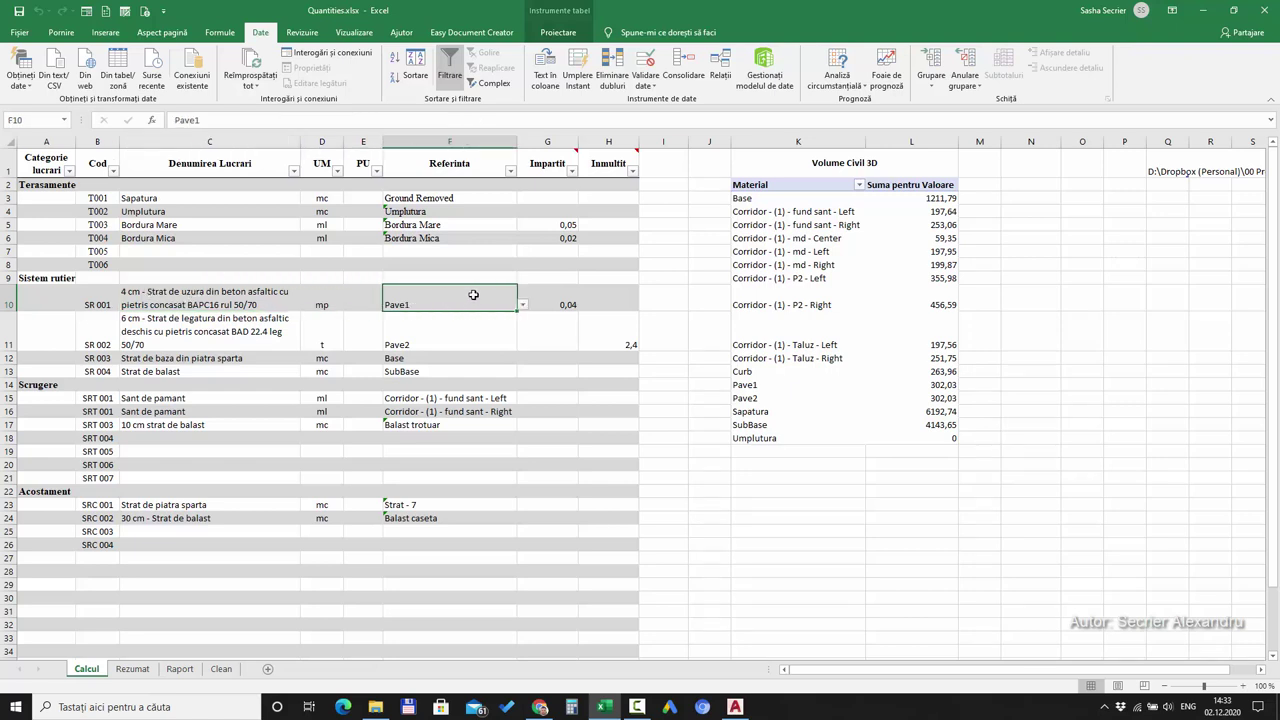
pyautogui.click(768, 385)
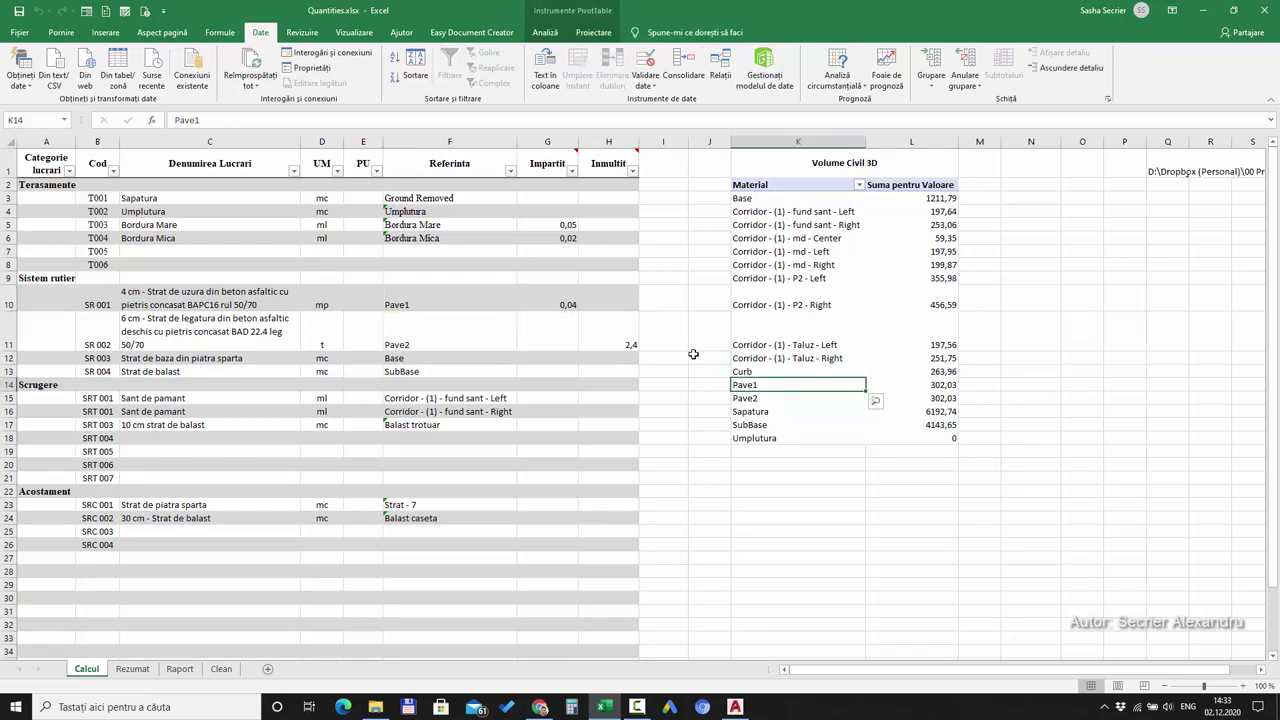
# - Review the Pave2, Sapatura and Pave1 entries in the Volume Civil 3D pivot
pyautogui.click(636, 707)
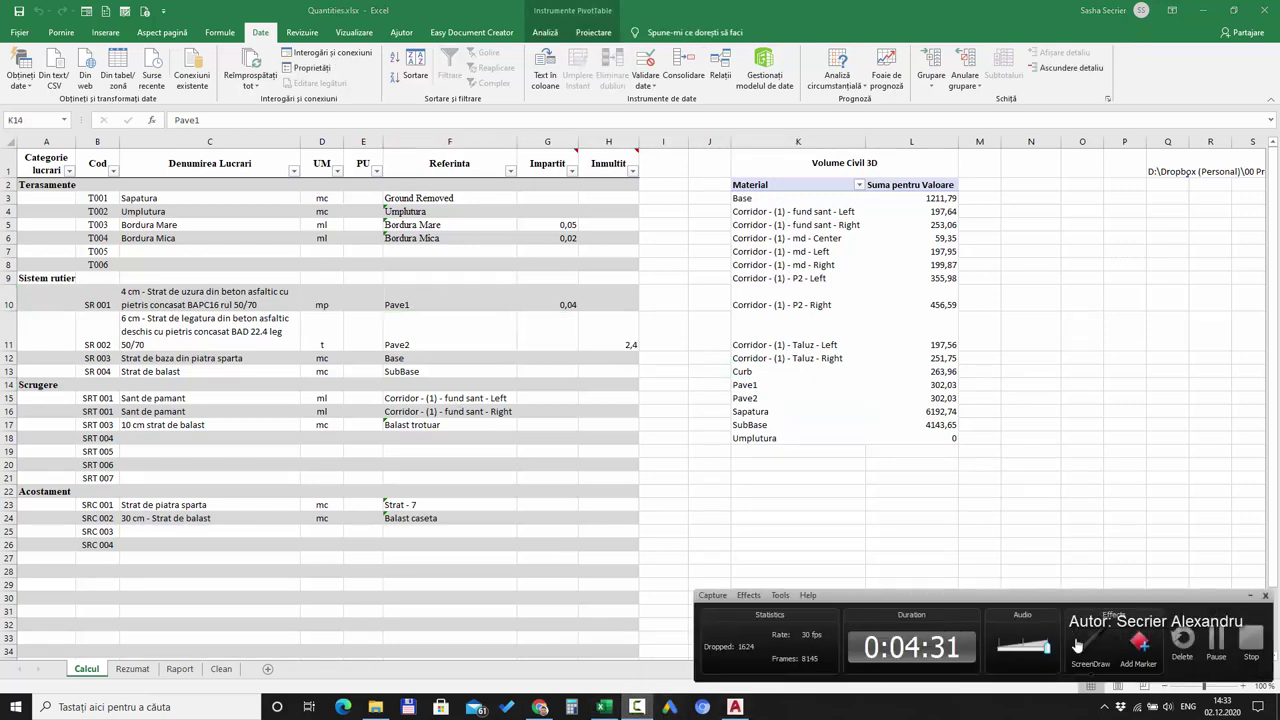
pyautogui.click(1213, 640)
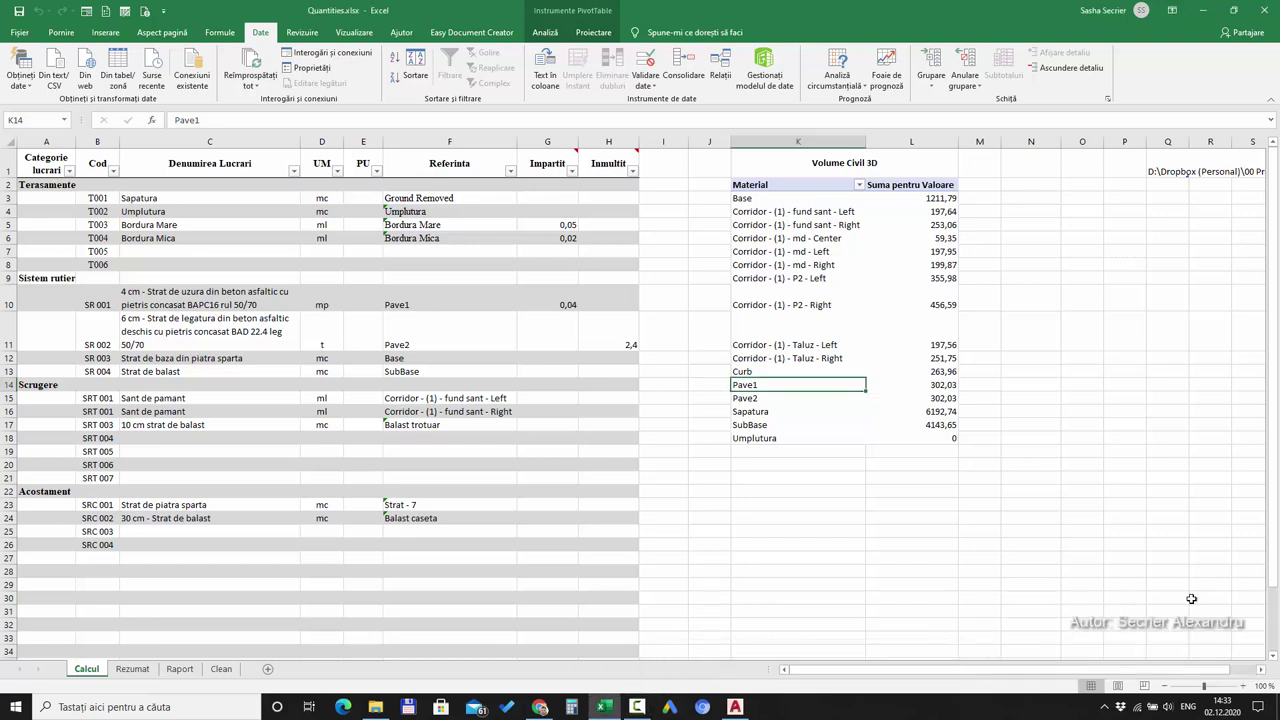
pyautogui.click(806, 399)
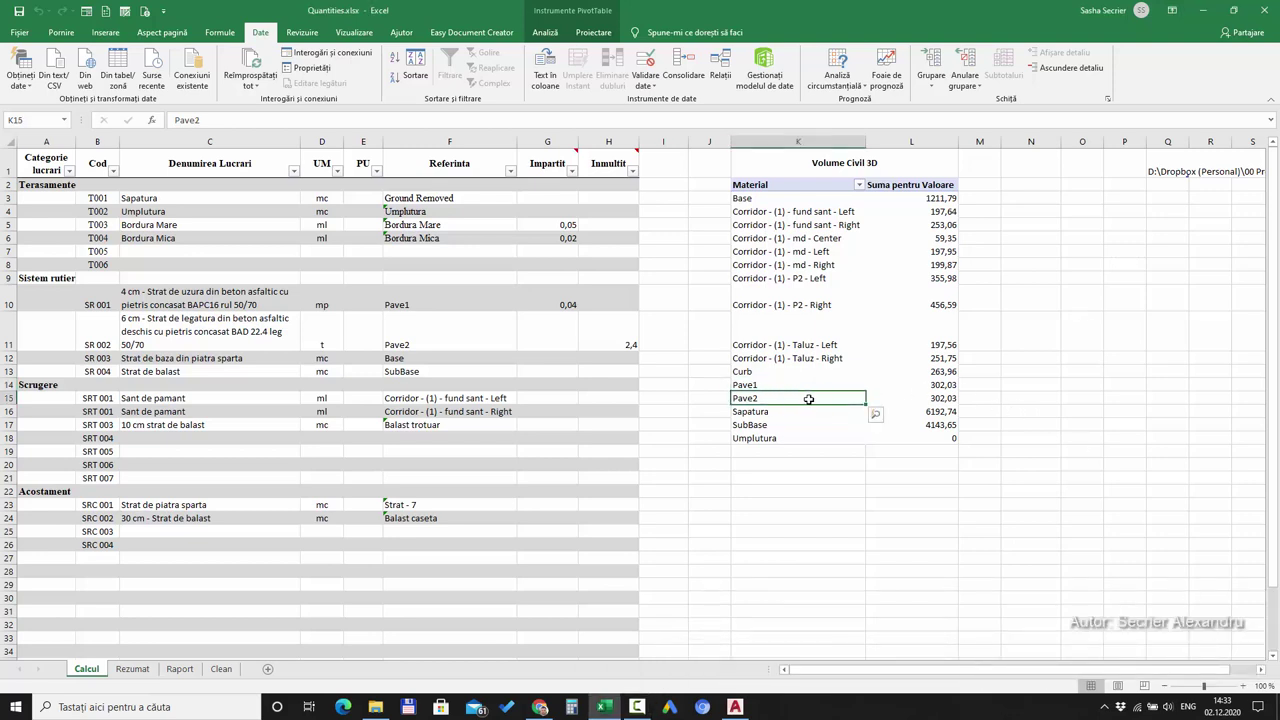
pyautogui.click(782, 412)
pyautogui.click(773, 387)
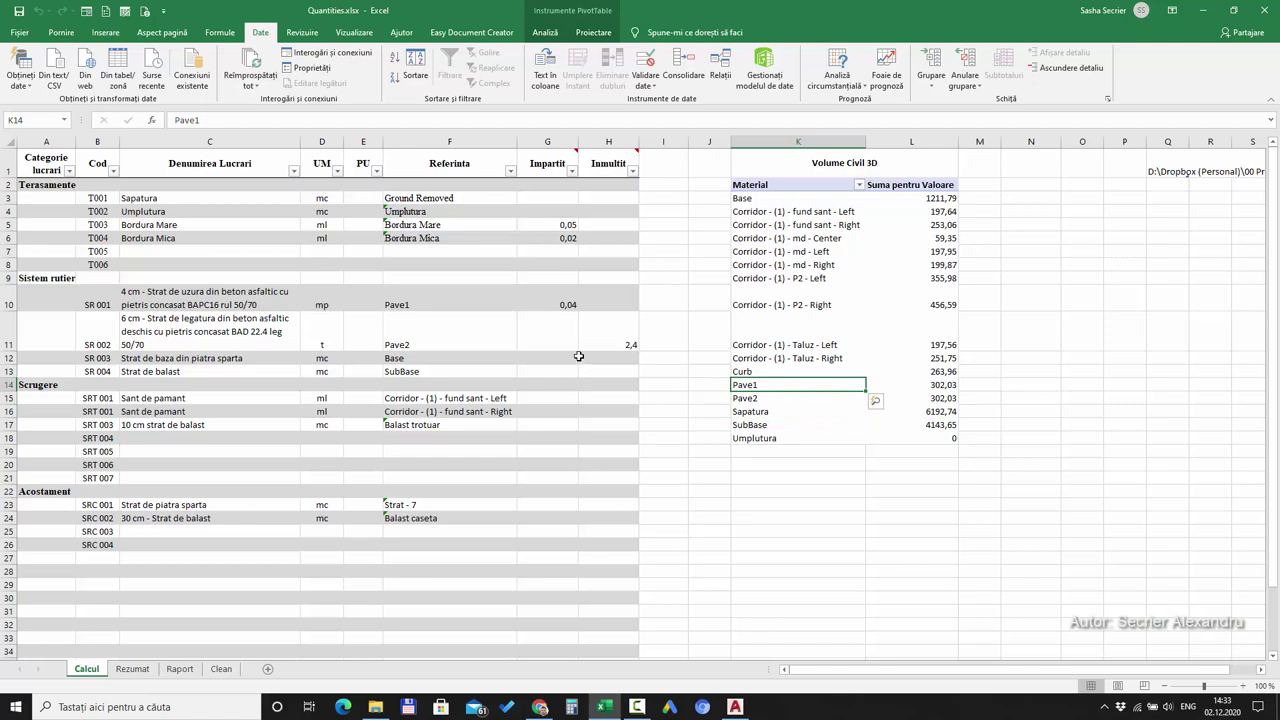
# - Trace SR 001's Pave1 volume and 0,04 divisor, read SR 002, then bring Civil 3D forward
pyautogui.click(440, 300)
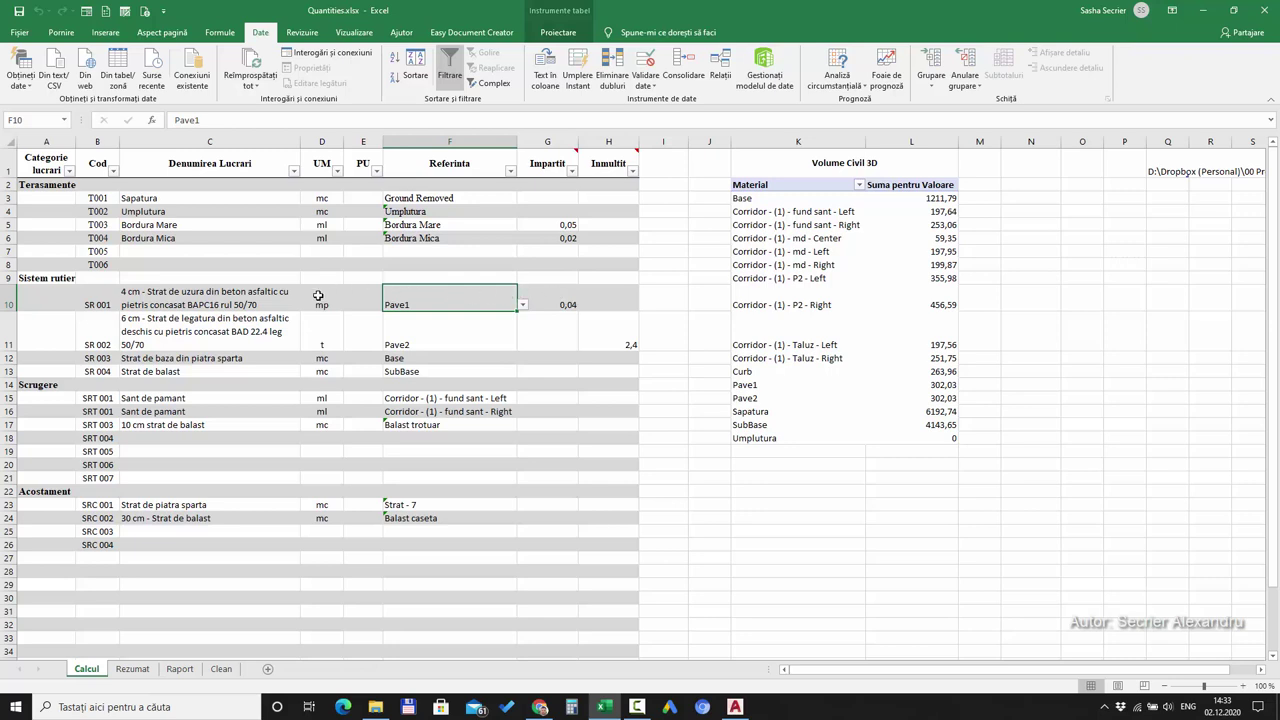
pyautogui.click(210, 295)
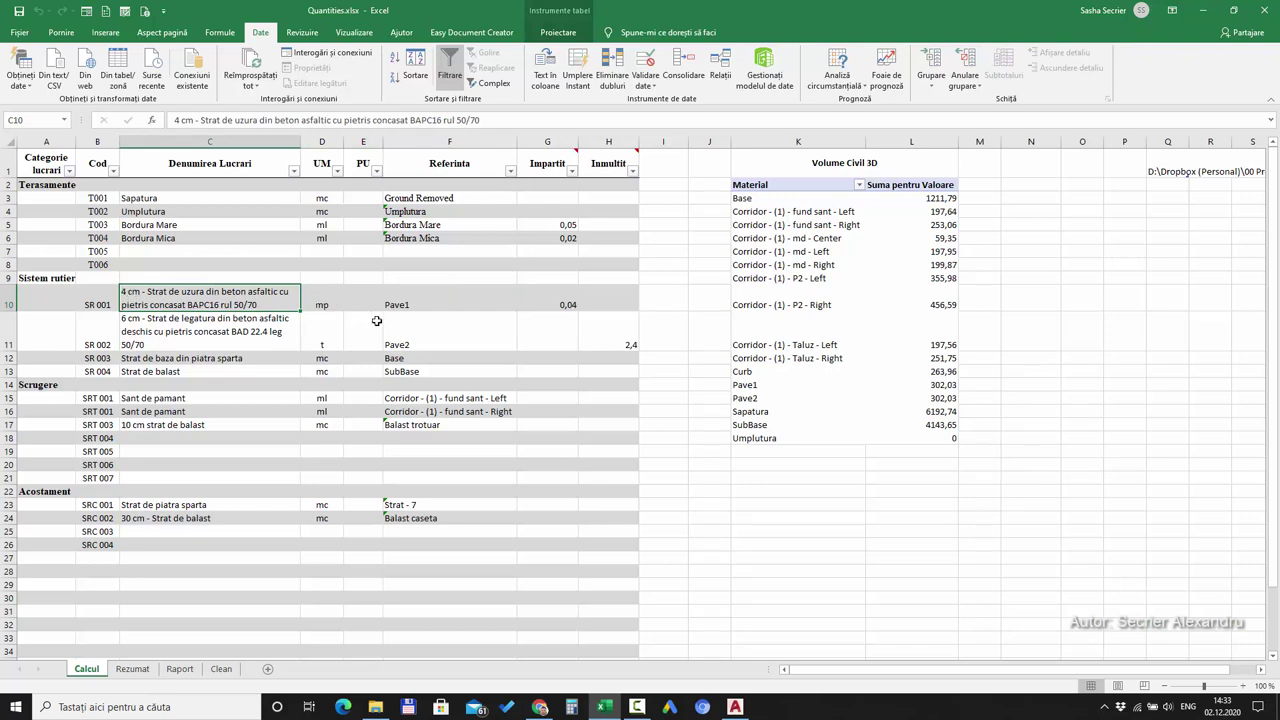
pyautogui.click(423, 296)
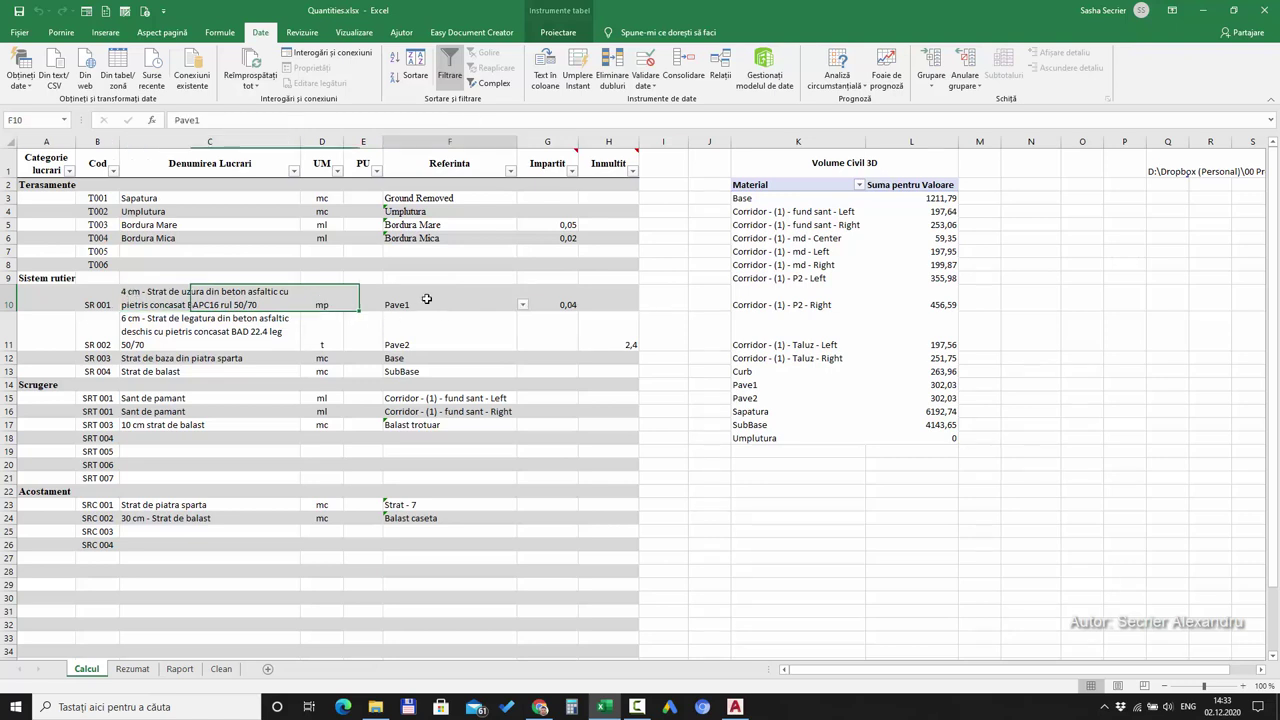
pyautogui.click(925, 385)
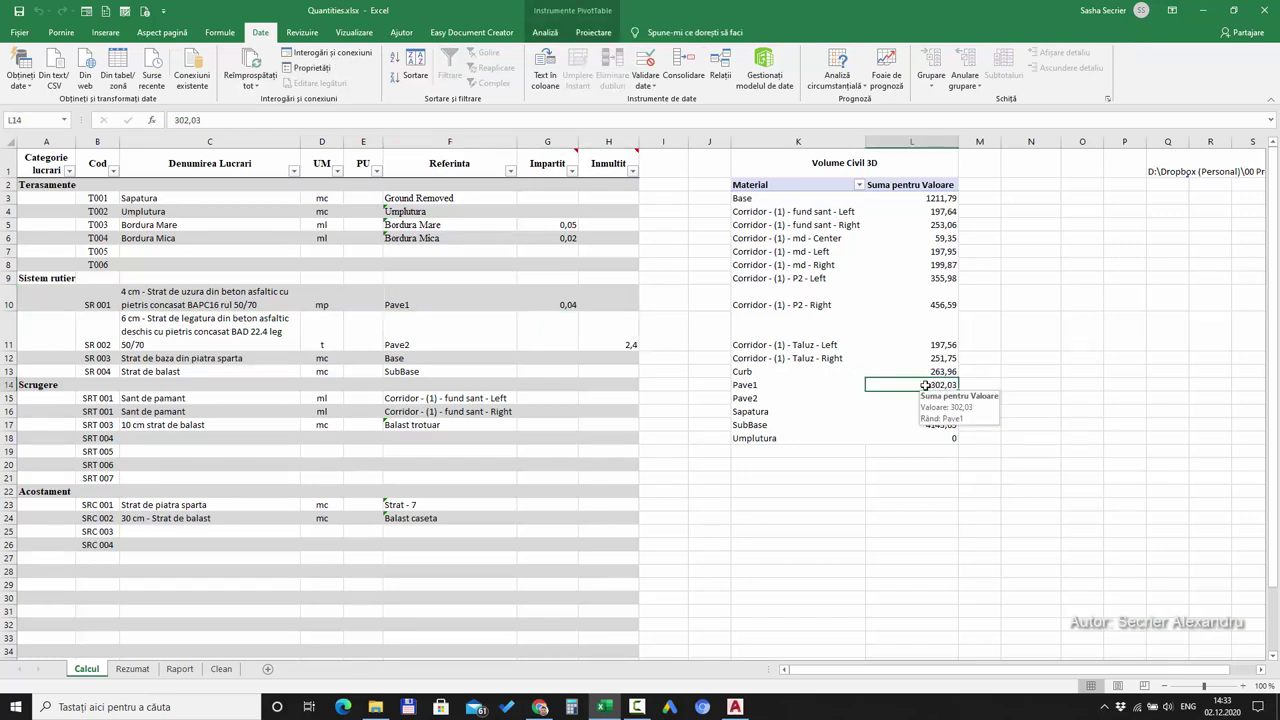
pyautogui.click(564, 311)
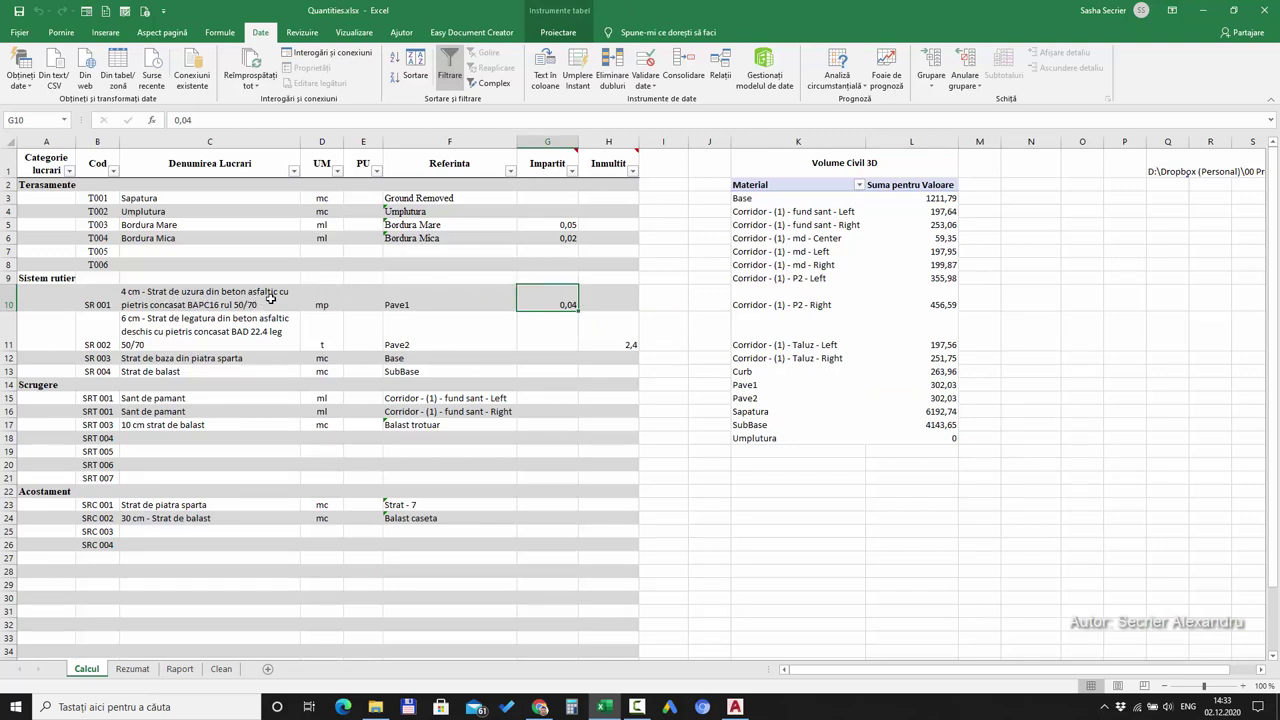
pyautogui.click(201, 344)
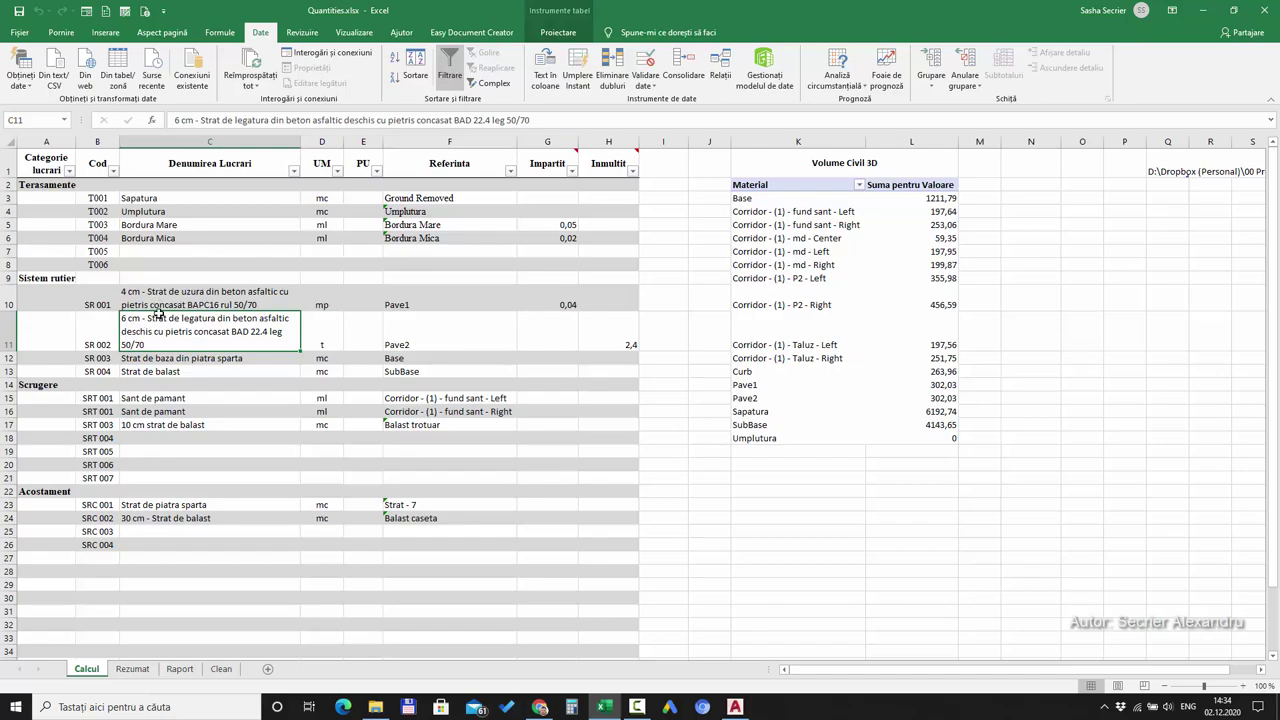
pyautogui.click(735, 707)
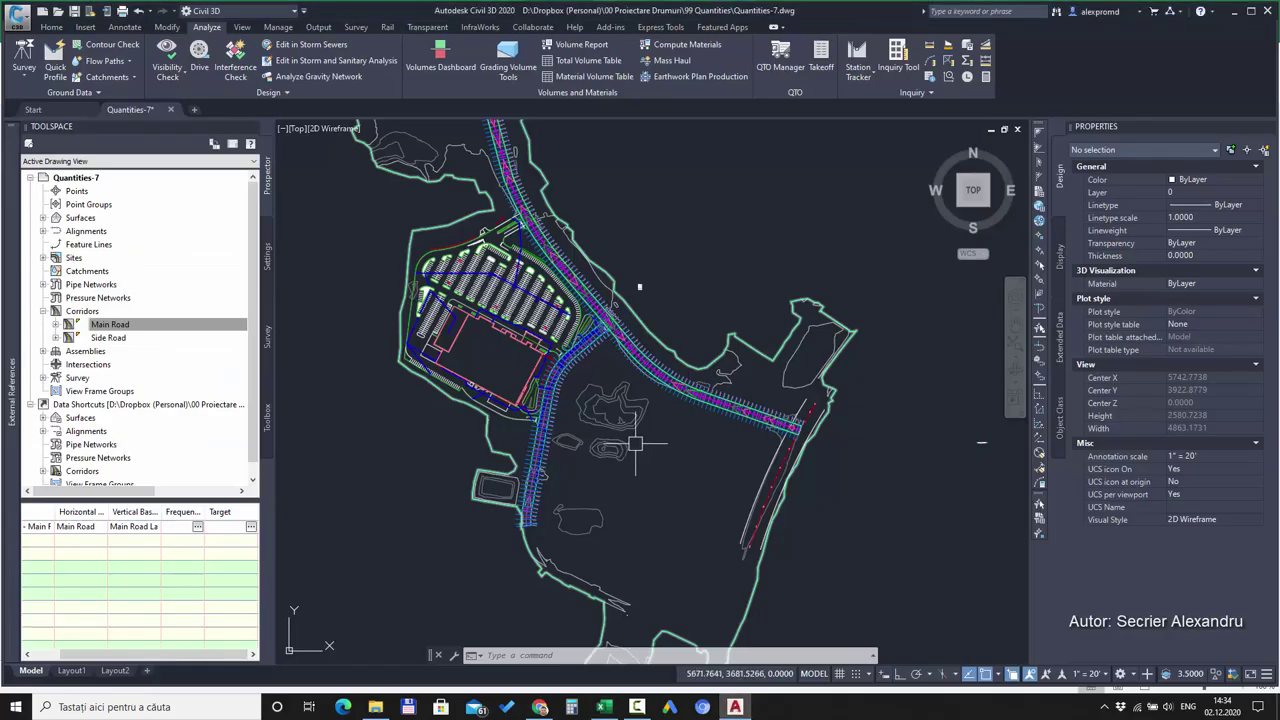
# - Zoom into the corridor and check the right lane's Pave1 Depth of 0.083'
pyautogui.scroll(5, 680, 434)
pyautogui.scroll(5, 620, 320)
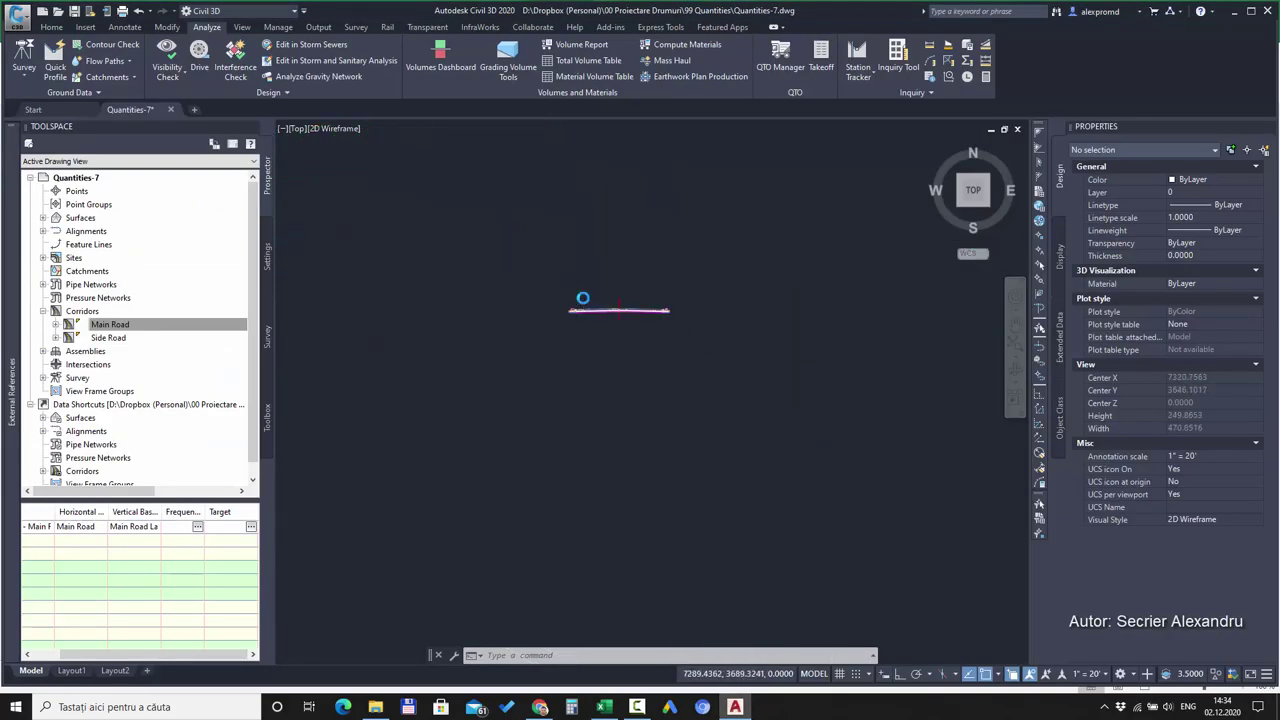
pyautogui.scroll(5, 648, 335)
pyautogui.scroll(1, 648, 335)
pyautogui.click(657, 329)
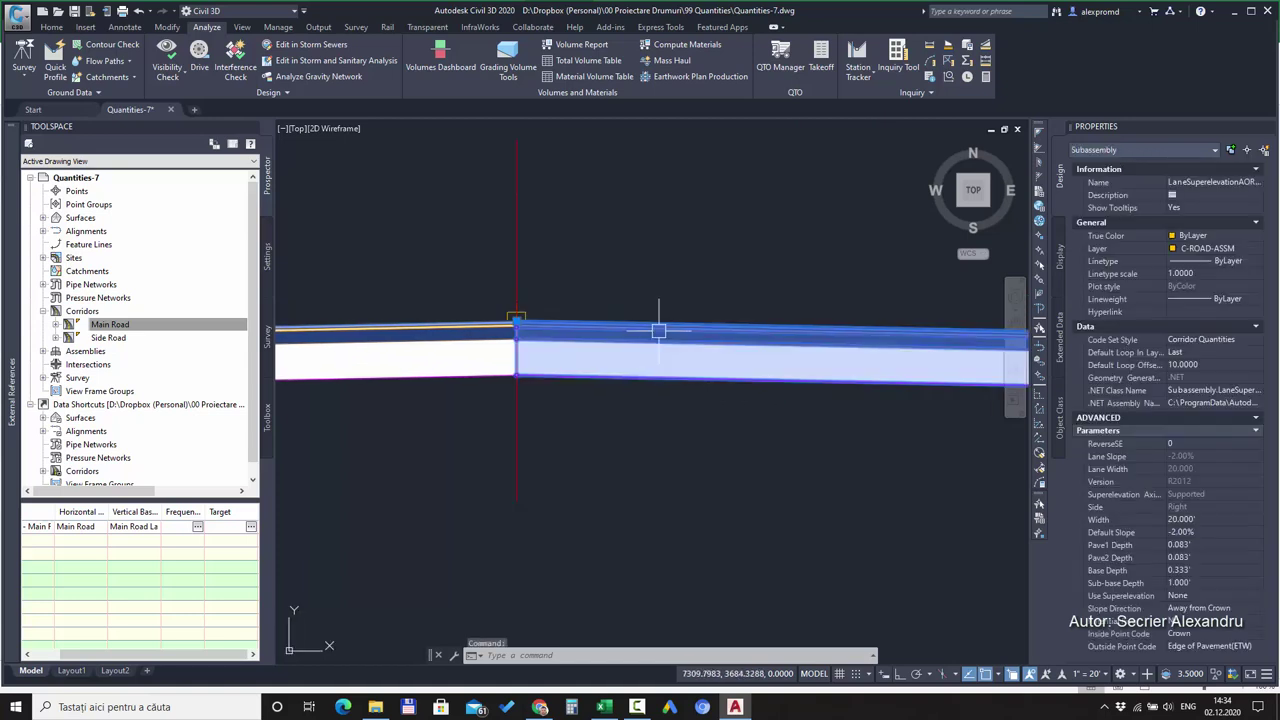
pyautogui.click(1195, 546)
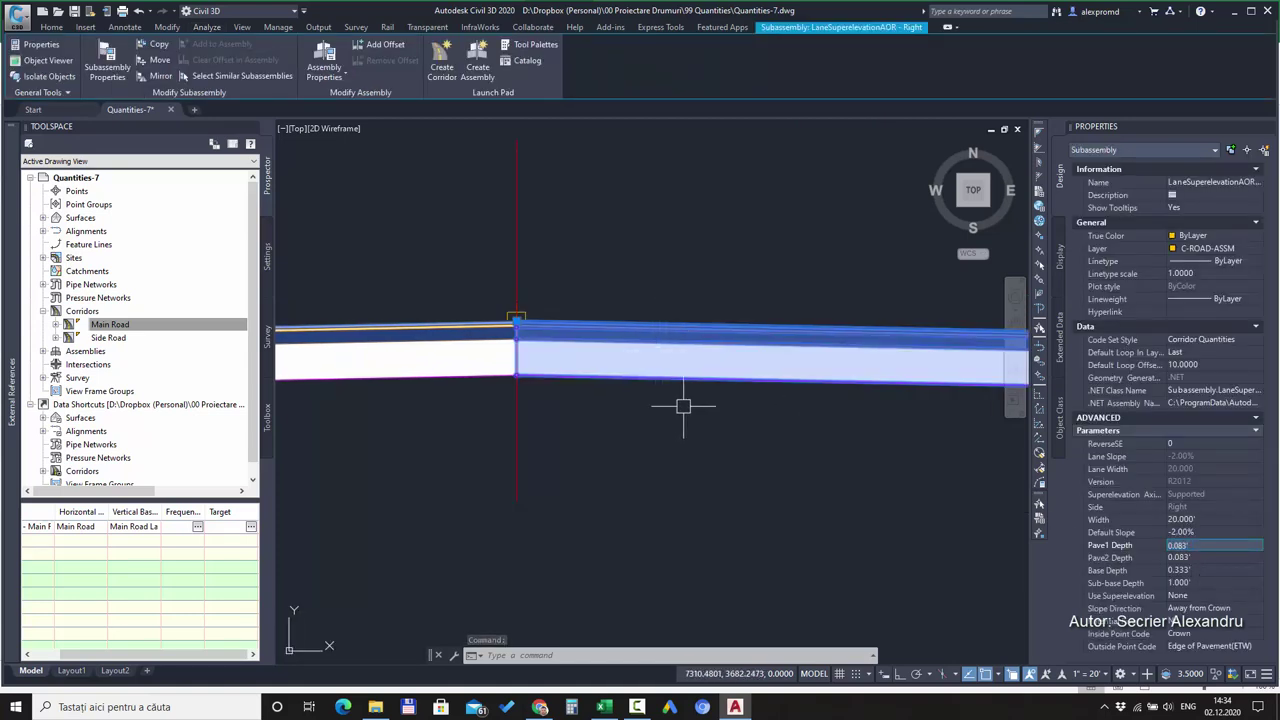
# - Clear the selection, zoom back out and minimize Civil 3D
pyautogui.press('Escape')
pyautogui.scroll(-2, 690, 433)
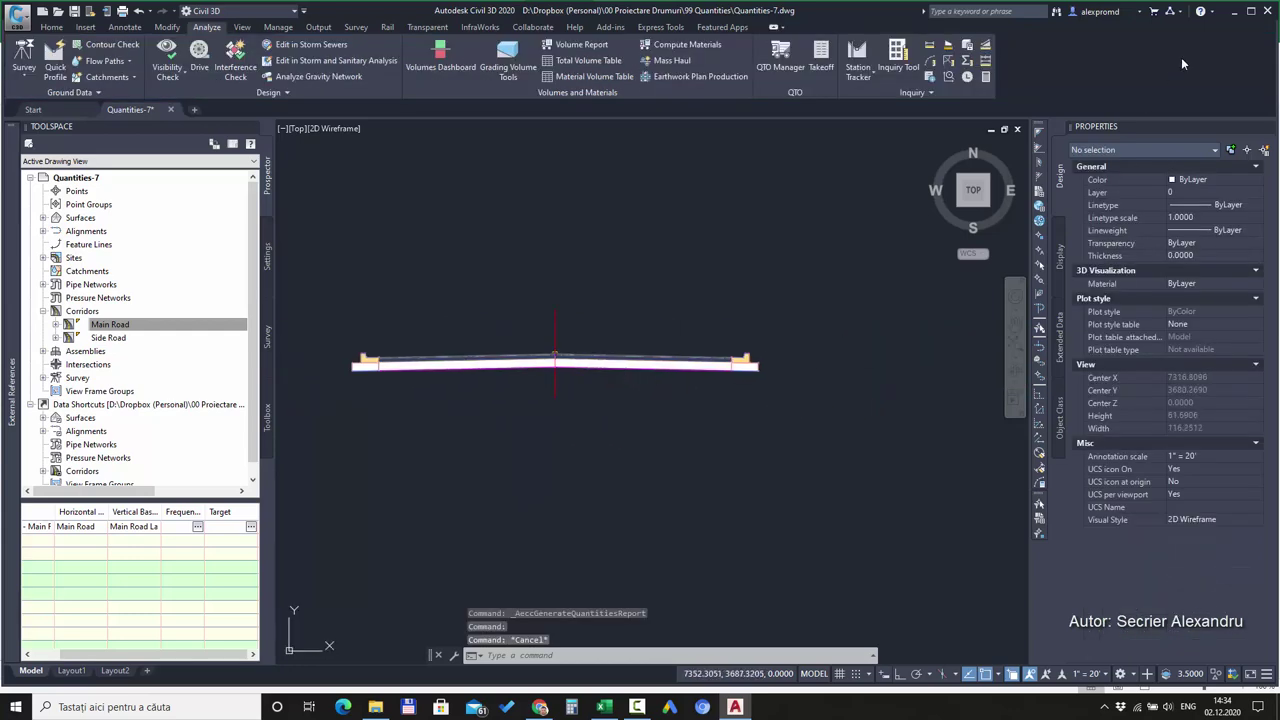
pyautogui.click(1236, 12)
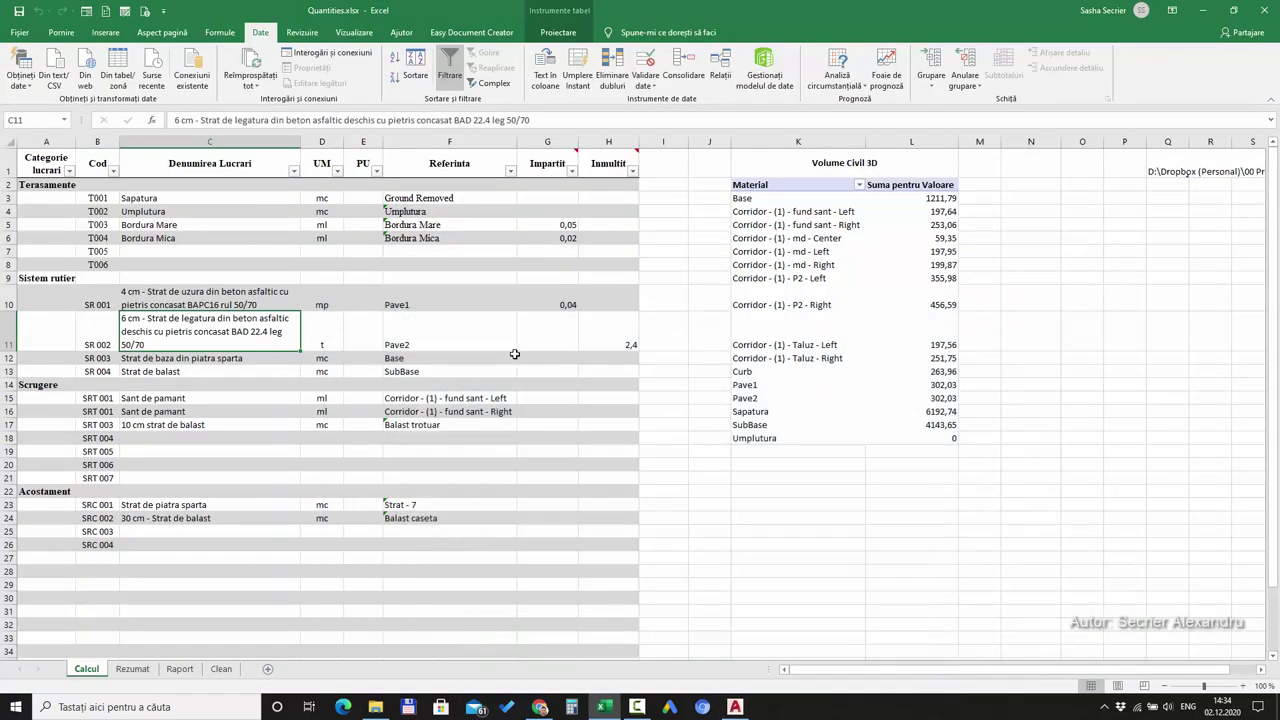
pyautogui.click(482, 333)
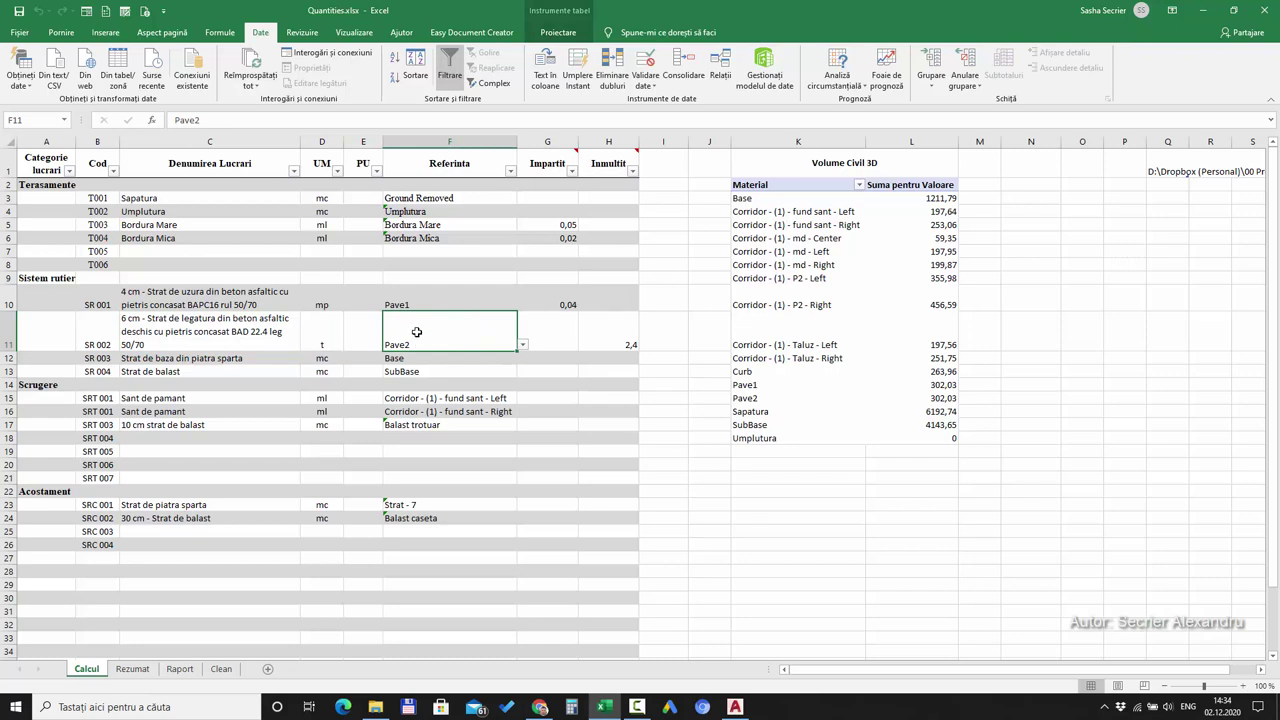
pyautogui.click(918, 398)
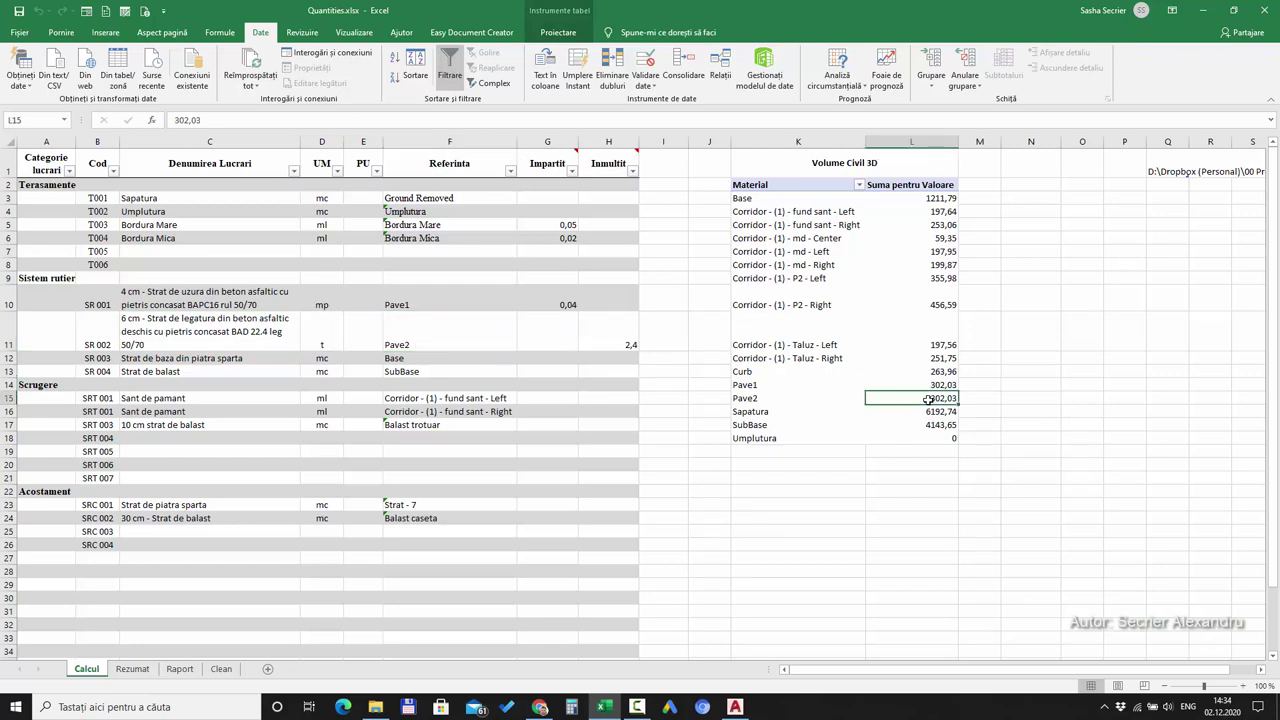
pyautogui.click(622, 338)
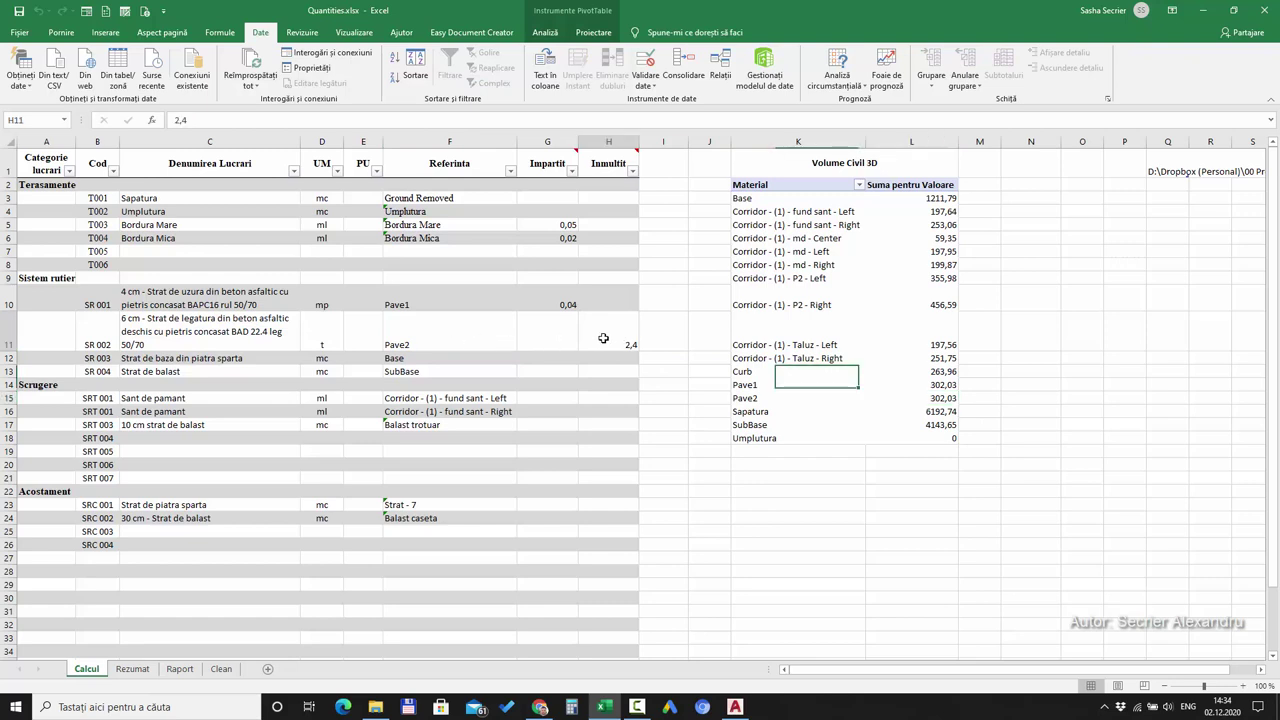
pyautogui.click(542, 165)
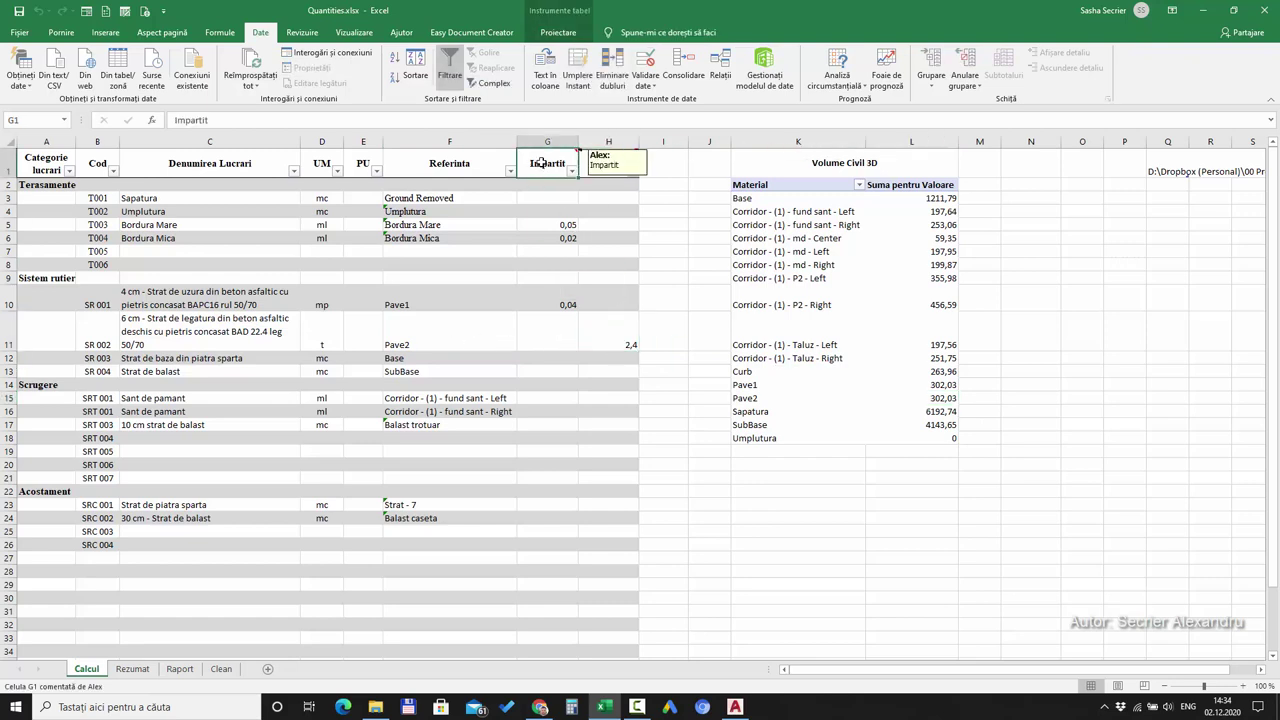
pyautogui.click(603, 165)
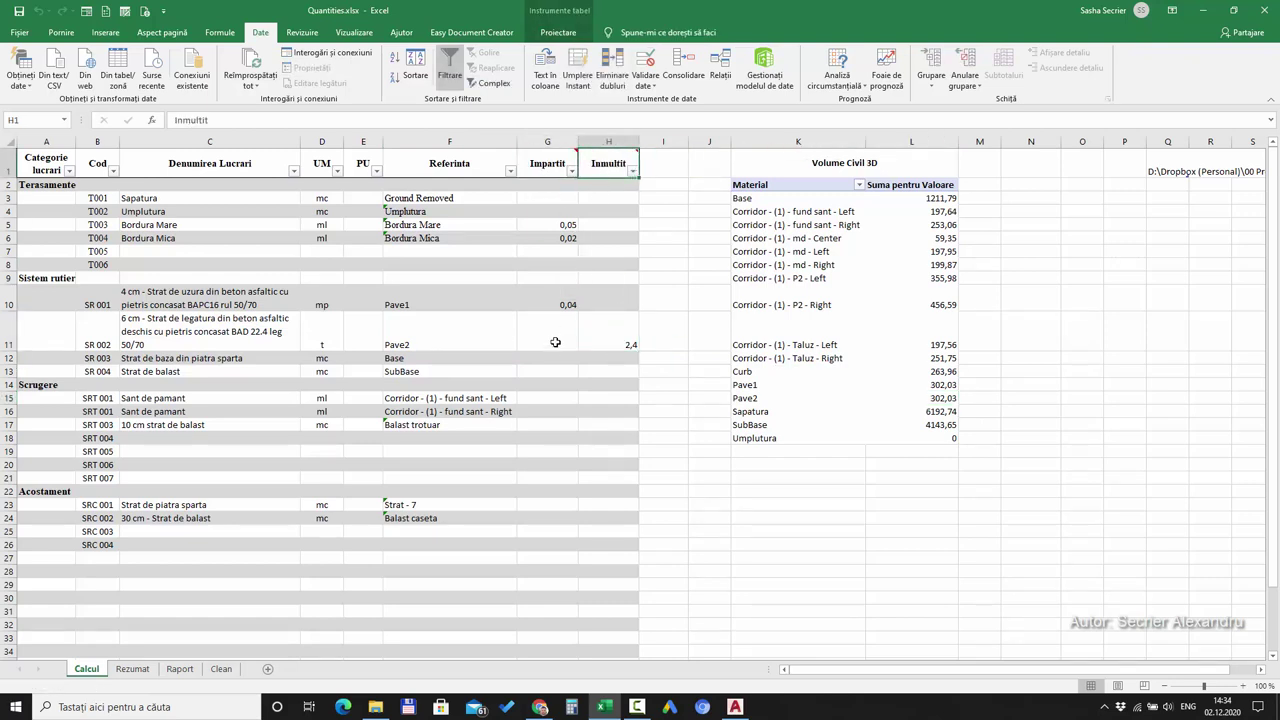
pyautogui.click(448, 324)
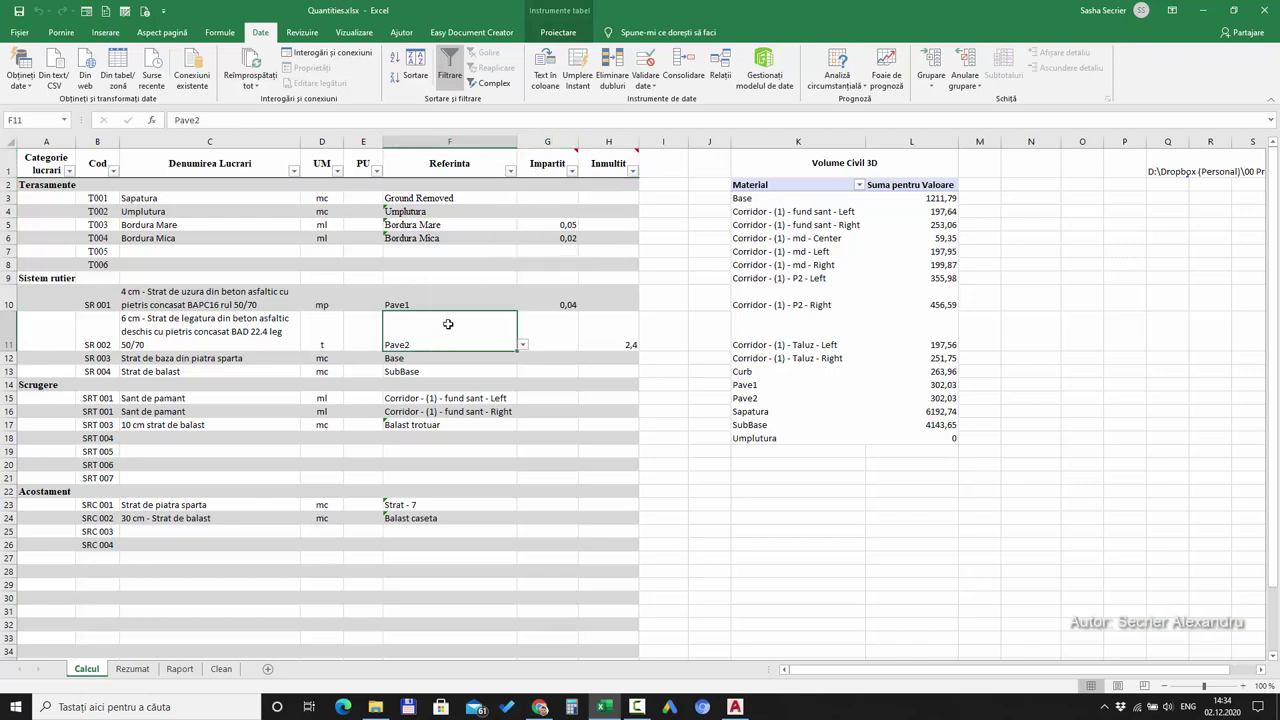
pyautogui.click(549, 301)
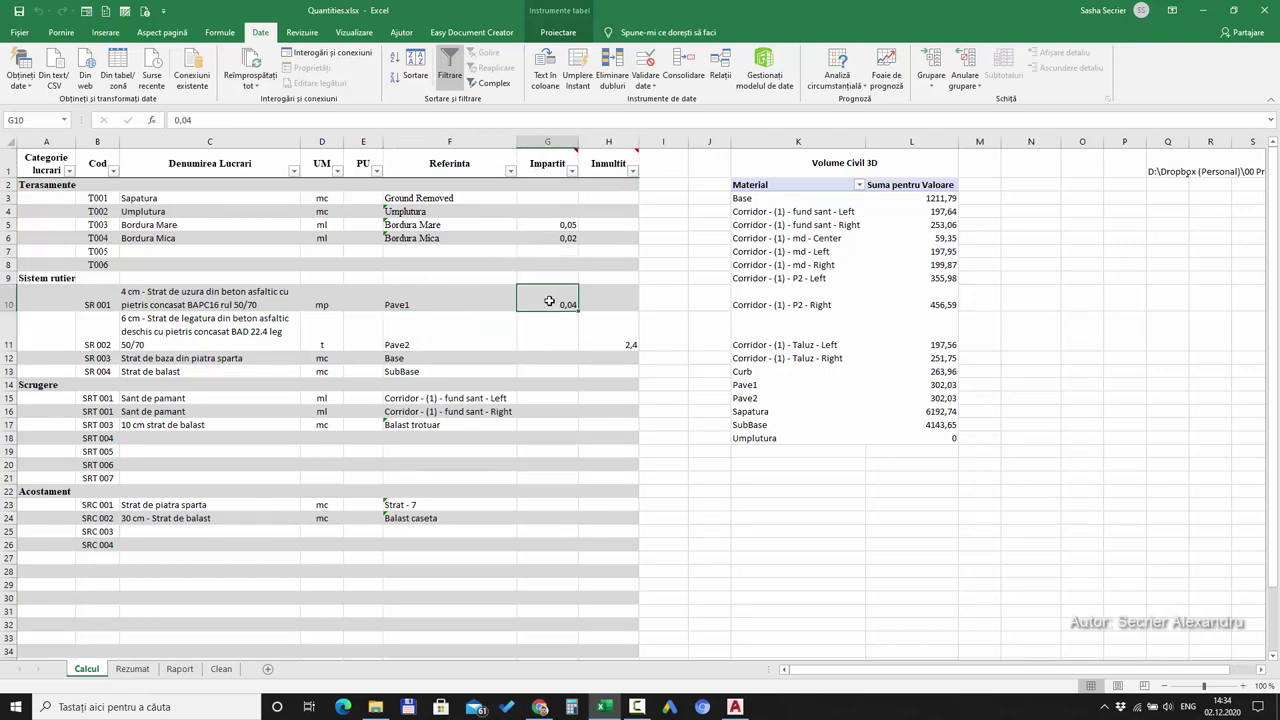
pyautogui.click(608, 298)
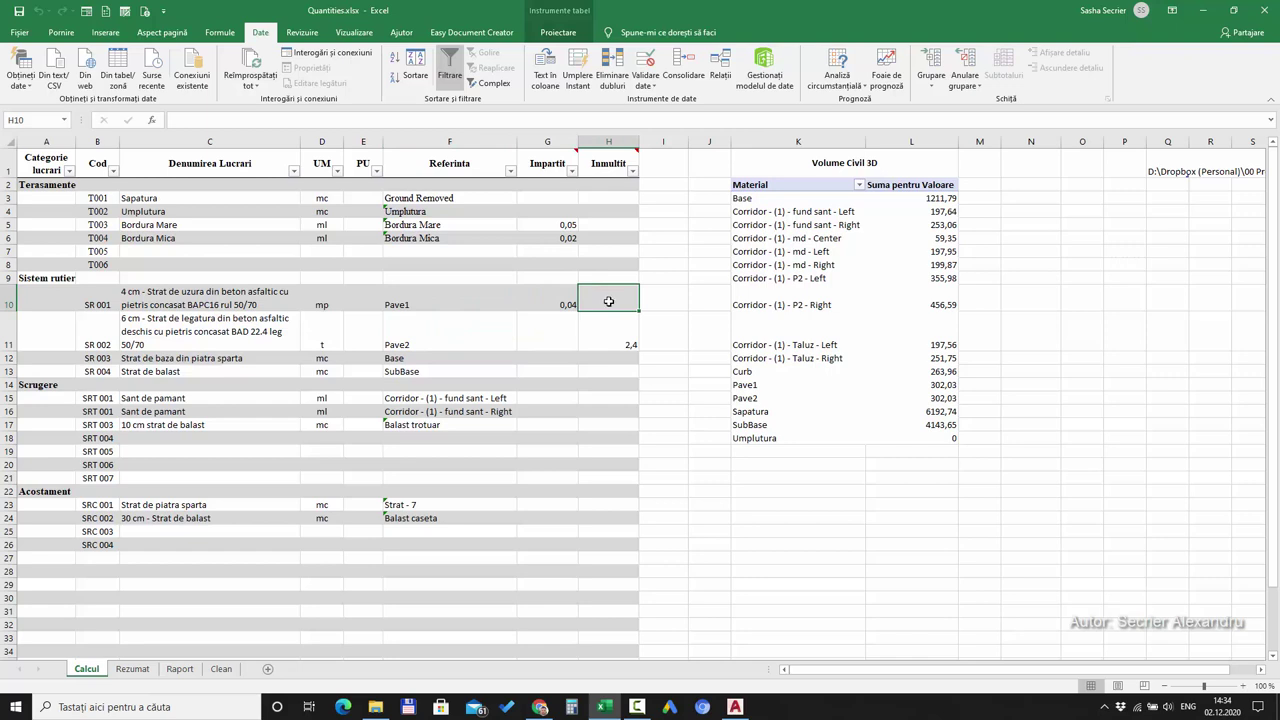
pyautogui.click(552, 303)
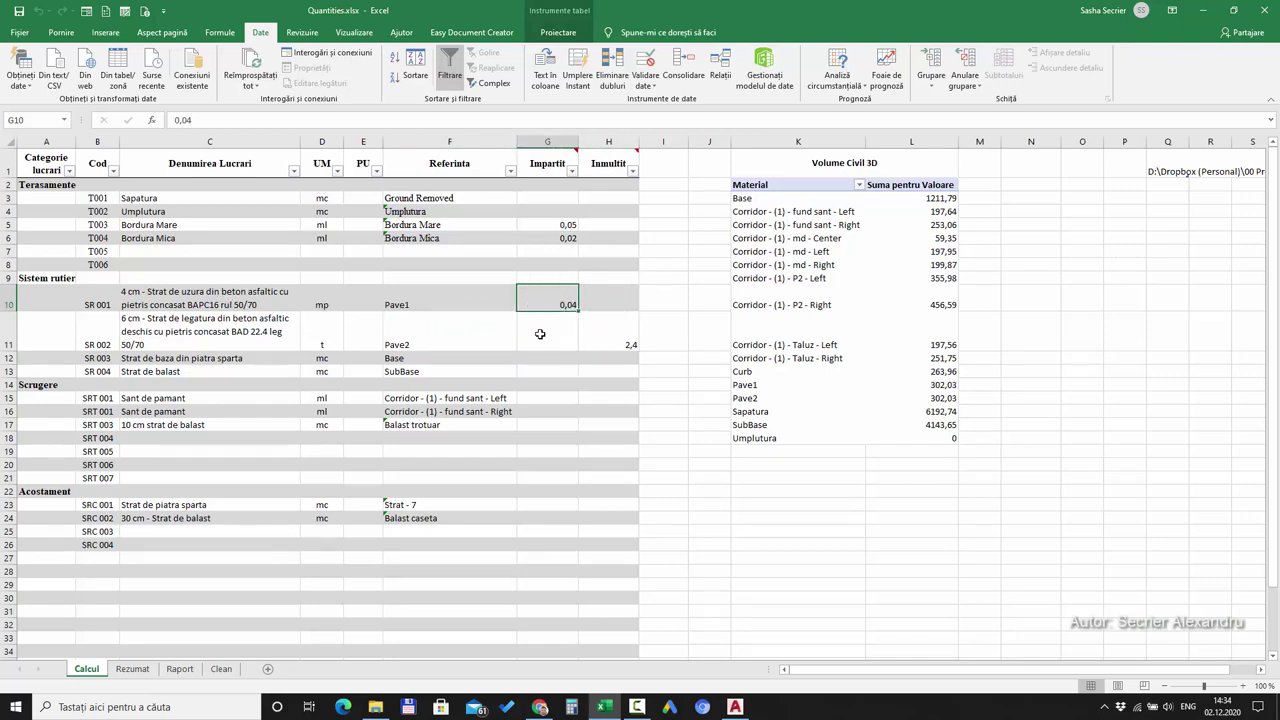
pyautogui.click(611, 346)
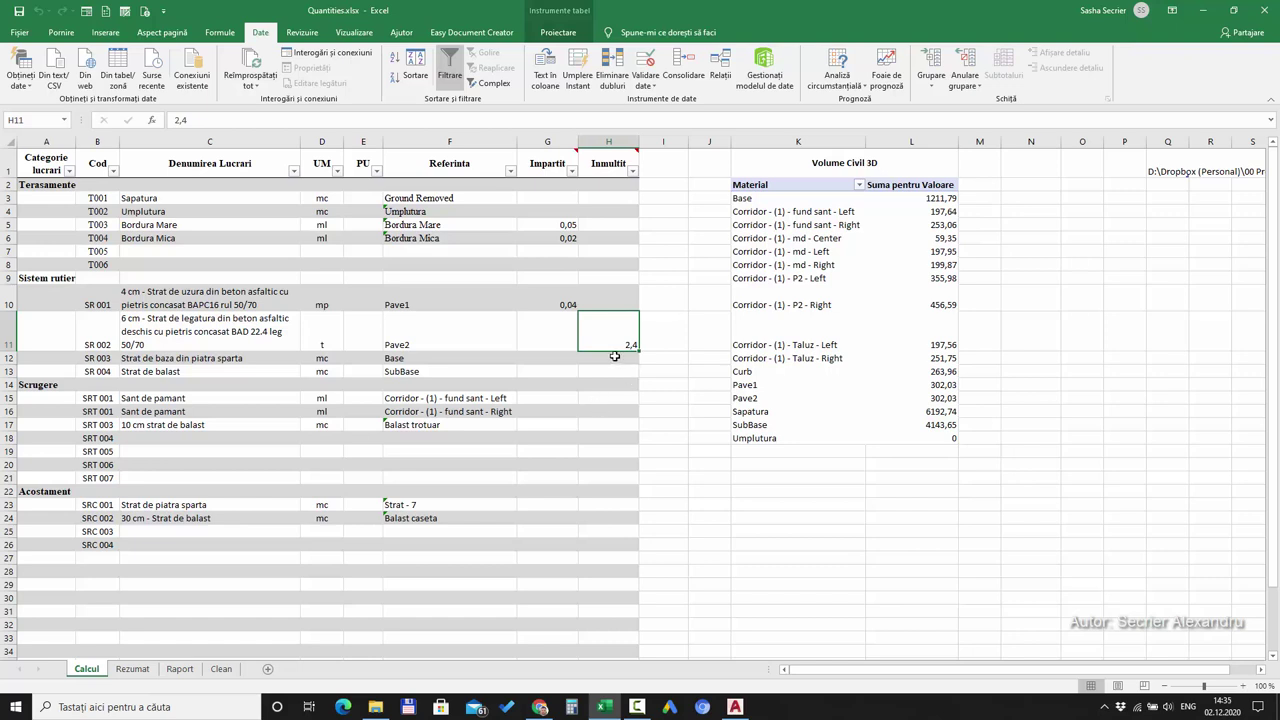
# - Review row SR 003 on Calcul: Base reference, description, empty divisor, multiplier and pivot entries
pyautogui.click(423, 363)
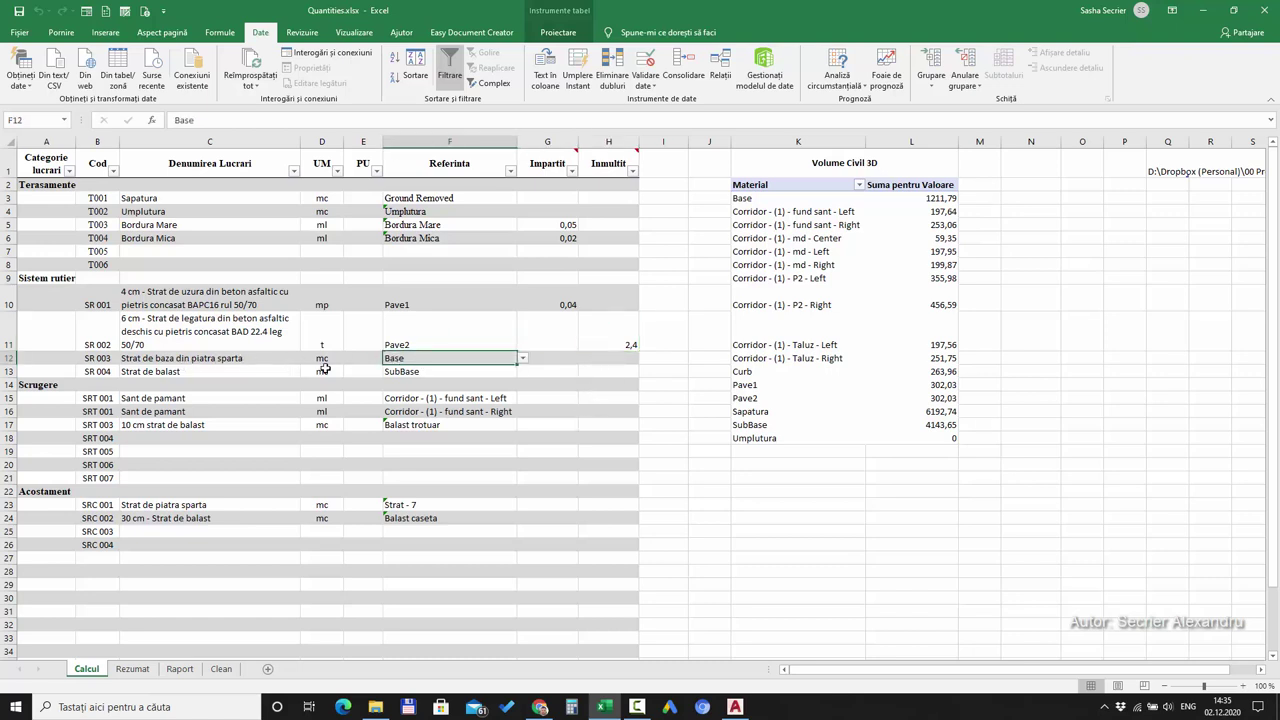
pyautogui.click(522, 360)
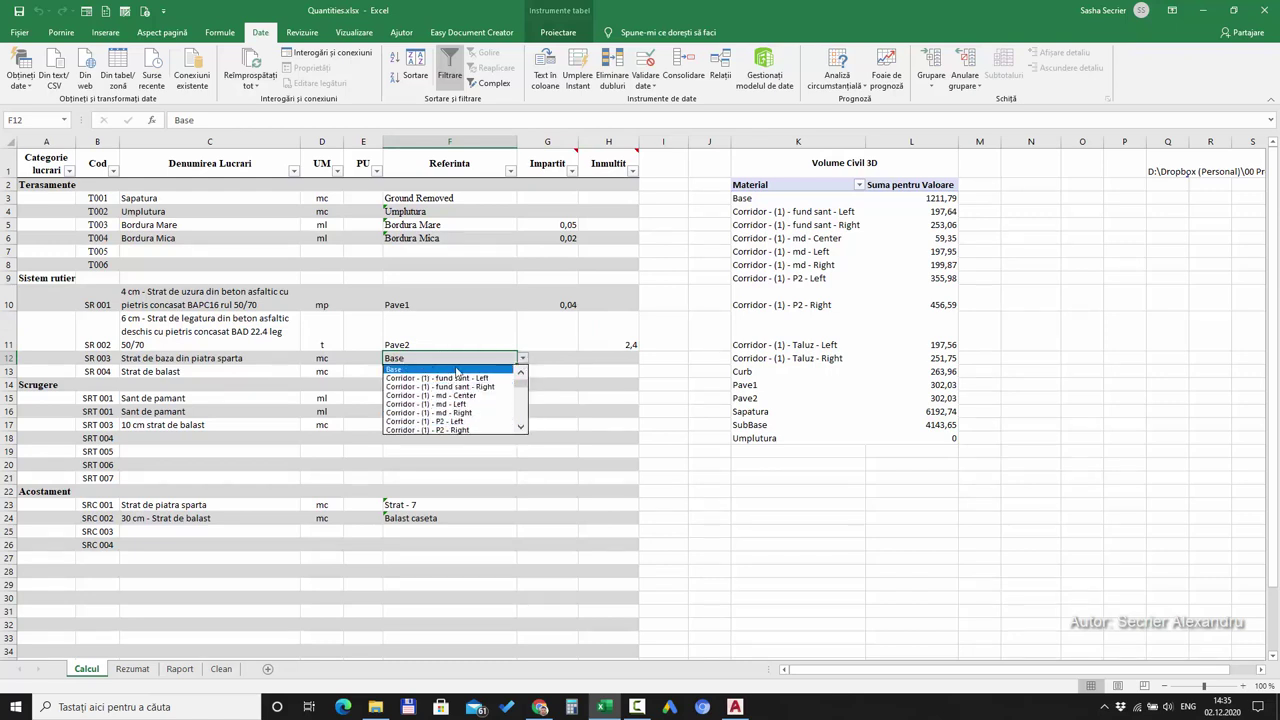
pyautogui.click(203, 362)
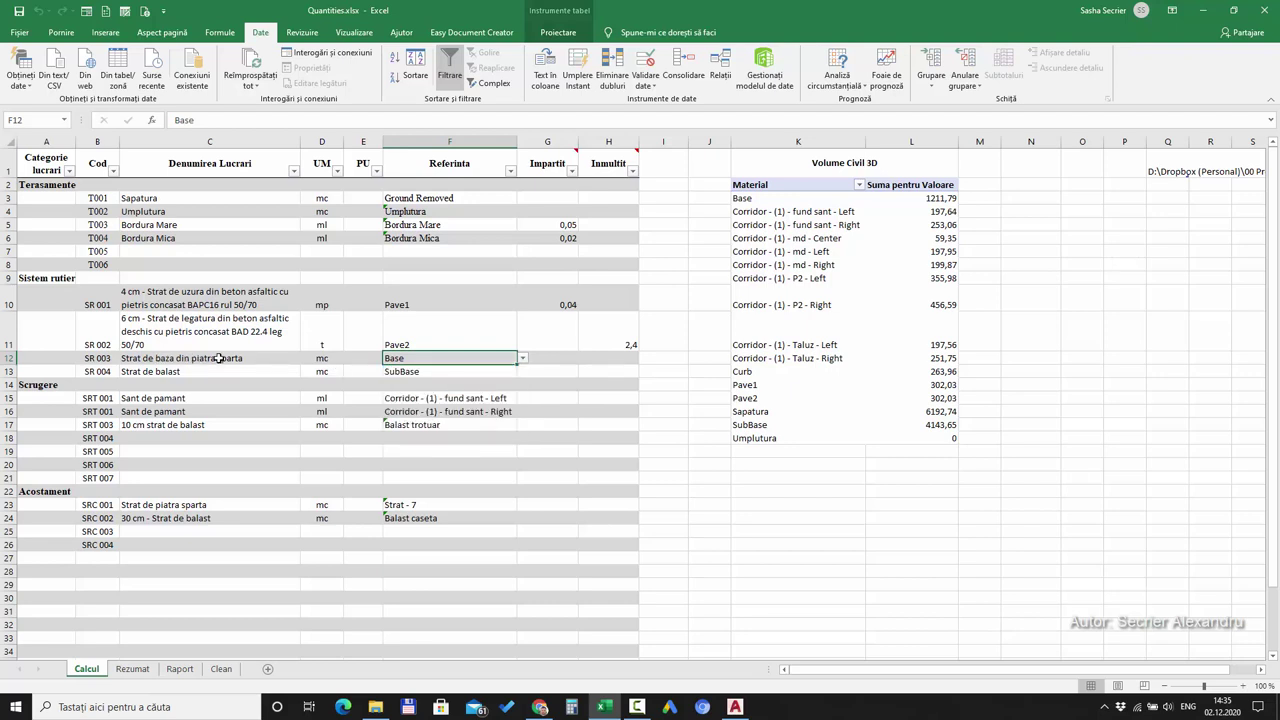
pyautogui.click(236, 360)
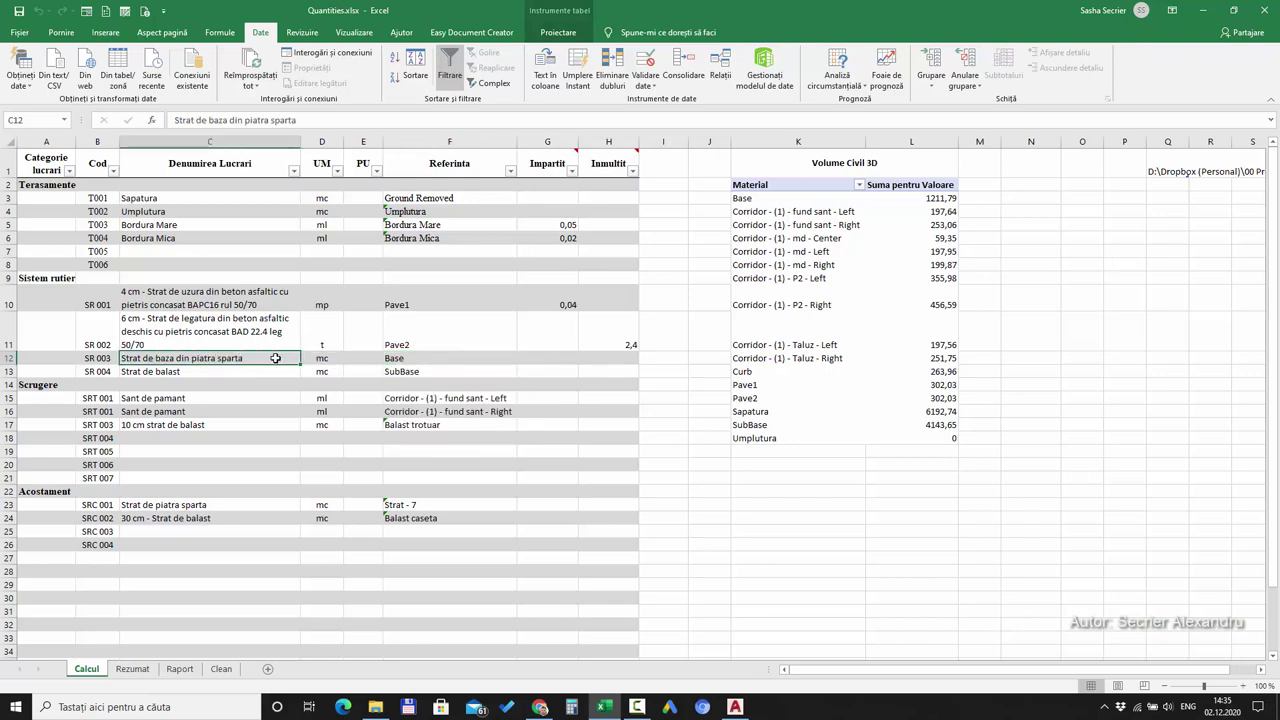
pyautogui.click(757, 384)
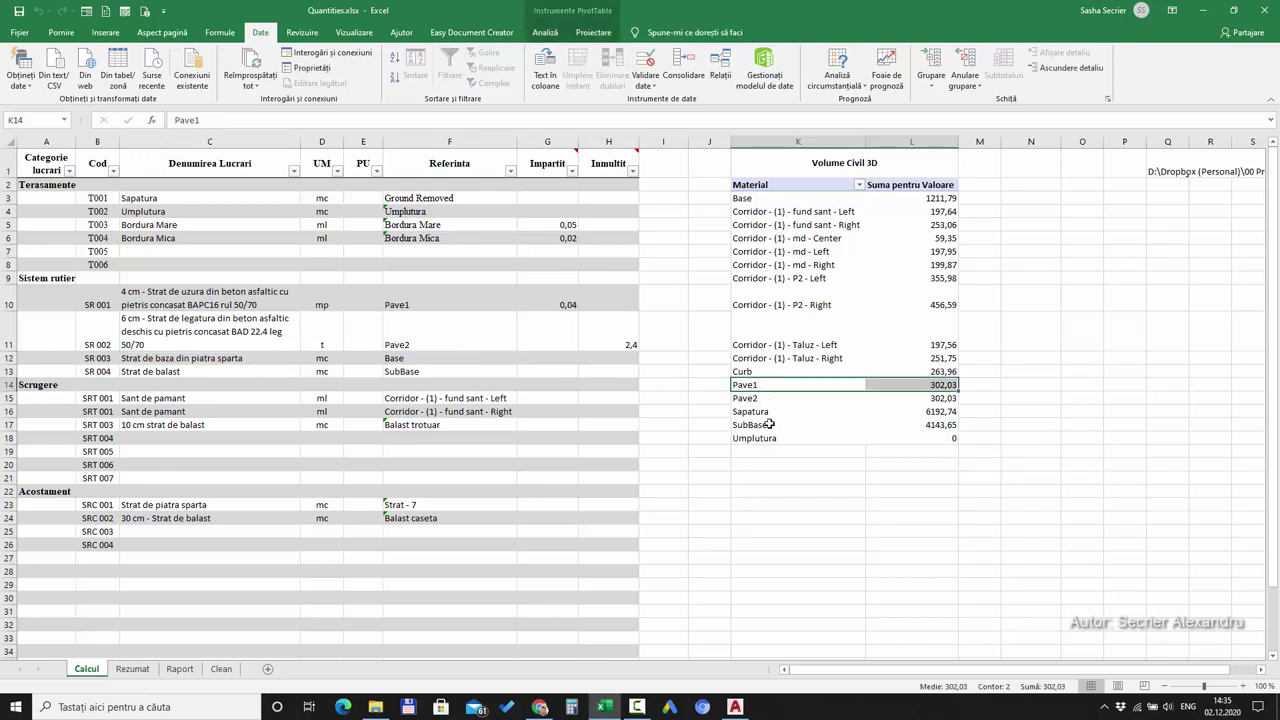
pyautogui.click(772, 425)
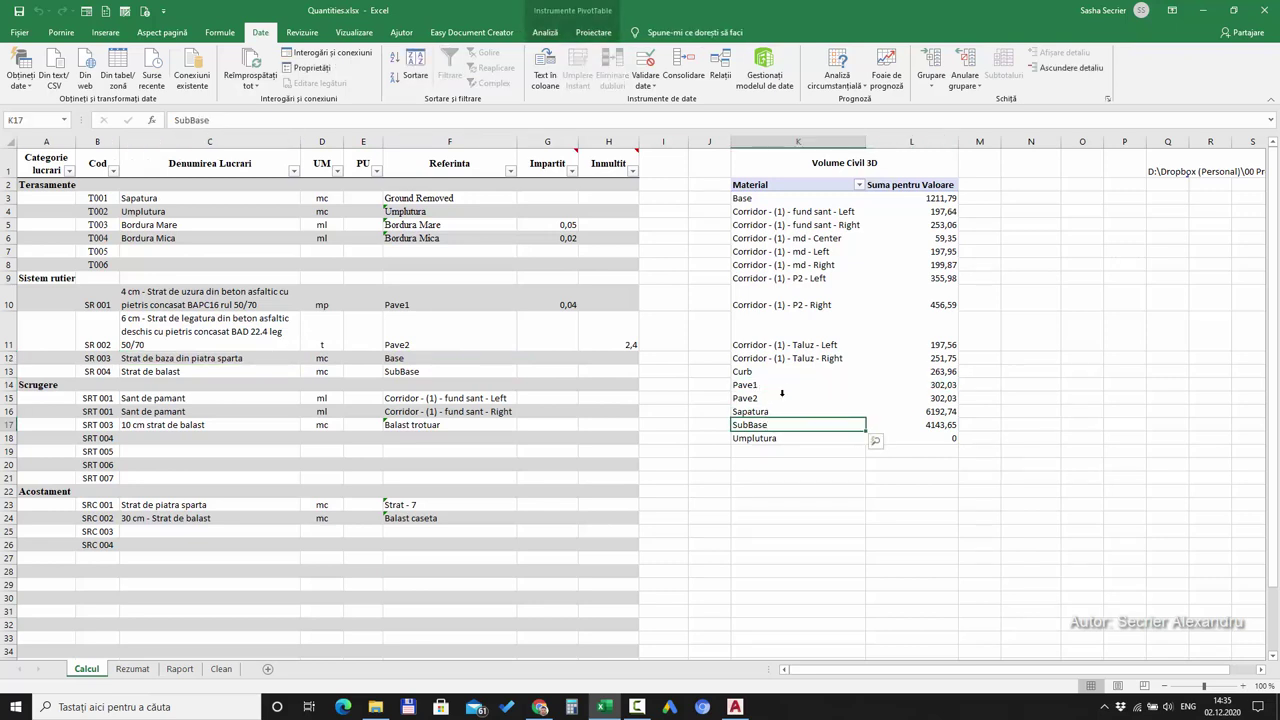
pyautogui.click(422, 360)
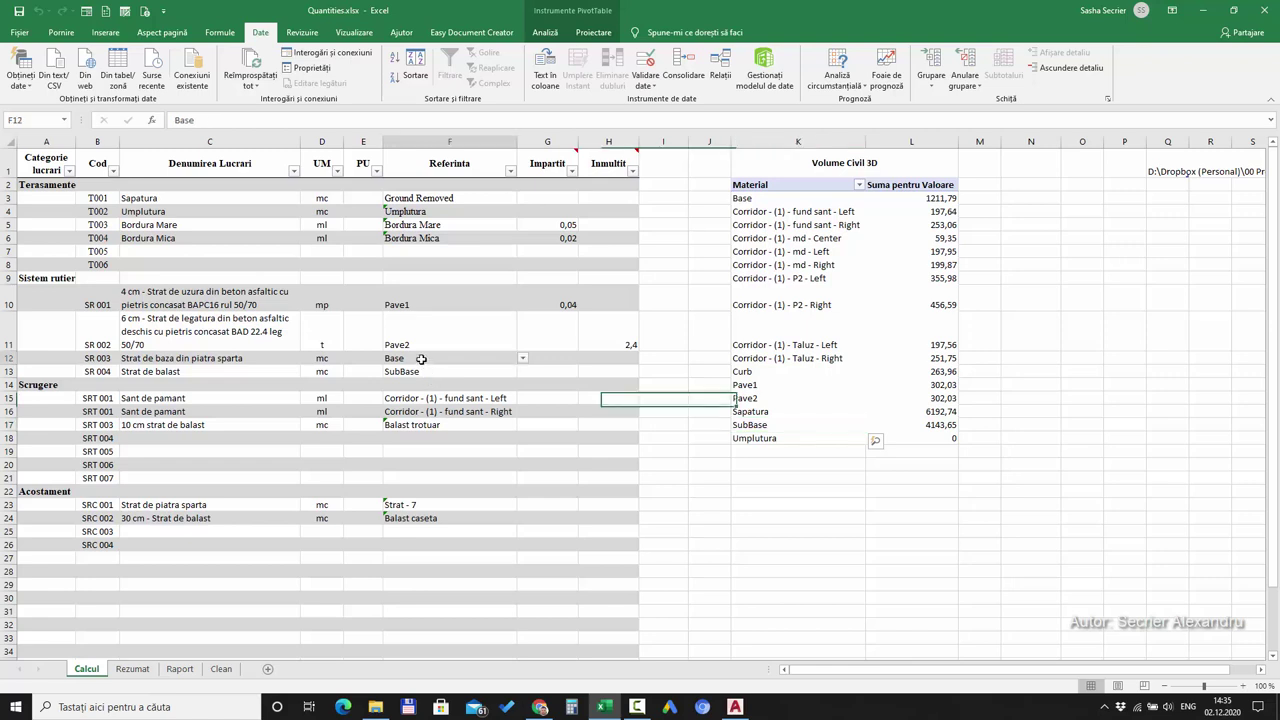
pyautogui.click(160, 360)
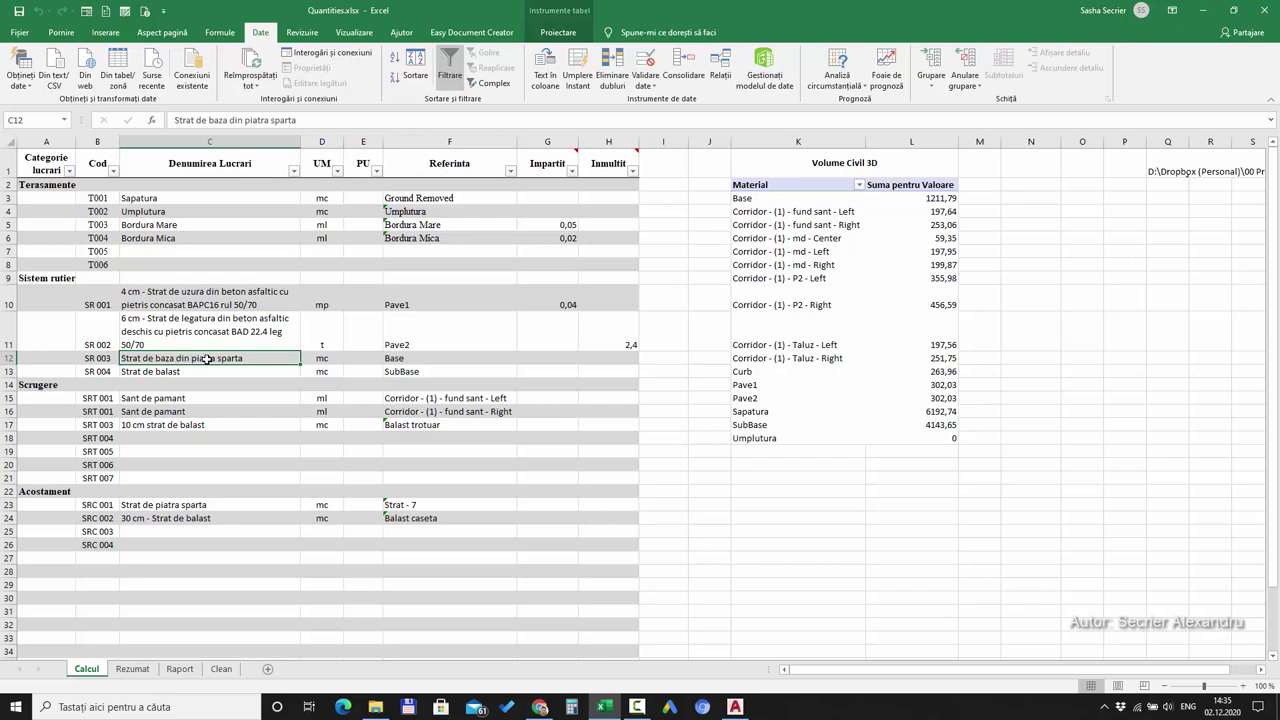
pyautogui.click(440, 358)
pyautogui.click(572, 358)
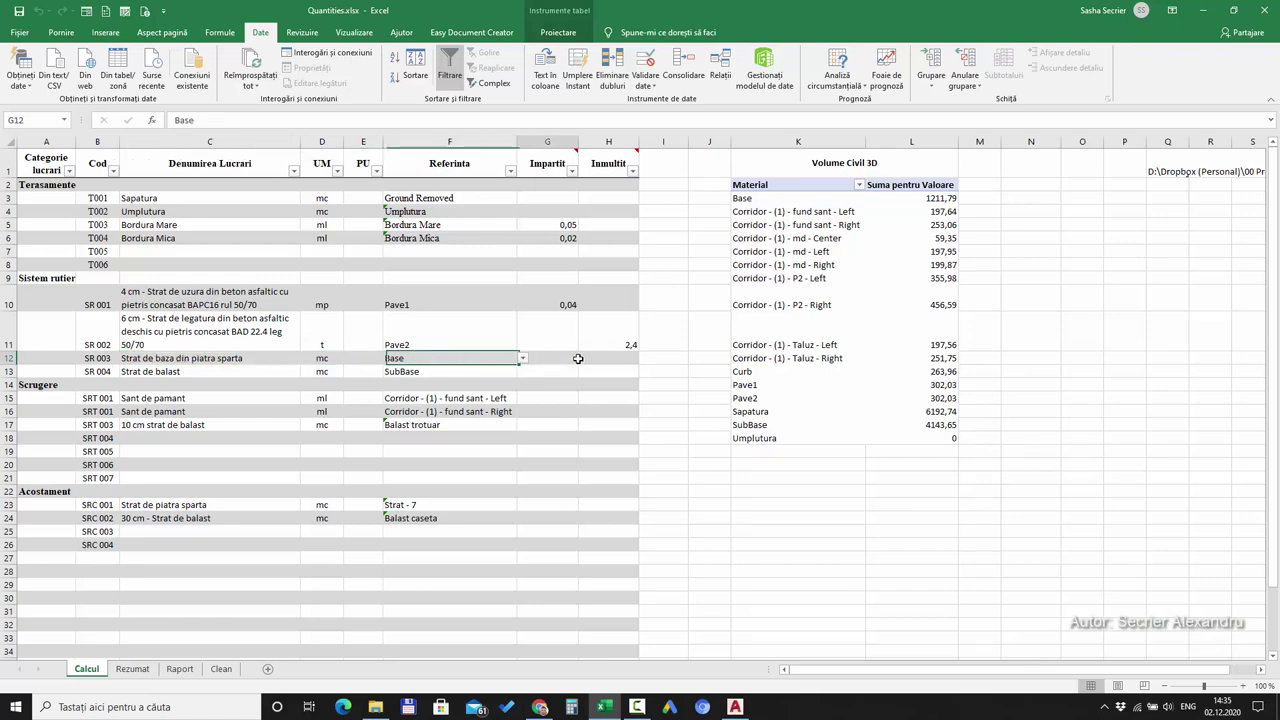
pyautogui.click(609, 357)
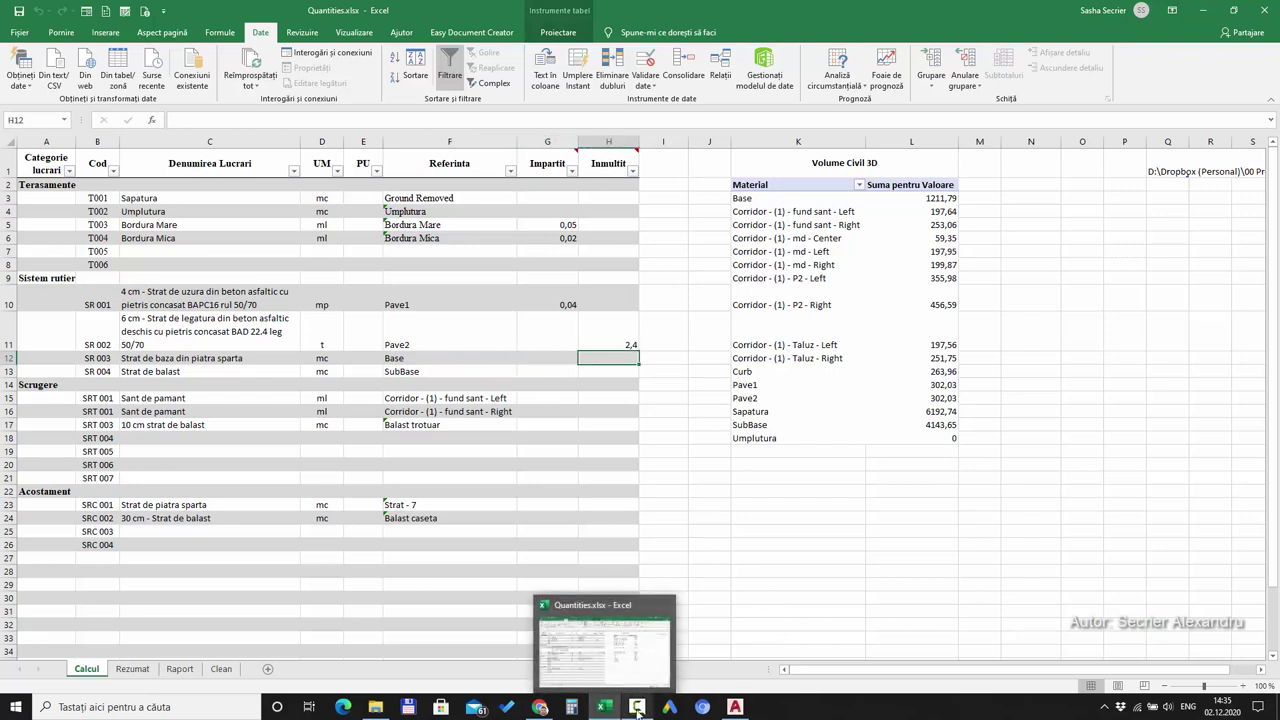
# - Review the work-item names and volume-pivot material names, then switch to the Rezumat sheet
pyautogui.click(637, 707)
pyautogui.click(1219, 641)
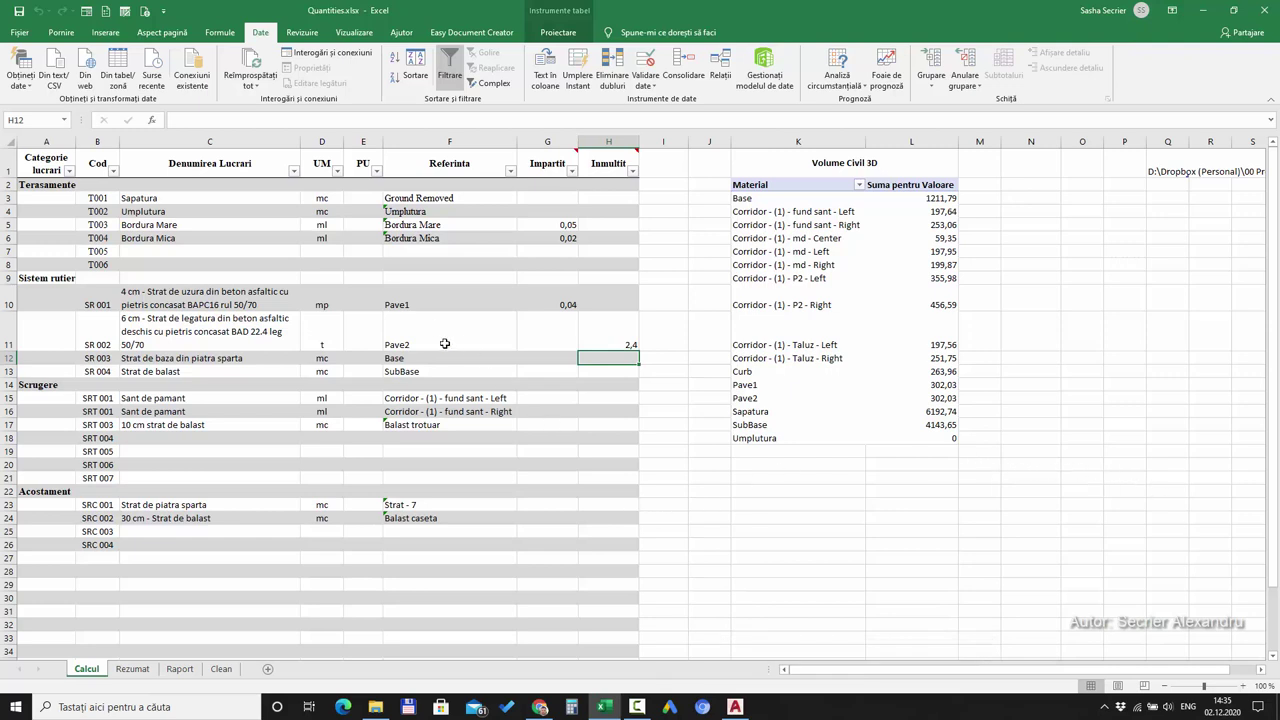
pyautogui.click(637, 707)
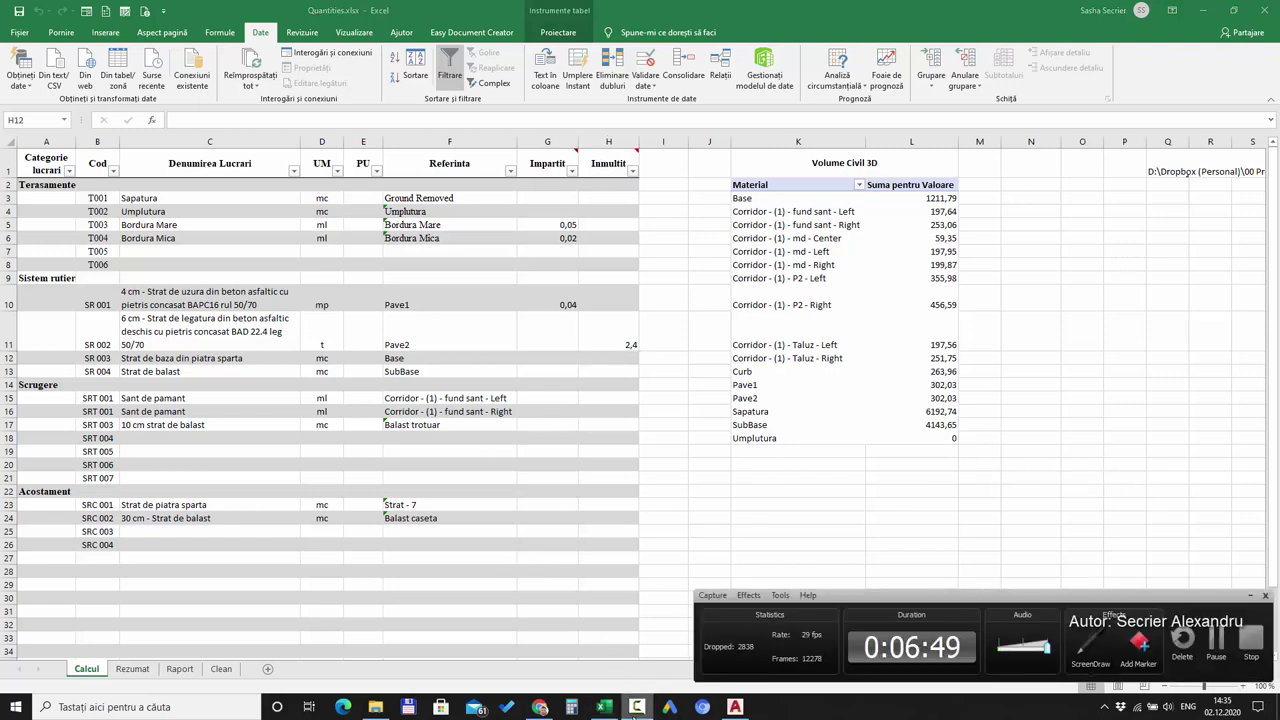
pyautogui.click(637, 707)
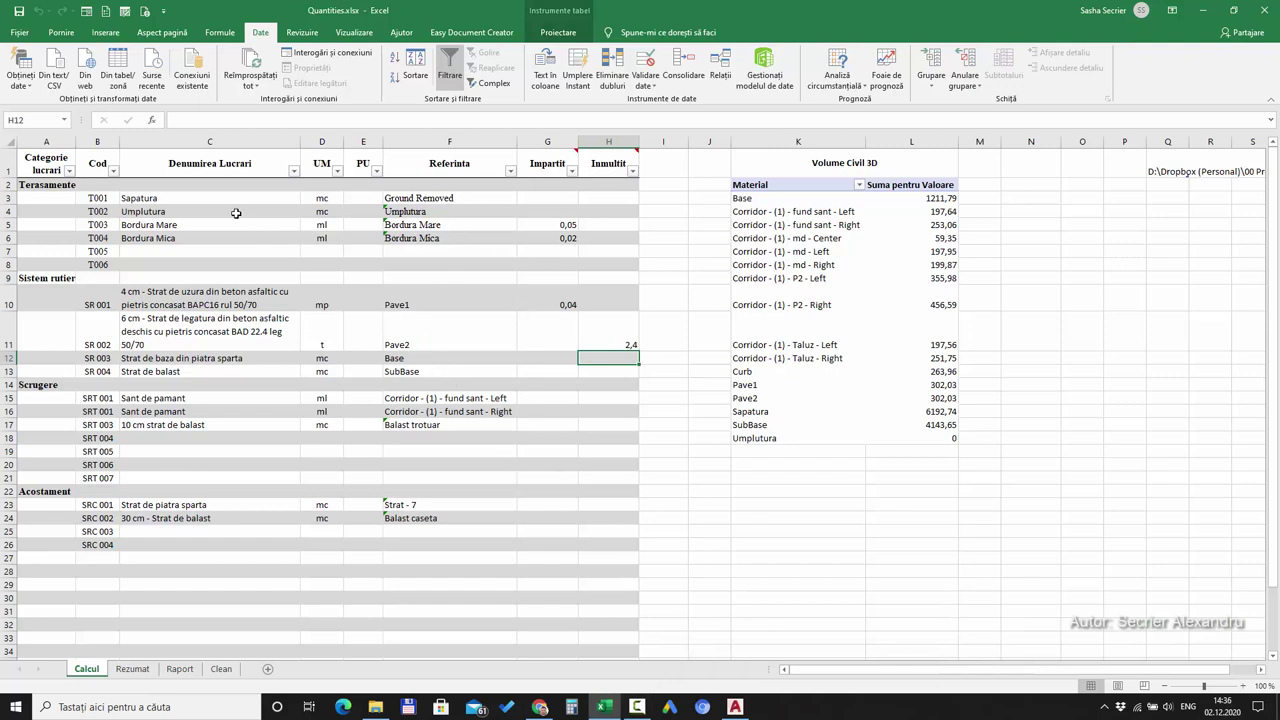
pyautogui.moveTo(176, 197); pyautogui.dragTo(190, 412)
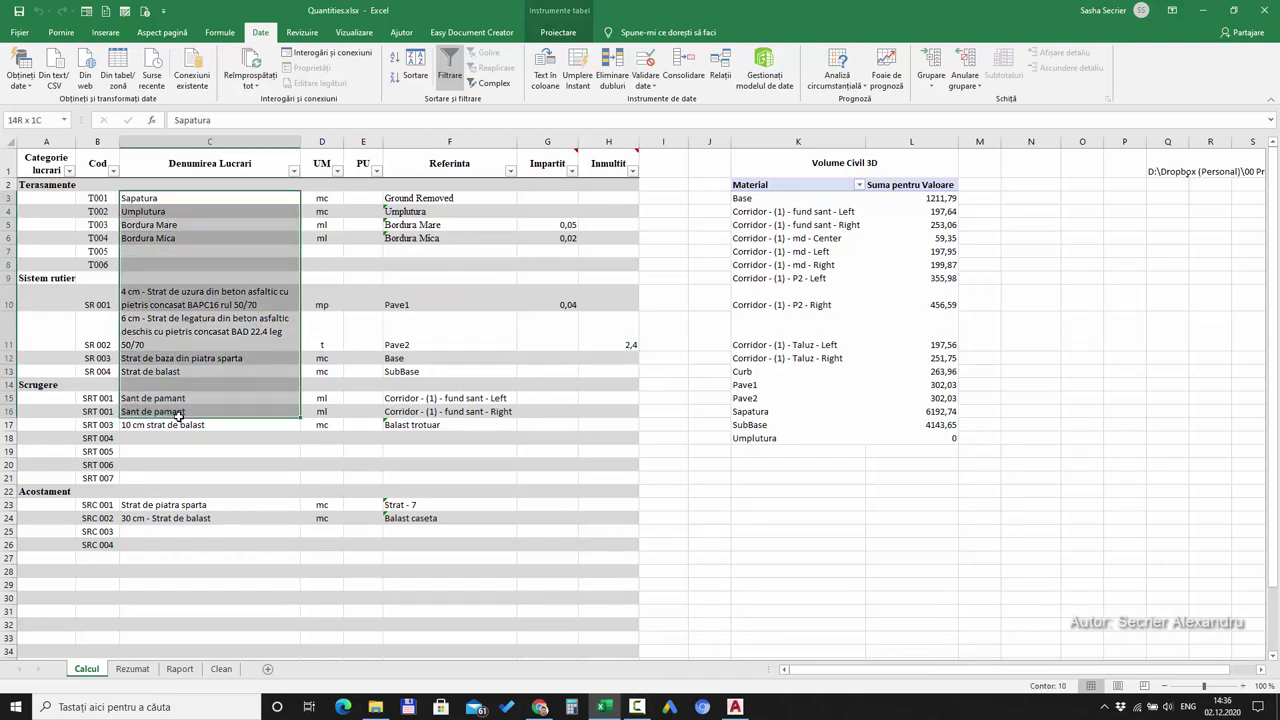
pyautogui.moveTo(785, 238); pyautogui.dragTo(805, 436)
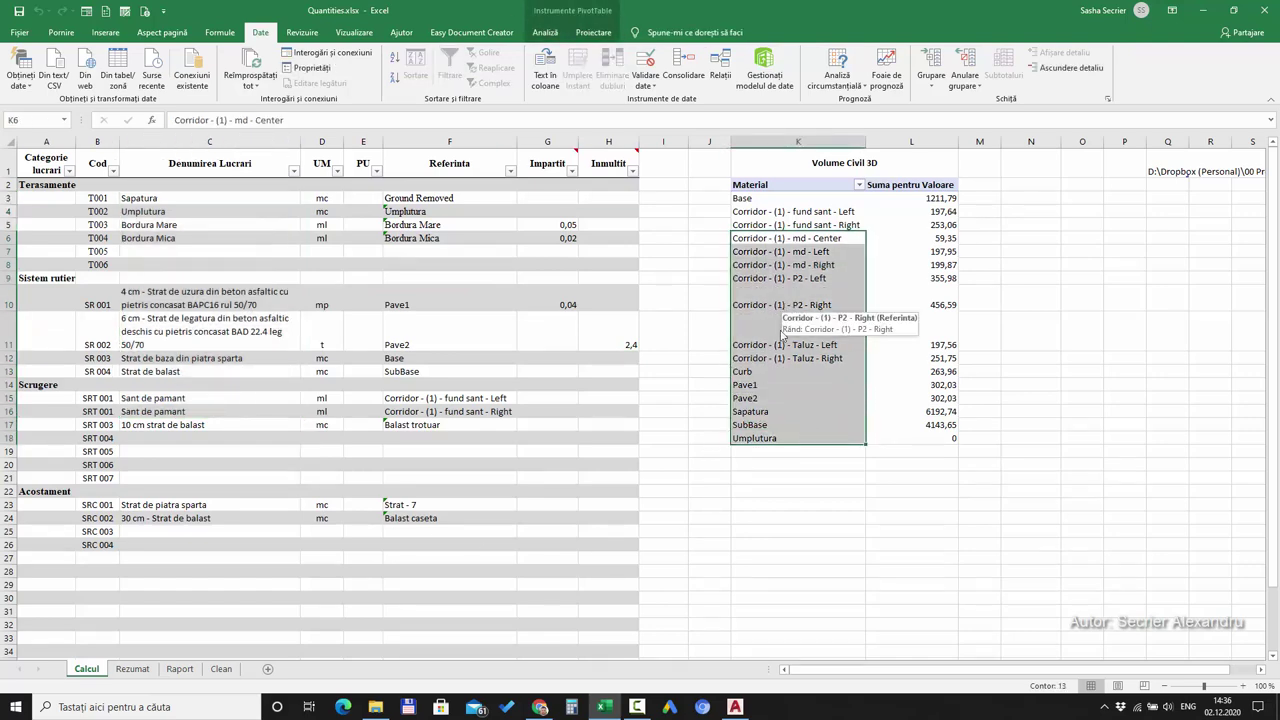
pyautogui.click(130, 669)
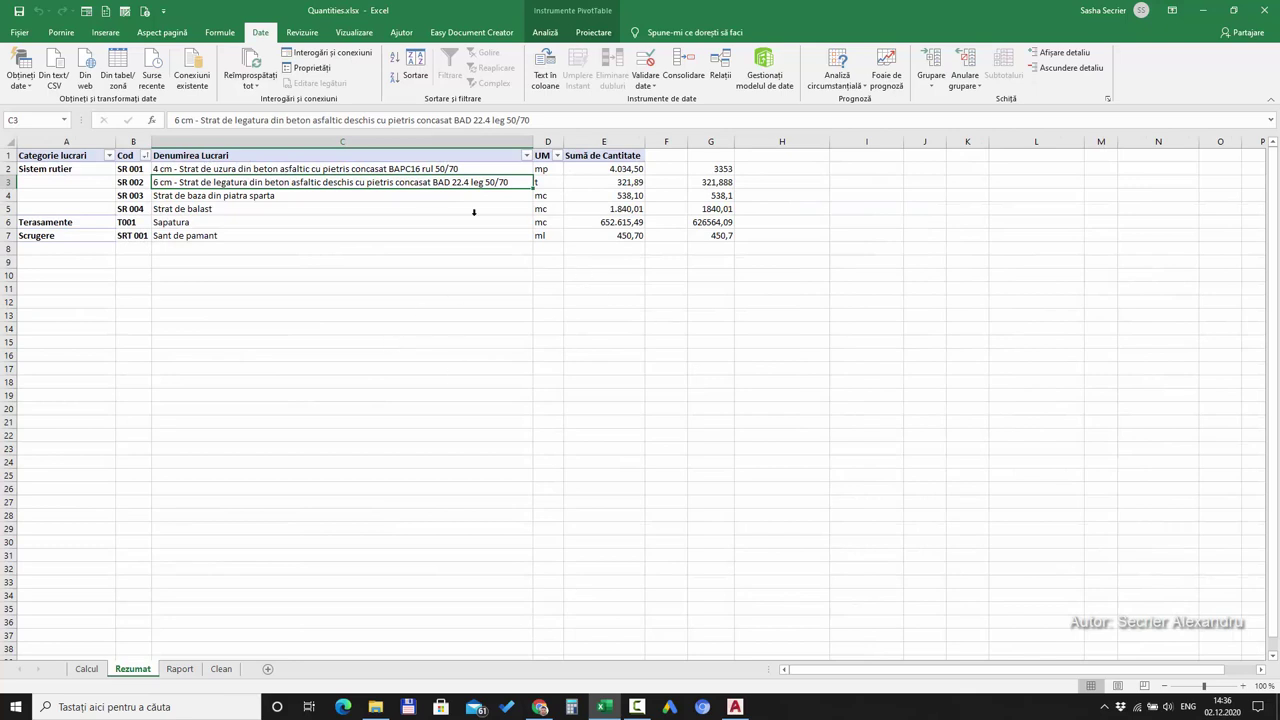
# - Refresh the Rezumat pivot so SR 001 reads 7.550,75
pyautogui.rightClick(318, 198)
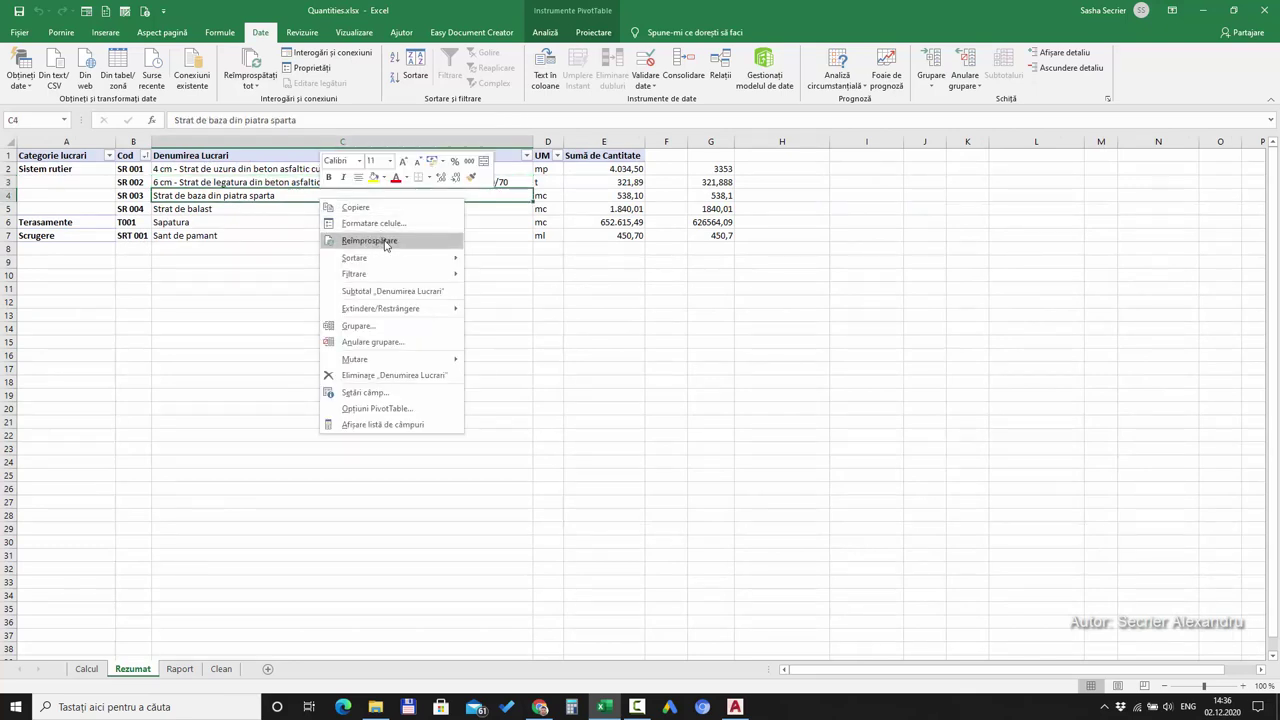
pyautogui.click(386, 243)
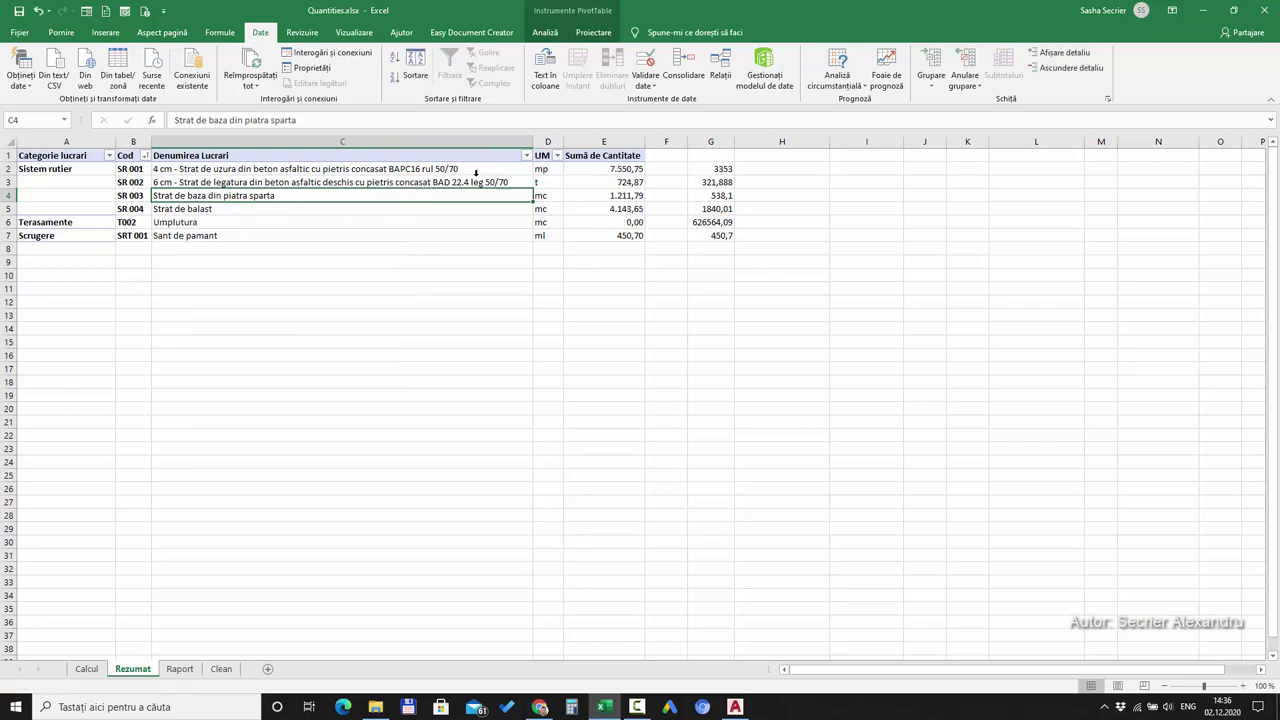
pyautogui.click(590, 172)
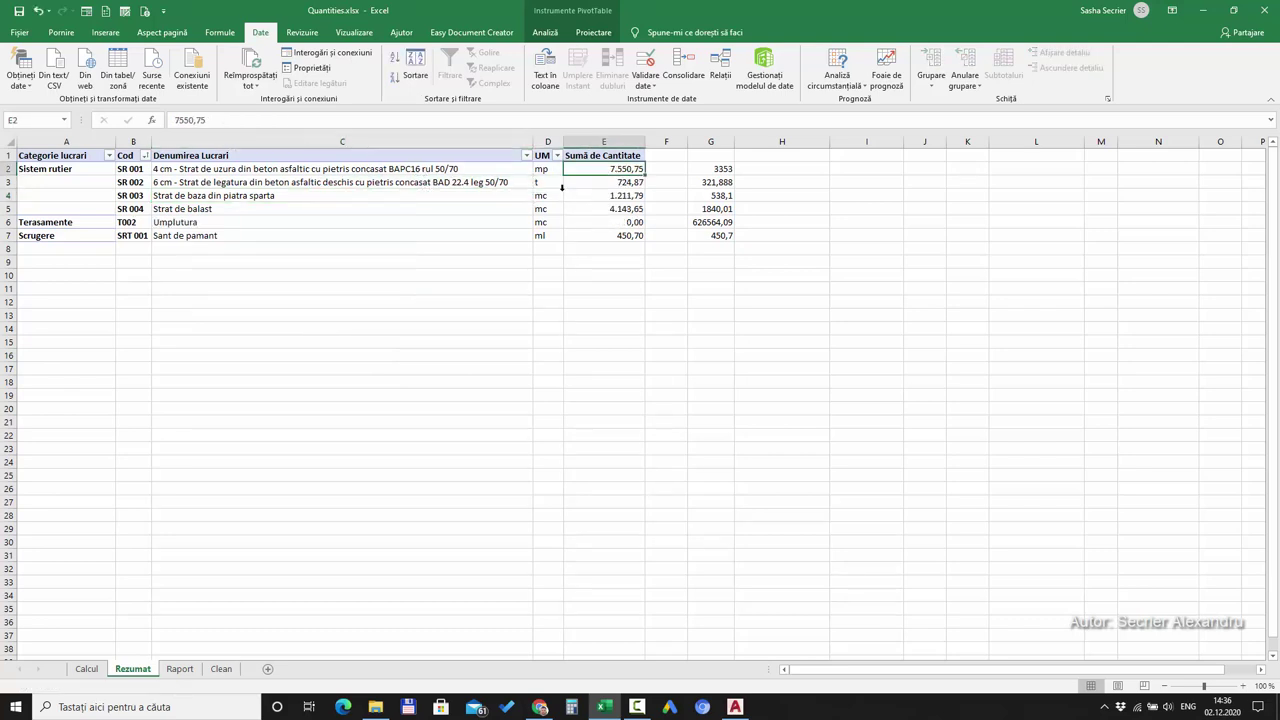
# - Return to Calcul and check the Pave1 volume of 302,03
pyautogui.click(86, 669)
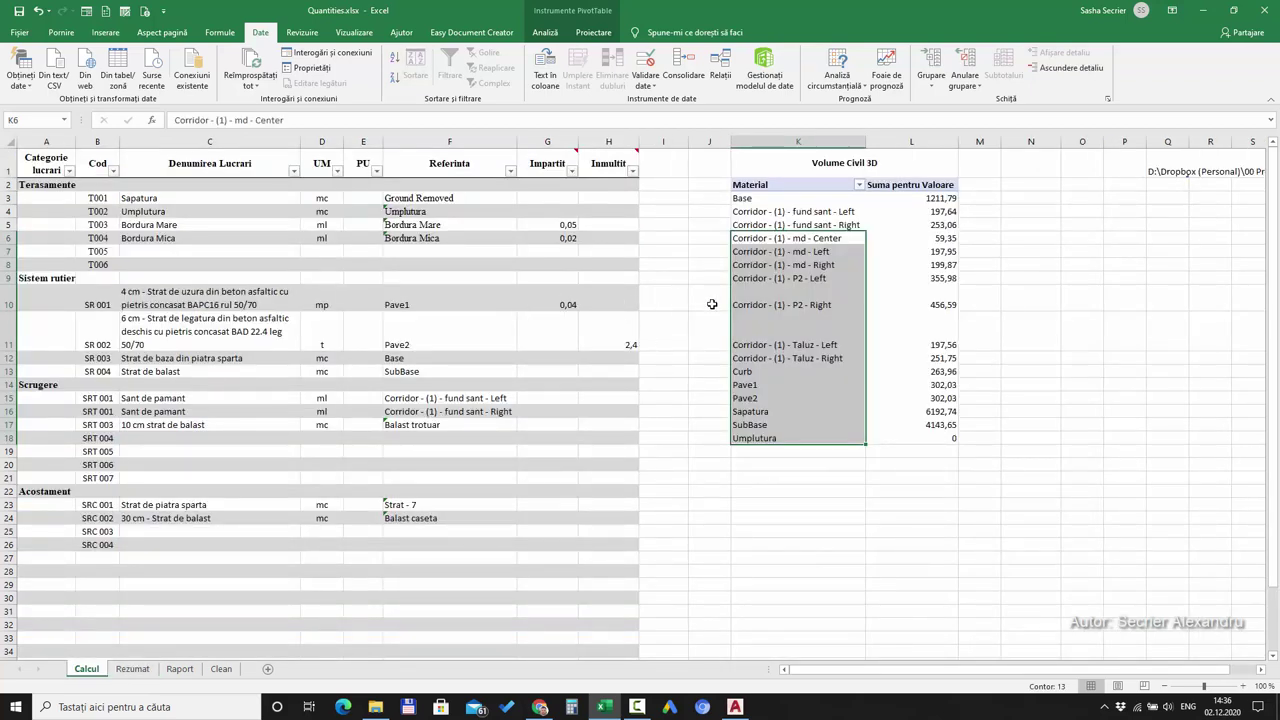
pyautogui.click(797, 357)
pyautogui.click(765, 385)
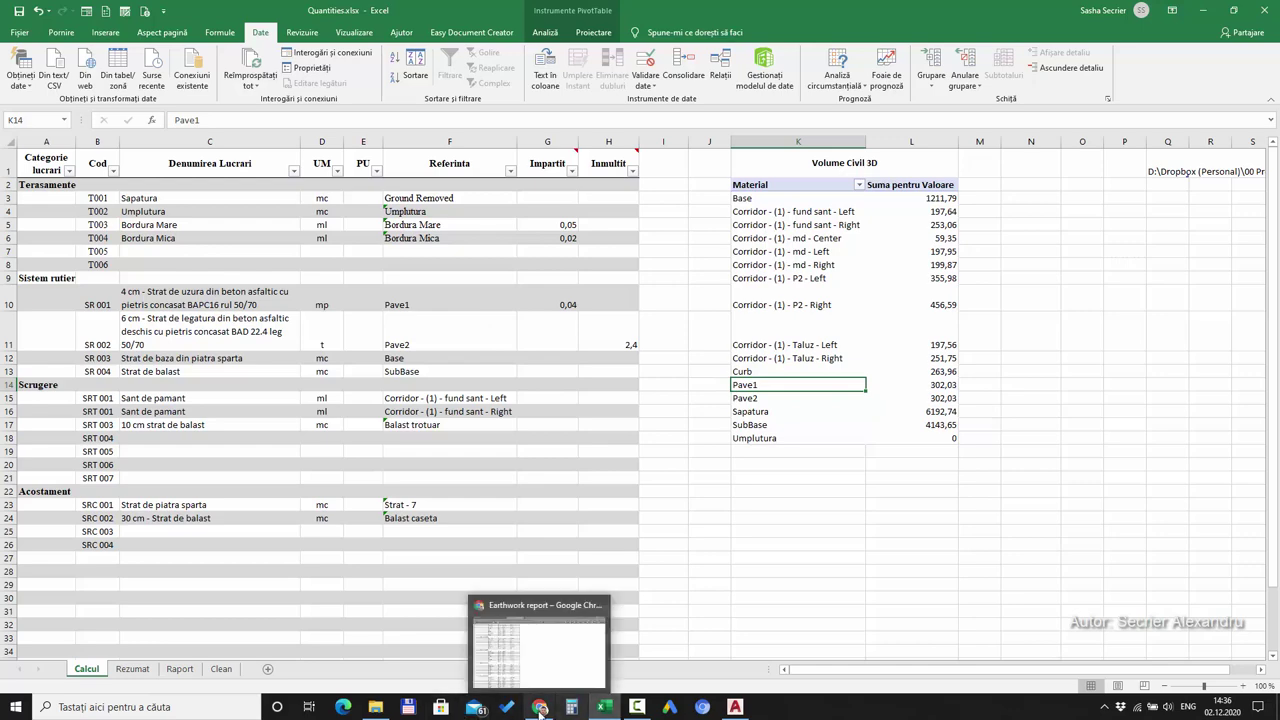
# - Compute 302 ÷ 0,04 in Calculator to verify SR 001, then close it and show Rezumat
pyautogui.click(571, 707)
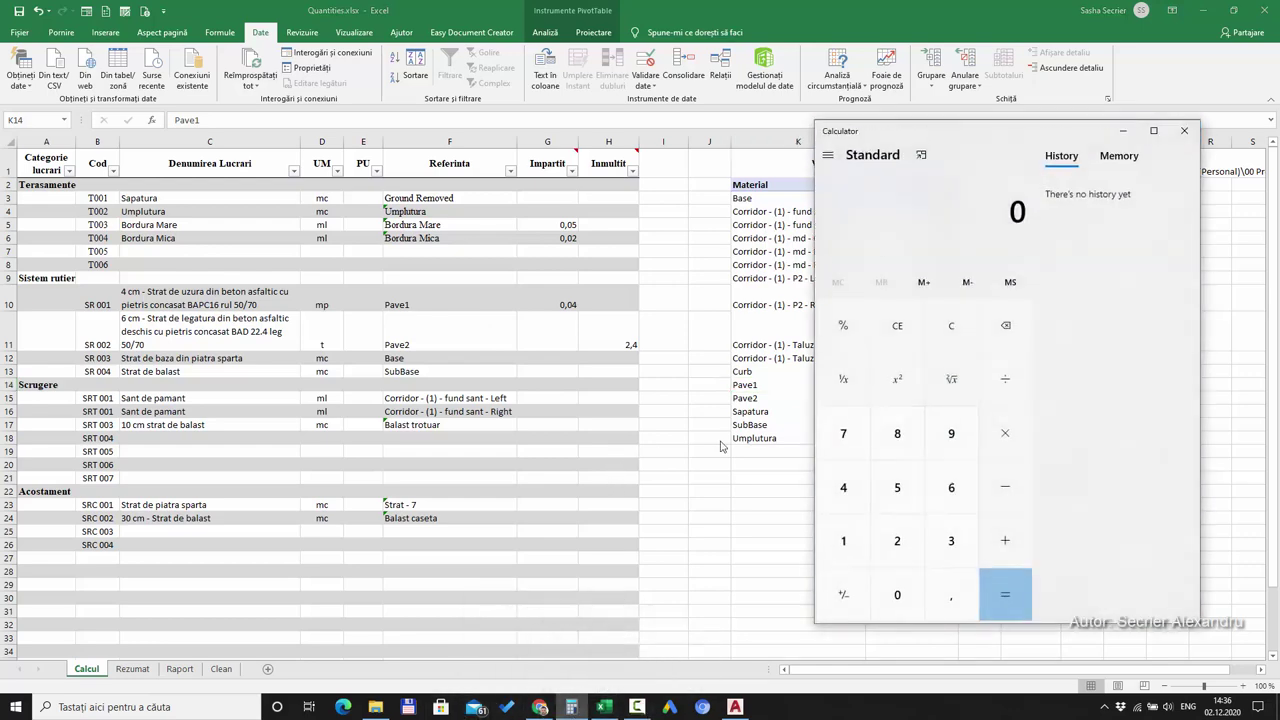
pyautogui.write('3')
pyautogui.write('92')
pyautogui.press('BackSpace')
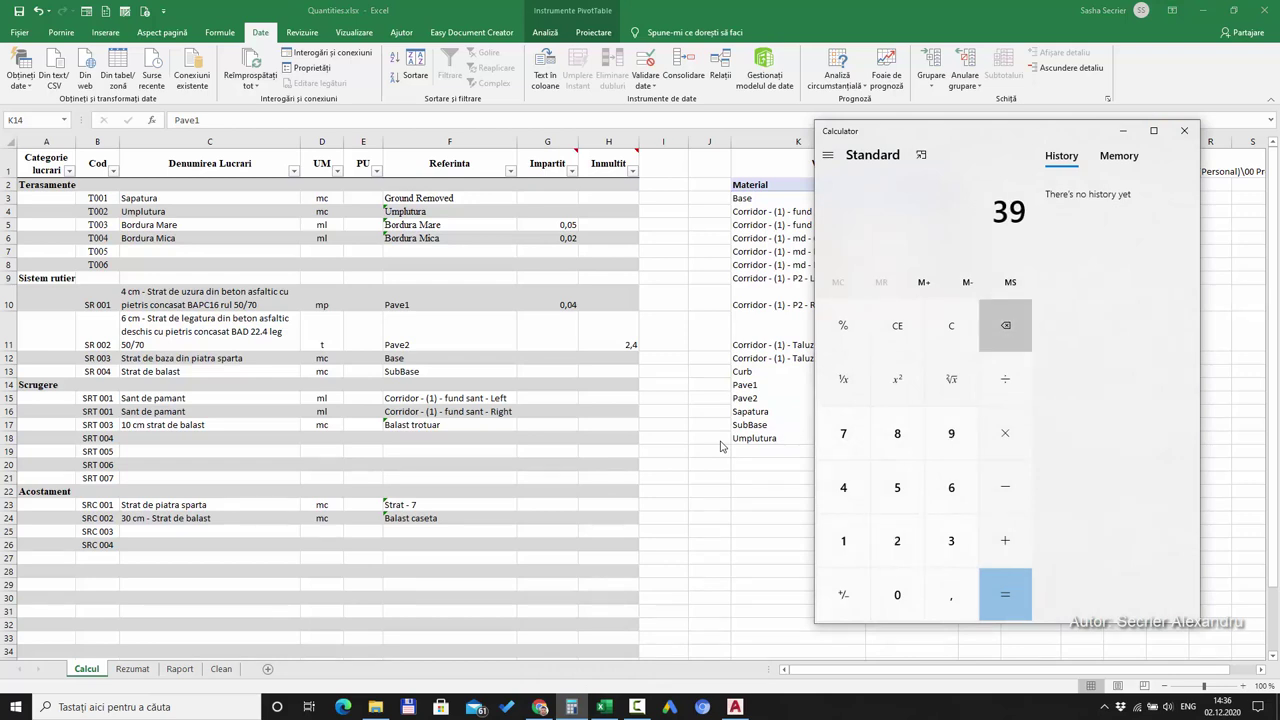
pyautogui.press('BackSpace')
pyautogui.press('BackSpace')
pyautogui.write('302')
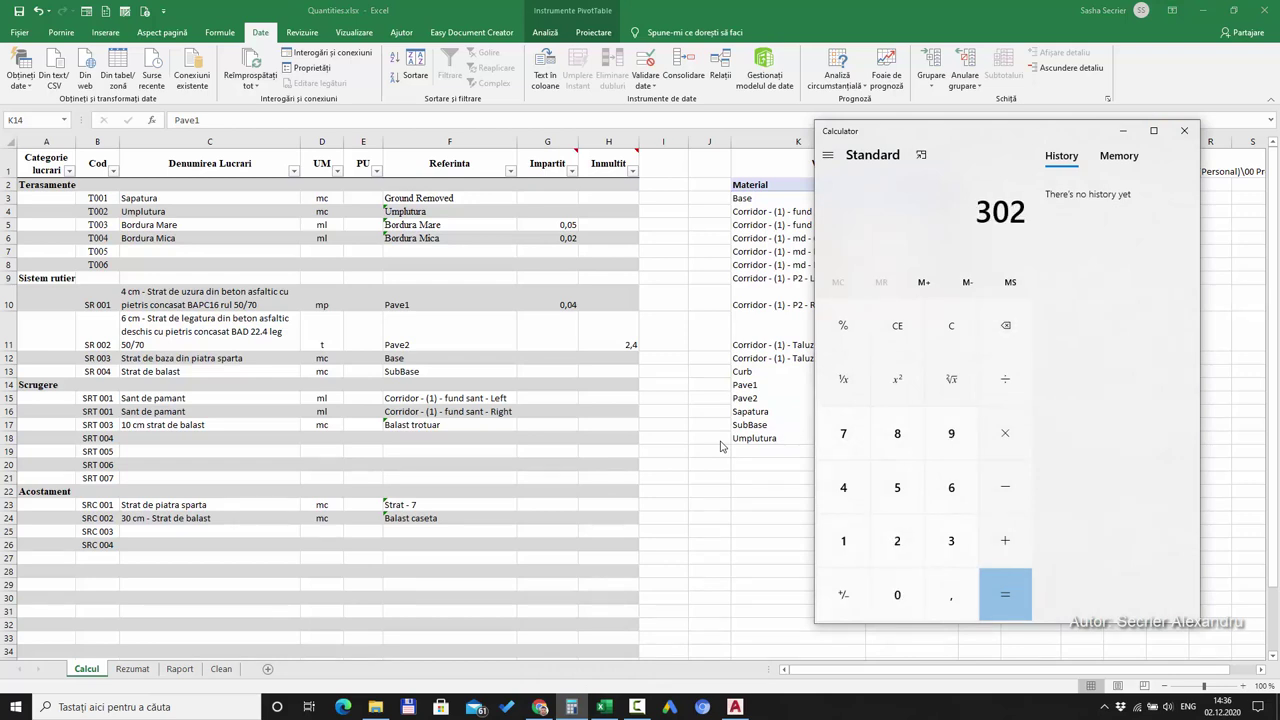
pyautogui.click(1008, 396)
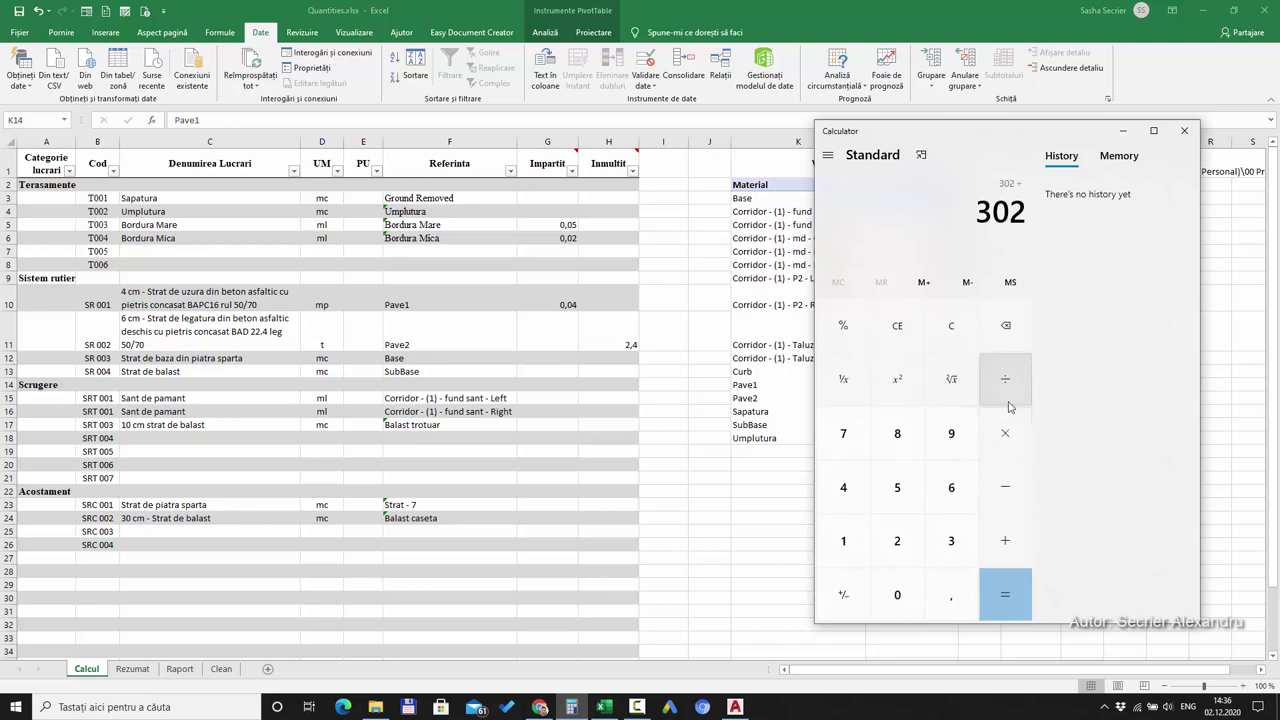
pyautogui.click(938, 597)
pyautogui.click(897, 595)
pyautogui.click(843, 487)
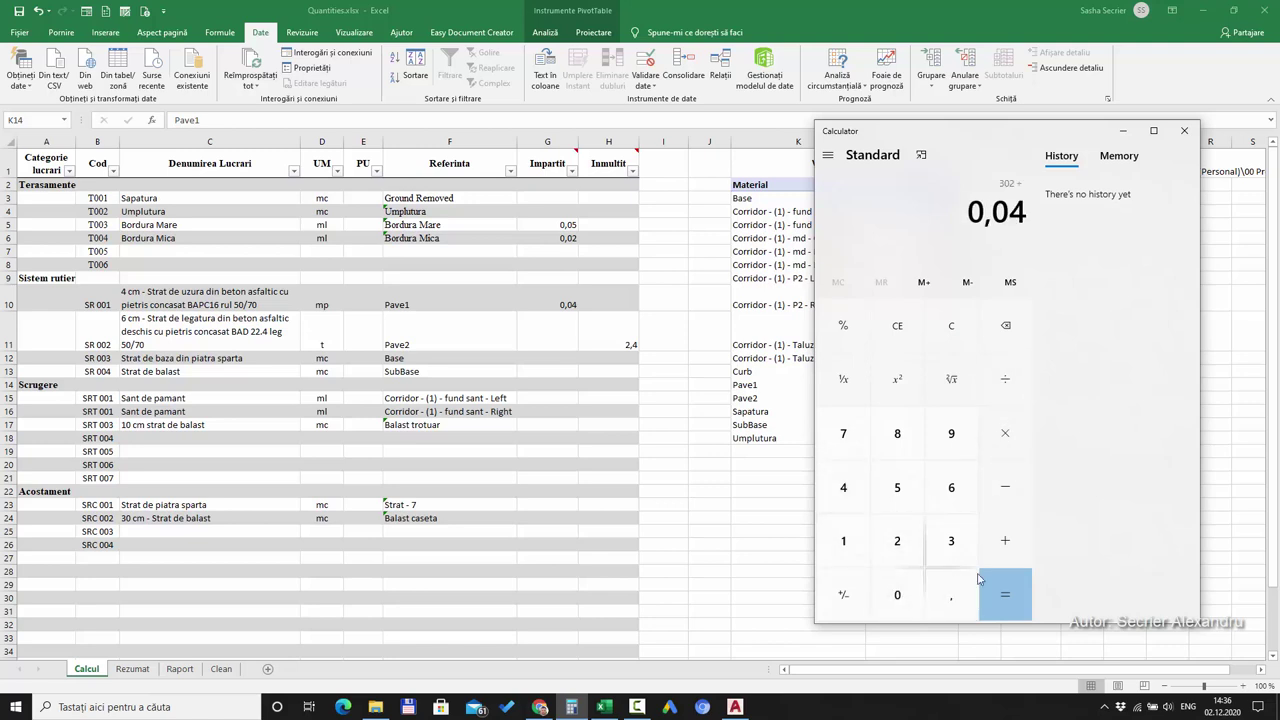
pyautogui.click(998, 590)
pyautogui.click(733, 562)
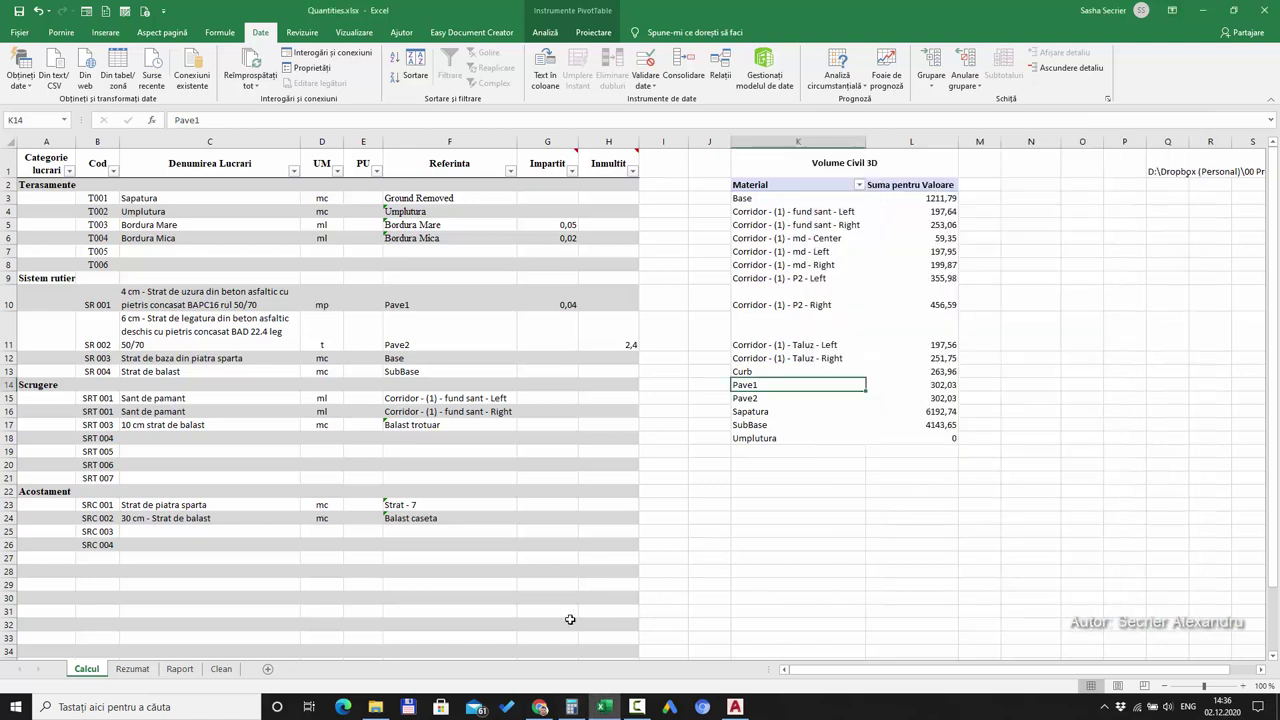
pyautogui.click(131, 669)
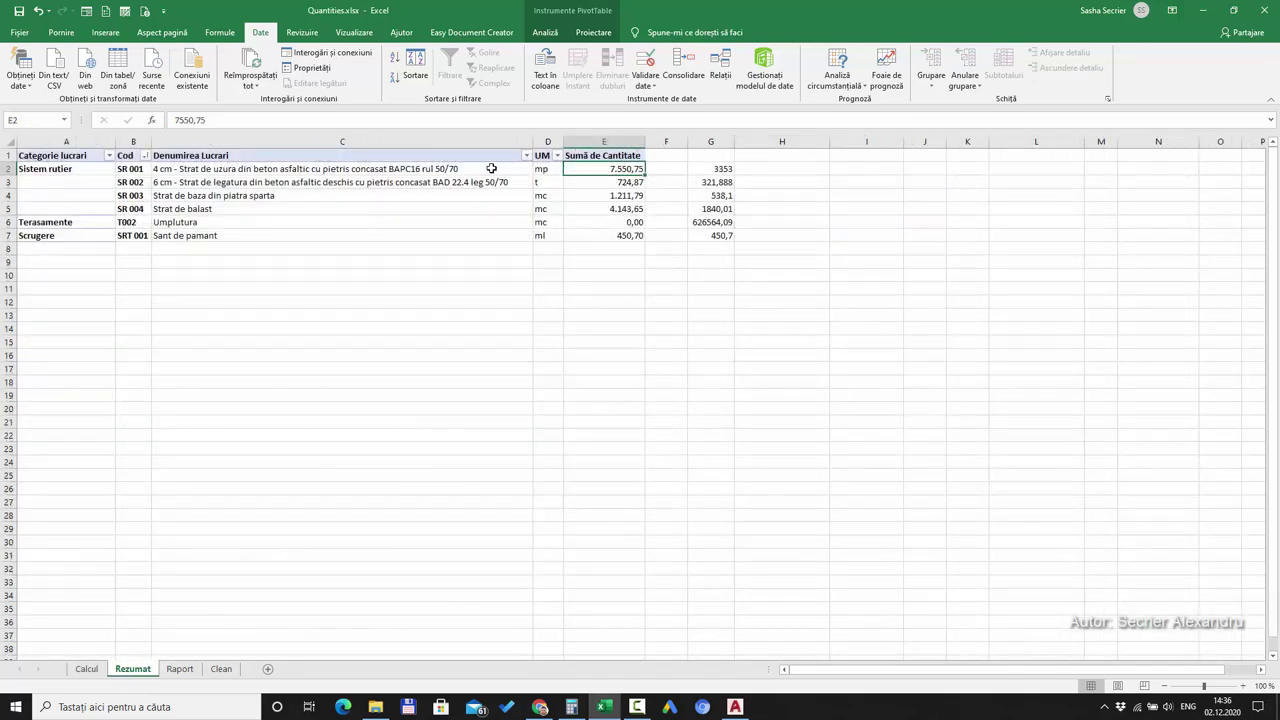
# - Check SR 001, SR 002 (724,87) and Sant de pamant (450,70), then clear old values in G2:G7
pyautogui.click(541, 169)
pyautogui.click(479, 169)
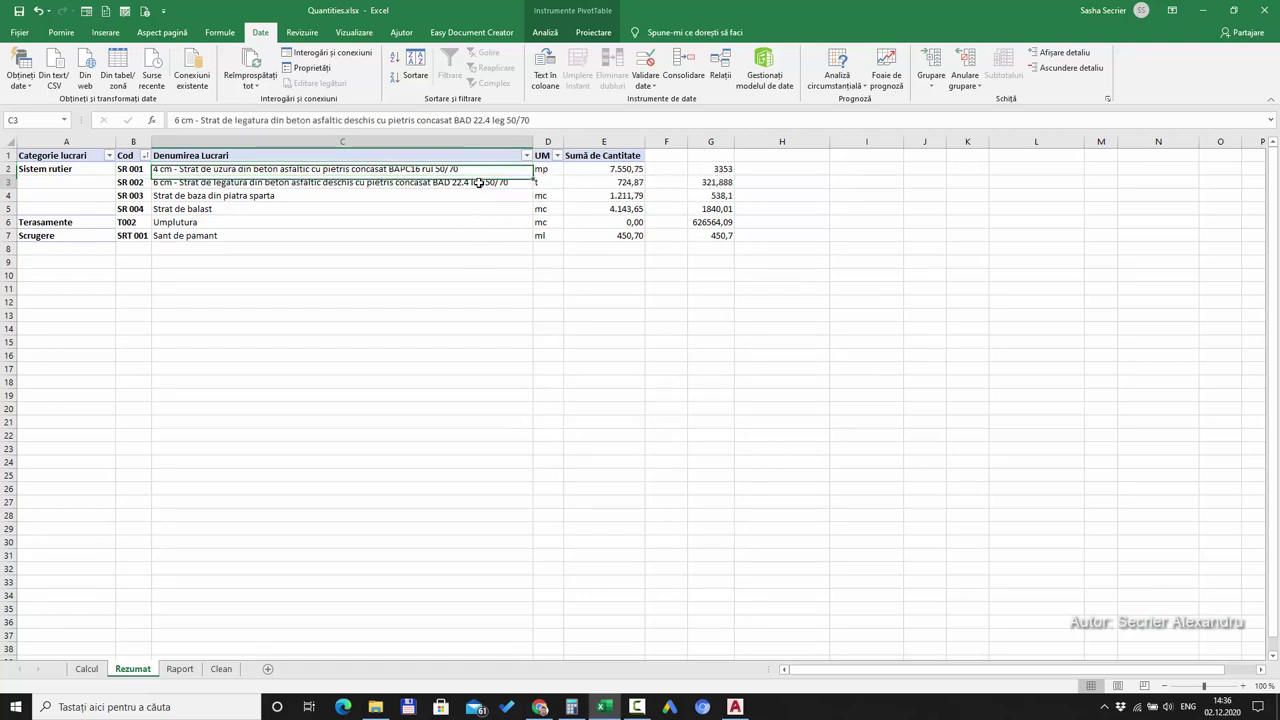
pyautogui.click(484, 183)
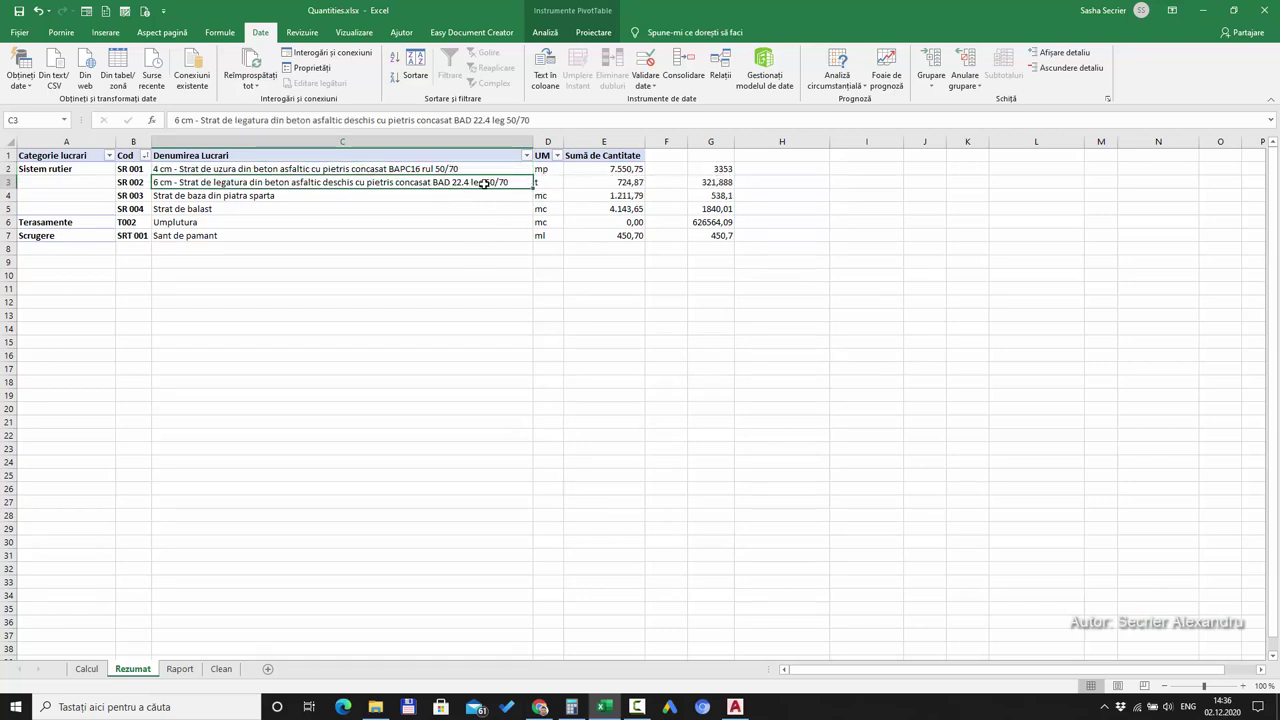
pyautogui.click(599, 183)
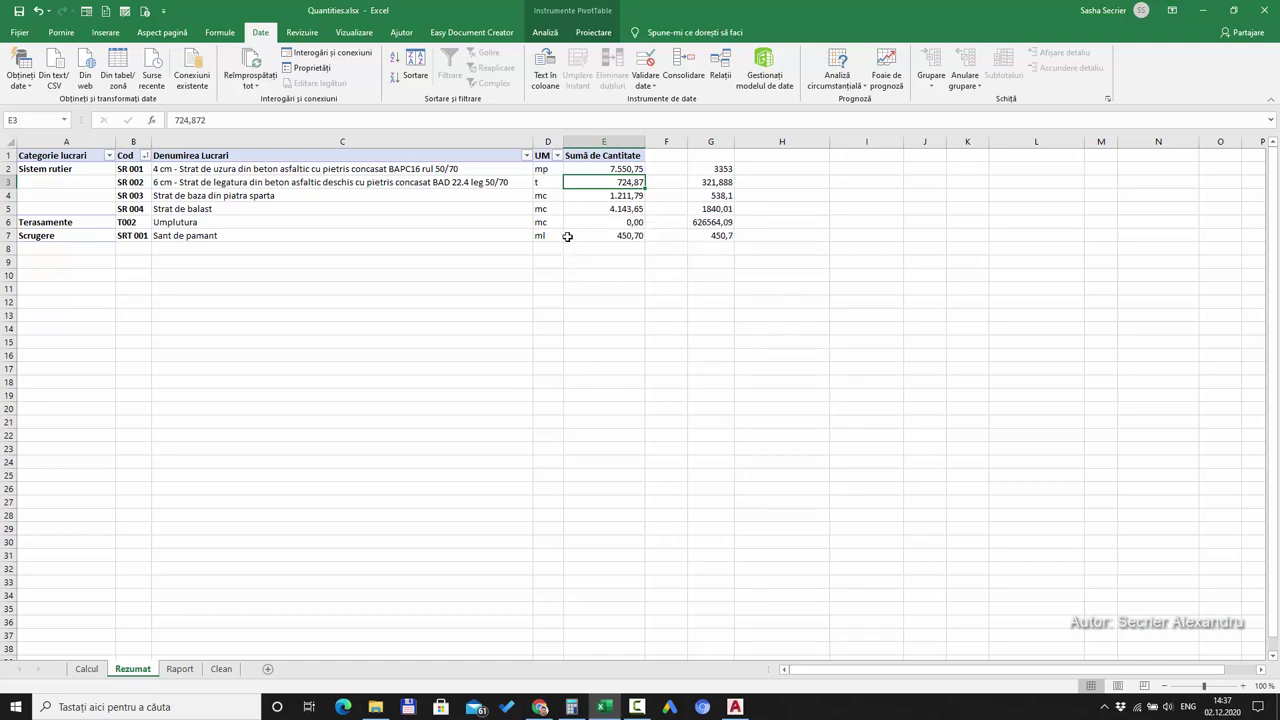
pyautogui.click(634, 235)
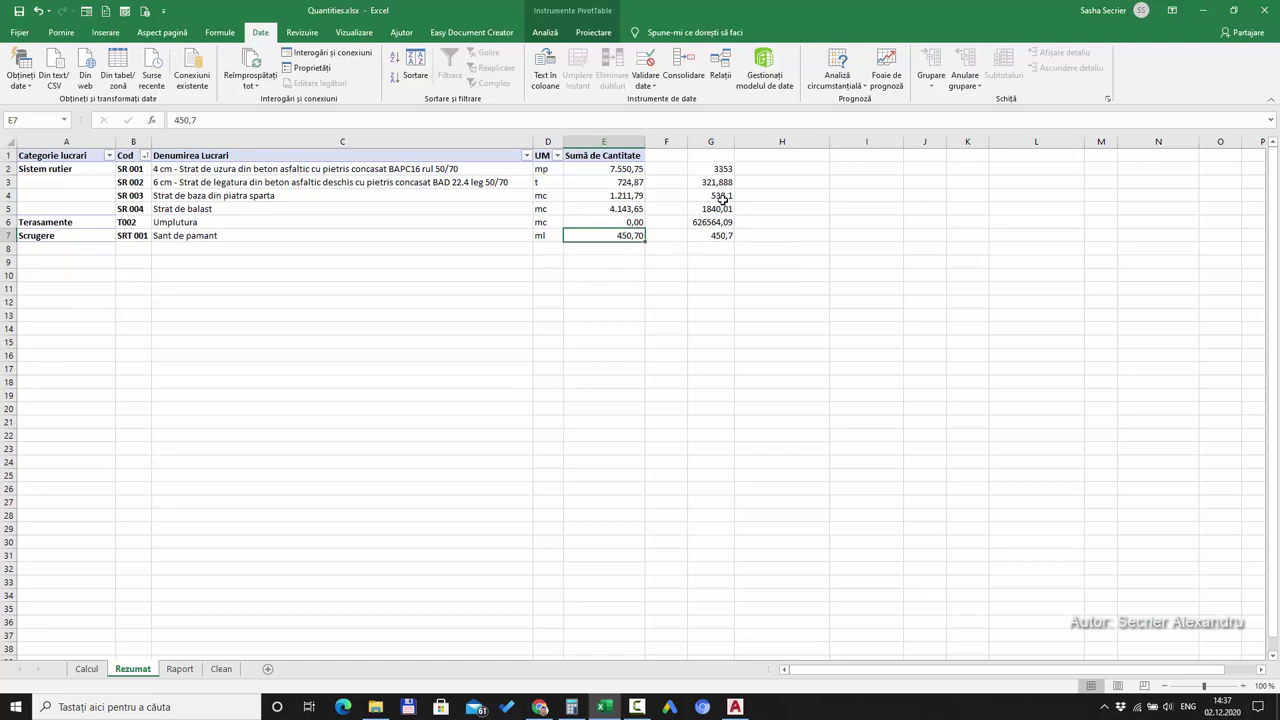
pyautogui.moveTo(720, 168); pyautogui.dragTo(700, 235)
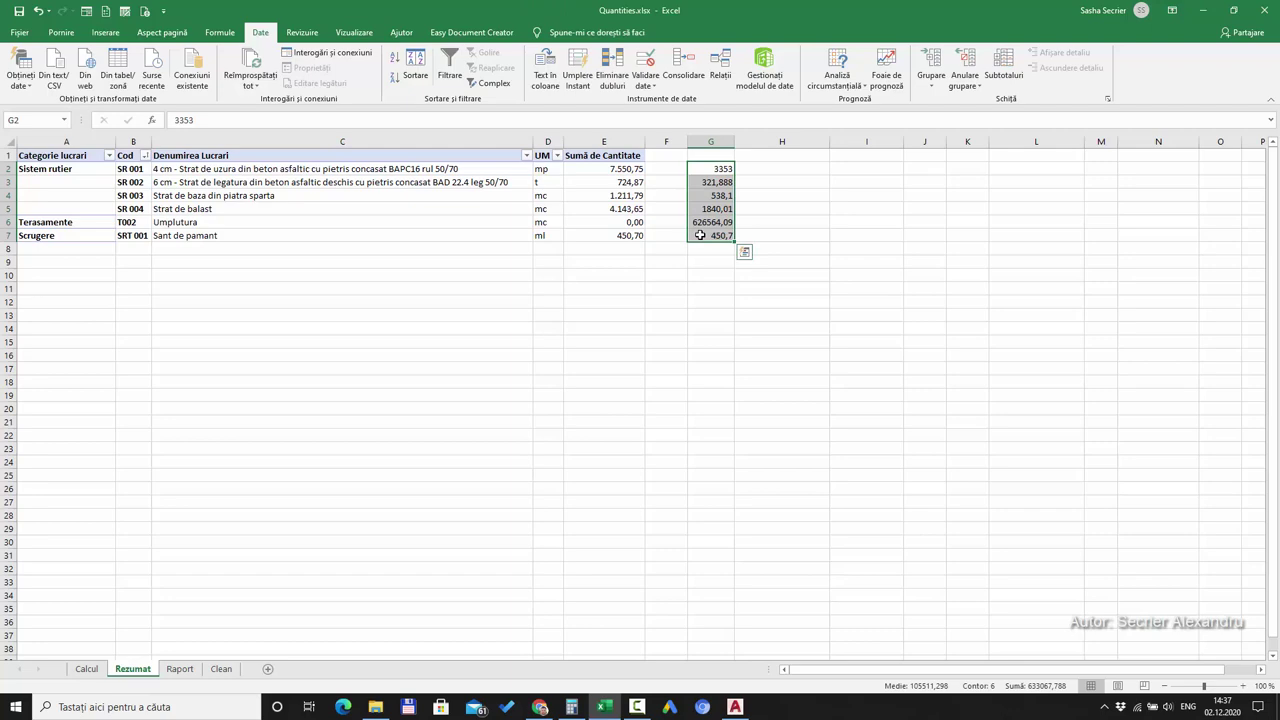
pyautogui.press('Delete')
# - Bring up the Civil 3D drawing, zoom out and pan to center the main road
pyautogui.click(666, 395)
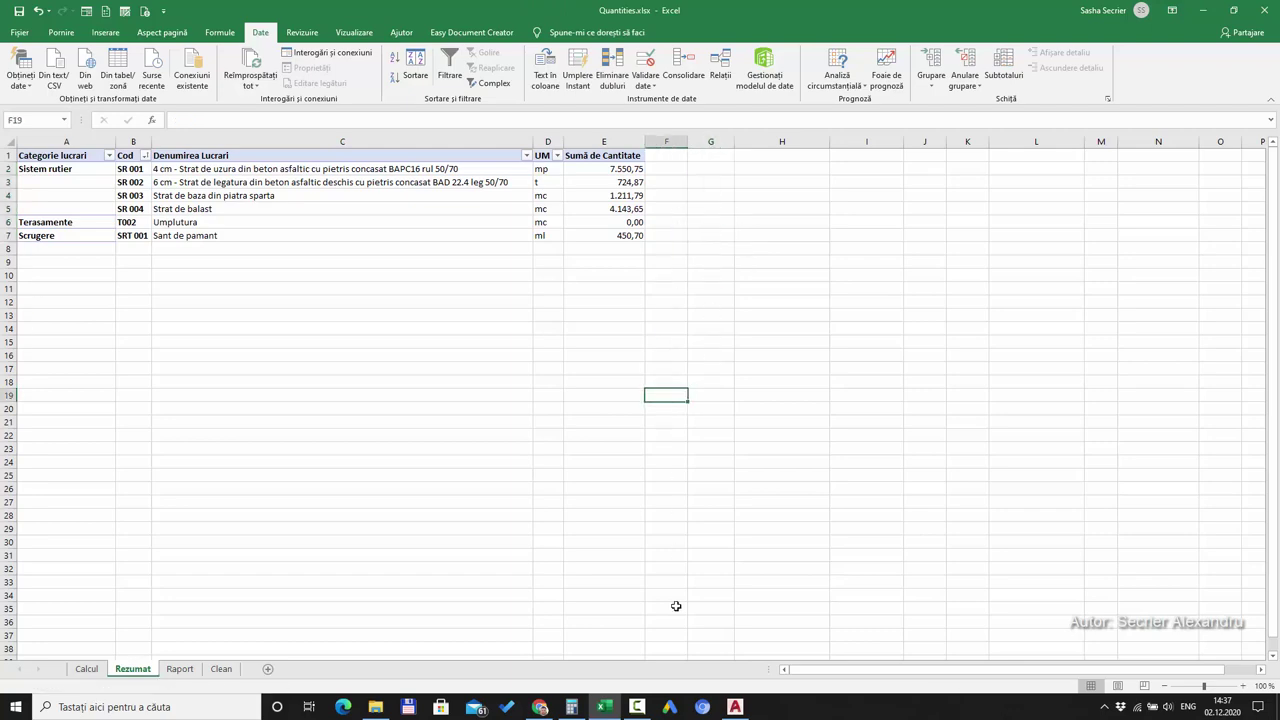
pyautogui.click(735, 707)
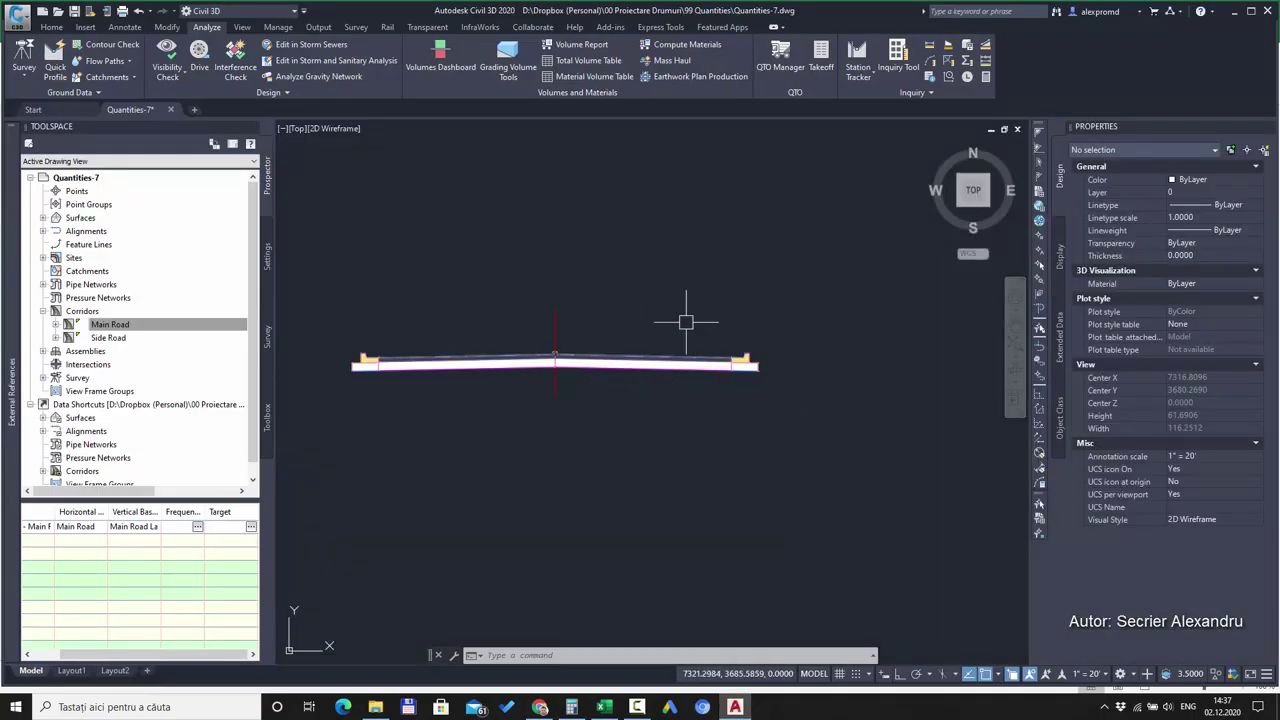
pyautogui.scroll(-5, 686, 322)
pyautogui.scroll(-5, 766, 294)
pyautogui.scroll(-3, 572, 313)
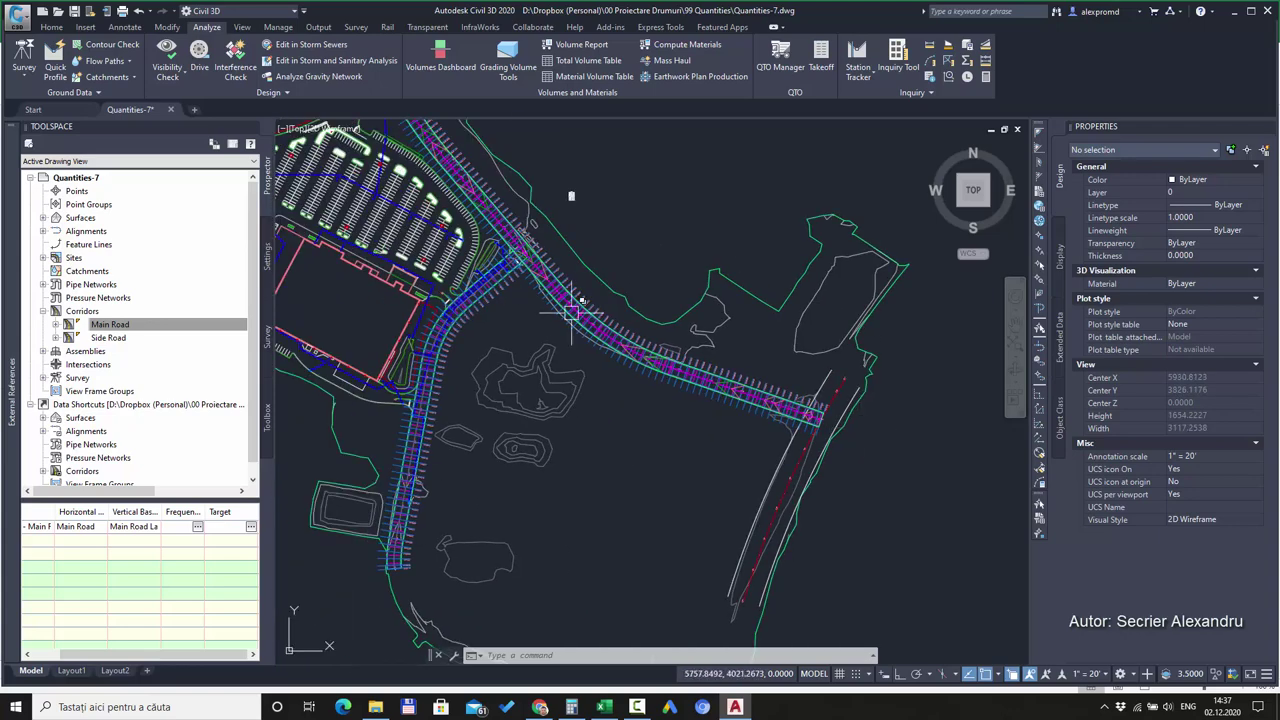
pyautogui.moveTo(572, 313); pyautogui.dragTo(612, 366)
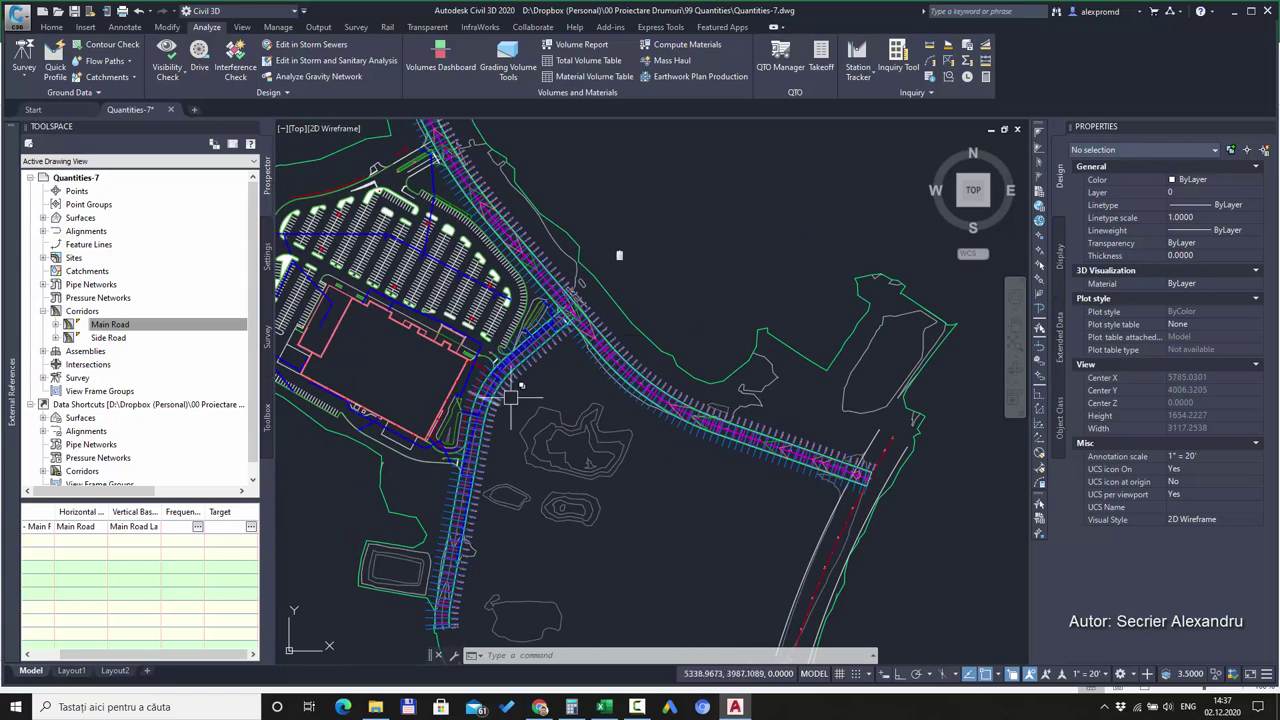
# - Open the FeatureLine.xlsx report from the Volume Reports folder
pyautogui.click(375, 707)
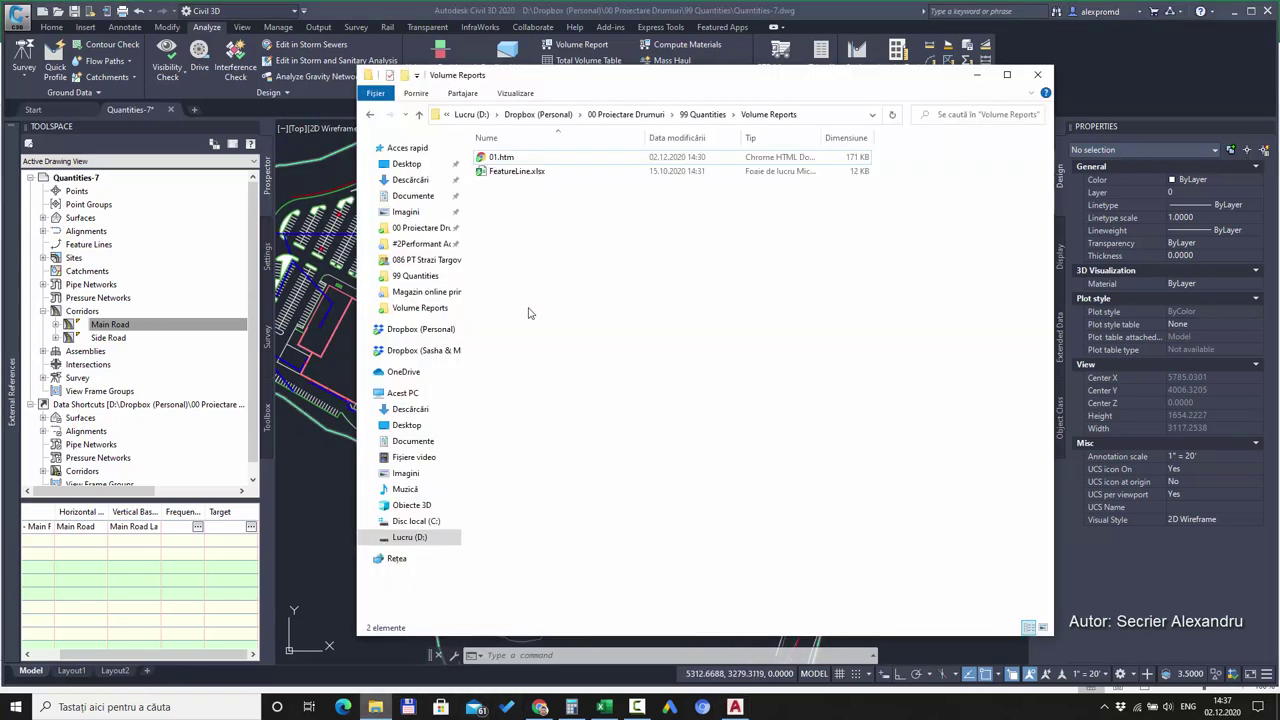
pyautogui.click(554, 176)
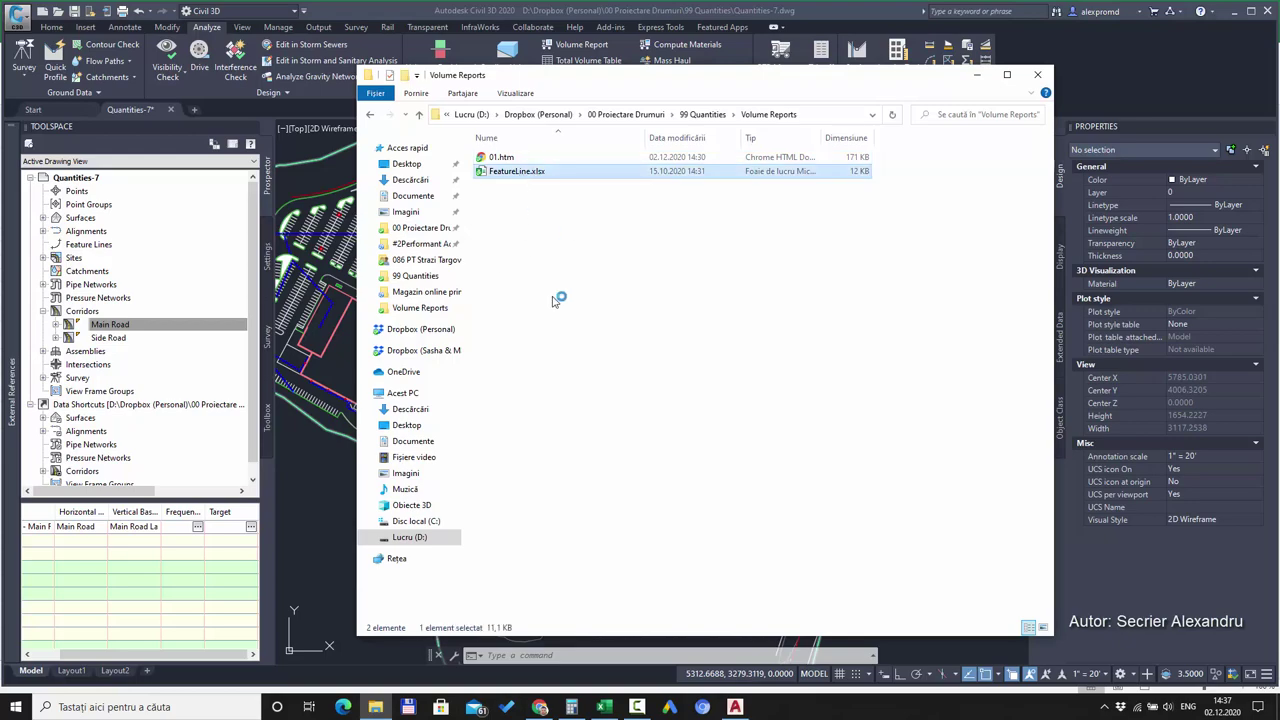
pyautogui.hotkey('alt', 'Tab')
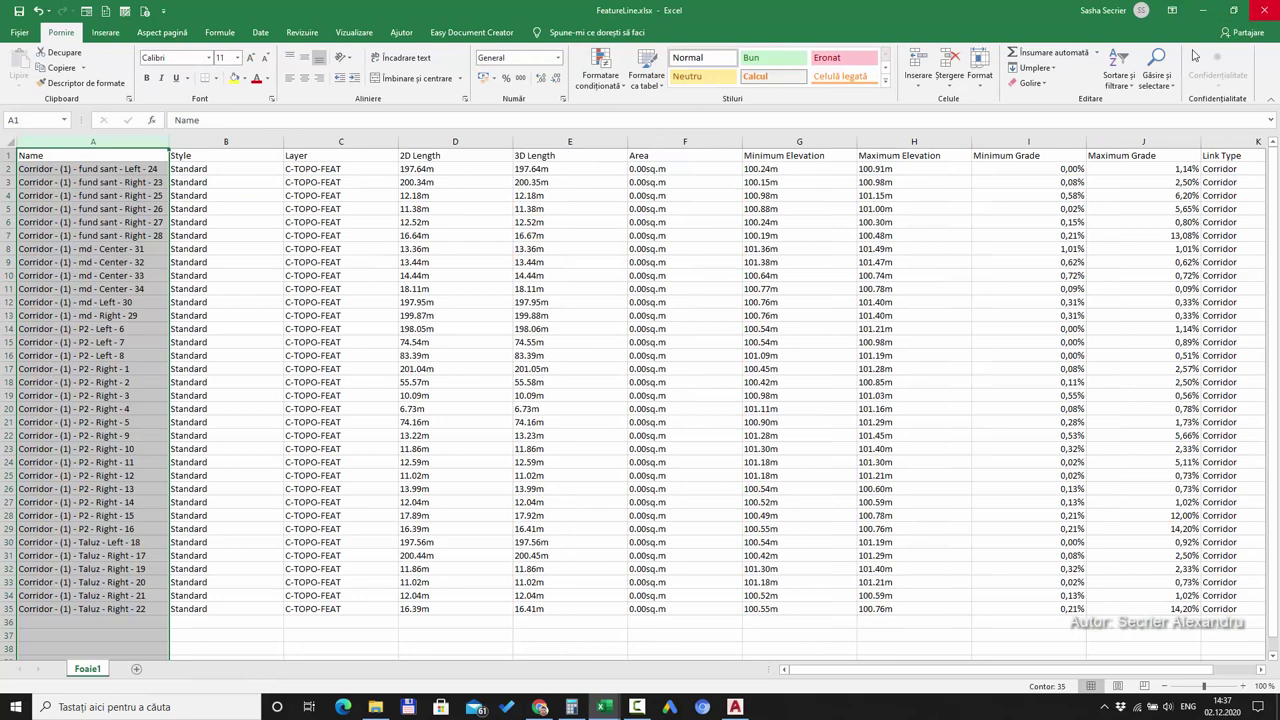
# - Review the 34 feature-line names in column A, then close FeatureLine.xlsx
pyautogui.moveTo(96, 176); pyautogui.dragTo(100, 450)
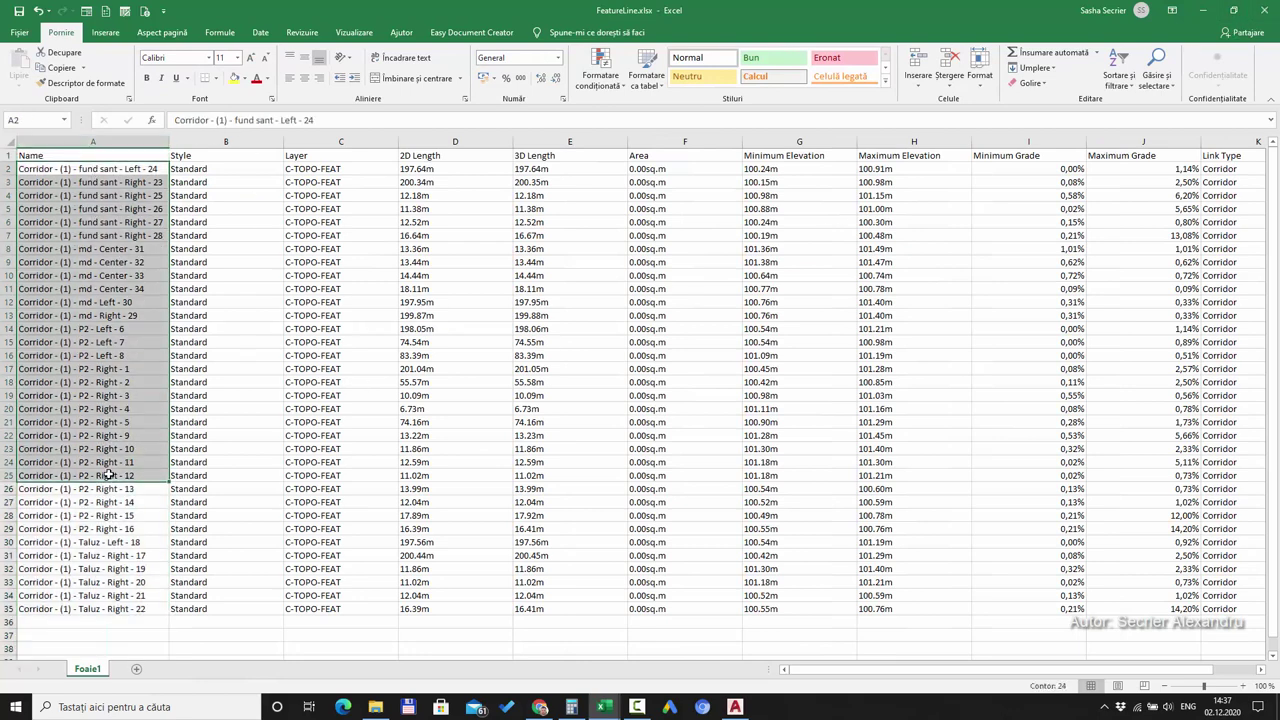
pyautogui.click(76, 198)
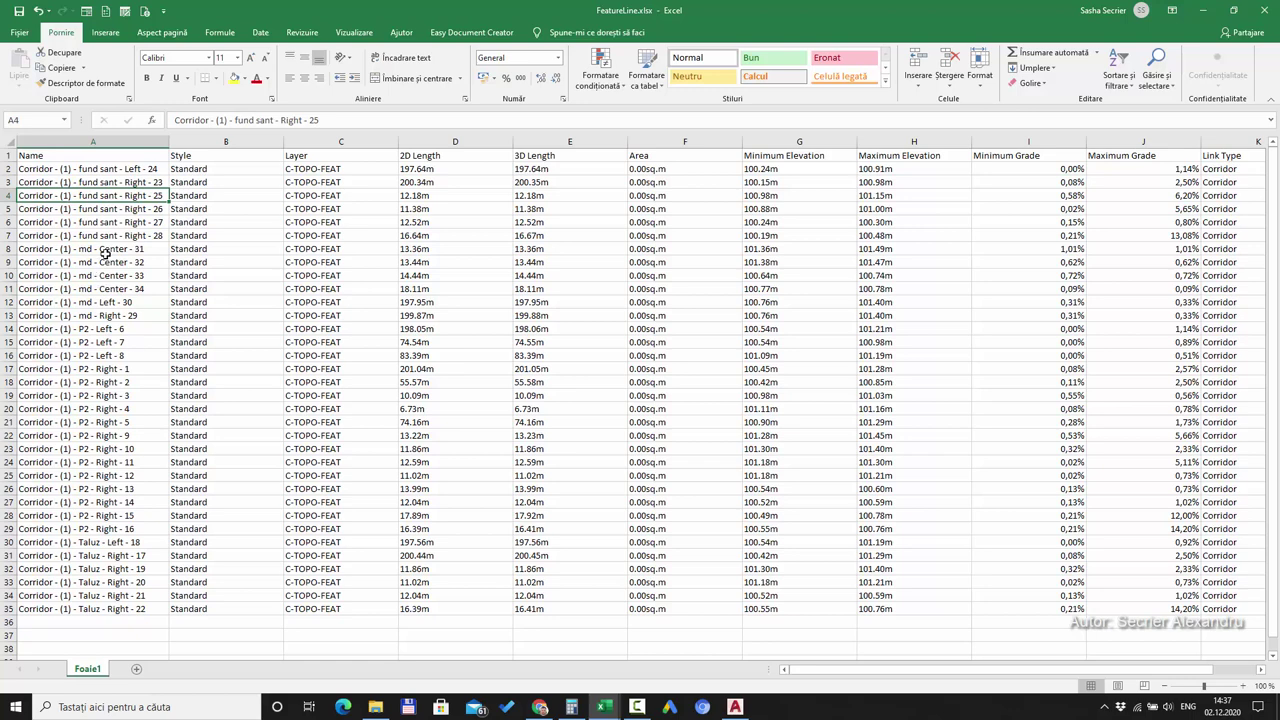
pyautogui.click(110, 555)
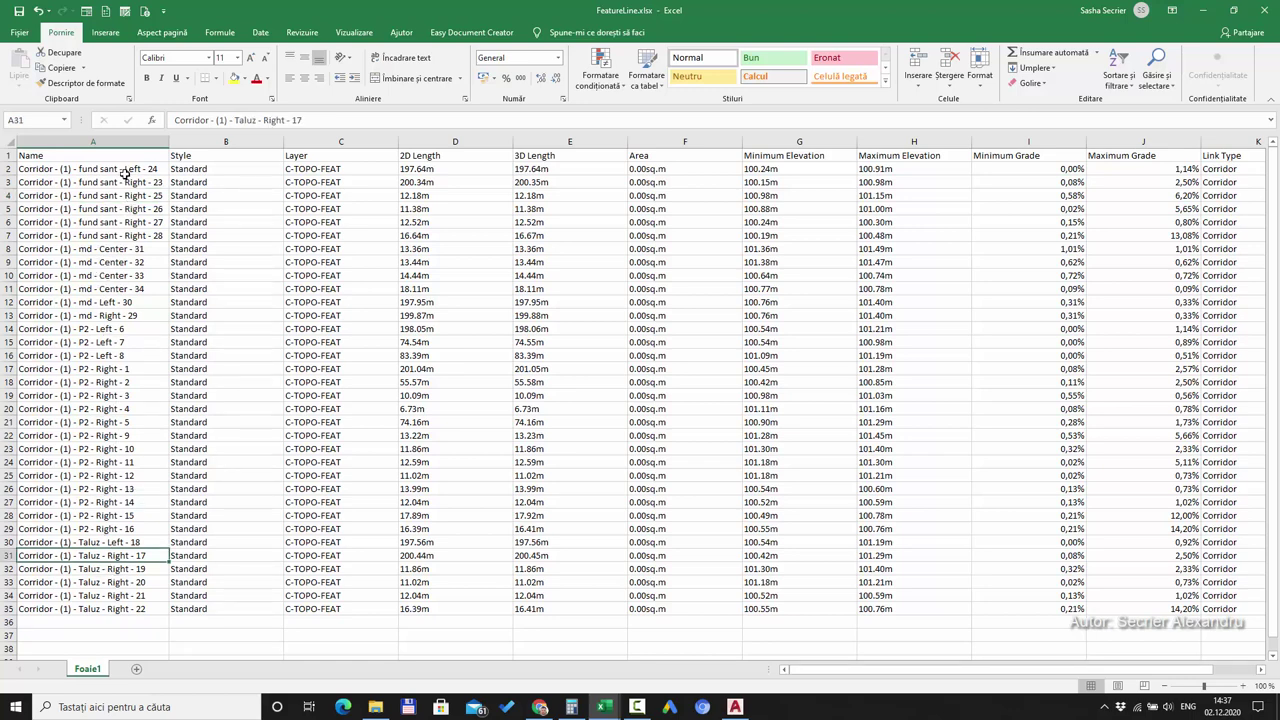
pyautogui.moveTo(127, 170); pyautogui.dragTo(127, 608)
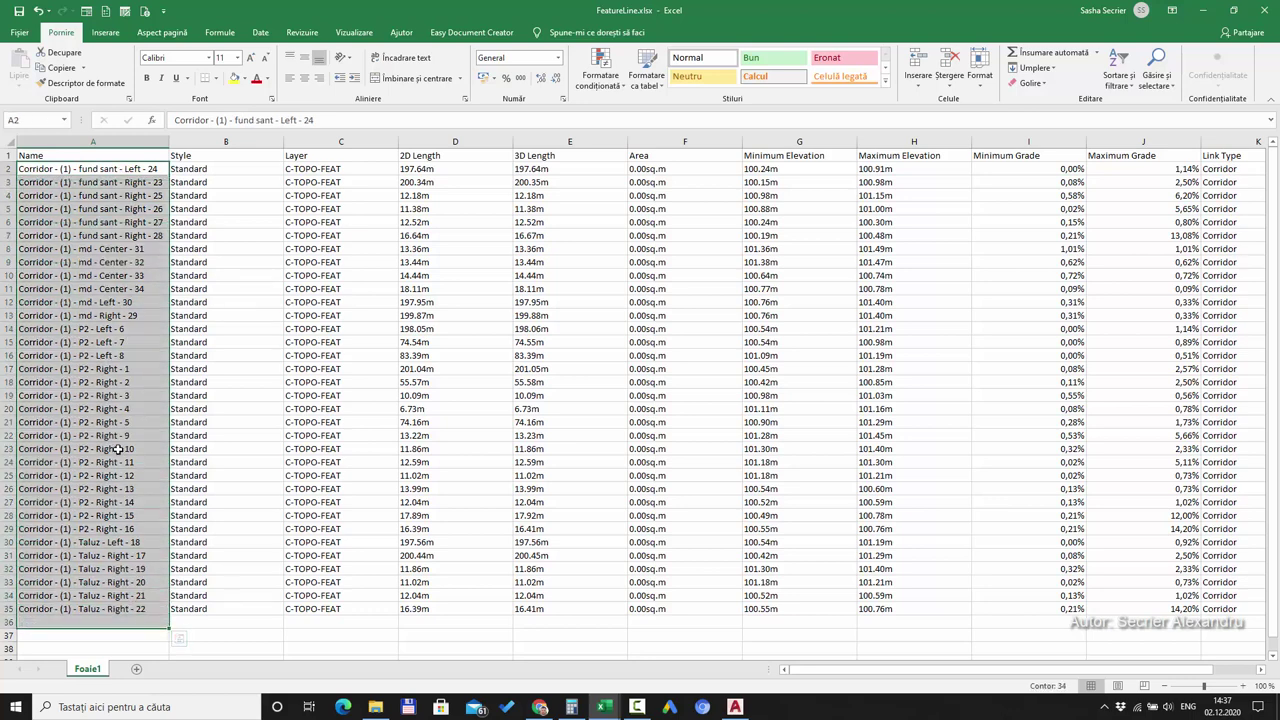
pyautogui.click(118, 368)
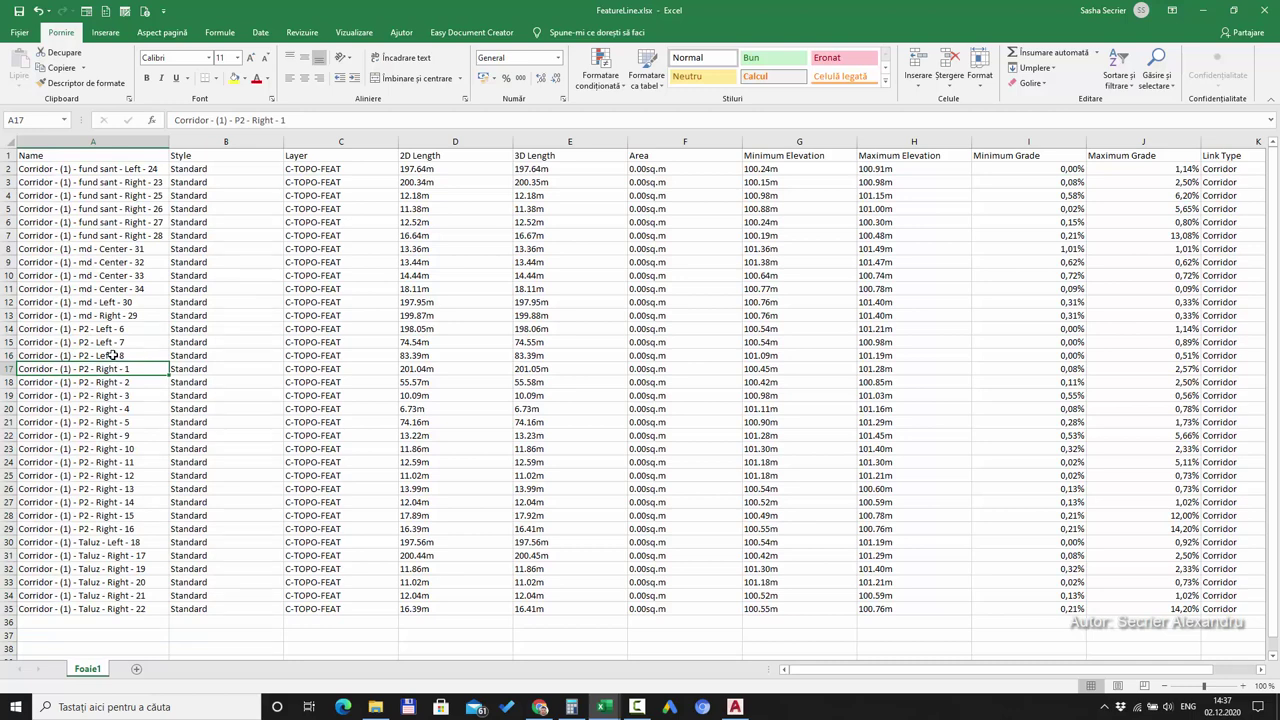
pyautogui.moveTo(120, 182); pyautogui.dragTo(130, 475)
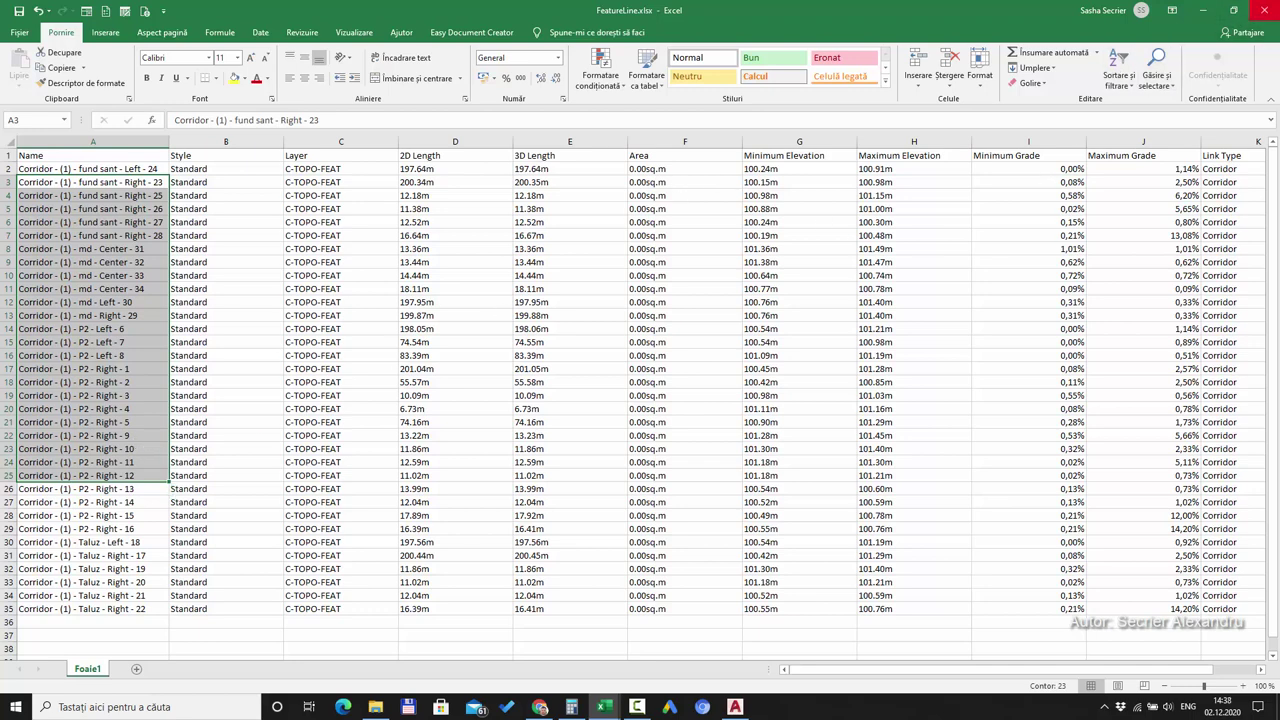
pyautogui.click(1264, 10)
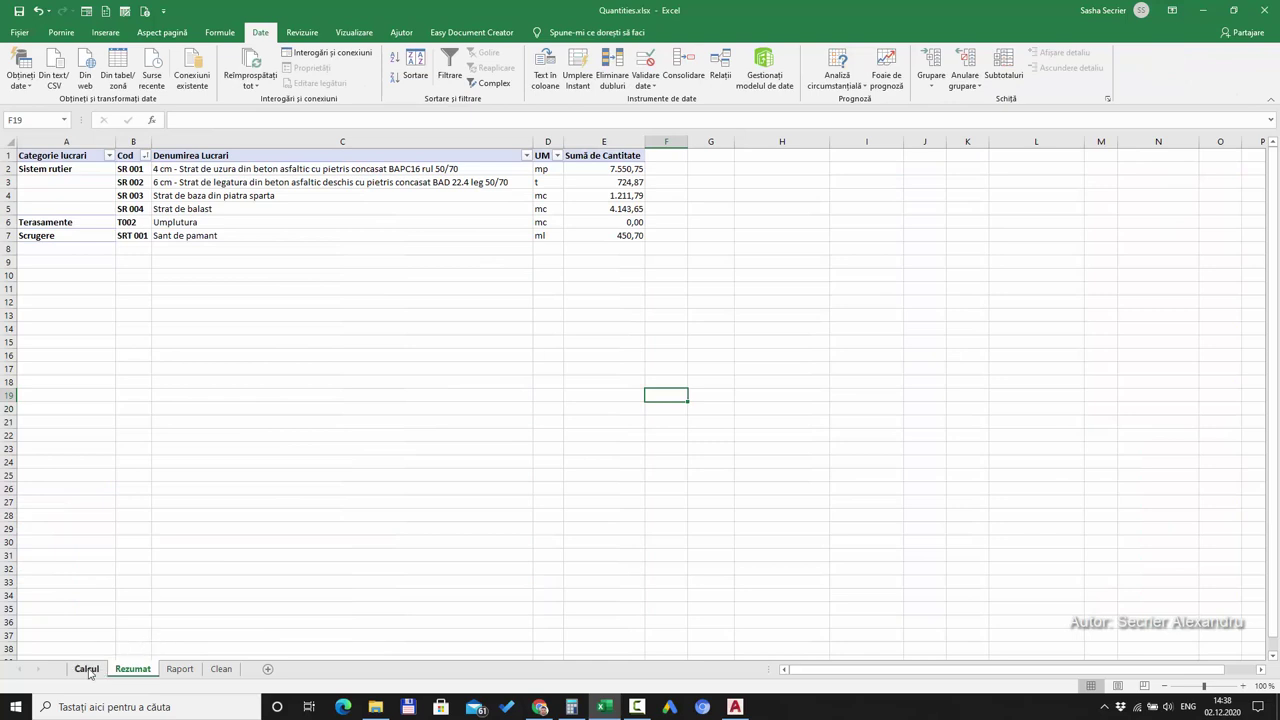
# - On Calcul, inspect the fund sant pivot labels and the fund sant - Left quantity 197,64
pyautogui.click(87, 669)
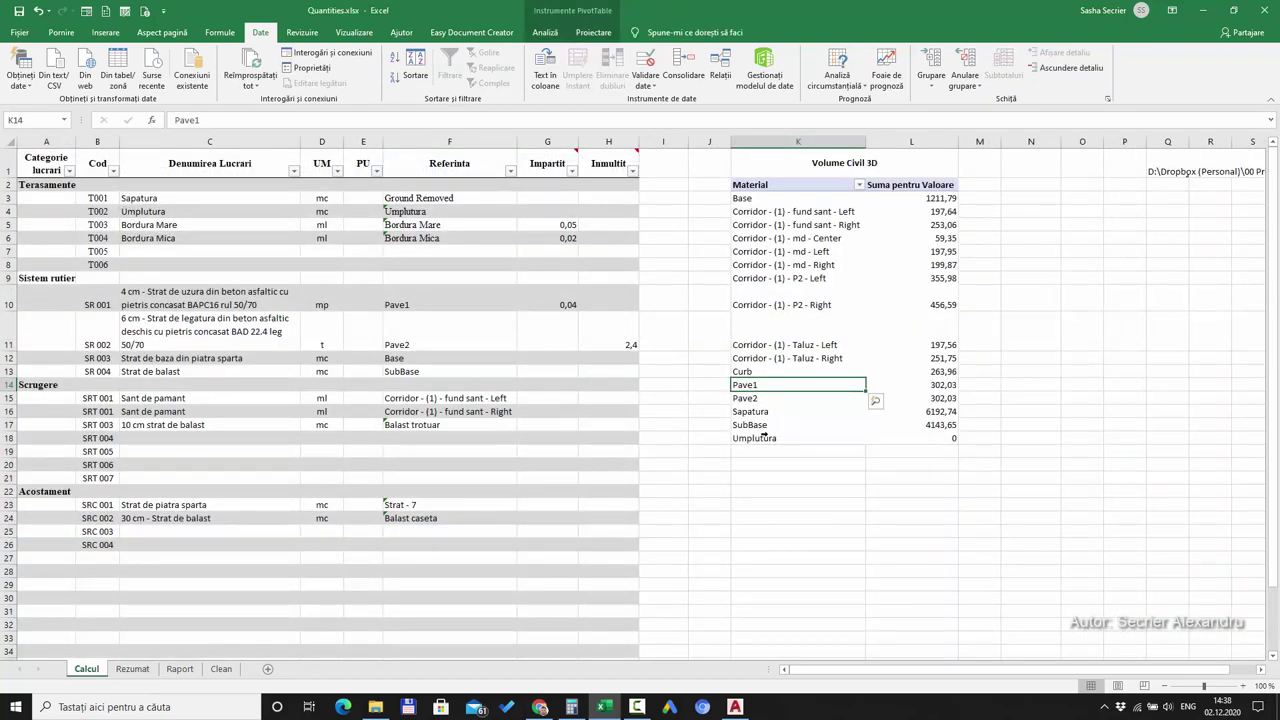
pyautogui.moveTo(778, 213); pyautogui.dragTo(766, 213)
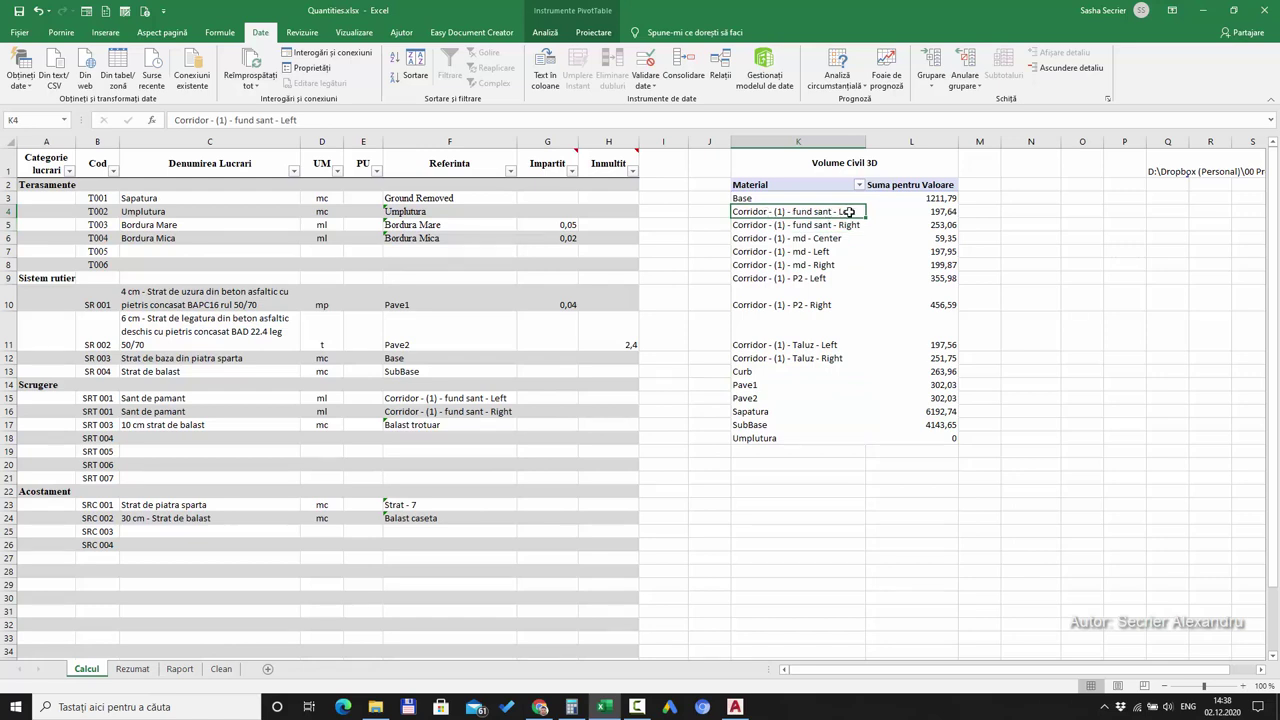
pyautogui.click(910, 211)
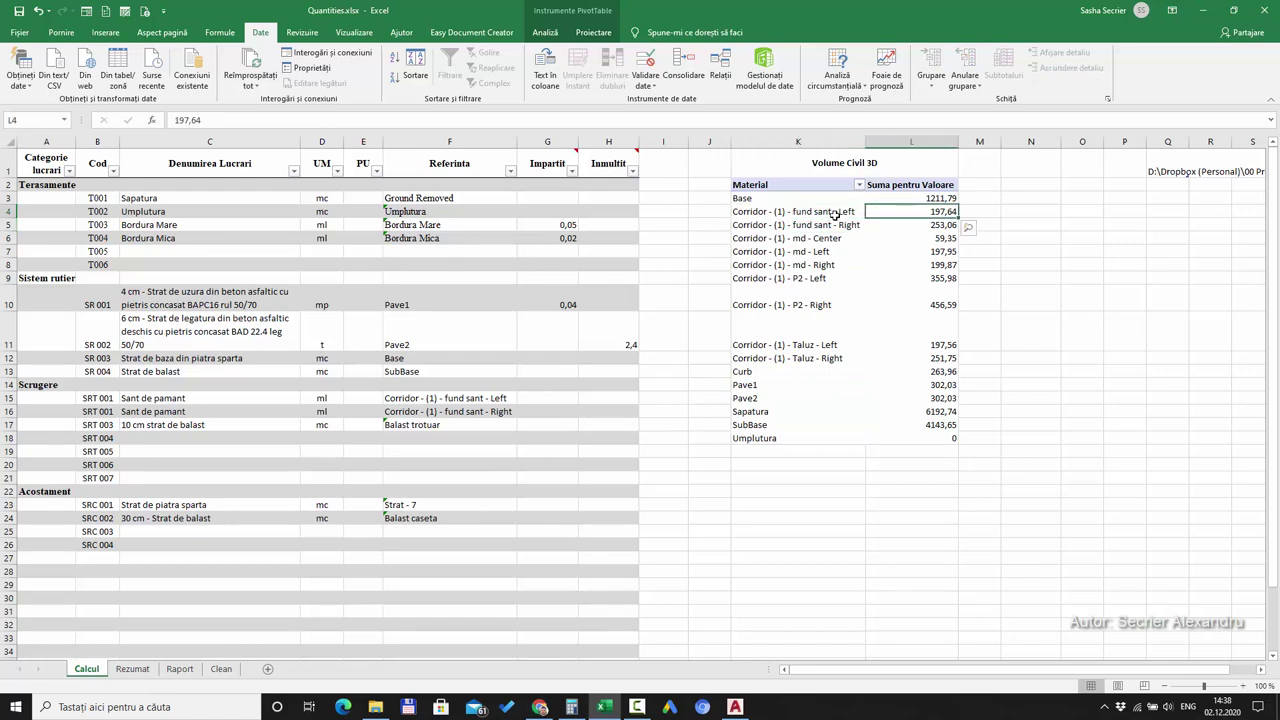
pyautogui.moveTo(834, 214); pyautogui.dragTo(800, 239)
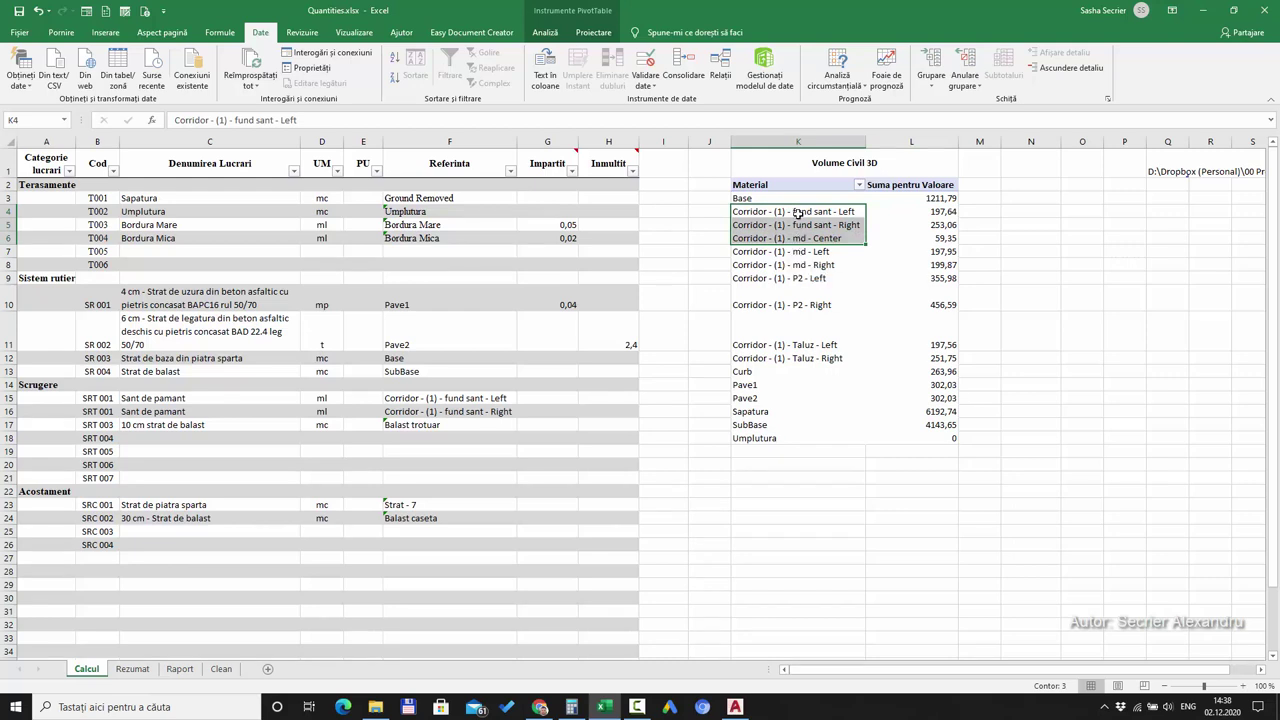
pyautogui.moveTo(805, 214)
pyautogui.mouseDown()
pyautogui.moveTo(806, 246)
pyautogui.moveTo(806, 225)
pyautogui.mouseUp()
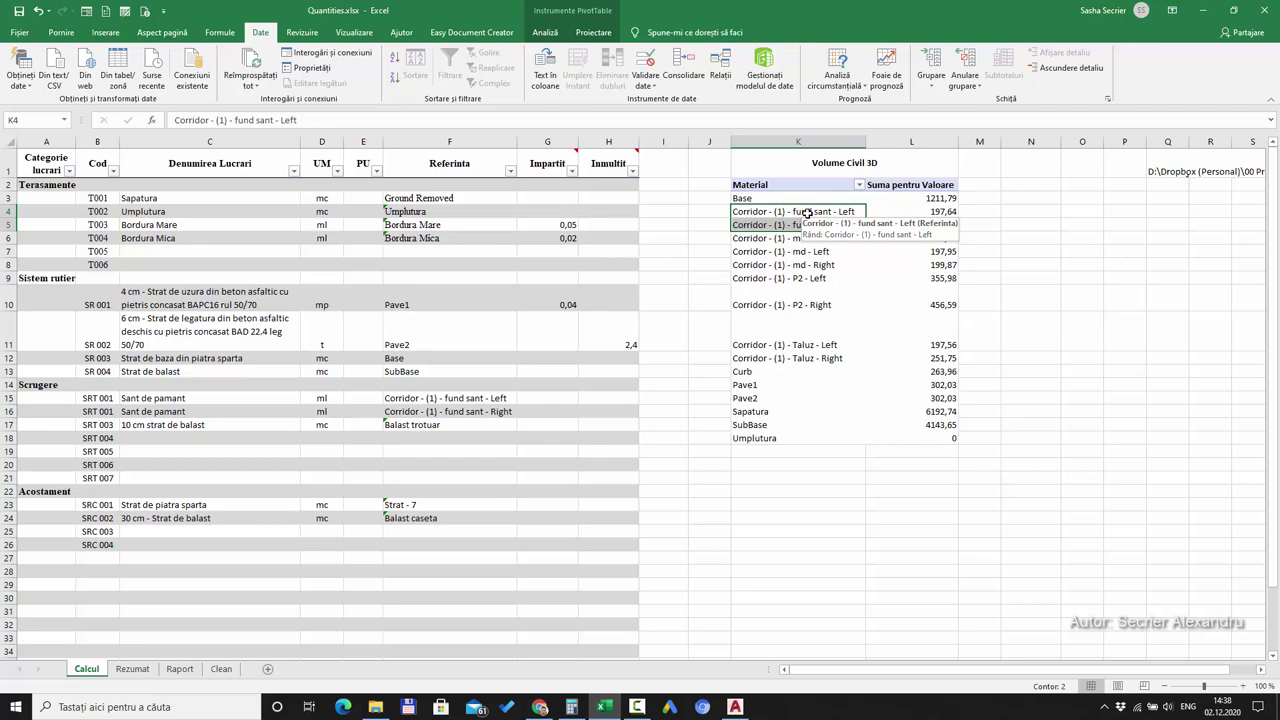
# - Back in Quantities.xlsx, select the fund sant pivot labels and six quantities to see their sum
pyautogui.click(375, 707)
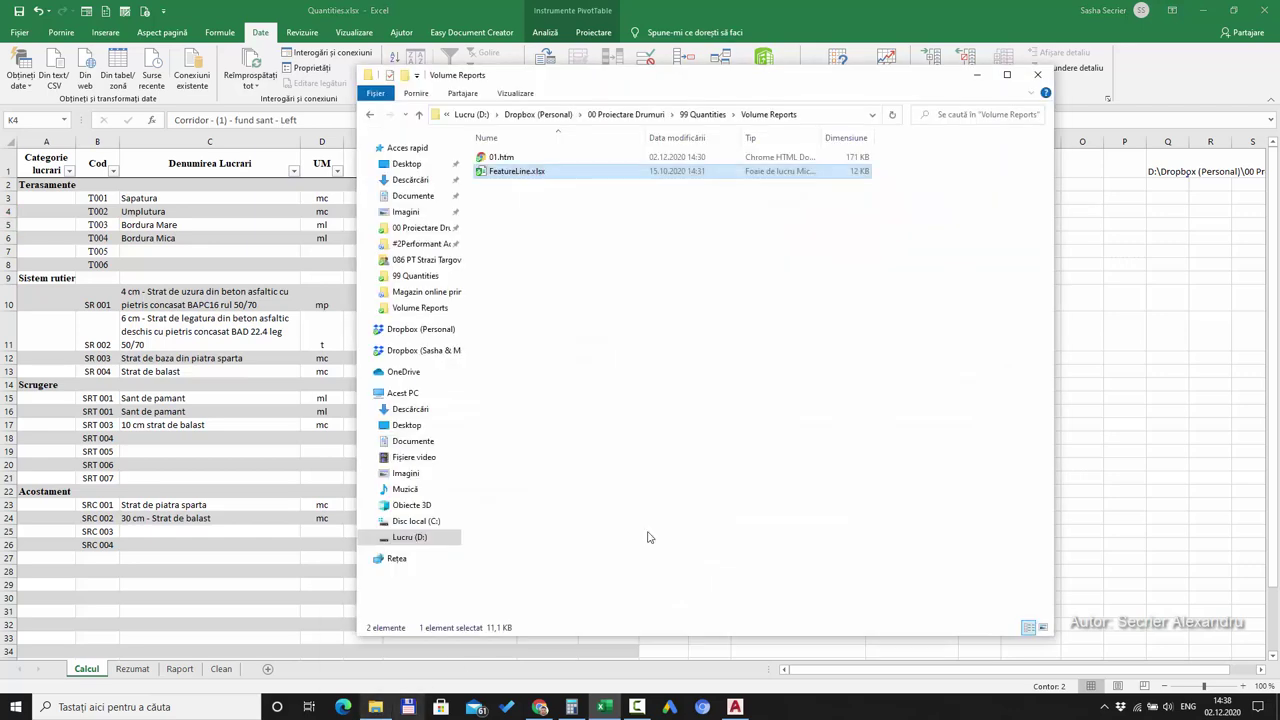
pyautogui.hotkey('alt', 'Tab')
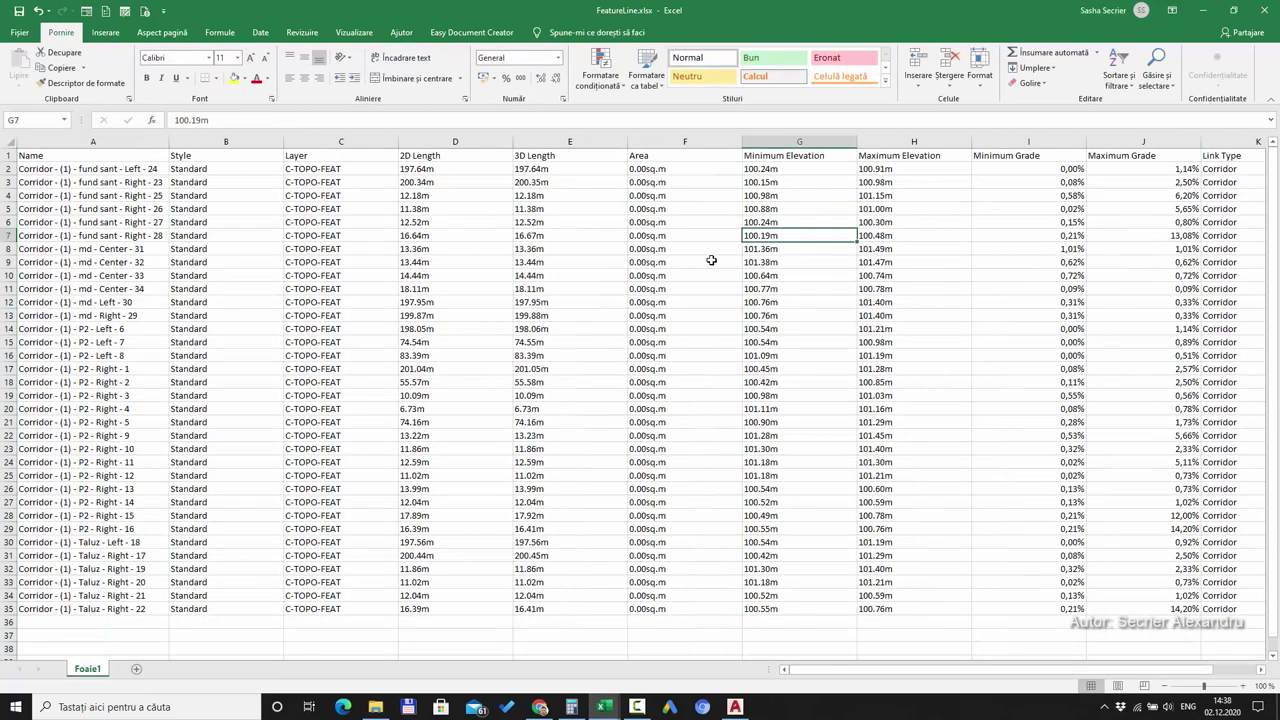
pyautogui.click(1200, 13)
pyautogui.click(800, 224)
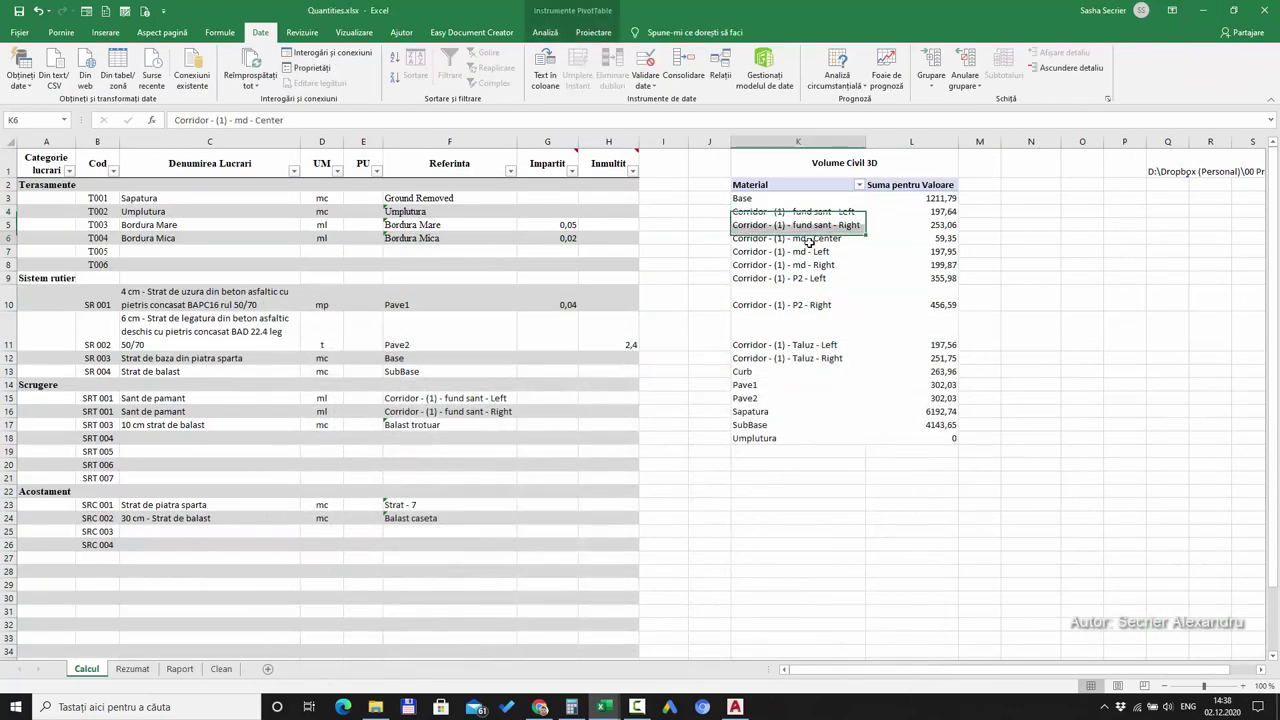
pyautogui.click(810, 238)
pyautogui.moveTo(928, 200); pyautogui.dragTo(928, 283)
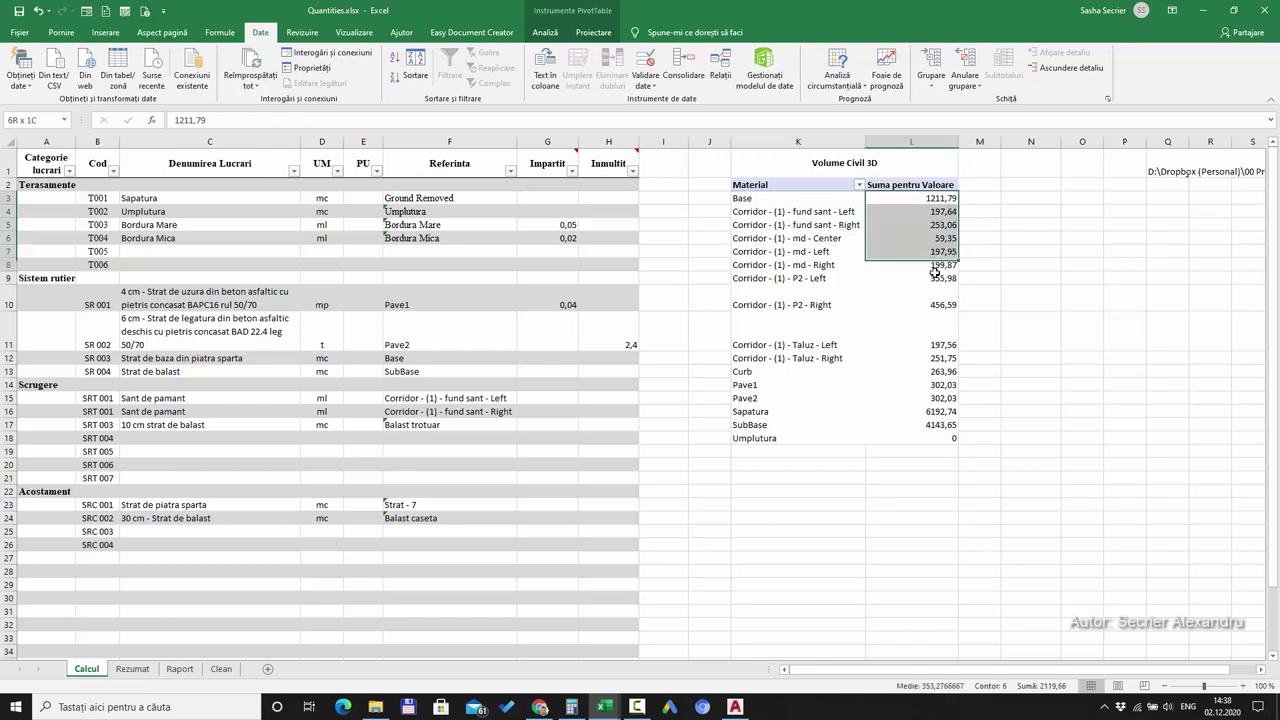
pyautogui.moveTo(866, 215); pyautogui.dragTo(814, 215)
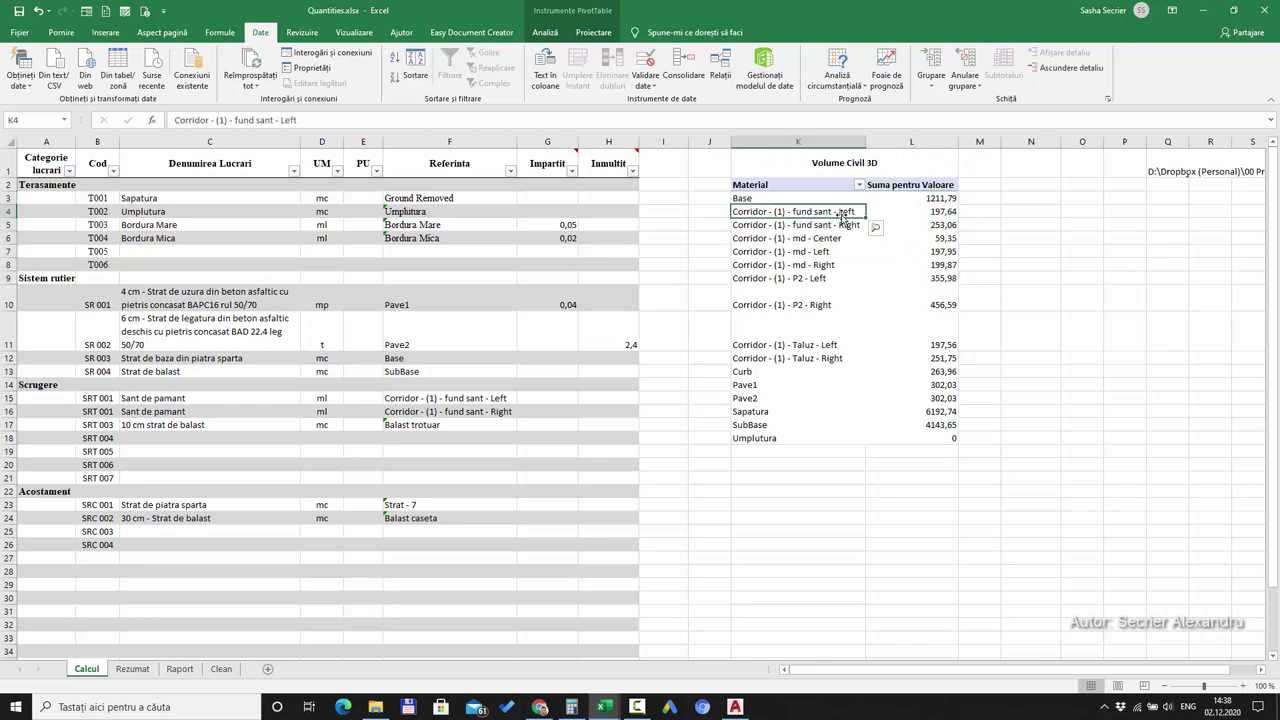
# - Check the Sant de pamant references in rows 15 and 16, then switch to Rezumat
pyautogui.click(428, 400)
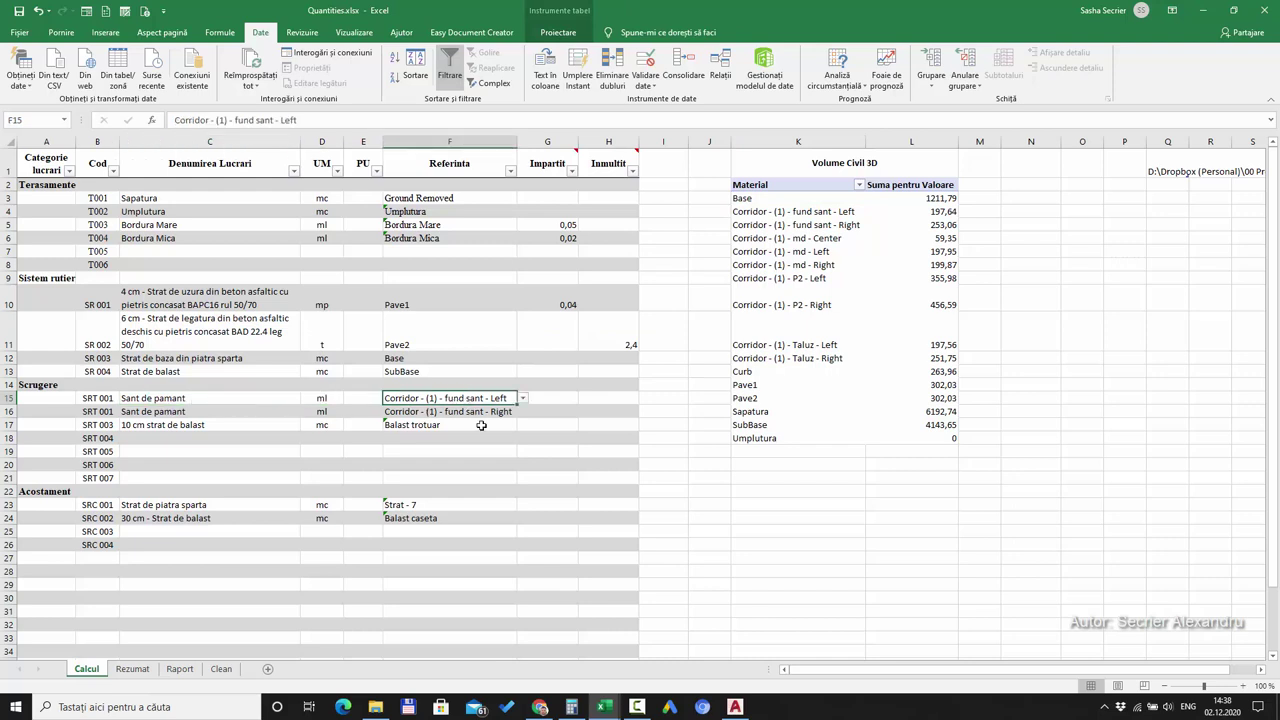
pyautogui.click(522, 399)
pyautogui.click(521, 404)
pyautogui.click(218, 410)
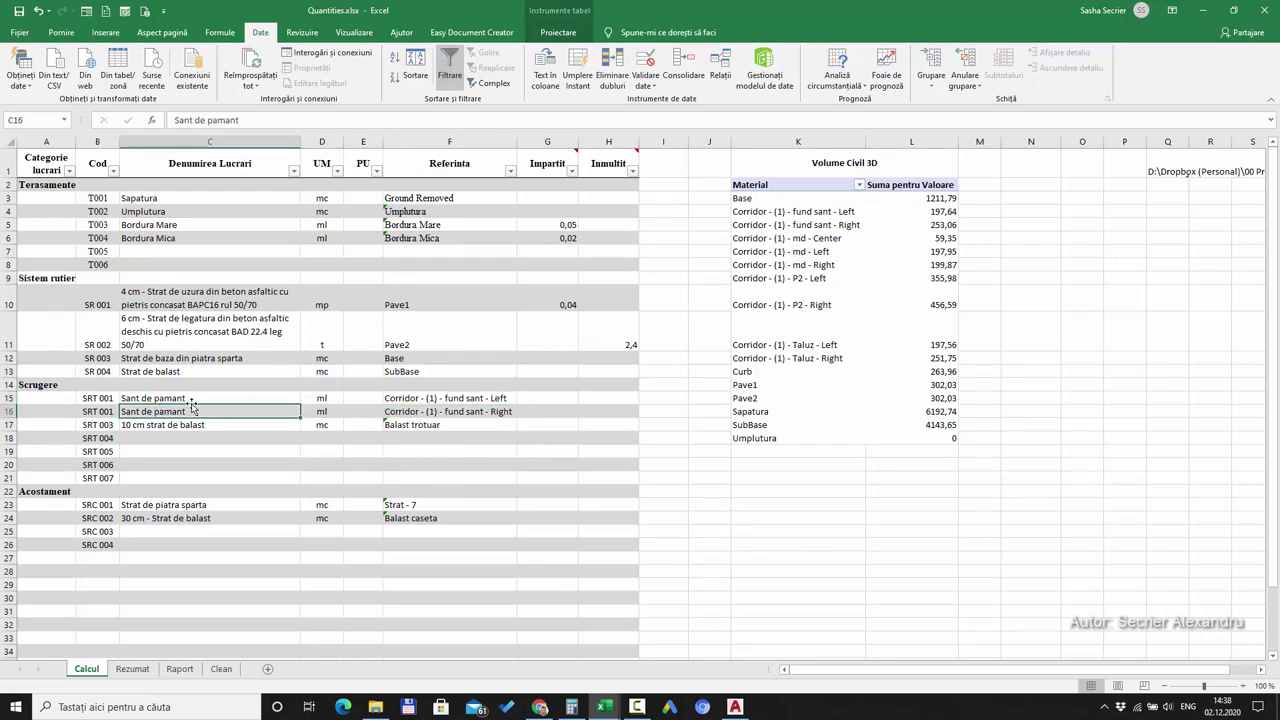
pyautogui.click(442, 412)
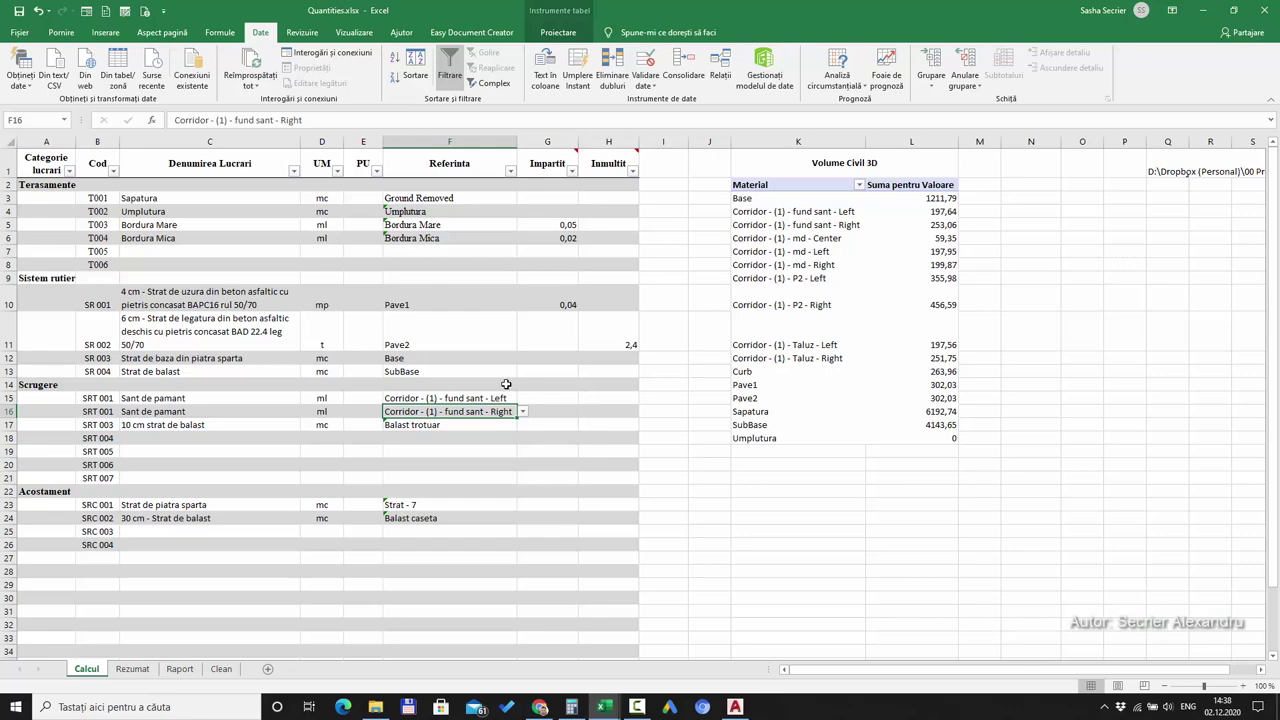
pyautogui.click(133, 669)
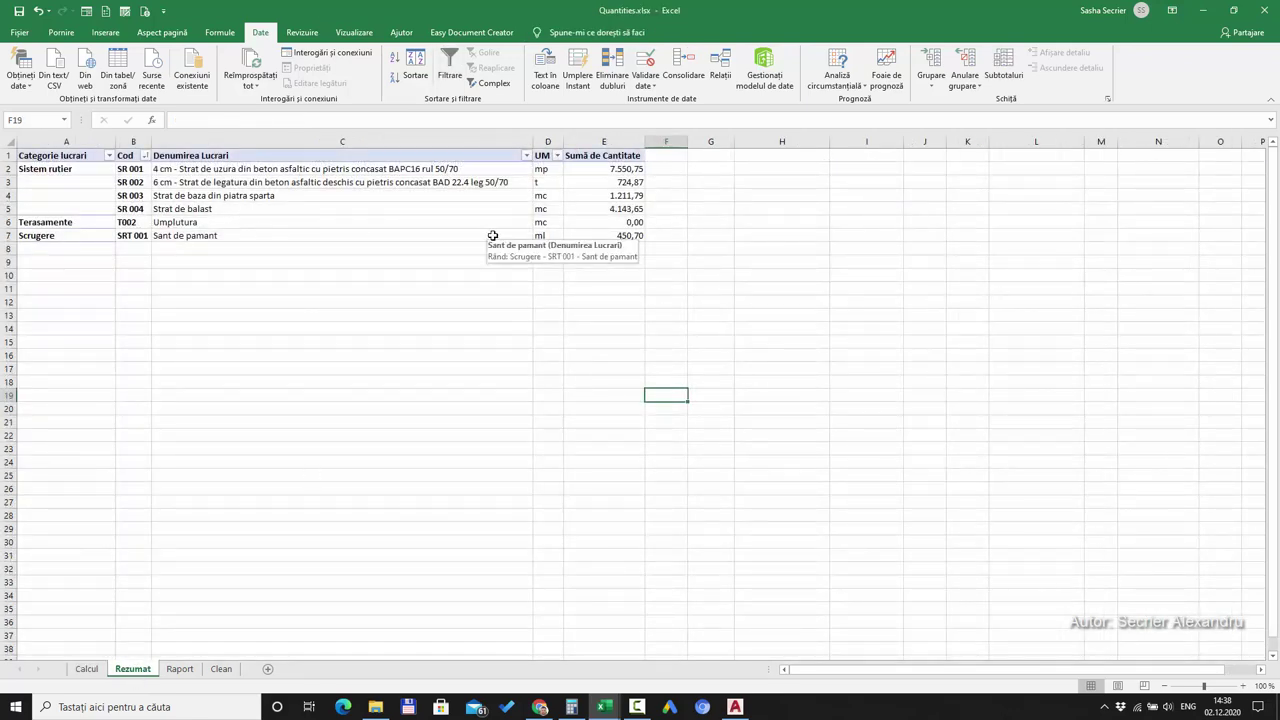
# - Confirm the Sant de pamant total of 450,70 ml on Rezumat against Calcul
pyautogui.click(203, 235)
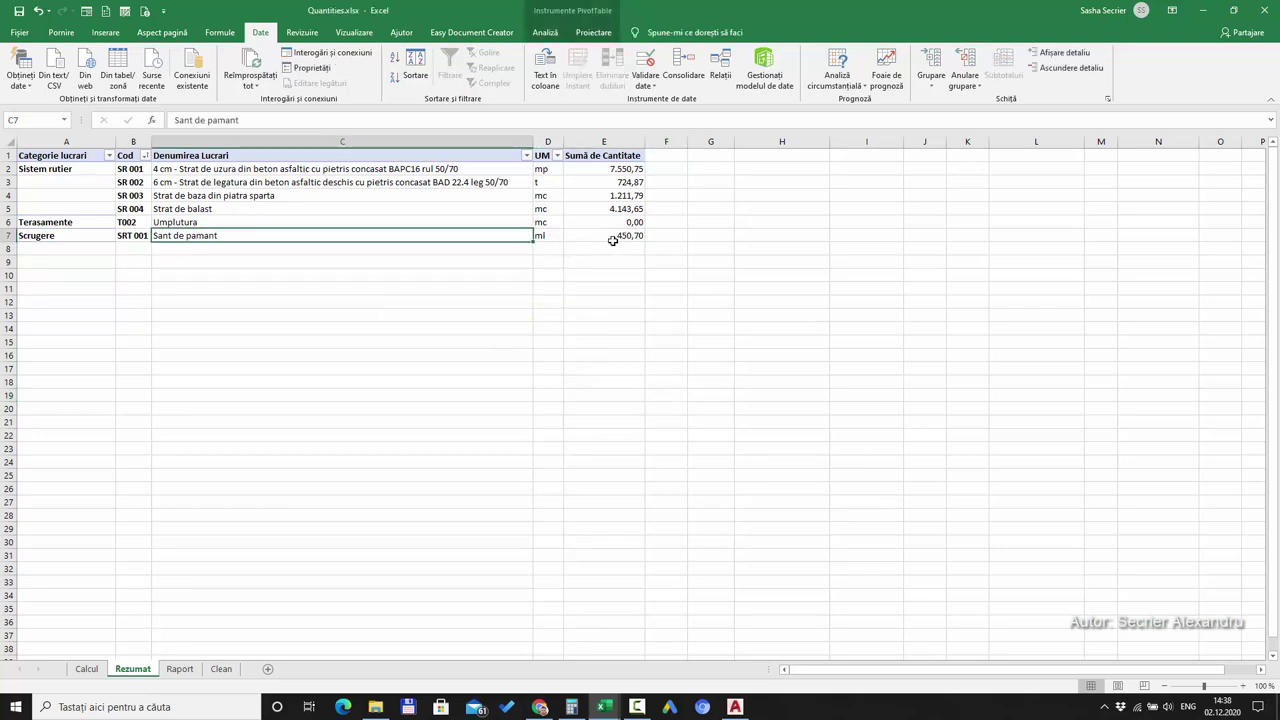
pyautogui.click(87, 670)
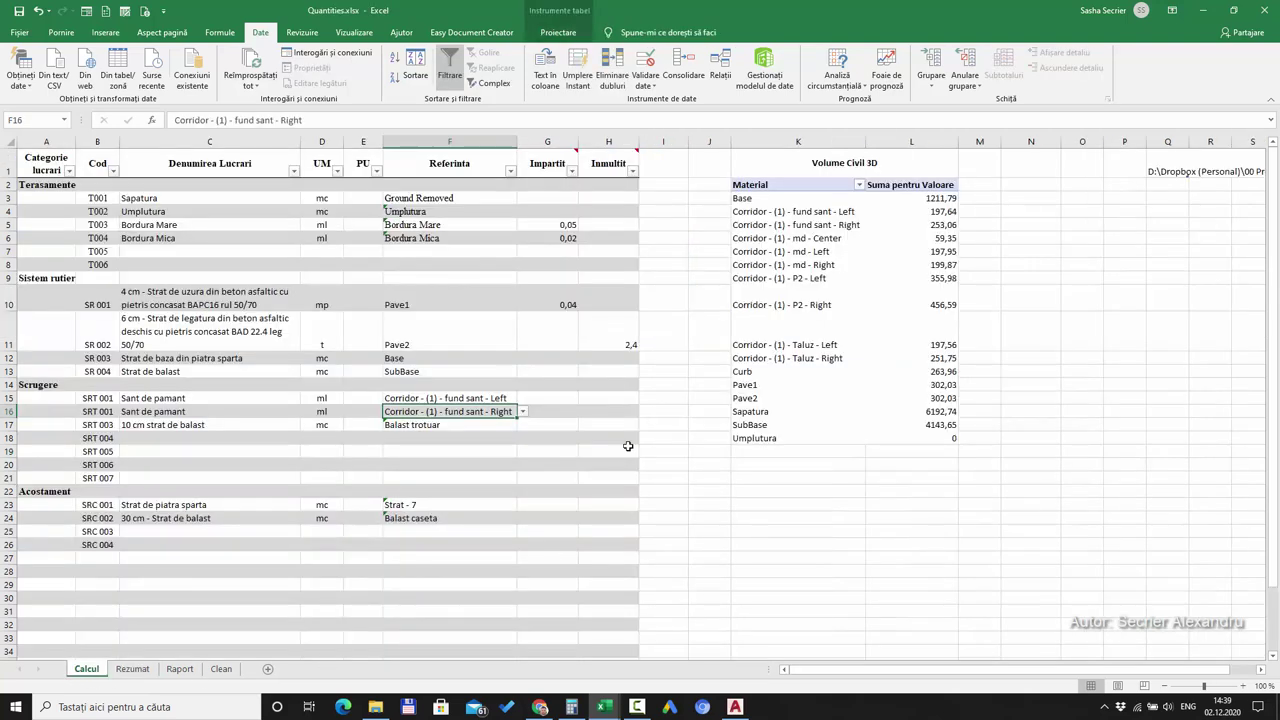
pyautogui.click(326, 411)
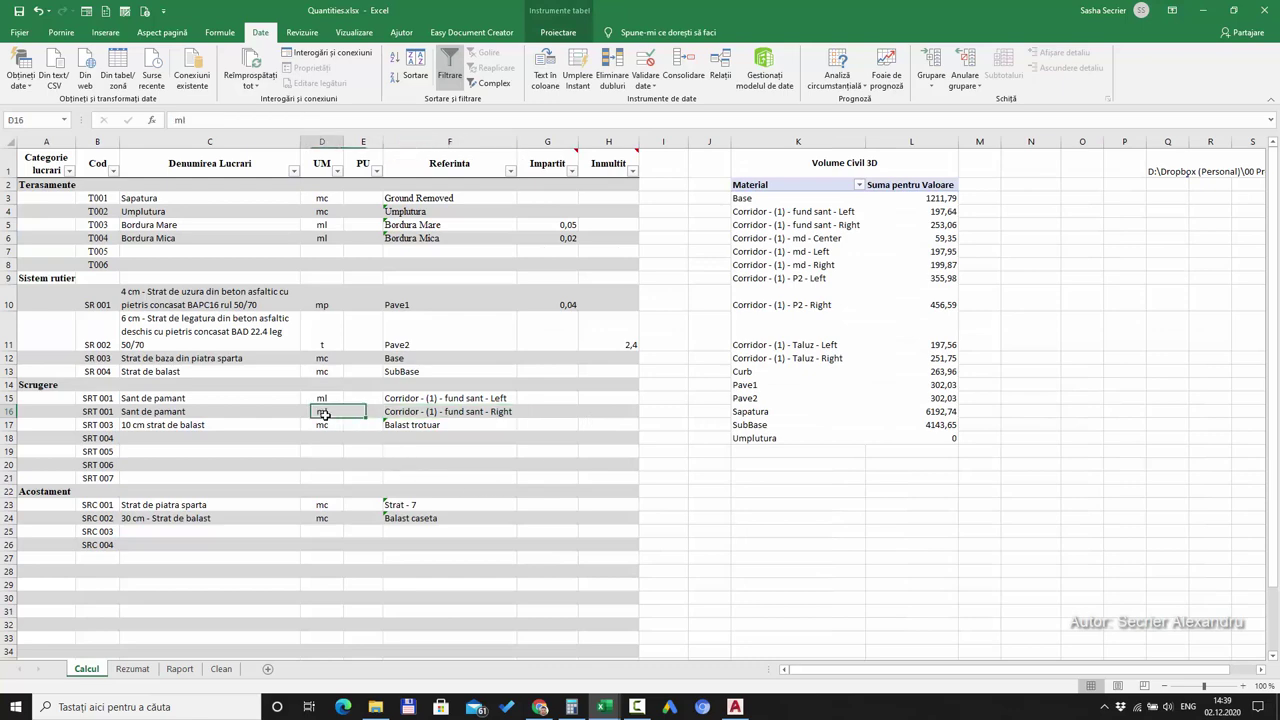
pyautogui.click(133, 670)
pyautogui.click(630, 237)
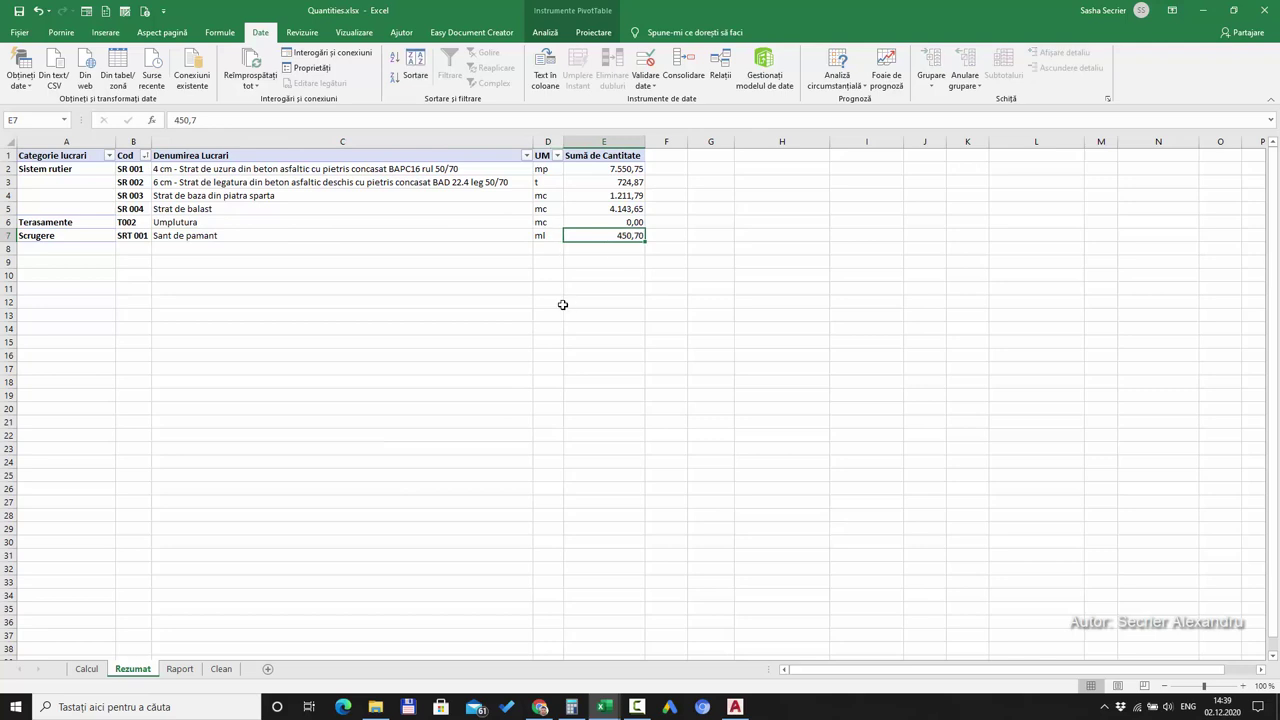
# - Leave Excel on the Calcul sheet, minimize it and bring the Civil 3D drawing forward
pyautogui.click(735, 707)
pyautogui.click(735, 707)
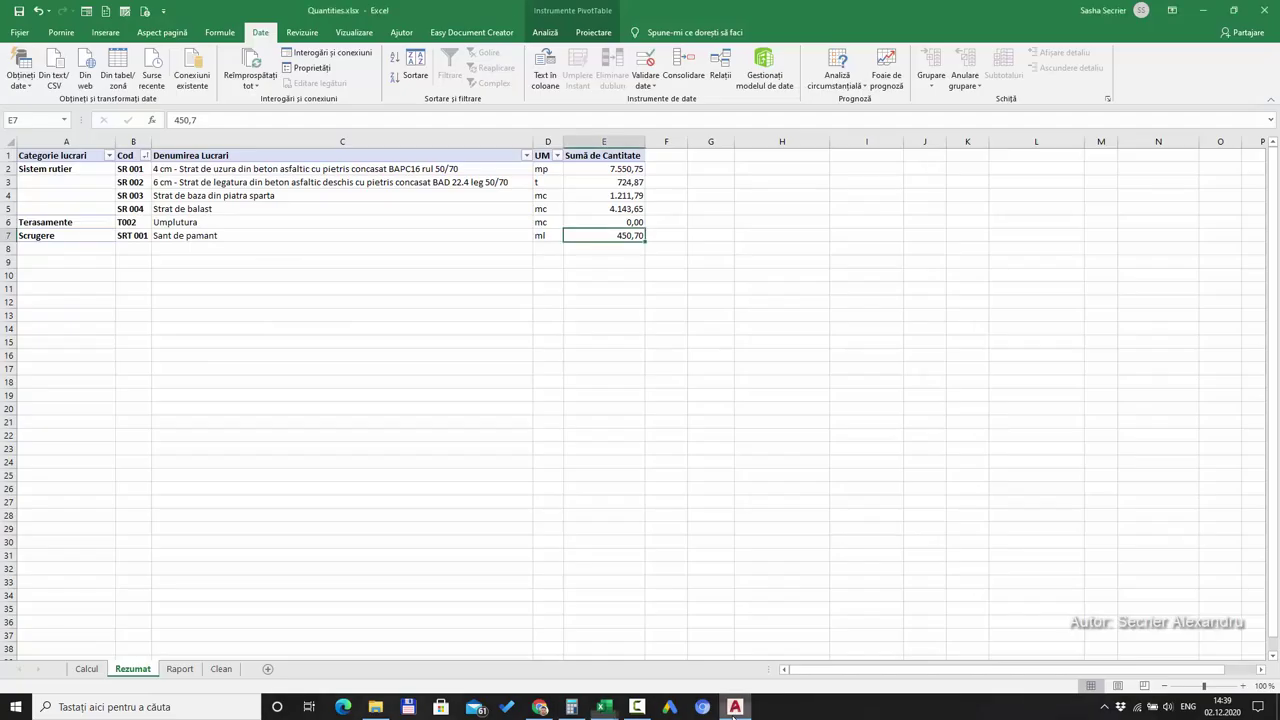
pyautogui.click(80, 670)
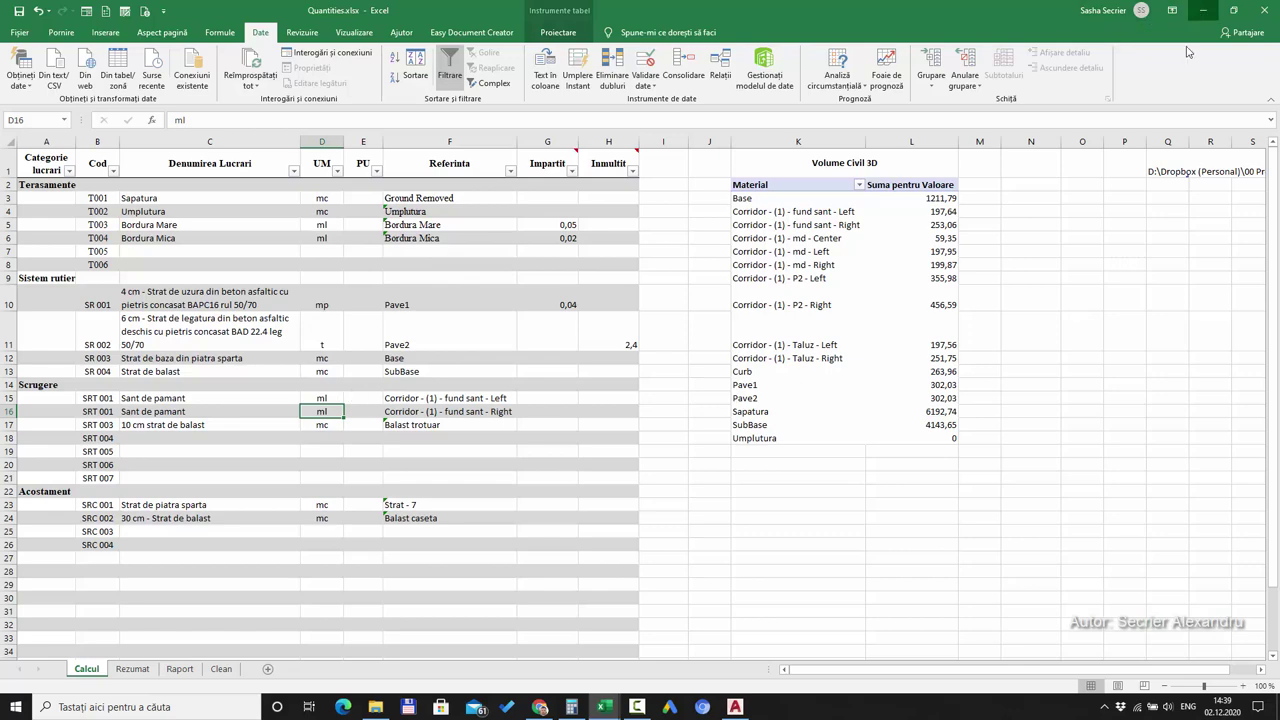
pyautogui.click(1203, 10)
pyautogui.click(735, 707)
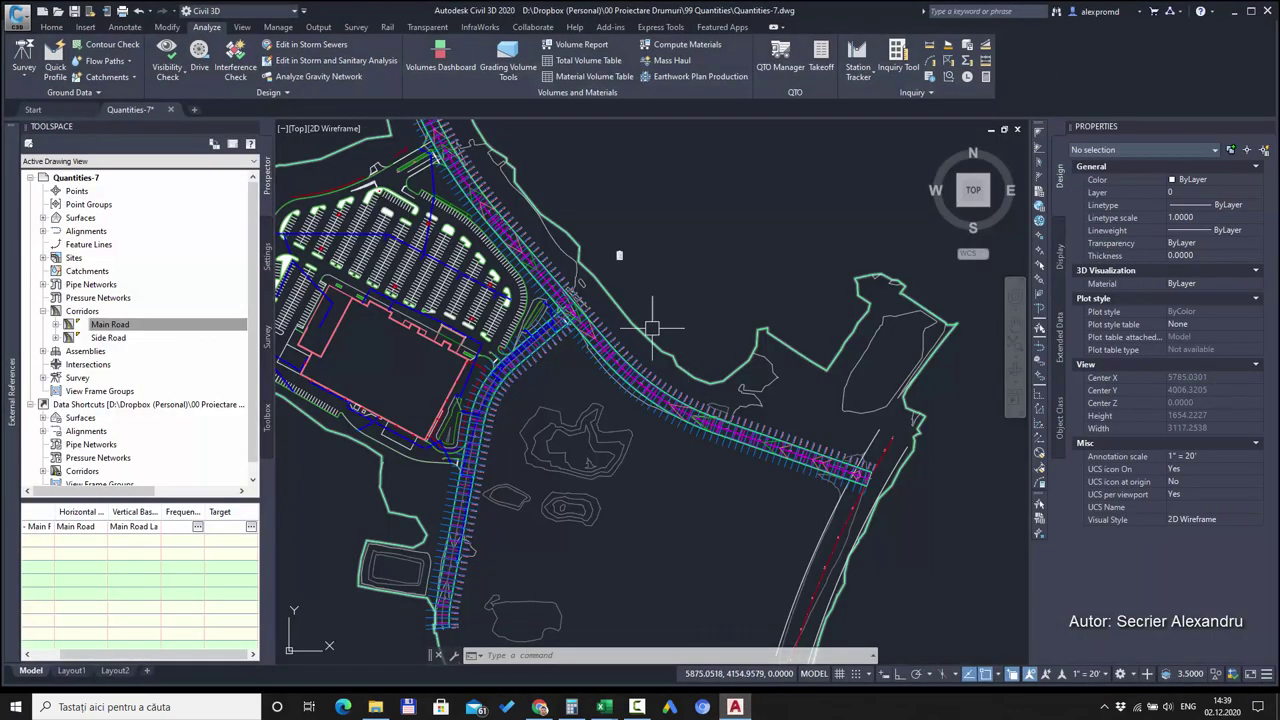
# - Generate the Main Road material report with the Select Material.xsl style sheet, accepting both browser prompts
pyautogui.click(566, 45)
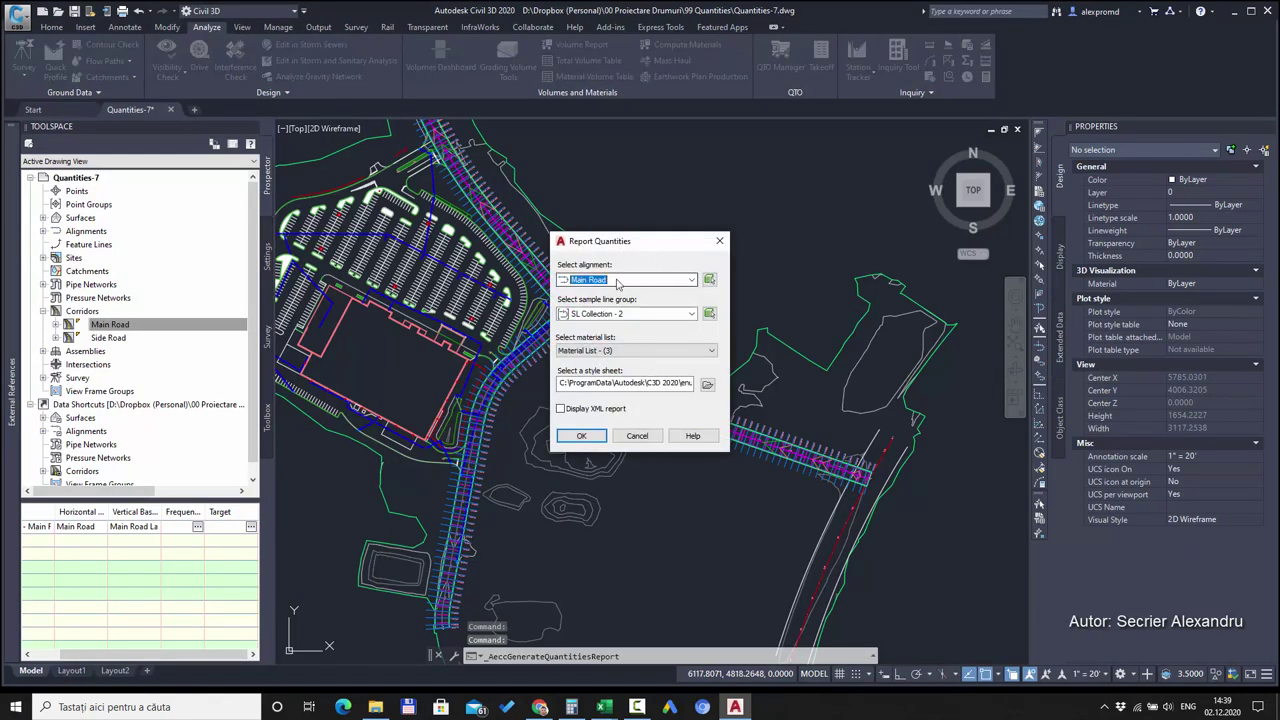
pyautogui.click(707, 384)
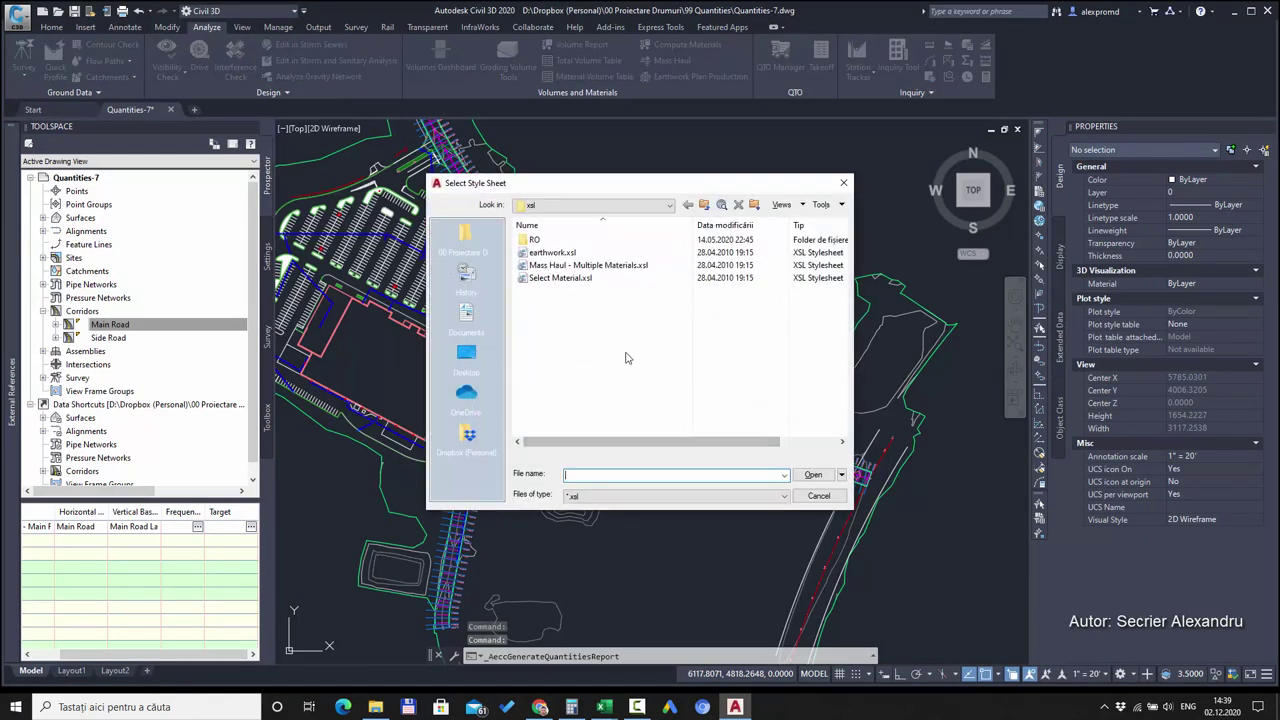
pyautogui.doubleClick(593, 281)
pyautogui.click(576, 442)
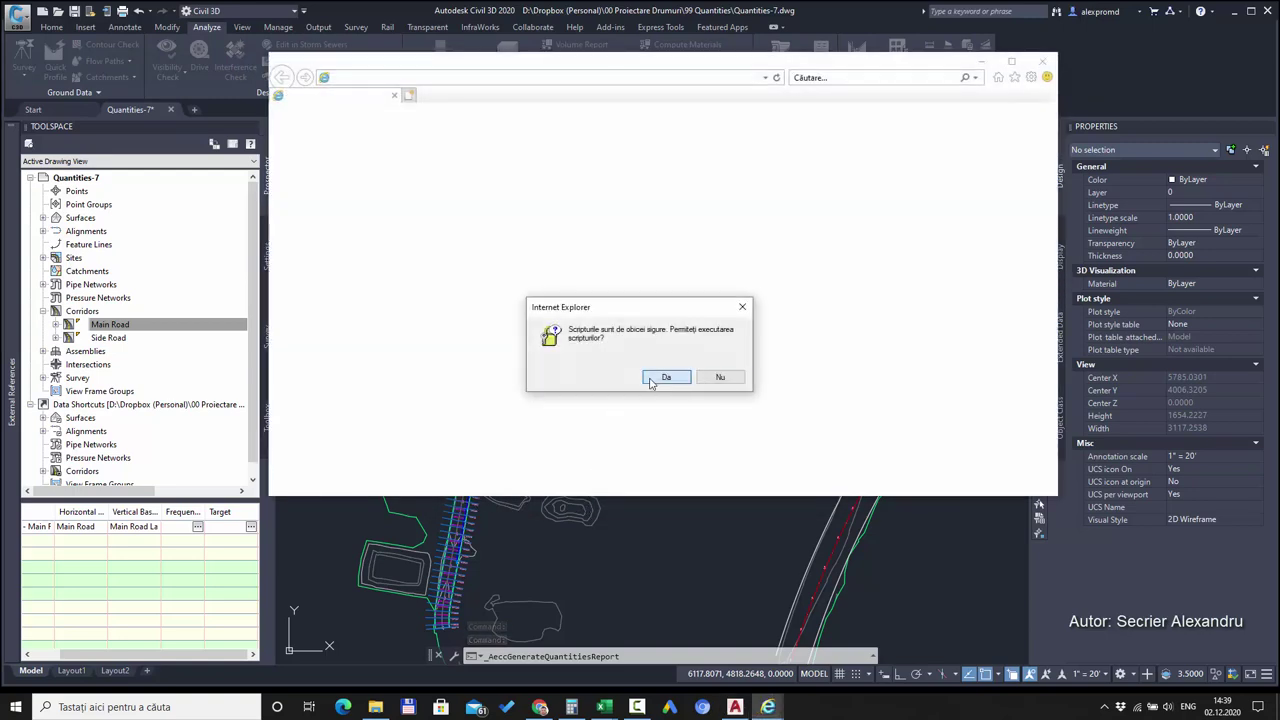
pyautogui.click(655, 378)
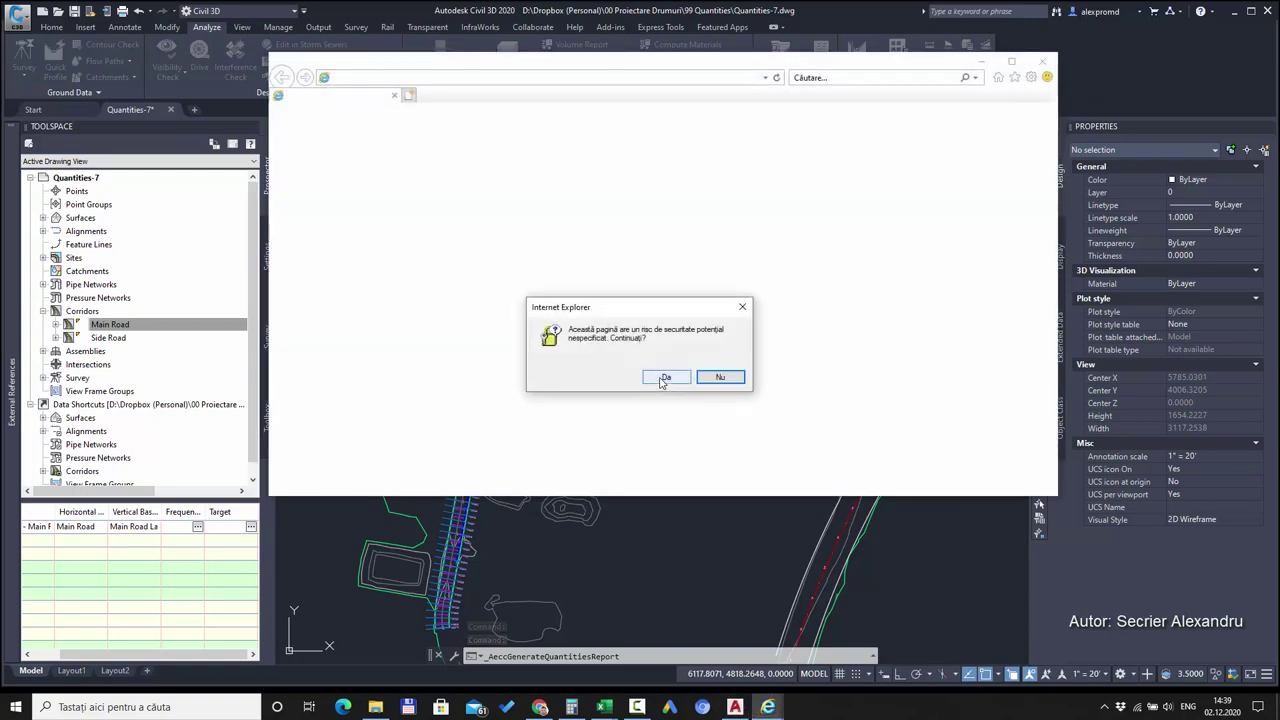
pyautogui.click(664, 376)
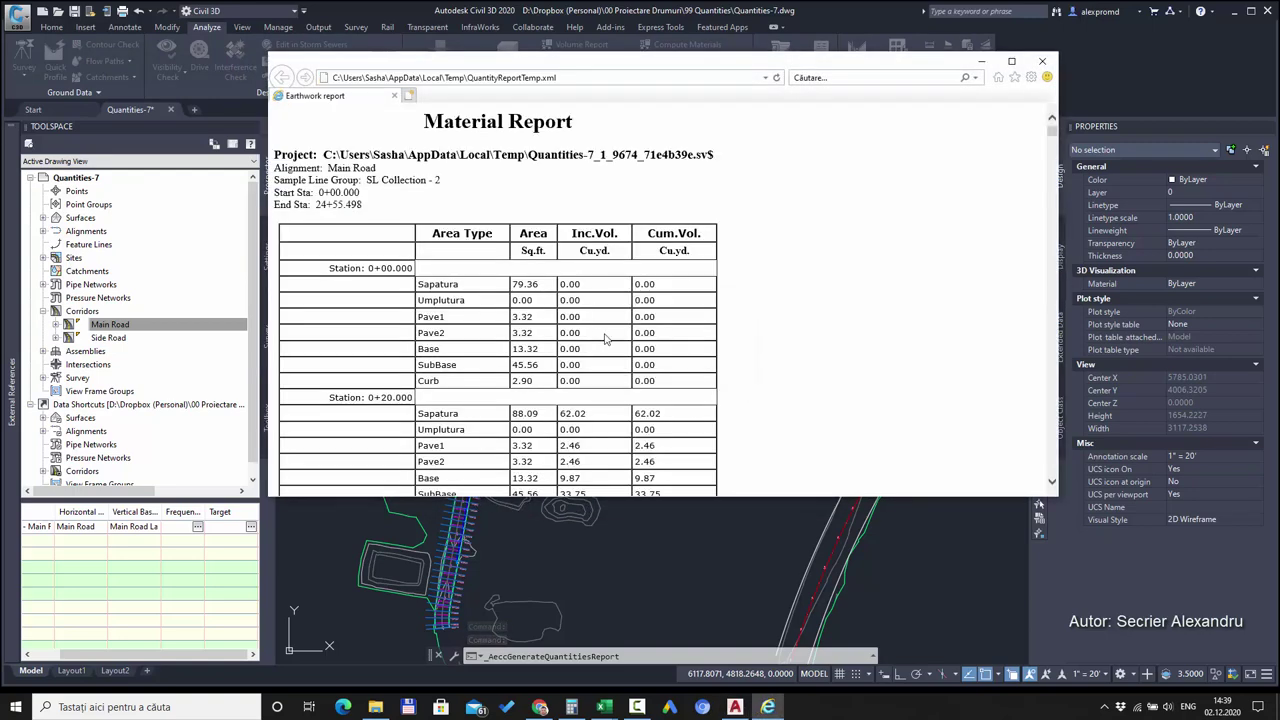
pyautogui.scroll(-10, 620, 330)
pyautogui.scroll(-5, 640, 322)
# - Save the report as an HTML-only web page named 02.htm in Volume Reports
pyautogui.hotkey('ctrl', 's')
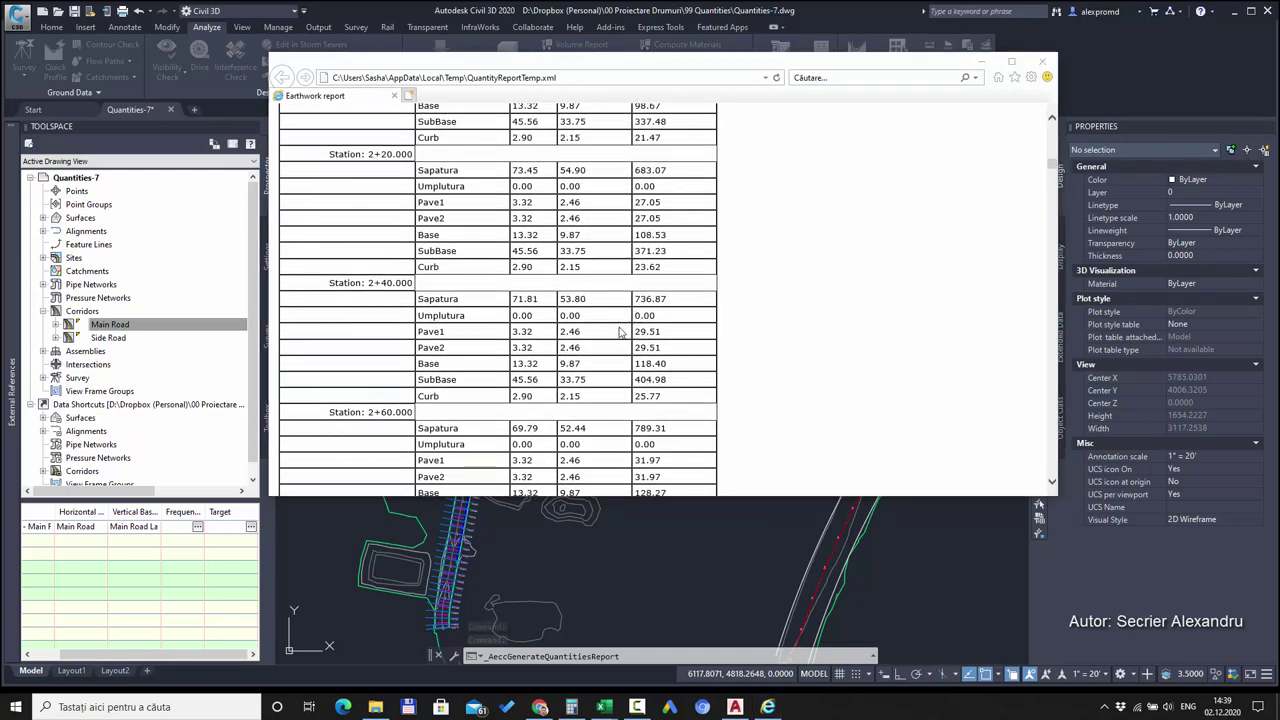
pyautogui.click(448, 360)
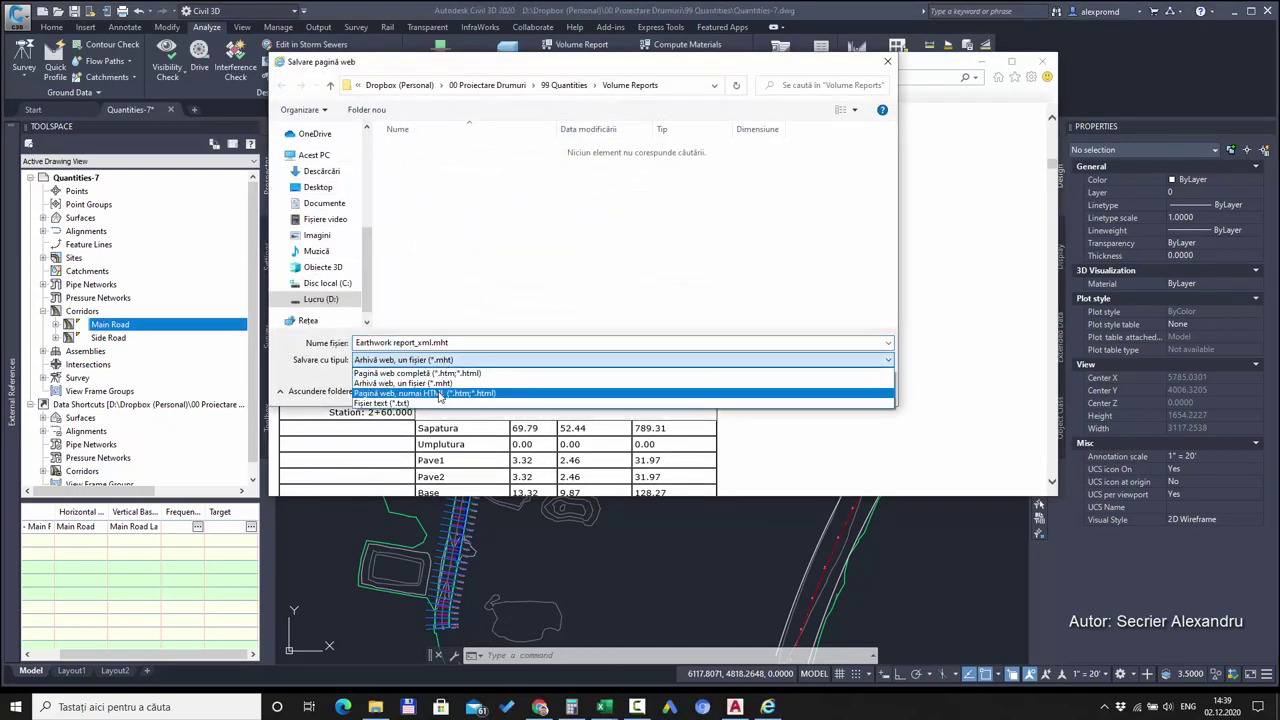
pyautogui.click(442, 395)
pyautogui.click(425, 149)
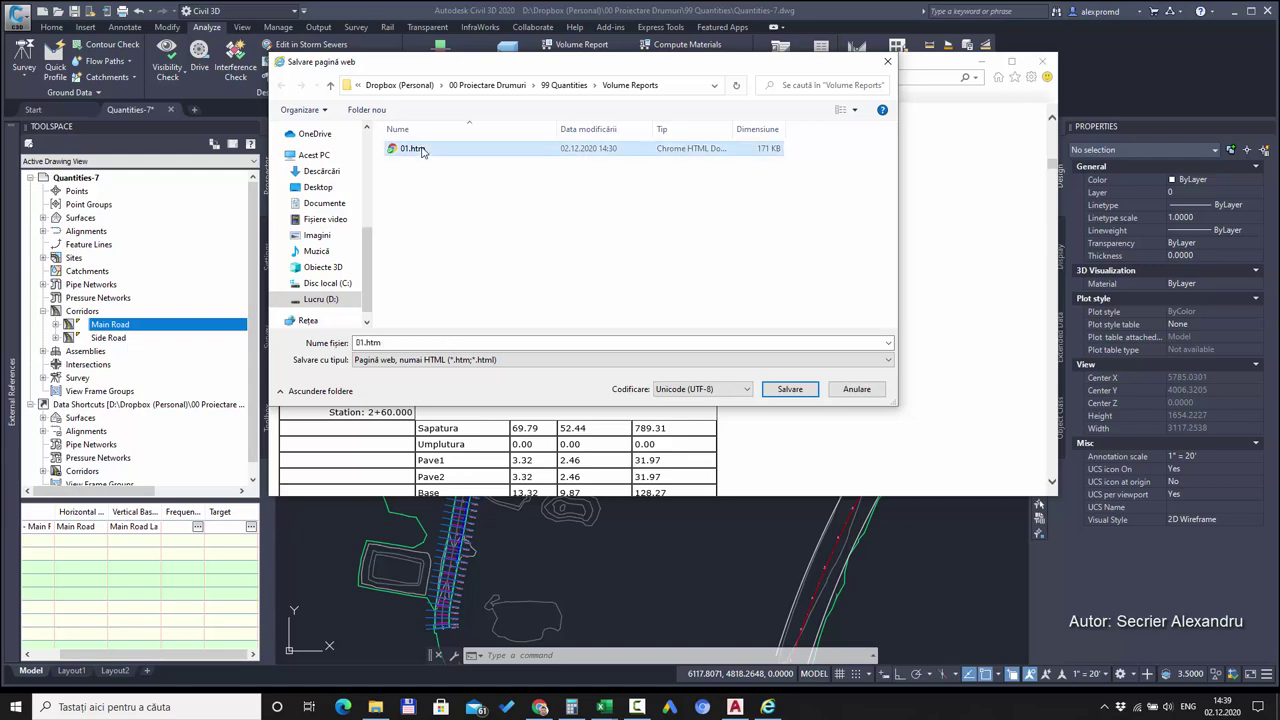
pyautogui.doubleClick(362, 343)
pyautogui.click(362, 343)
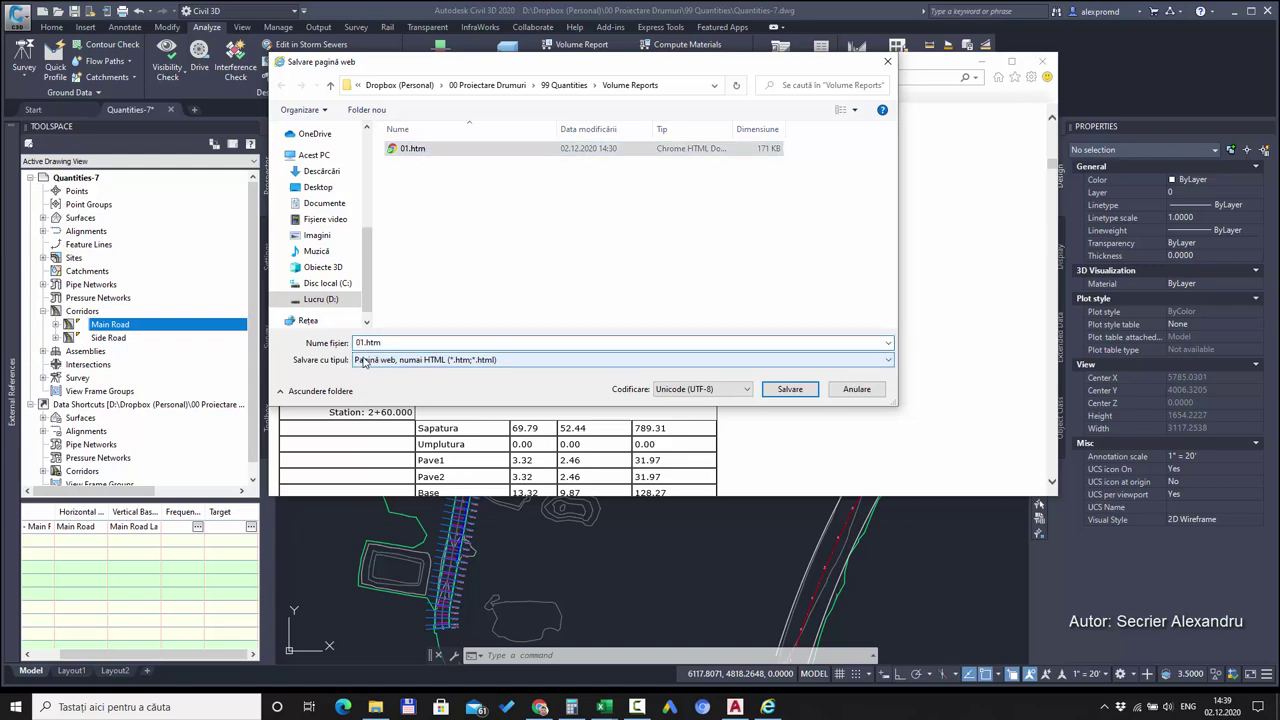
pyautogui.press('BackSpace')
pyautogui.write('2')
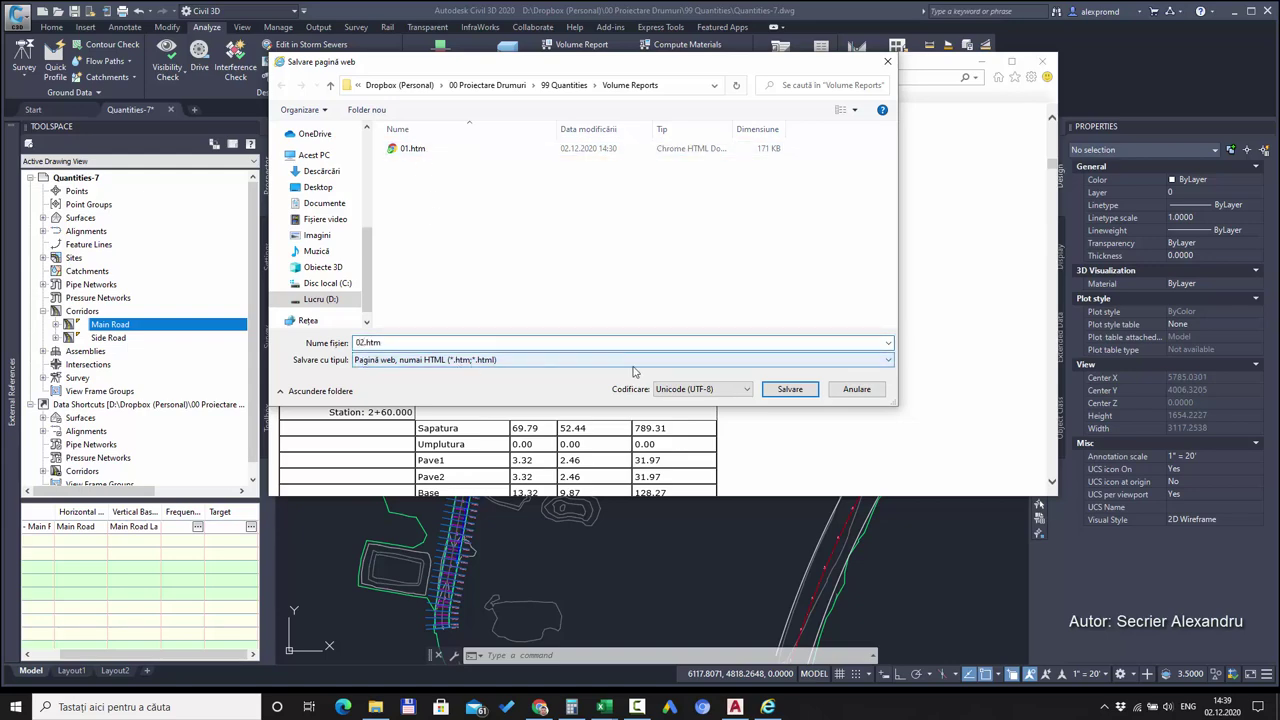
pyautogui.click(790, 389)
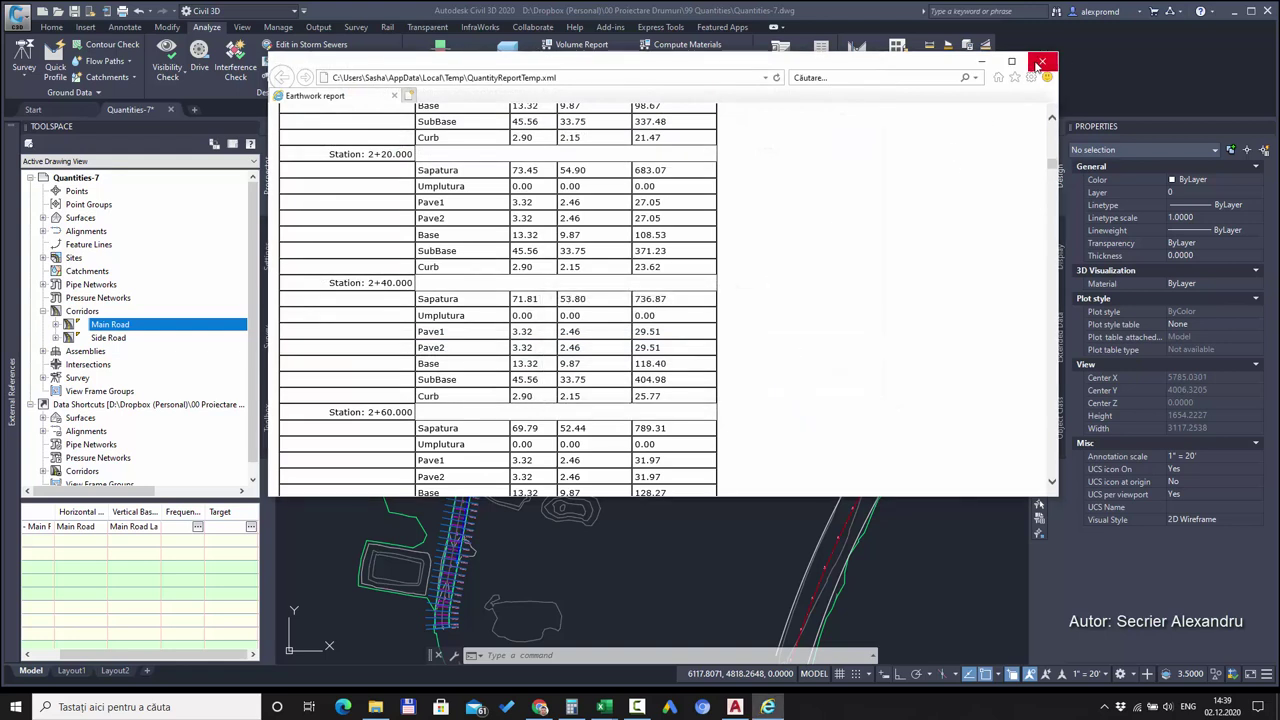
# - Confirm 02.htm (171 KB) sits beside 01.htm in Volume Reports, returning to Quantities.xlsx
pyautogui.moveTo(604, 707)
pyautogui.moveTo(643, 641)
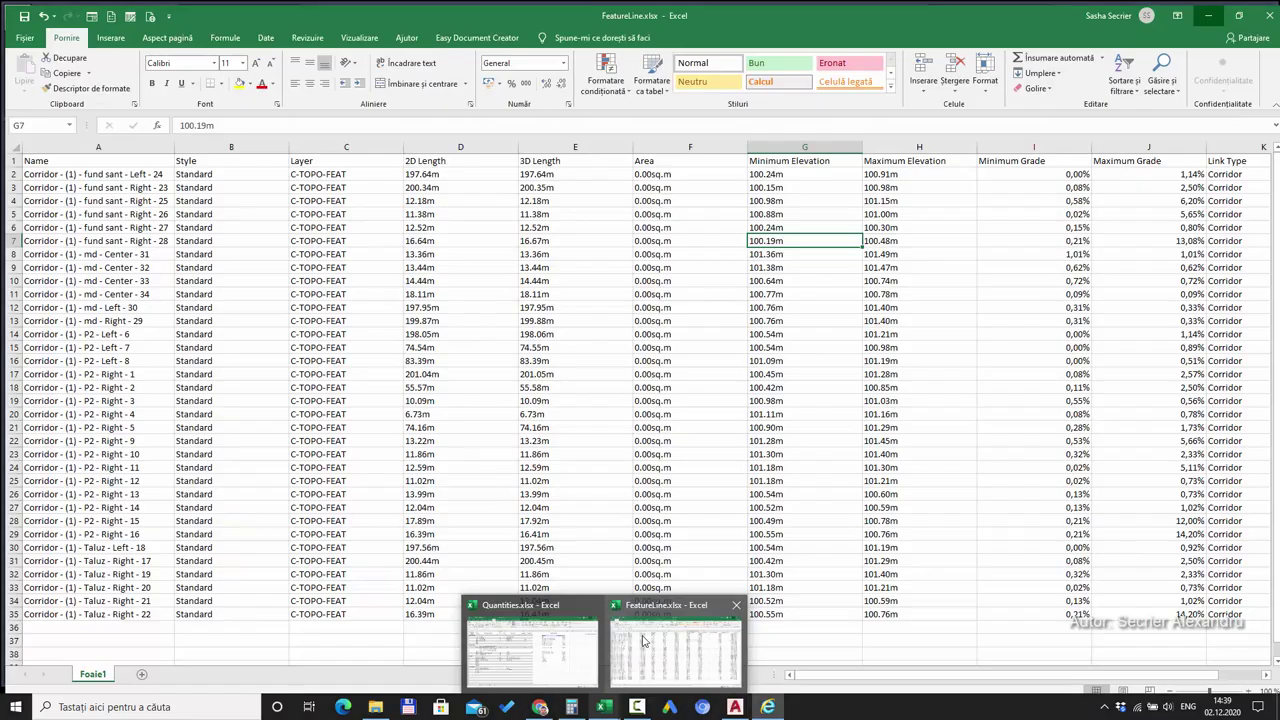
pyautogui.click(530, 645)
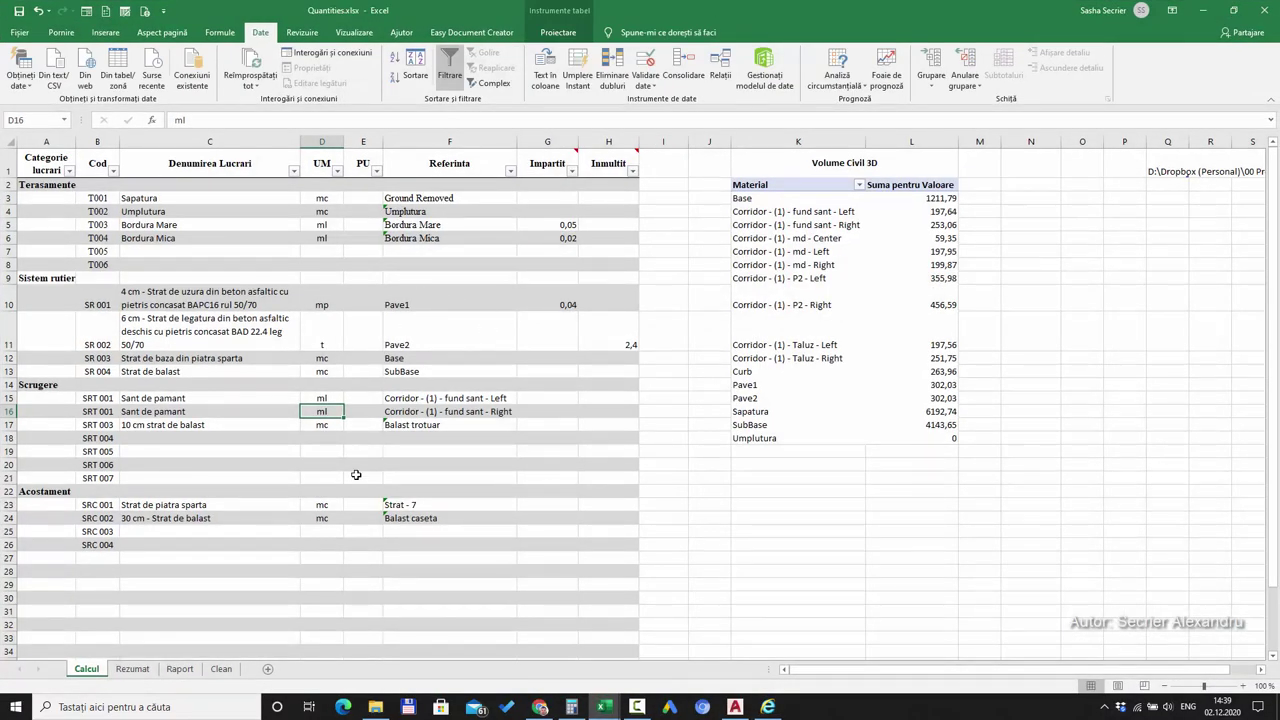
pyautogui.click(377, 645)
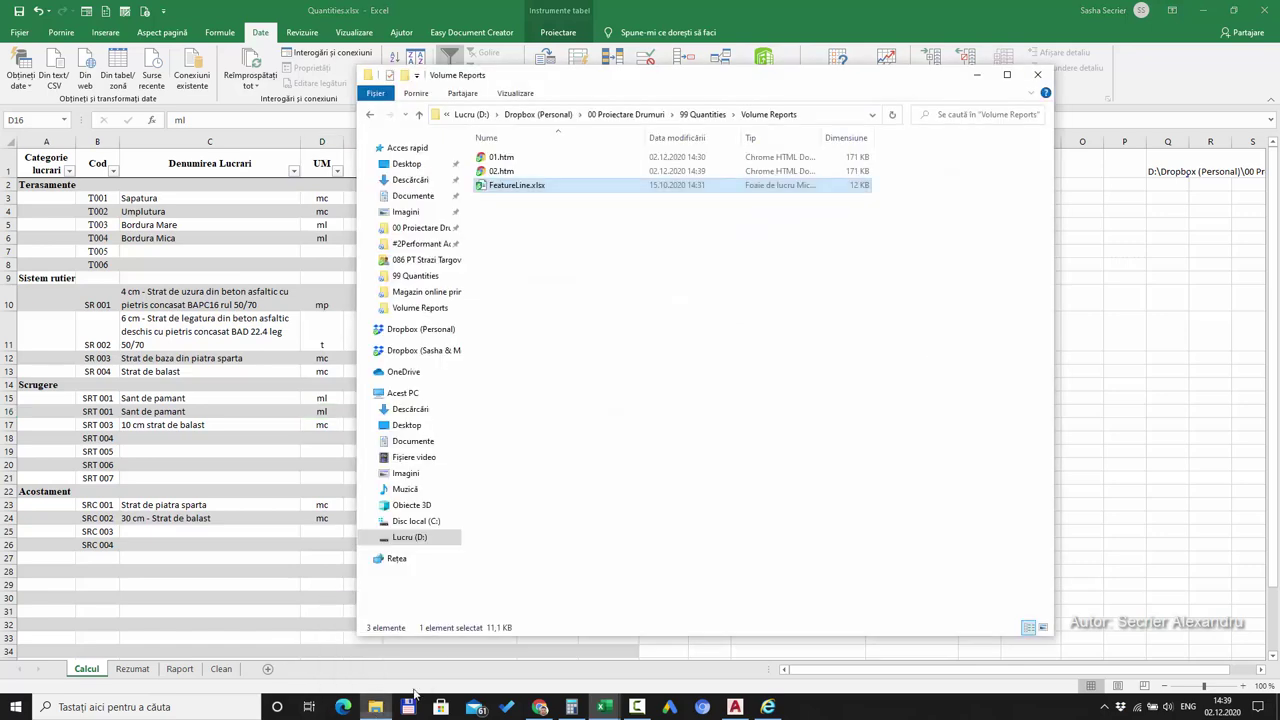
pyautogui.click(506, 171)
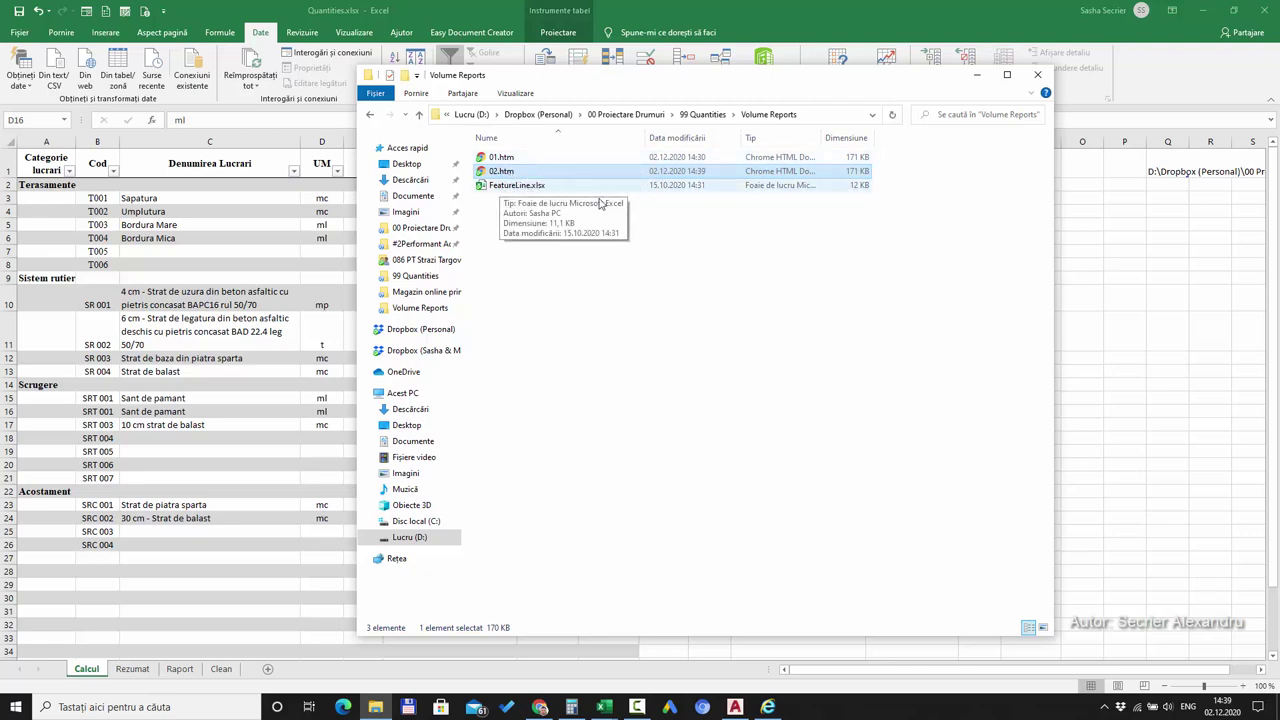
pyautogui.click(977, 75)
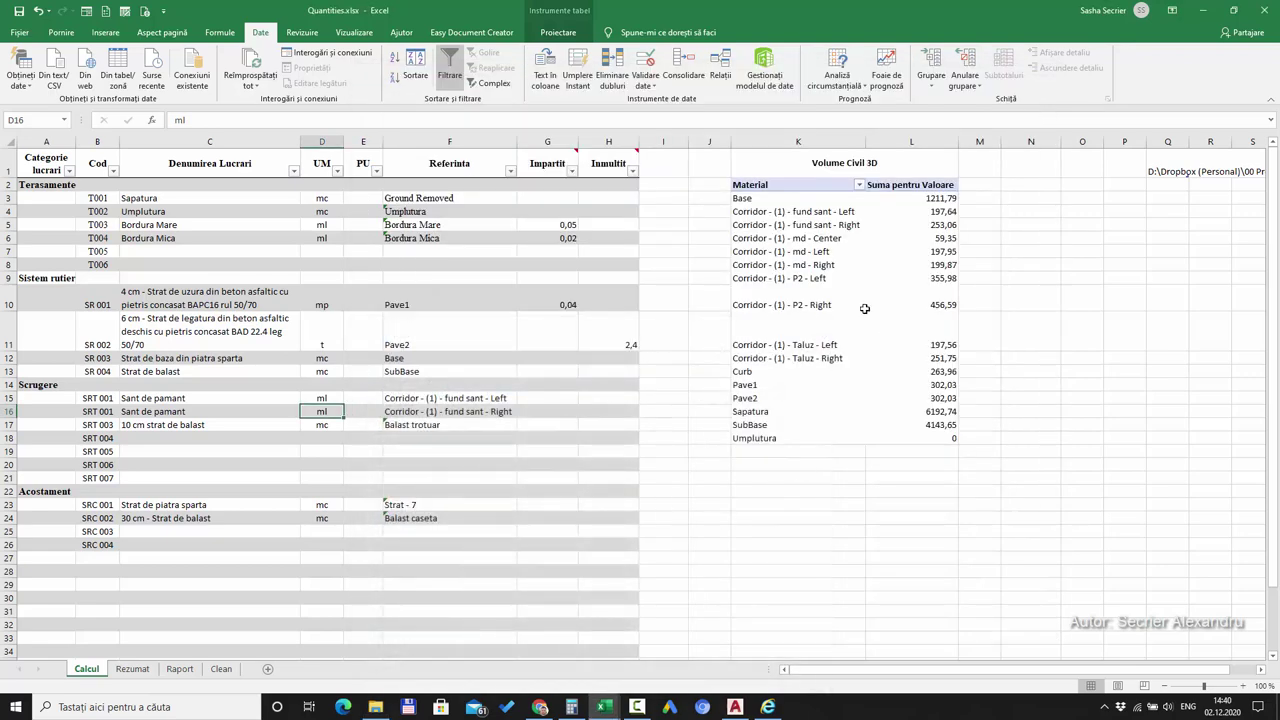
# - Refresh the Volume Civil 3D pivot on Calcul and check the updated Curb to Umplutura quantities
pyautogui.rightClick(789, 357)
pyautogui.click(848, 87)
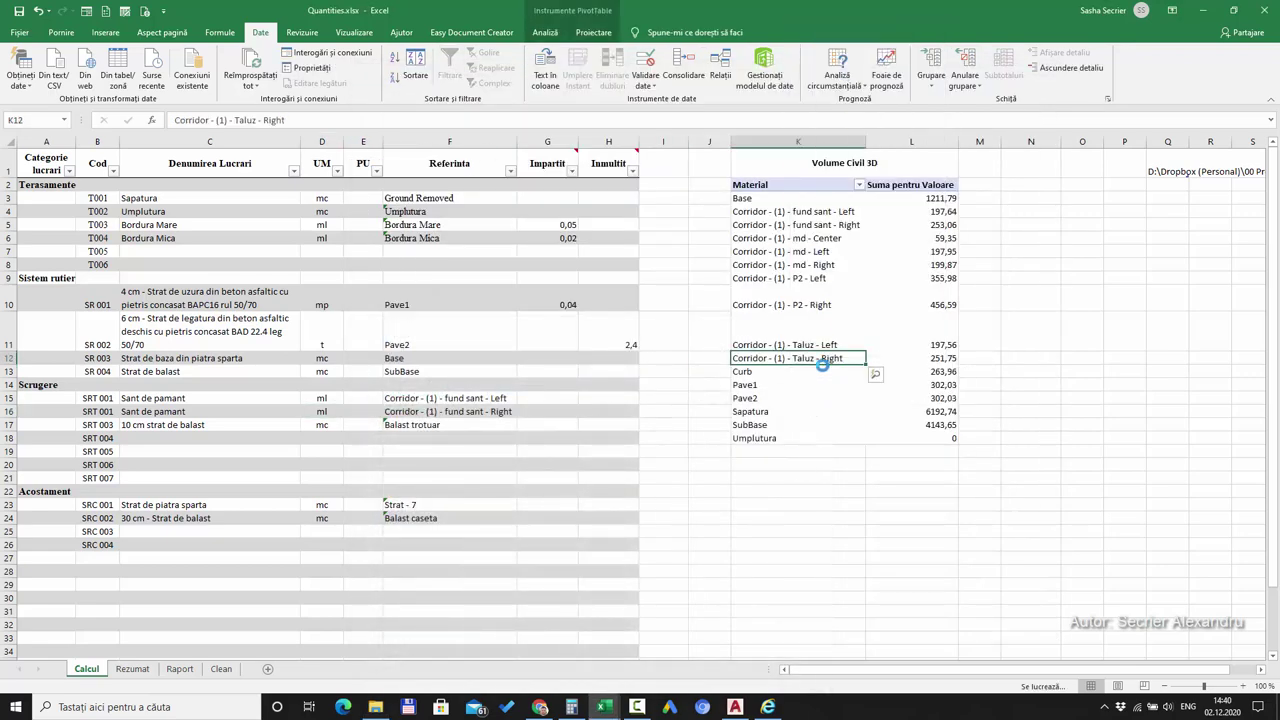
pyautogui.click(930, 372)
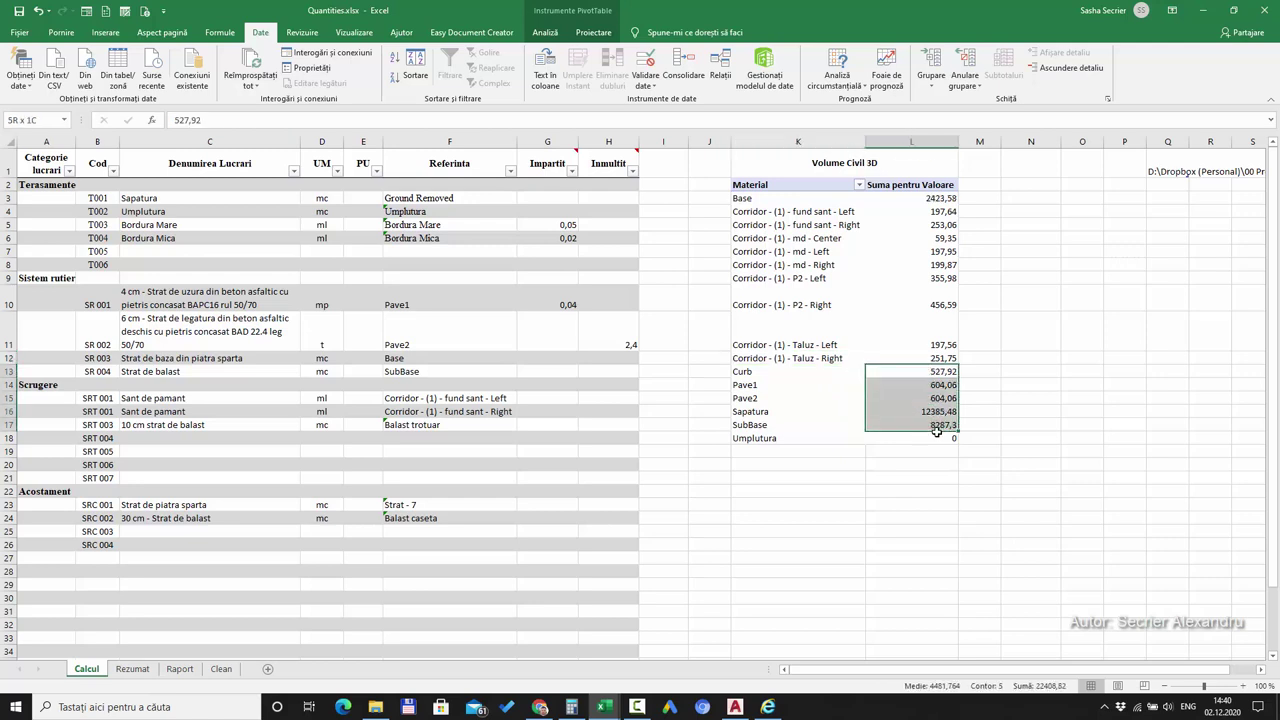
pyautogui.moveTo(930, 372); pyautogui.dragTo(937, 437)
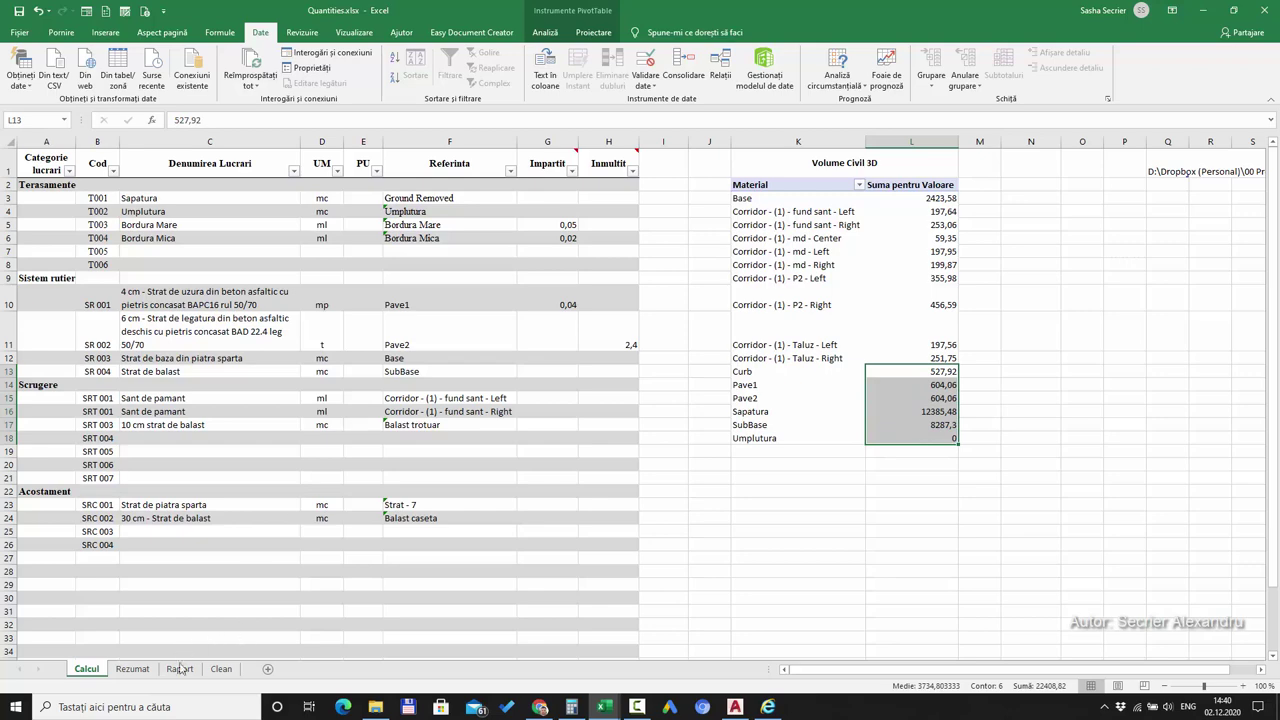
# - Refresh the Rezumat pivot and check its totals, e.g. SR 004 at 8.287,30
pyautogui.click(132, 669)
pyautogui.rightClick(630, 208)
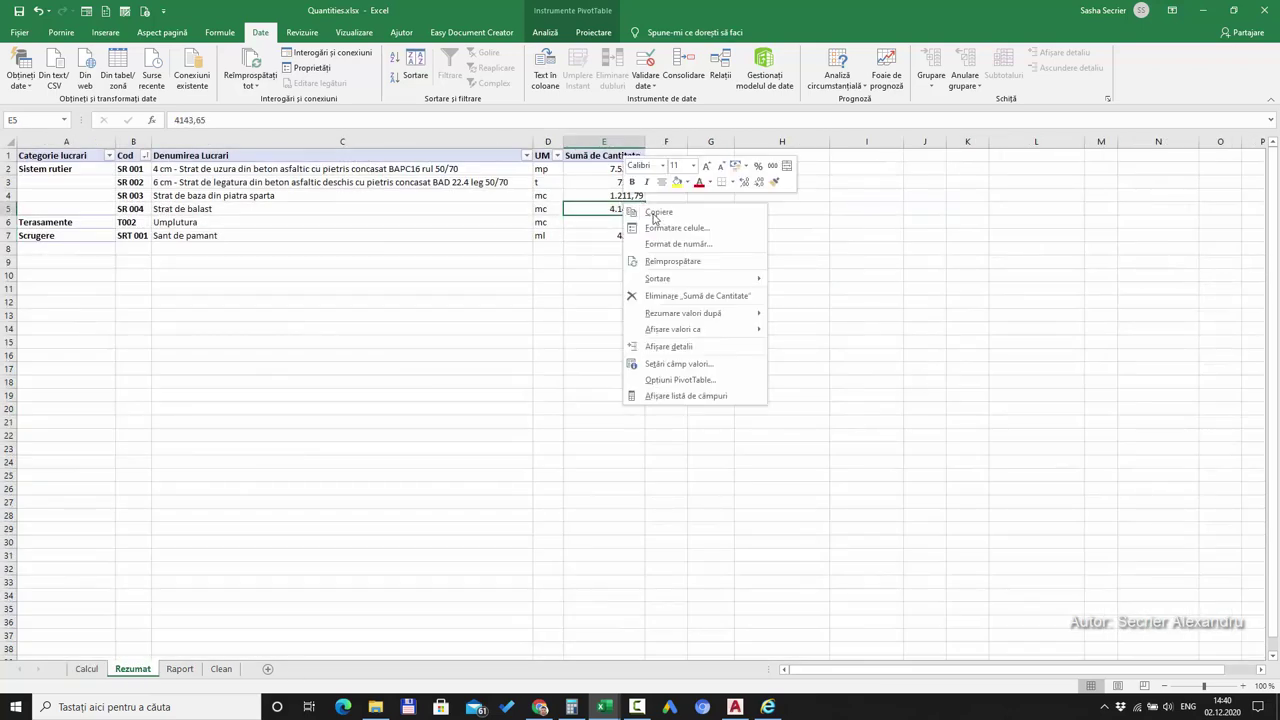
pyautogui.click(650, 262)
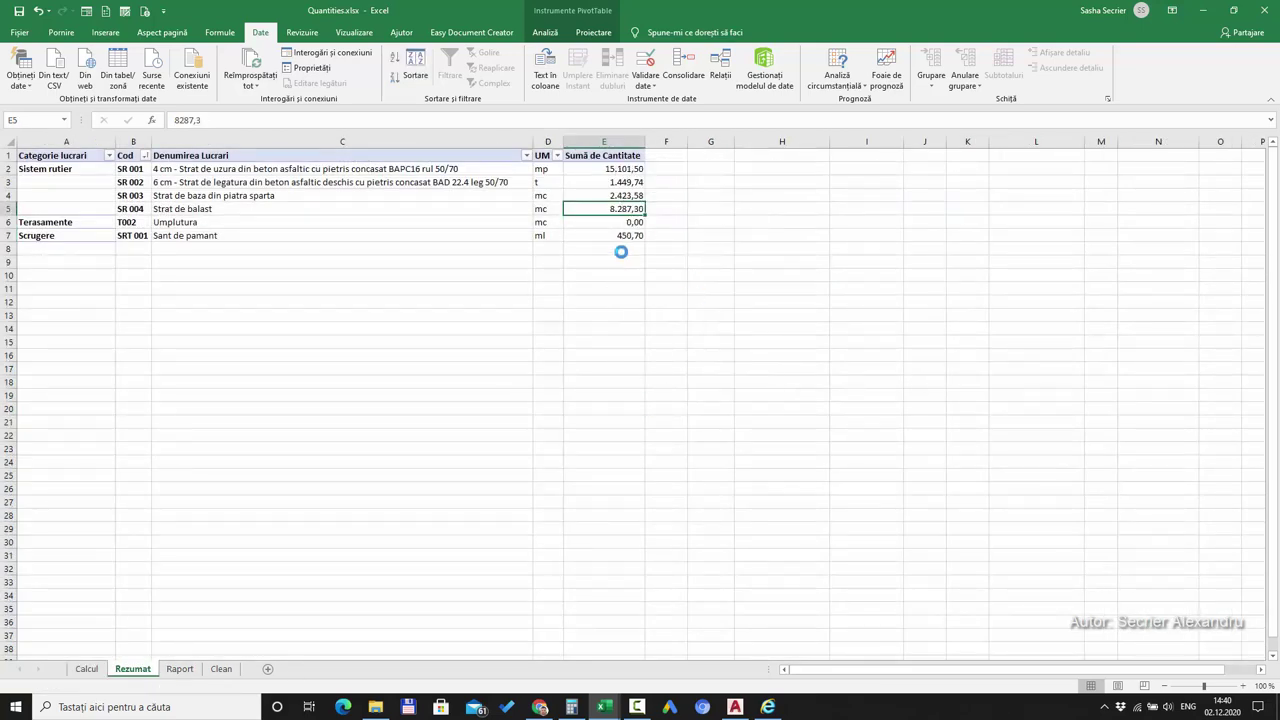
pyautogui.moveTo(603, 169); pyautogui.dragTo(603, 235)
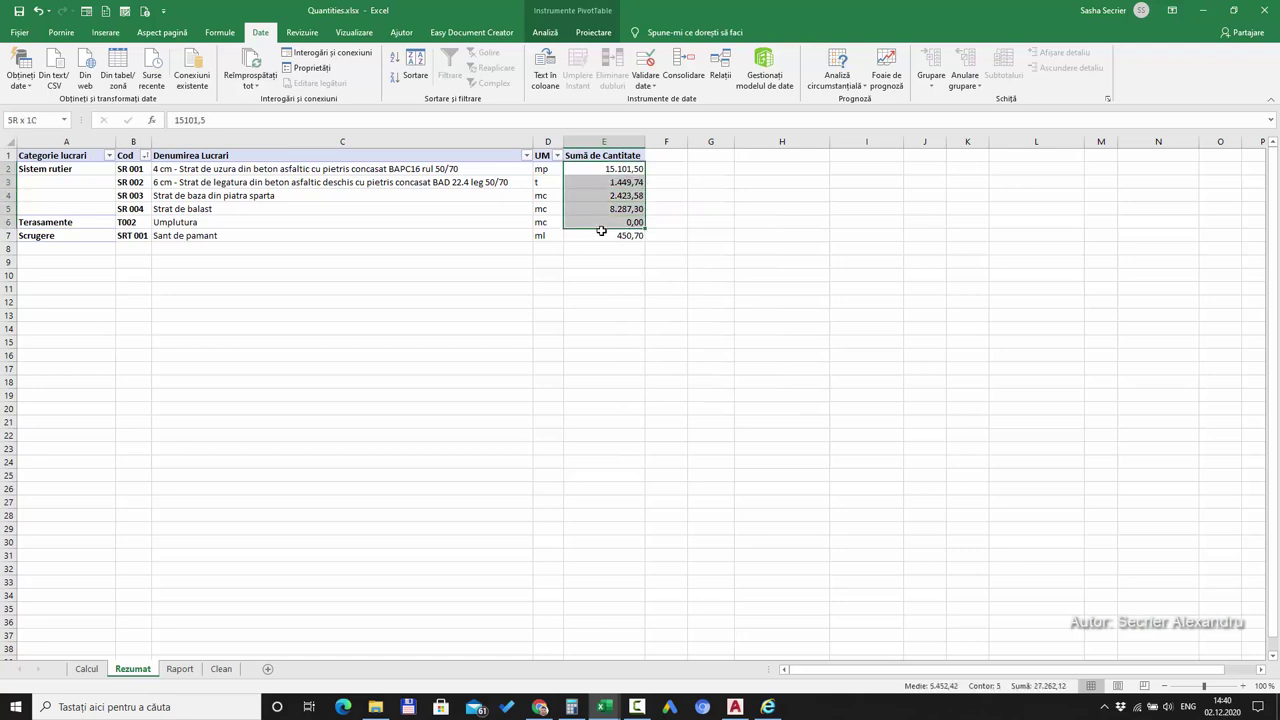
pyautogui.click(425, 210)
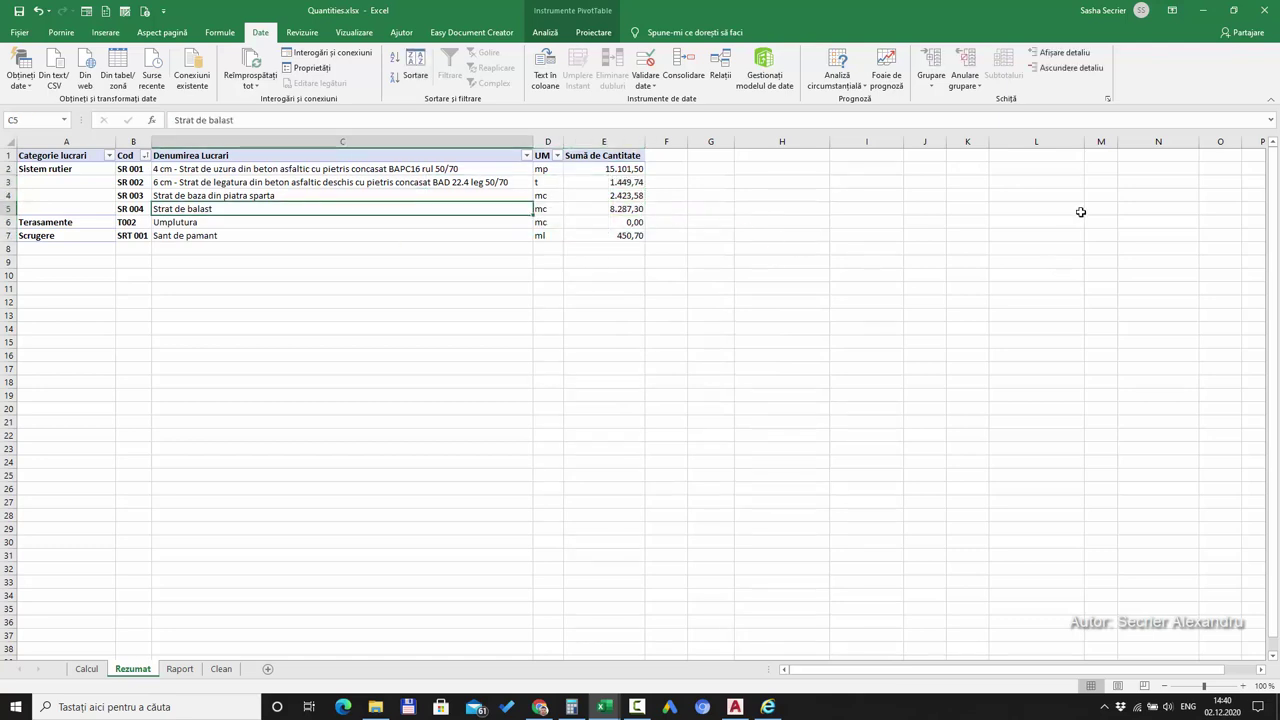
pyautogui.click(545, 32)
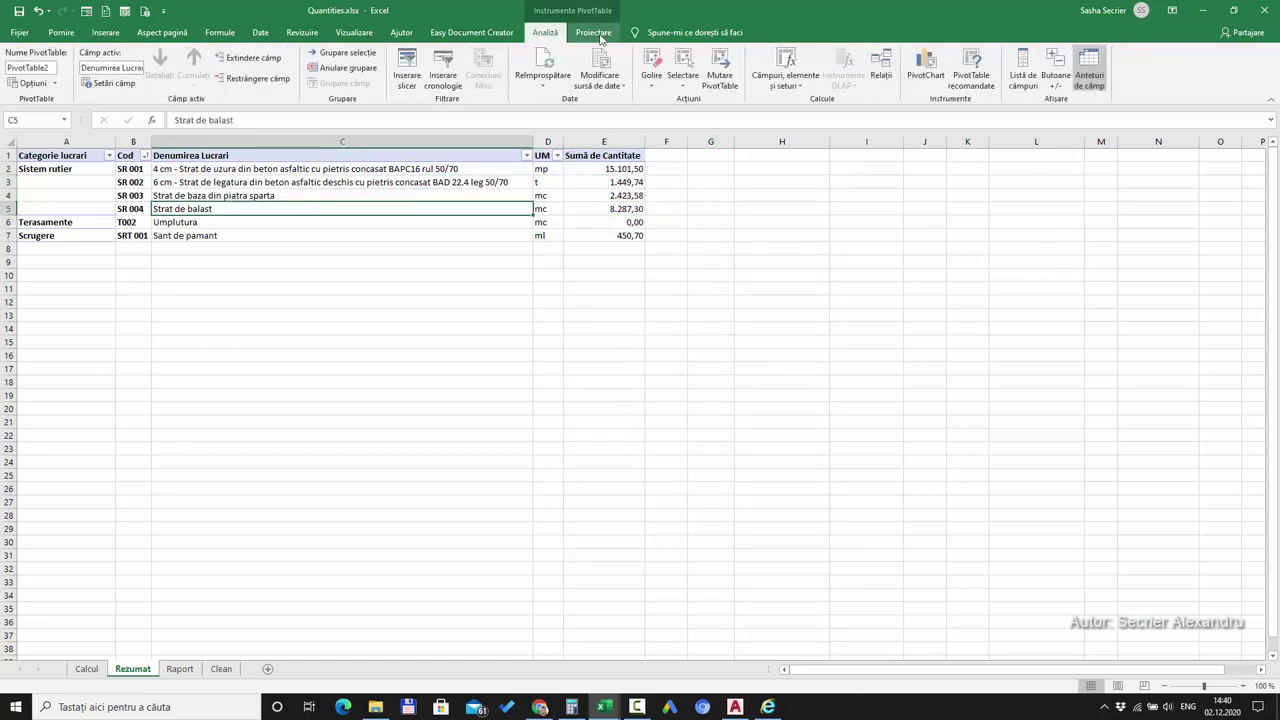
pyautogui.click(1020, 80)
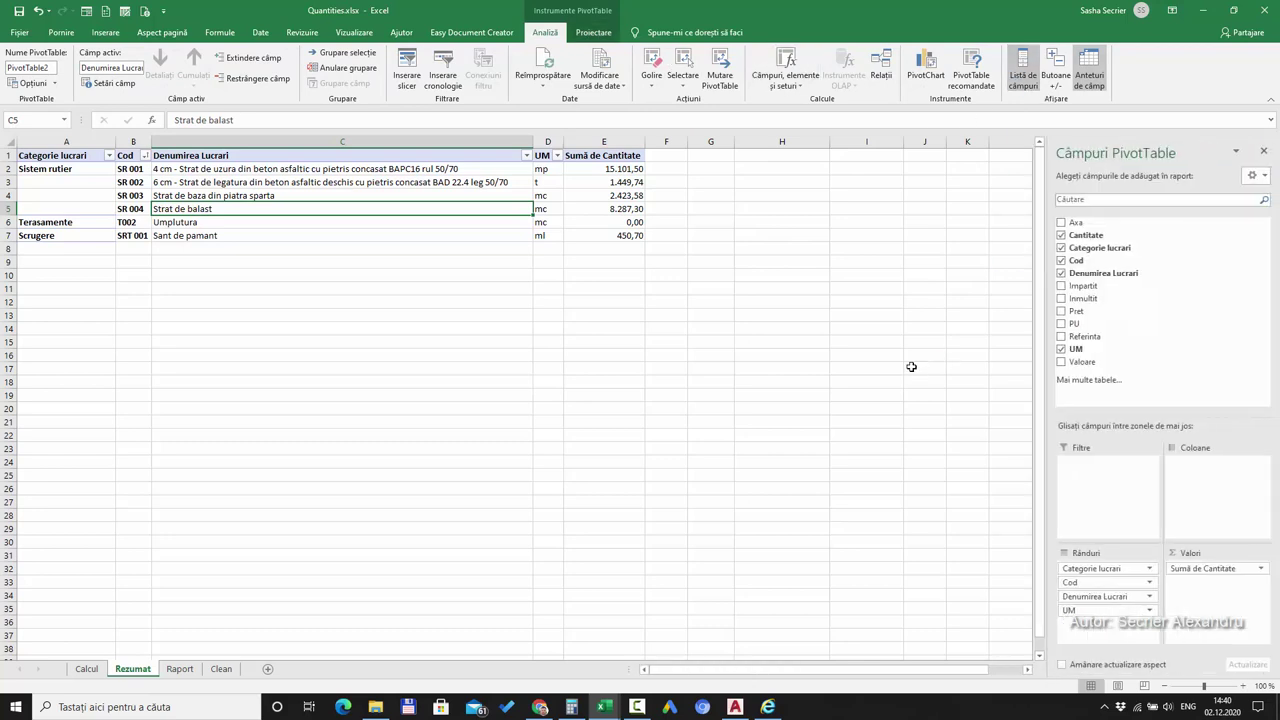
pyautogui.moveTo(1078, 222); pyautogui.dragTo(1130, 568)
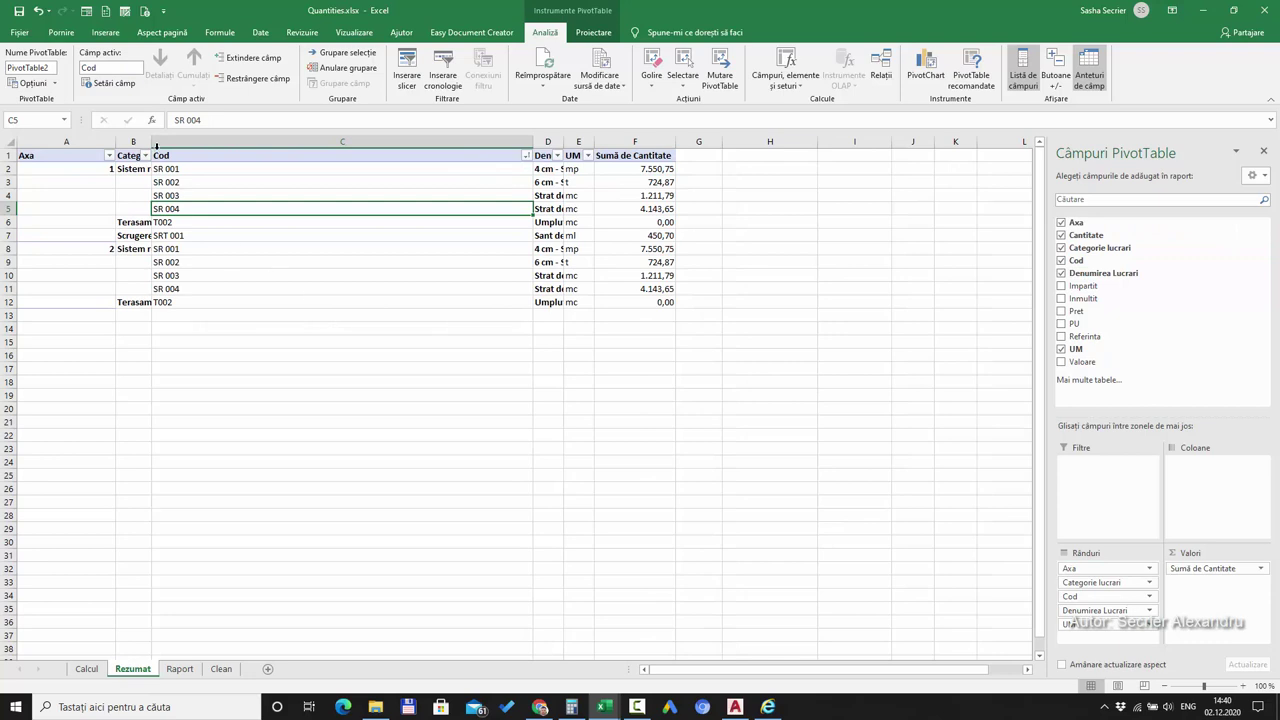
pyautogui.doubleClick(153, 146)
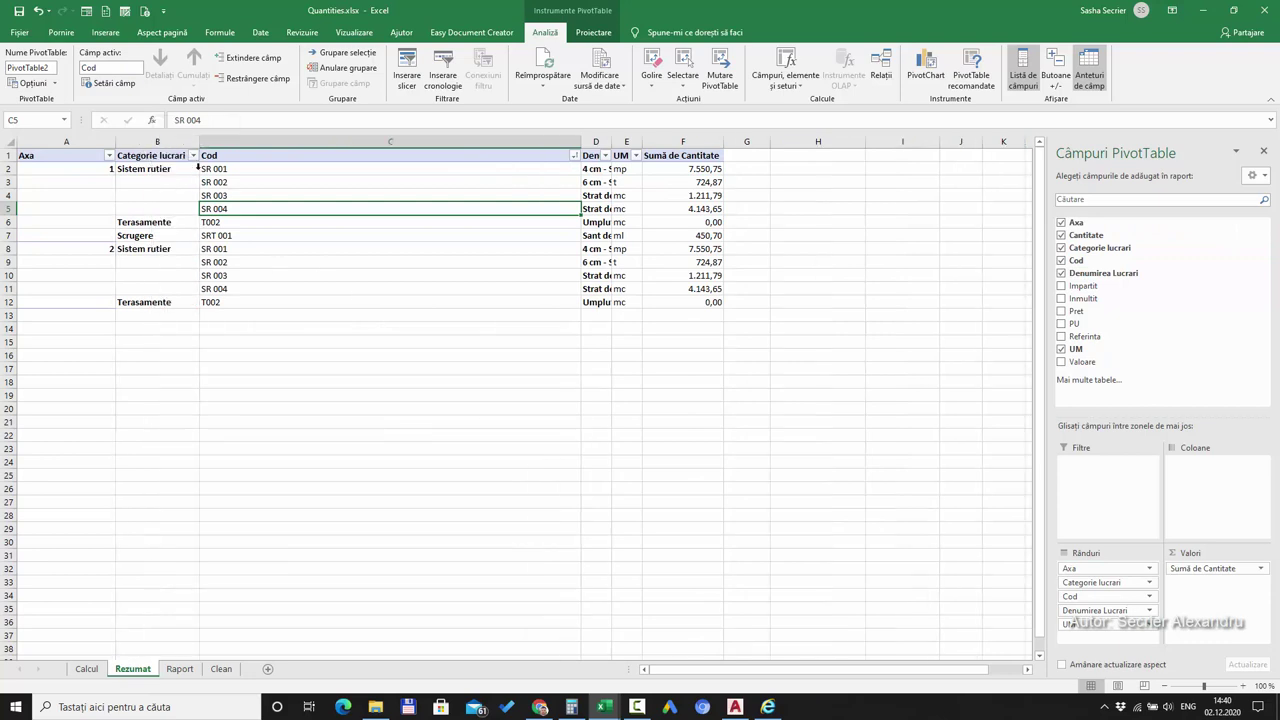
pyautogui.doubleClick(579, 141)
pyautogui.doubleClick(263, 141)
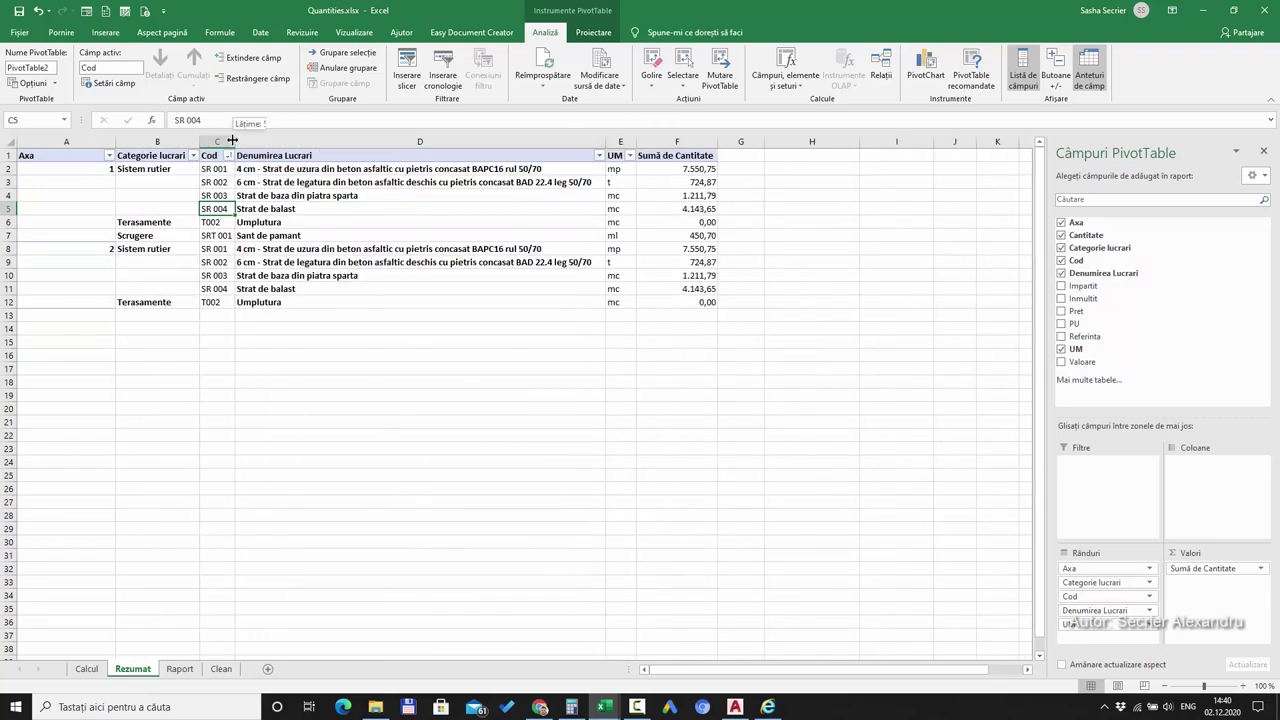
pyautogui.doubleClick(232, 141)
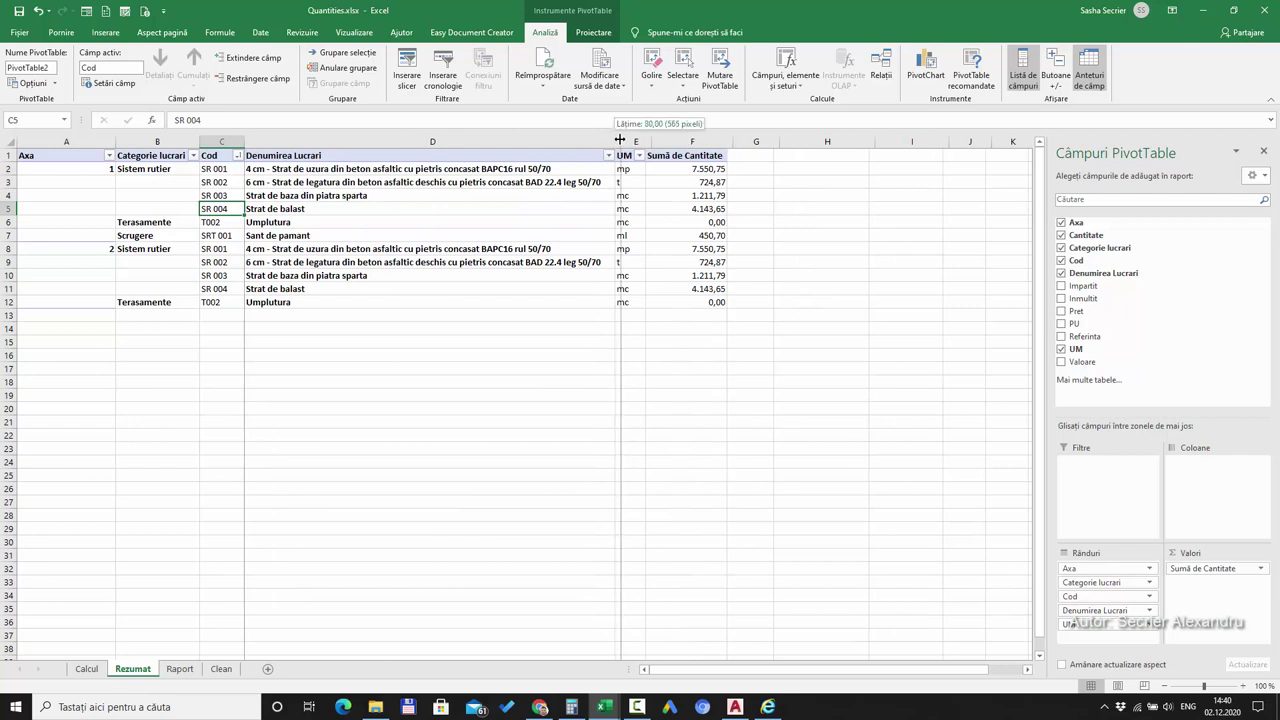
pyautogui.doubleClick(620, 141)
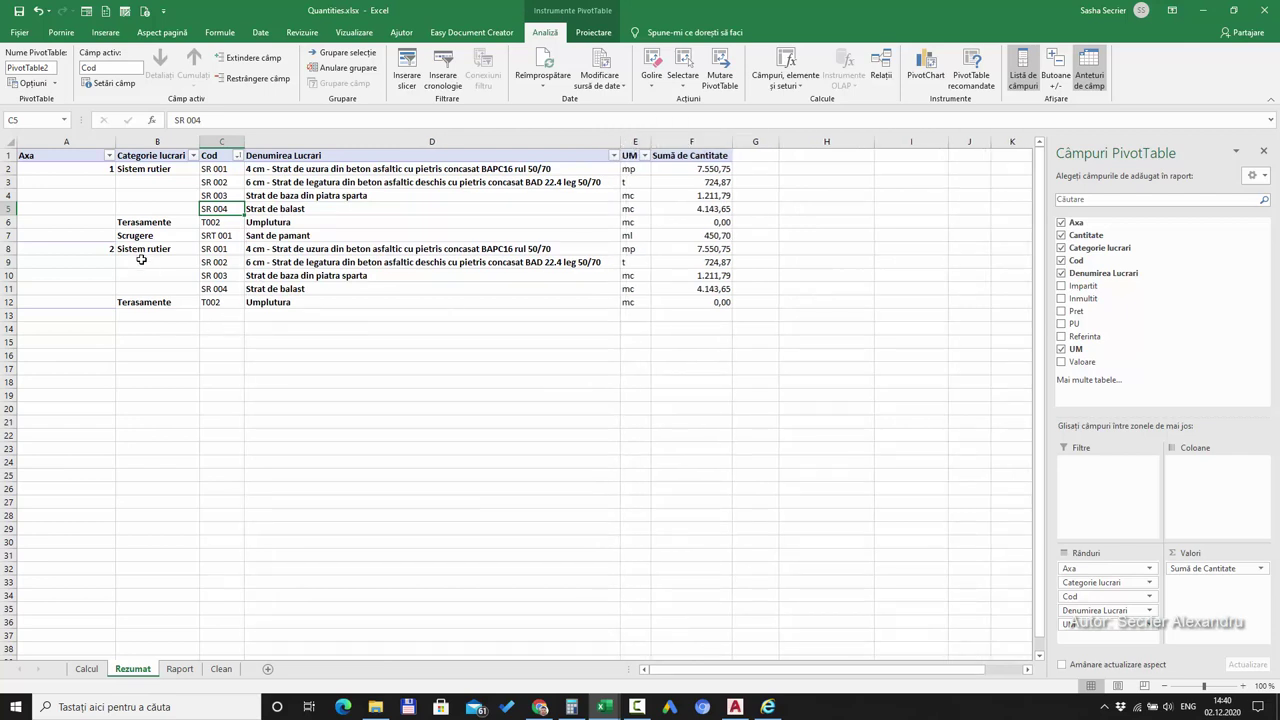
pyautogui.moveTo(88, 169)
pyautogui.mouseDown()
pyautogui.moveTo(507, 234)
pyautogui.moveTo(676, 234)
pyautogui.mouseUp()
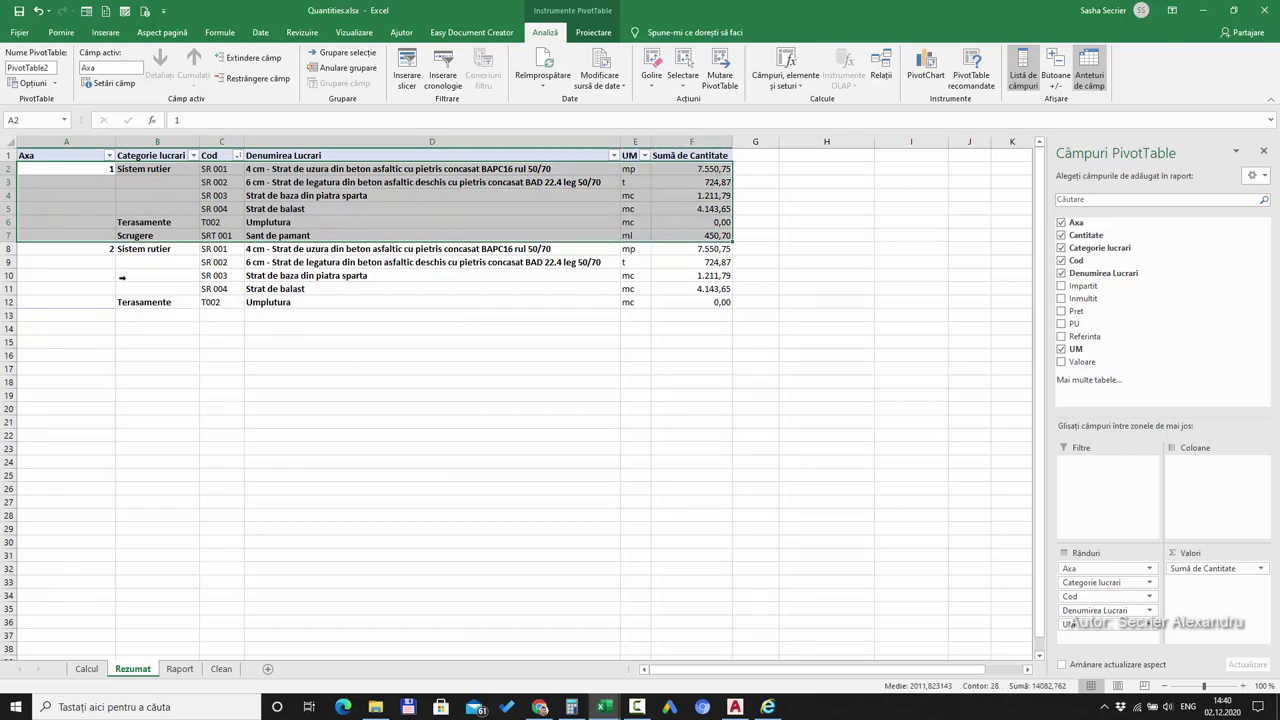
pyautogui.moveTo(88, 250); pyautogui.dragTo(700, 306)
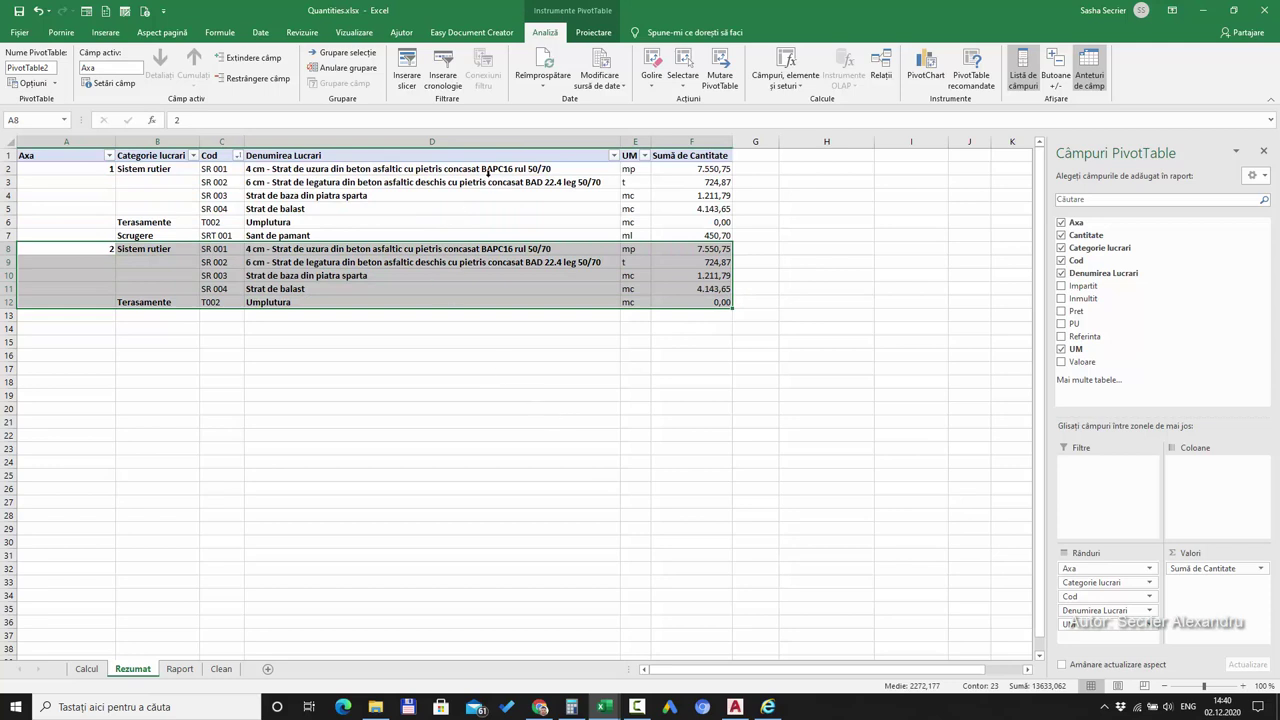
pyautogui.click(551, 170)
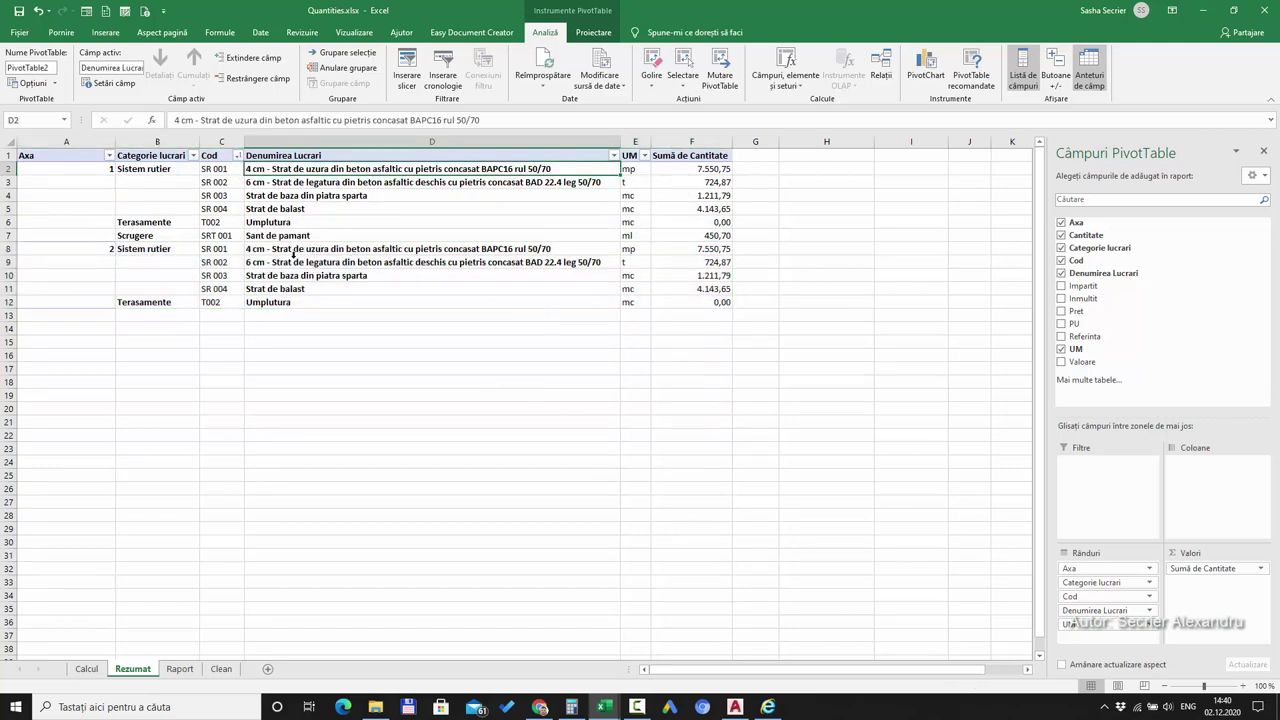
pyautogui.click(503, 249)
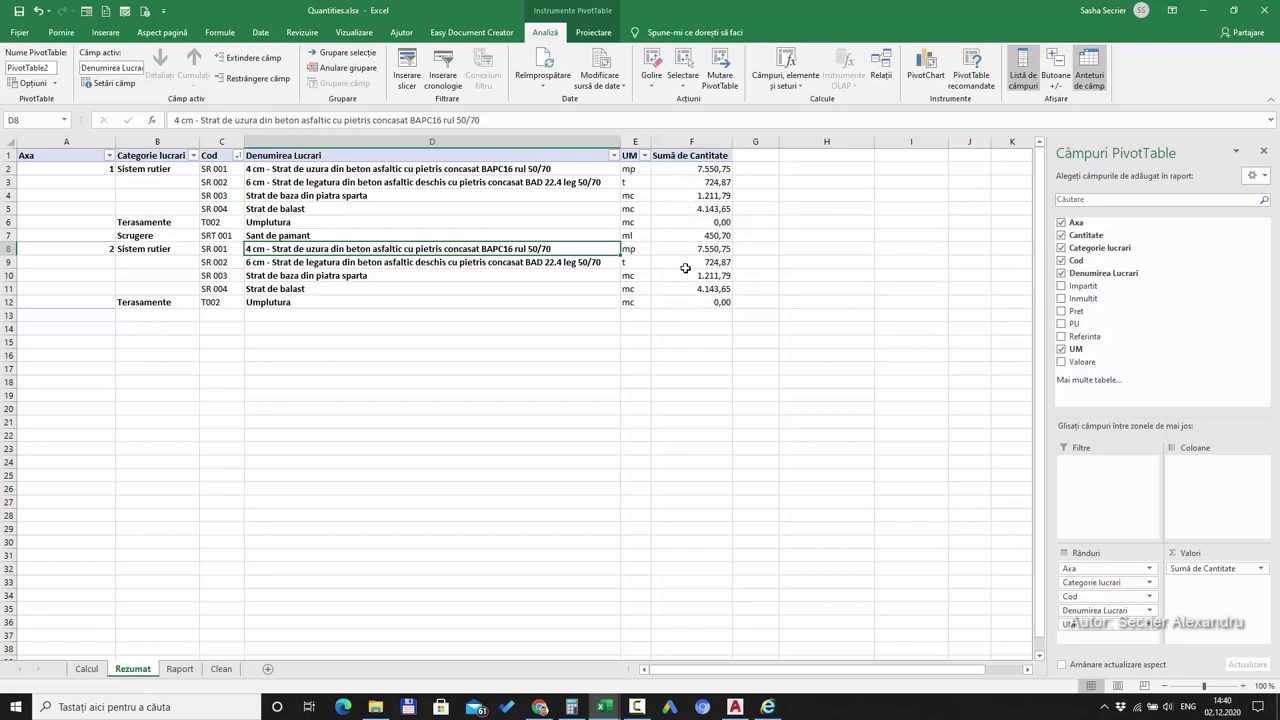
# - Compute corridor materials in Civil 3D for the chosen sample line group
pyautogui.click(735, 707)
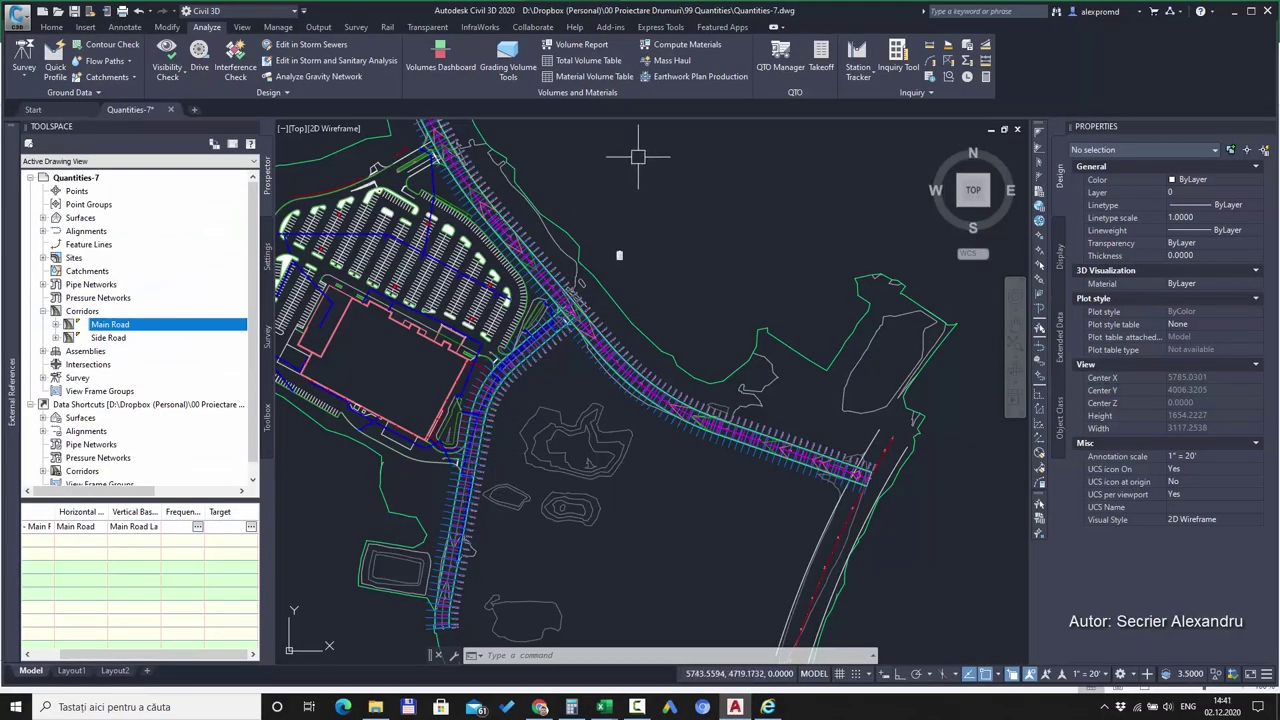
pyautogui.click(672, 46)
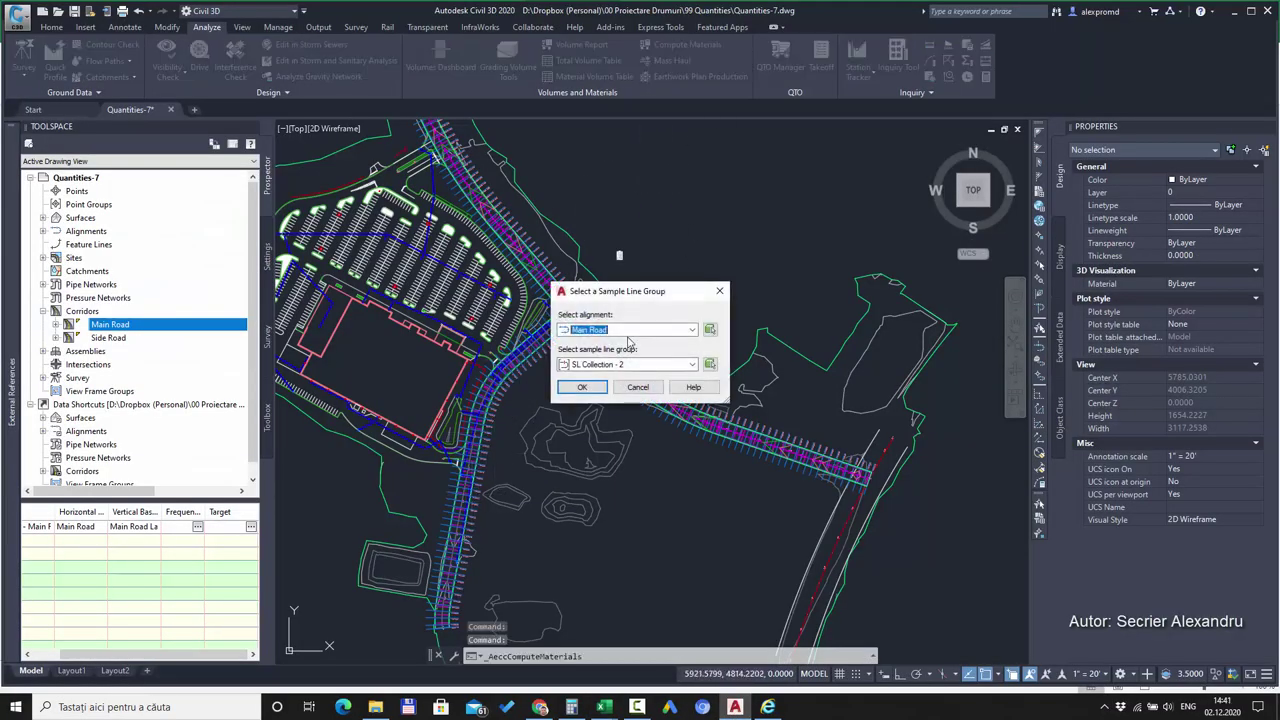
pyautogui.click(581, 387)
# - Generate the Side Road quantities report using the selected style sheet file
pyautogui.click(578, 46)
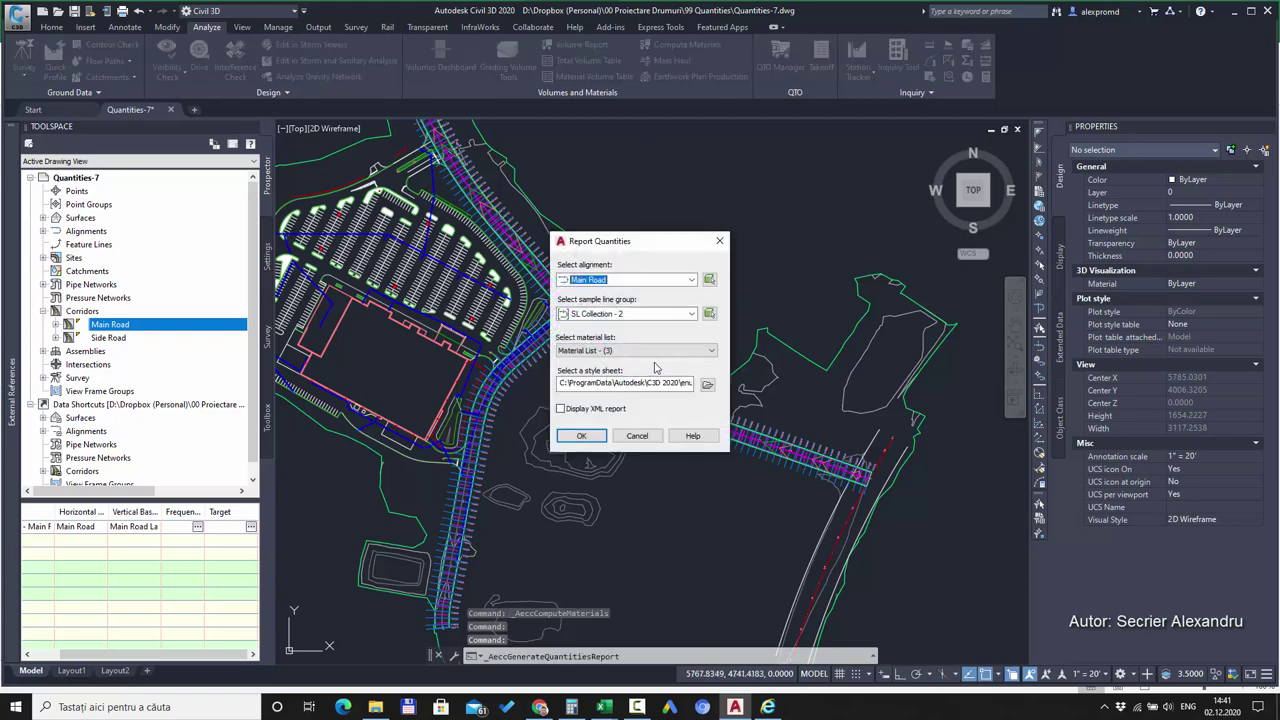
pyautogui.click(620, 280)
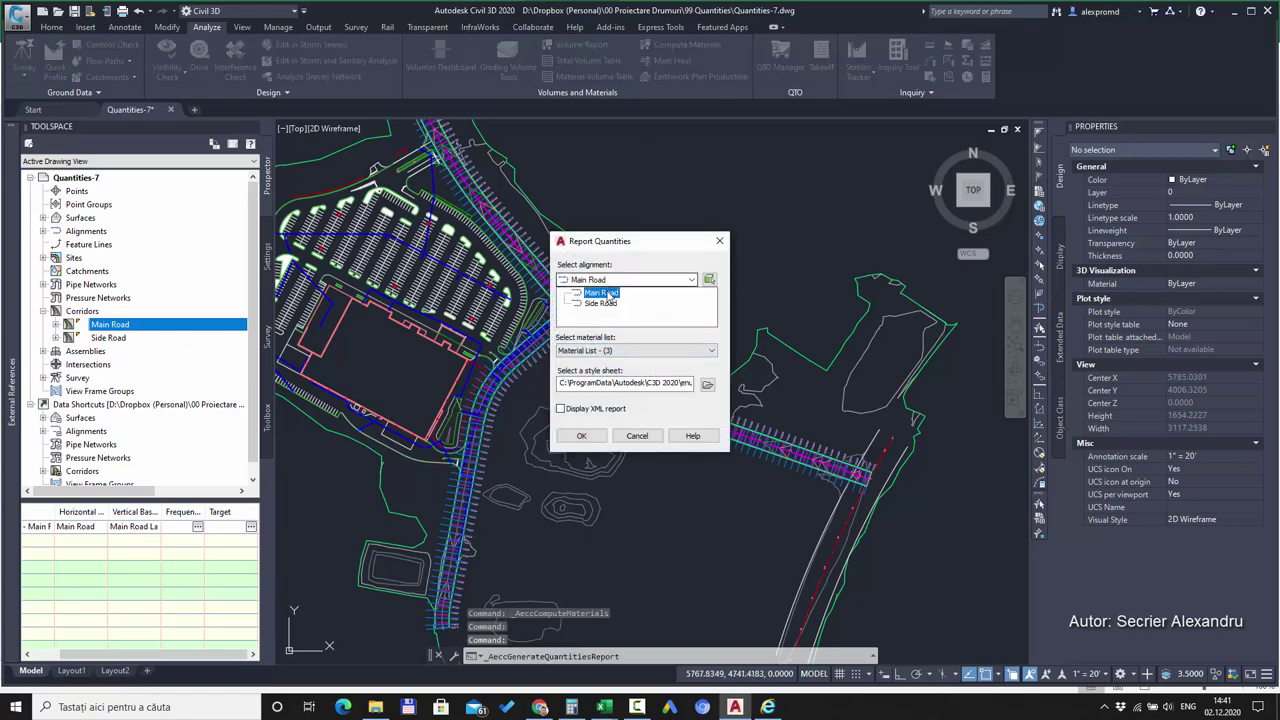
pyautogui.click(602, 313)
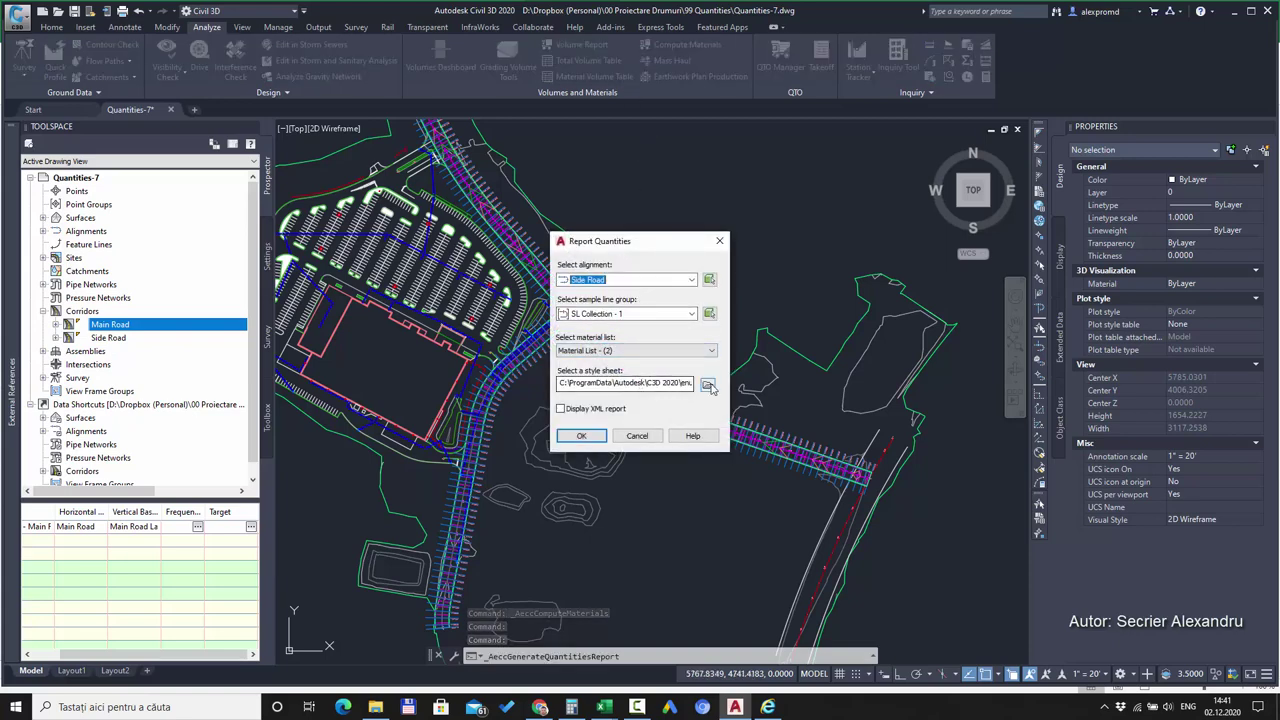
pyautogui.click(707, 385)
pyautogui.doubleClick(580, 279)
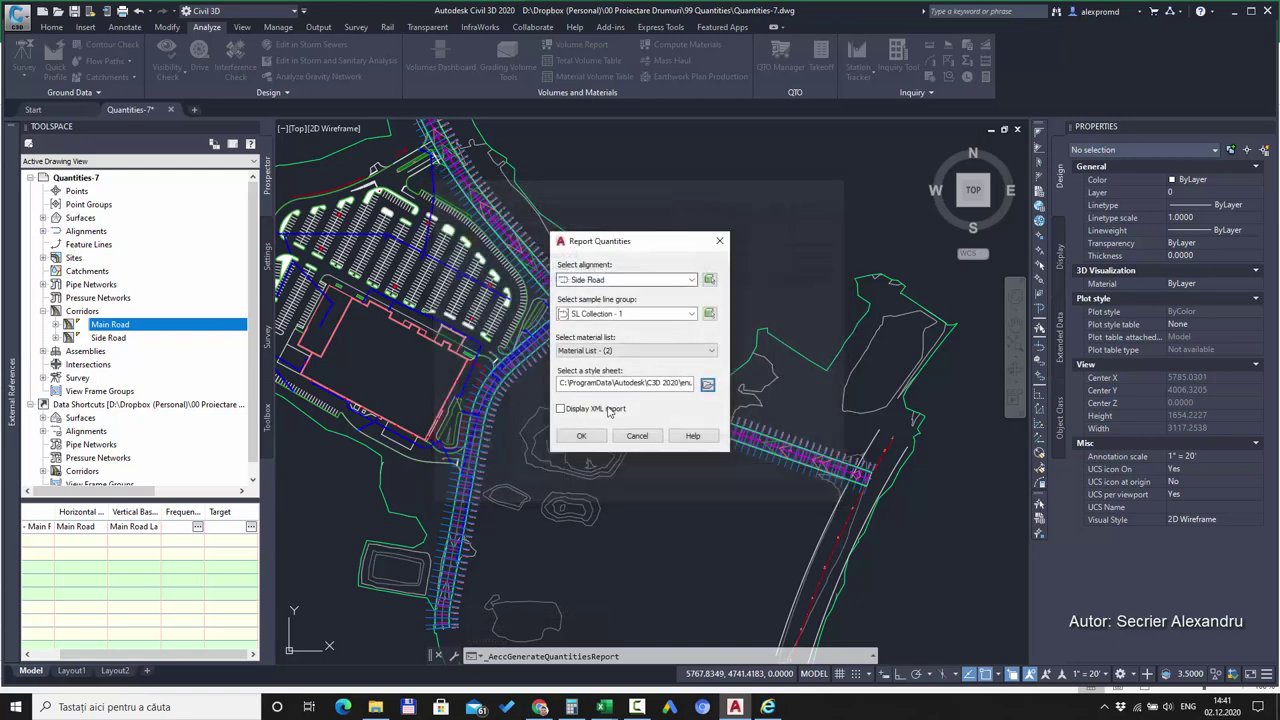
pyautogui.click(576, 440)
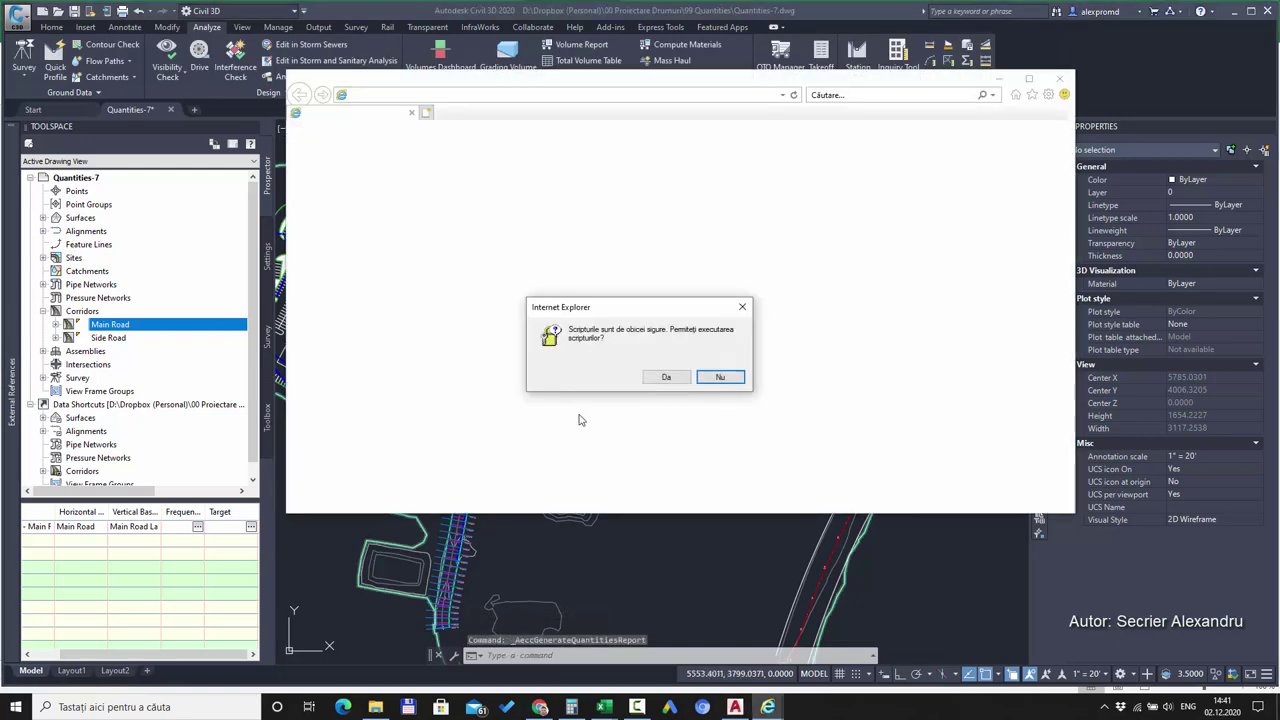
# - Save the Side Road report as HTML-only over 01.htm, then close the browser window
pyautogui.click(654, 379)
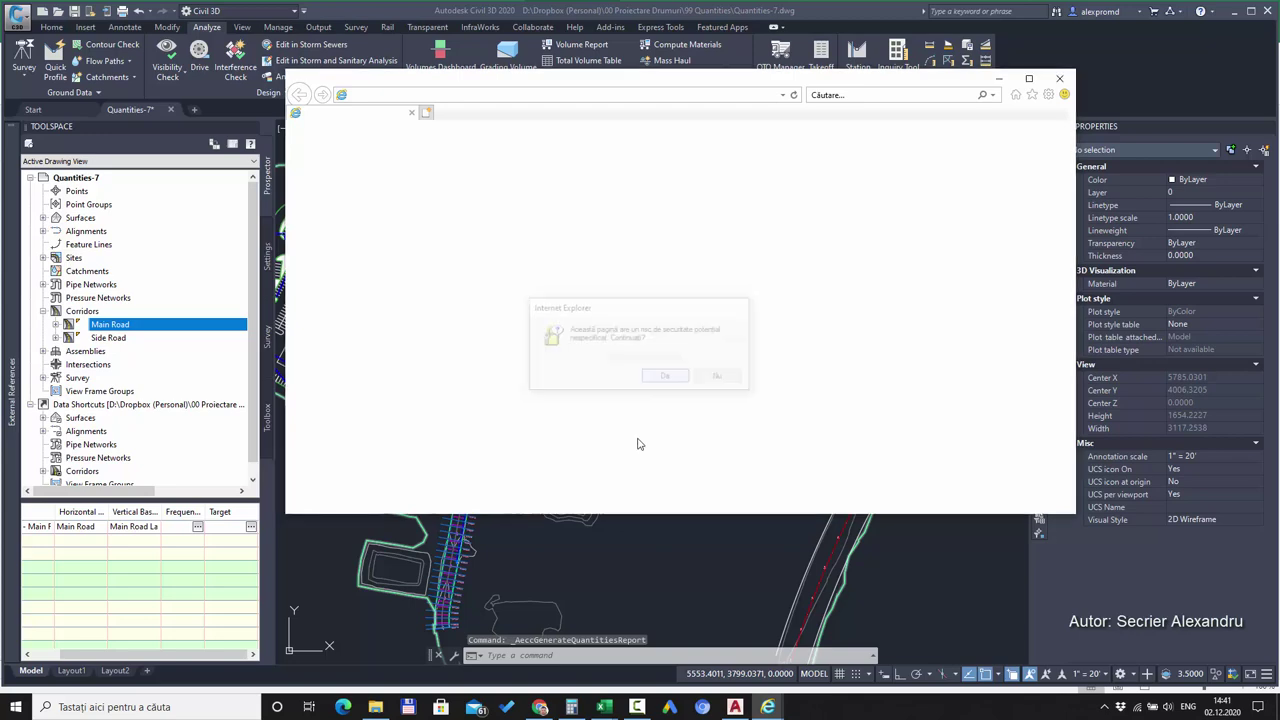
pyautogui.hotkey('ctrl', 'a')
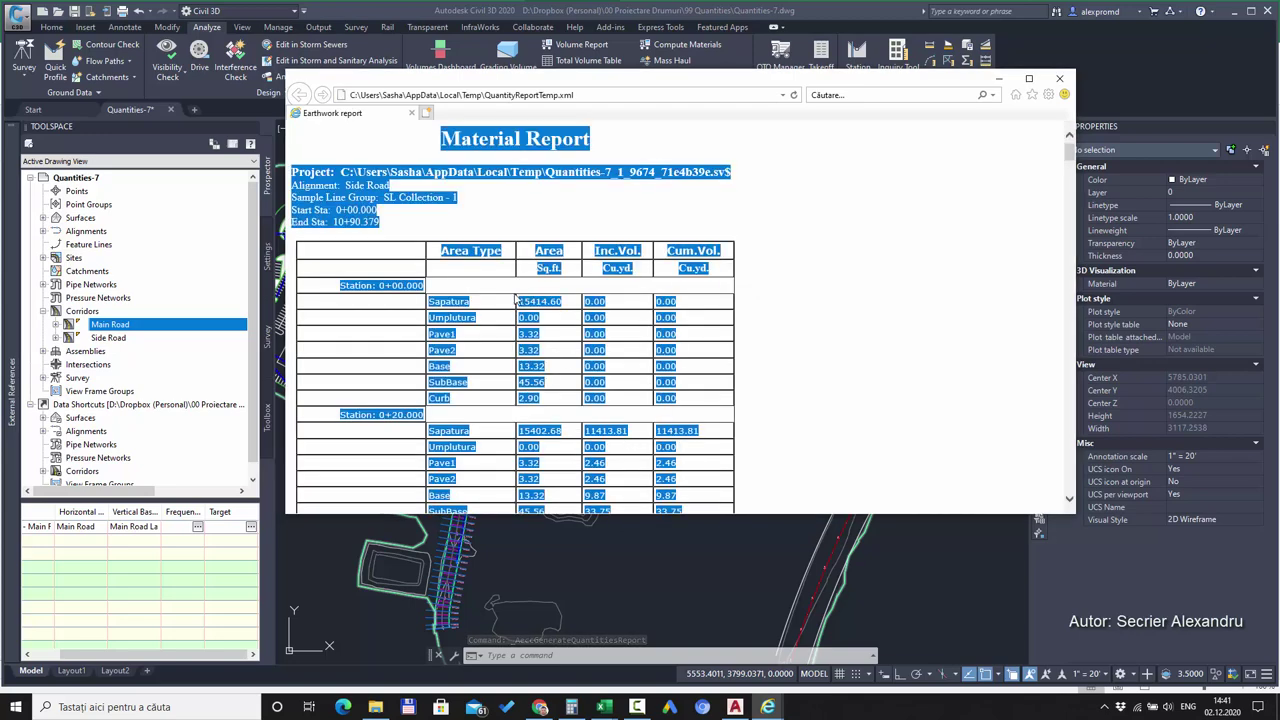
pyautogui.click(668, 343)
pyautogui.hotkey('ctrl', 's')
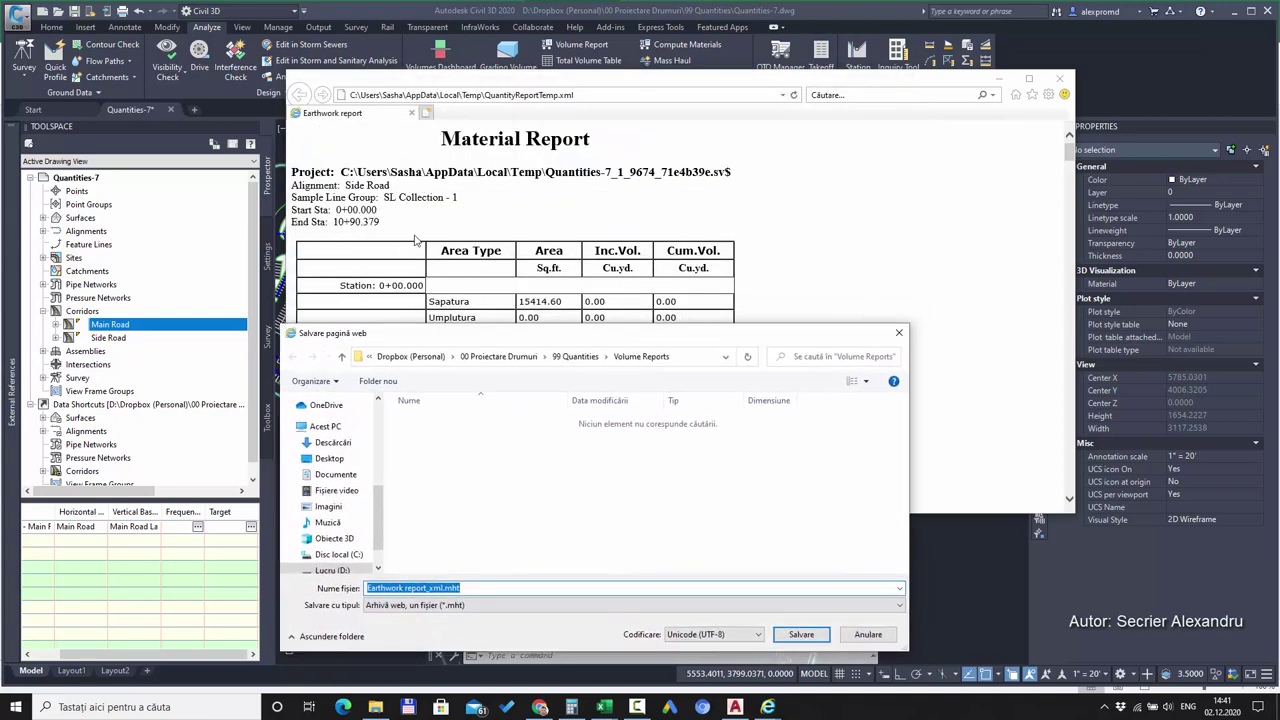
pyautogui.moveTo(530, 336); pyautogui.dragTo(524, 193)
pyautogui.click(430, 462)
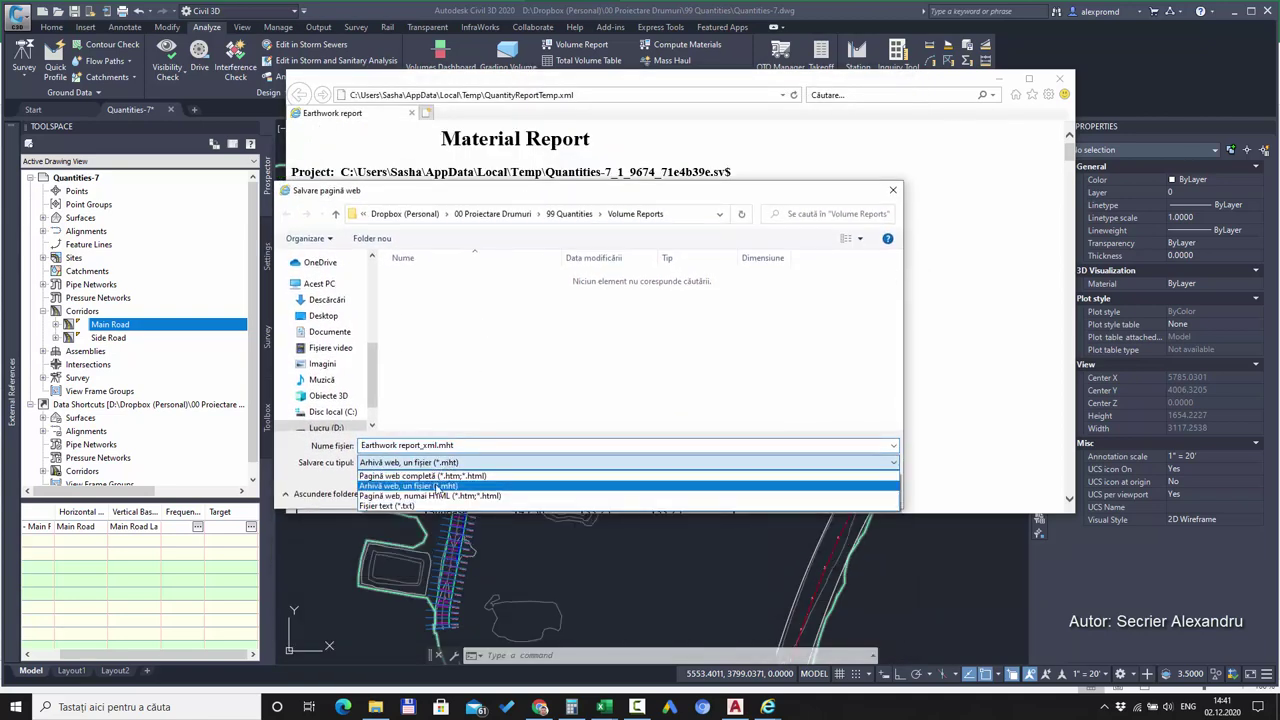
pyautogui.click(430, 496)
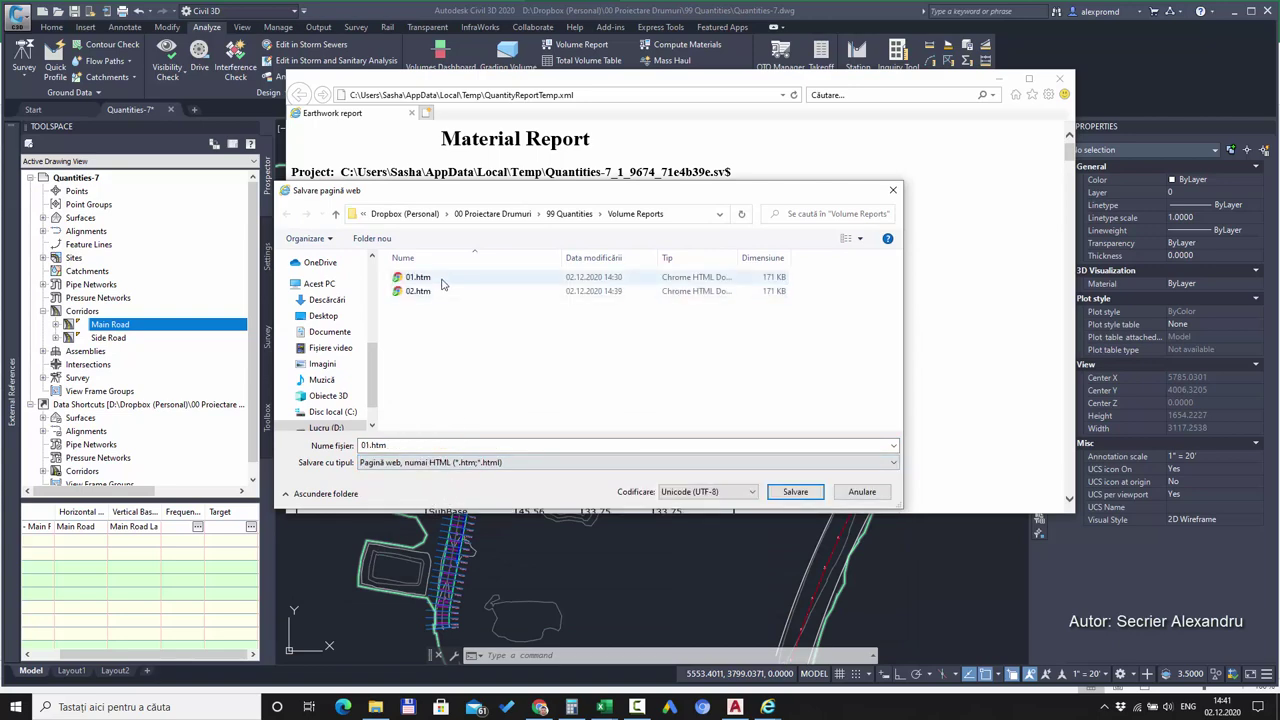
pyautogui.doubleClick(430, 278)
pyautogui.click(668, 355)
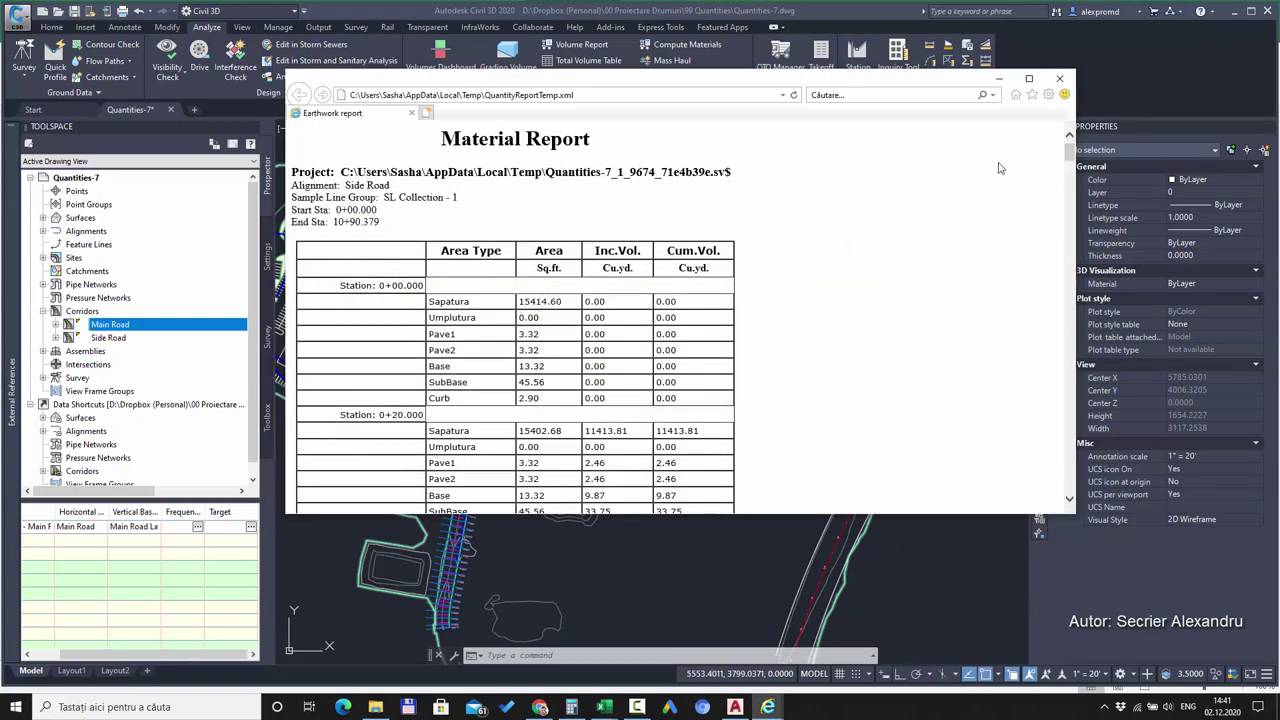
pyautogui.click(1062, 80)
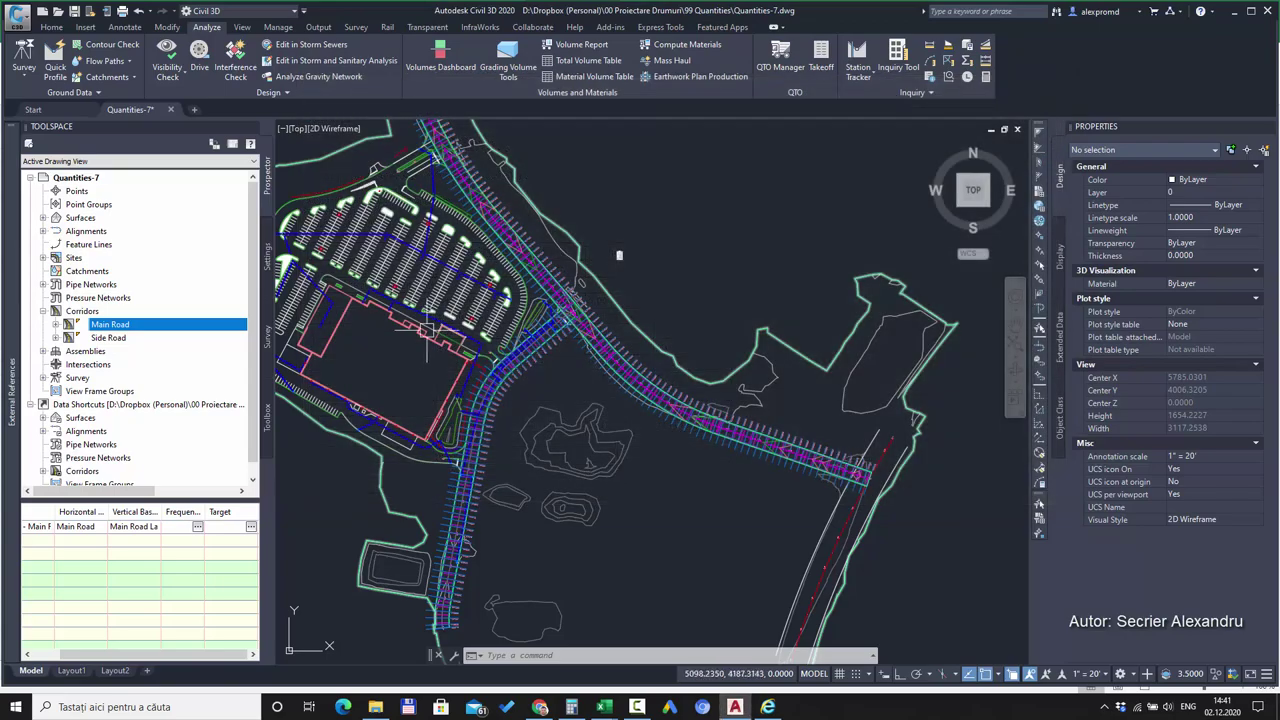
# - Refresh the Rezumat pivot, verify SR 001 reads 3.353,00 for axis 1, and minimize both workbooks
pyautogui.scroll(-2, 616, 253)
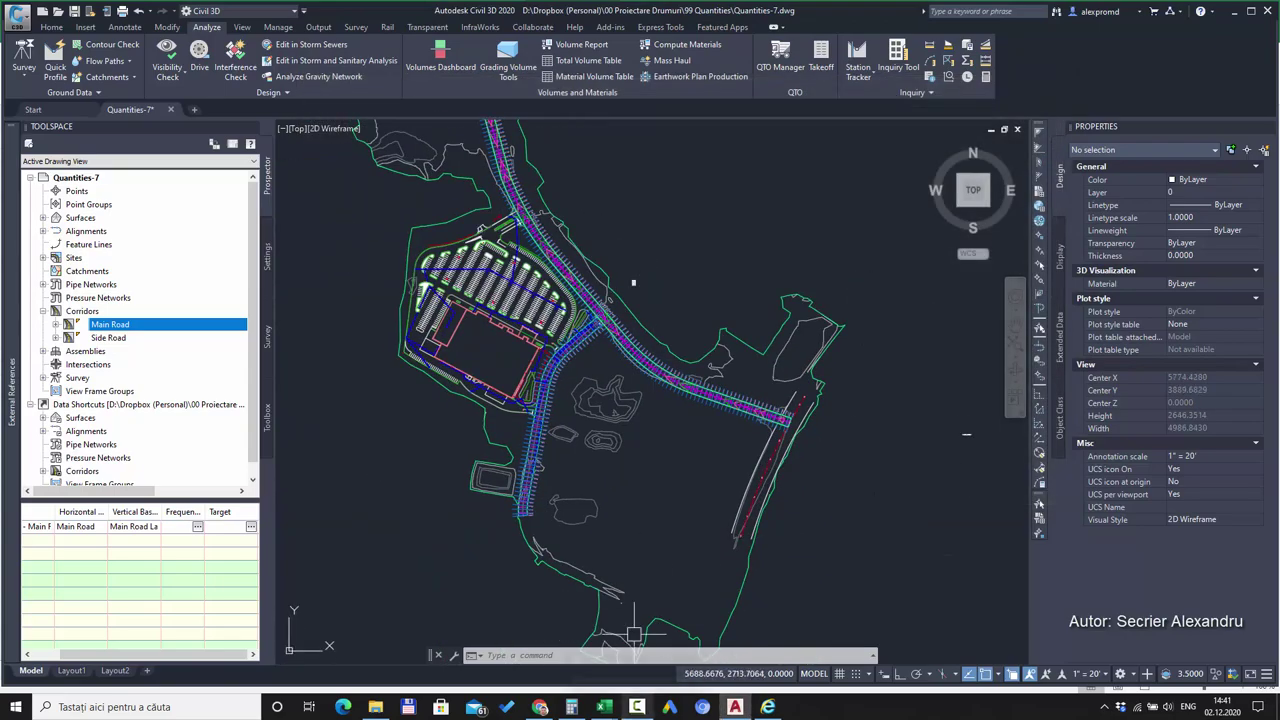
pyautogui.moveTo(605, 708)
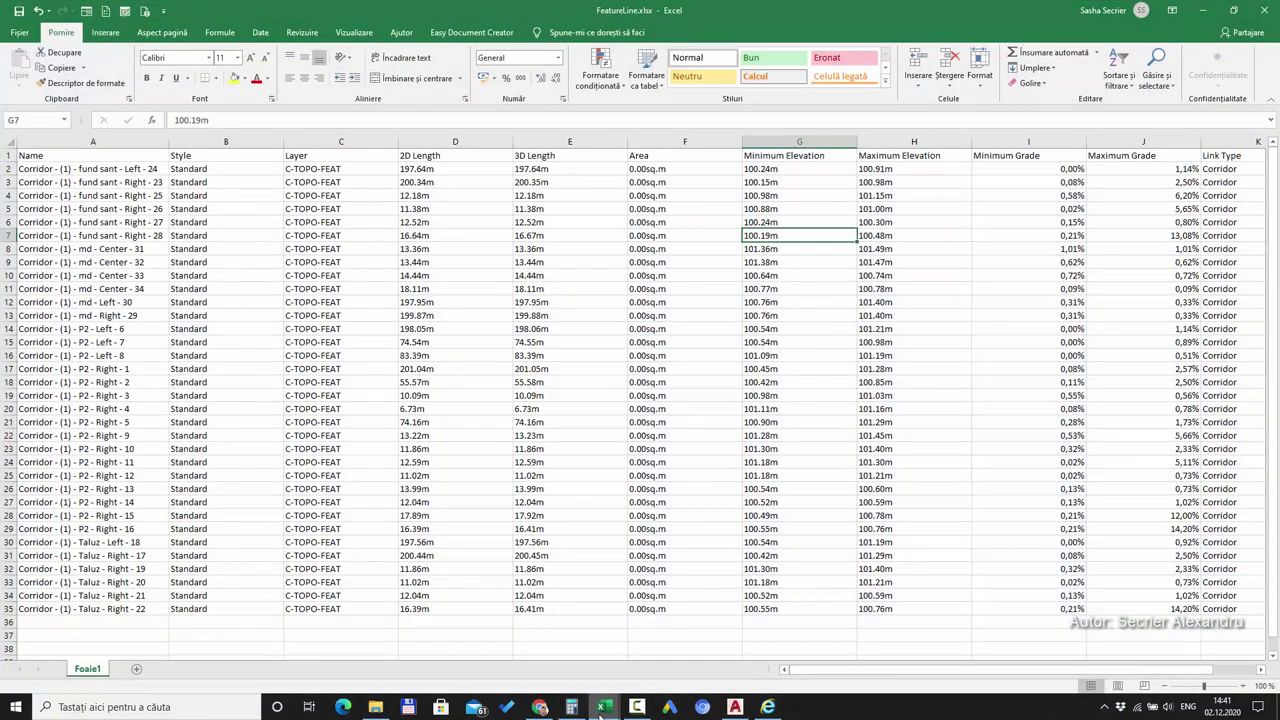
pyautogui.click(531, 672)
pyautogui.rightClick(406, 274)
pyautogui.click(478, 310)
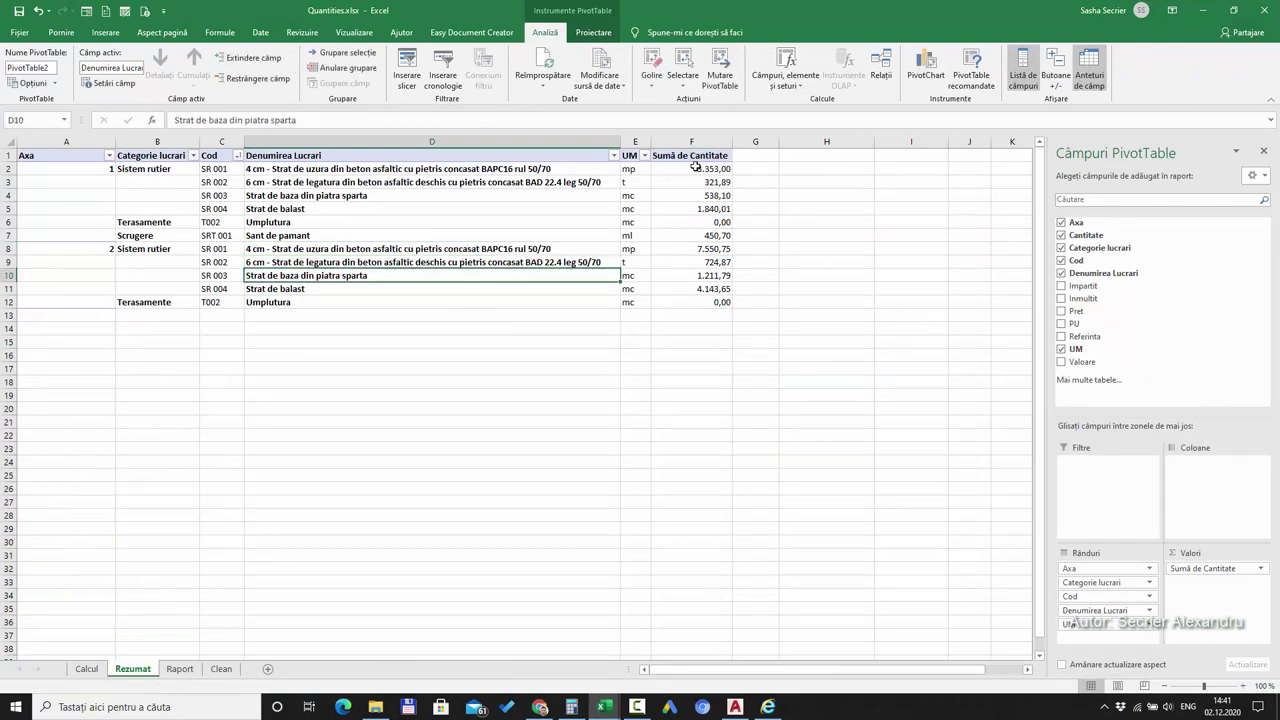
pyautogui.click(684, 166)
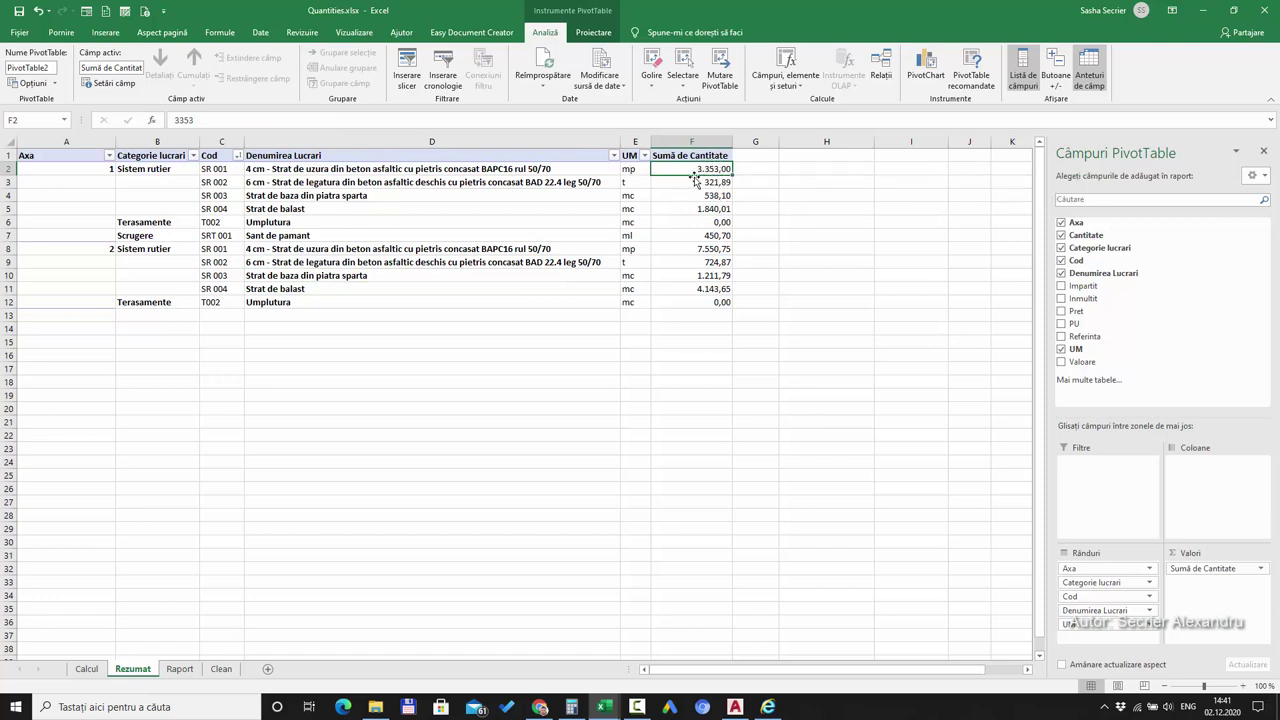
pyautogui.click(685, 249)
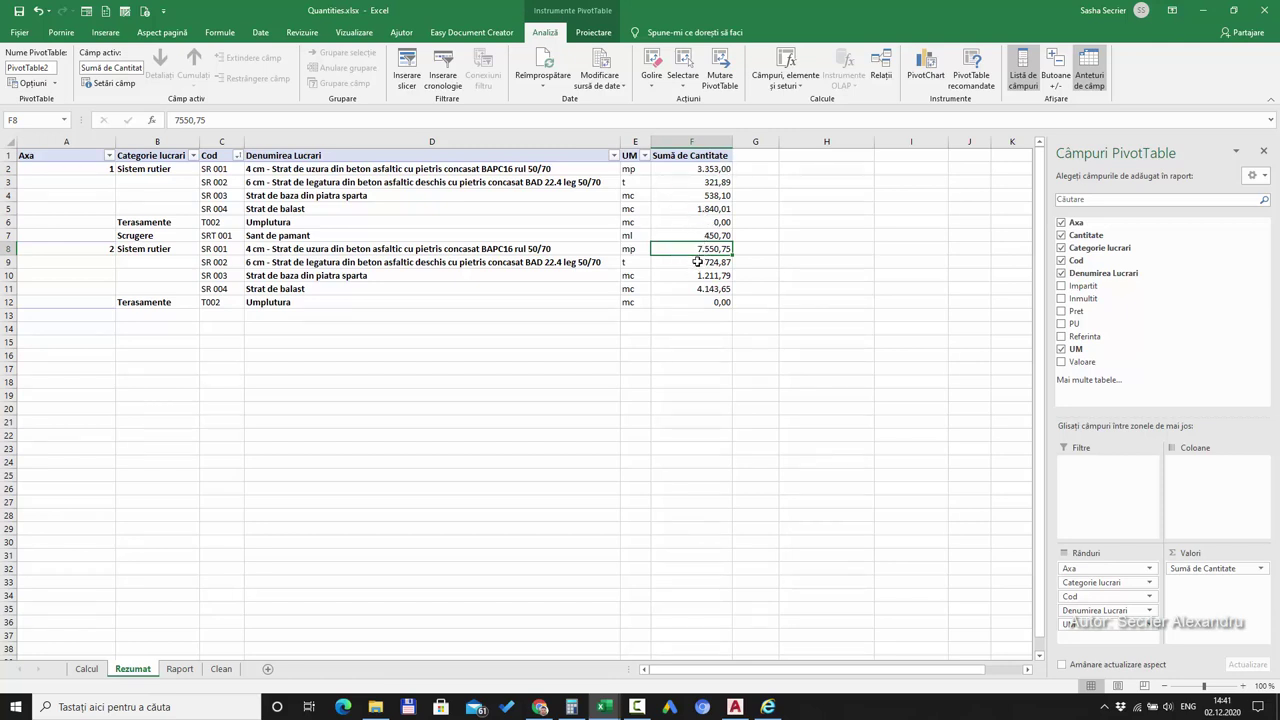
pyautogui.click(1203, 10)
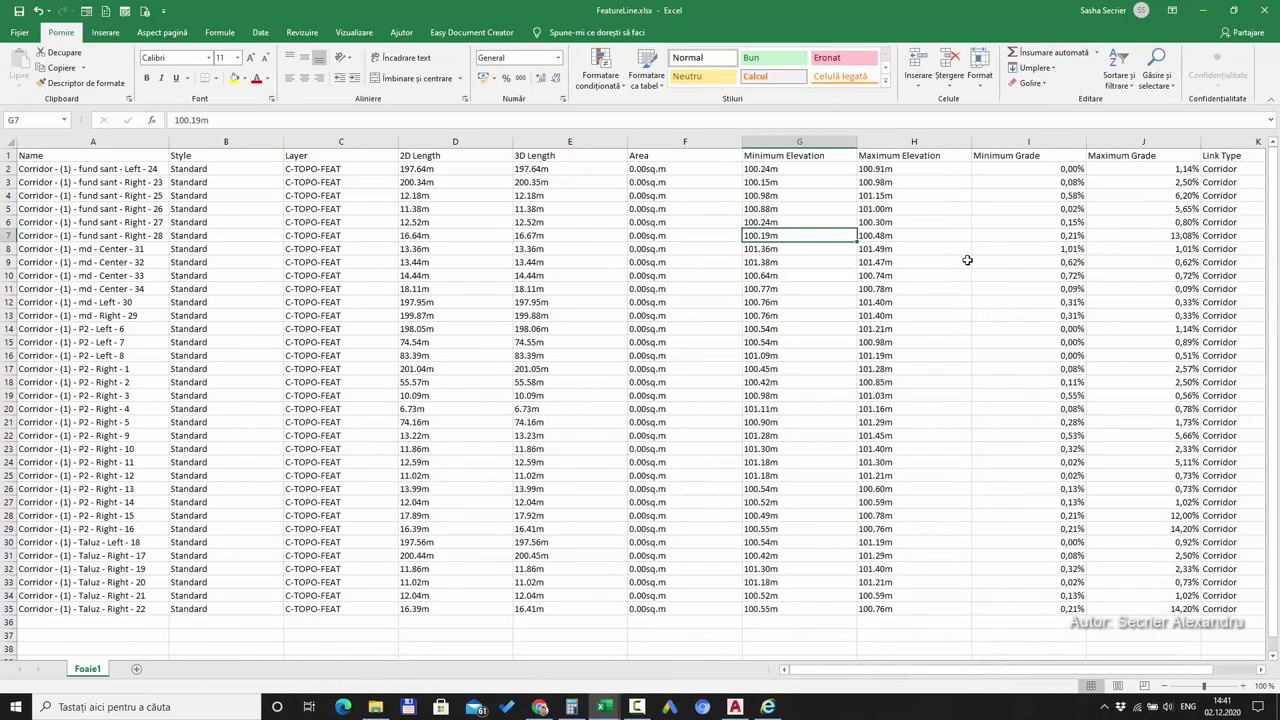
pyautogui.click(1203, 10)
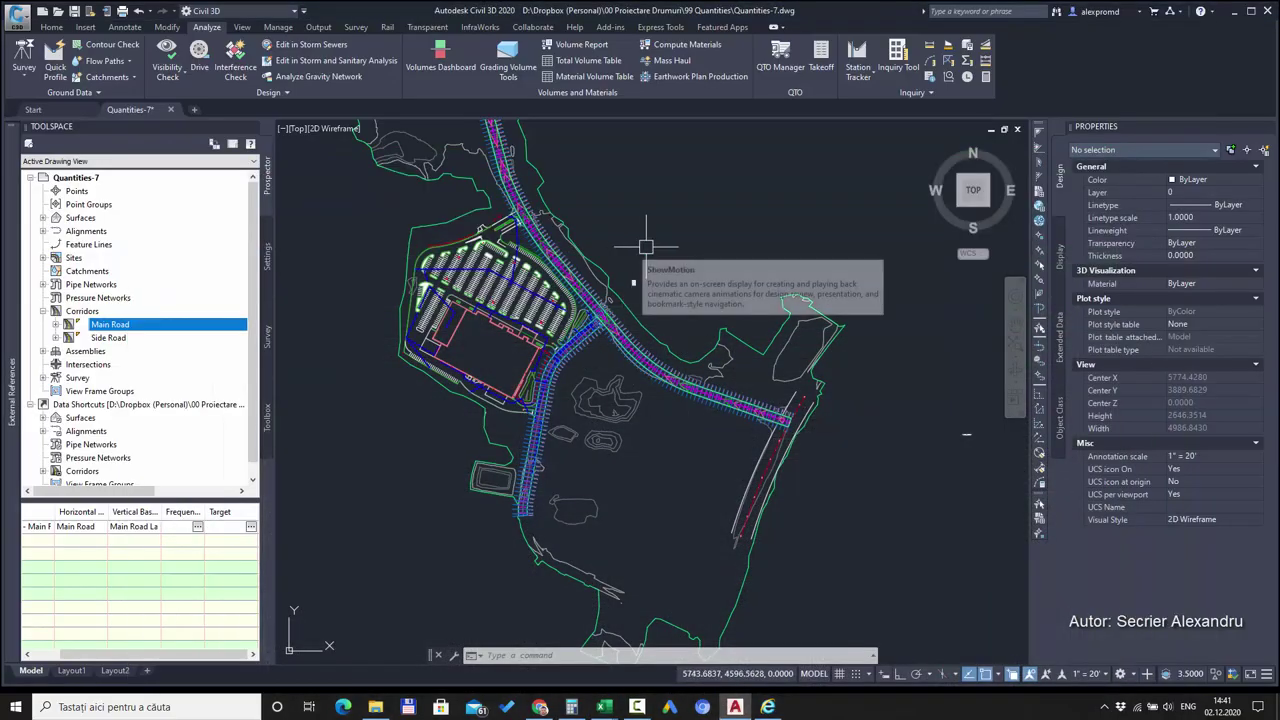
# - Open Report Quantities with the Main Road alignment, SL Collection - 2 and Material List - (3)
pyautogui.click(566, 45)
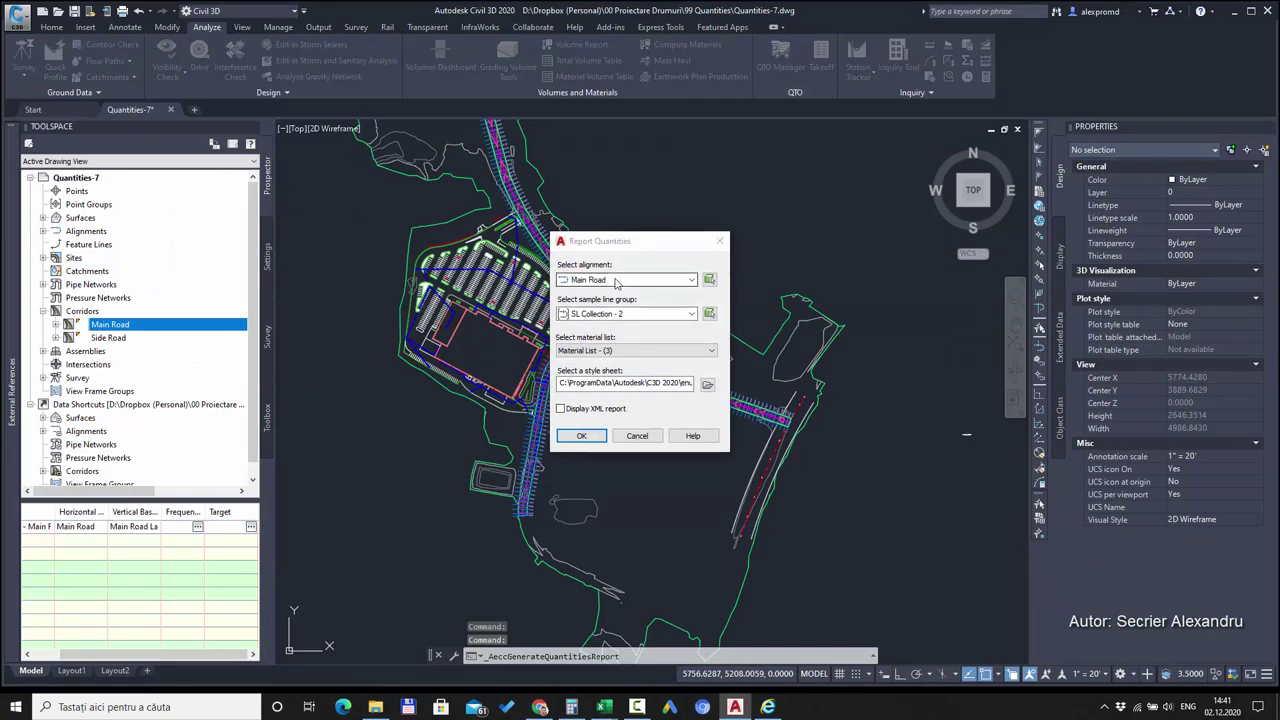
pyautogui.click(616, 280)
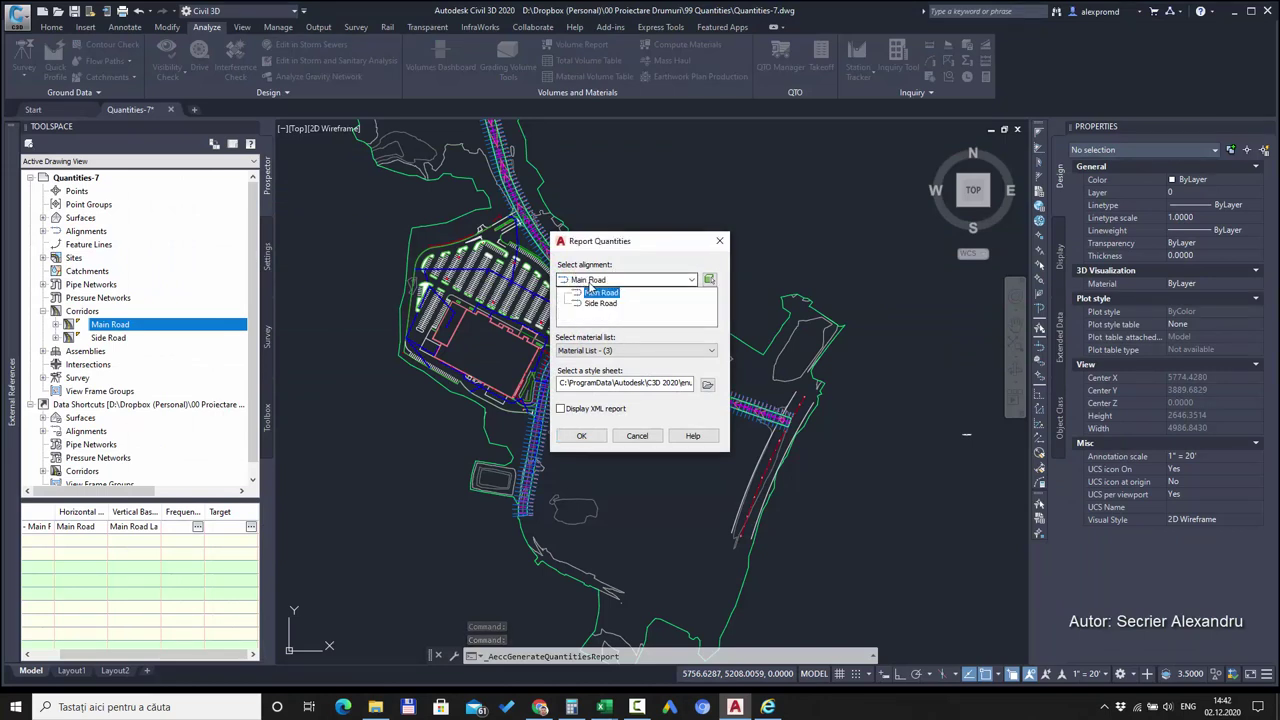
pyautogui.click(620, 277)
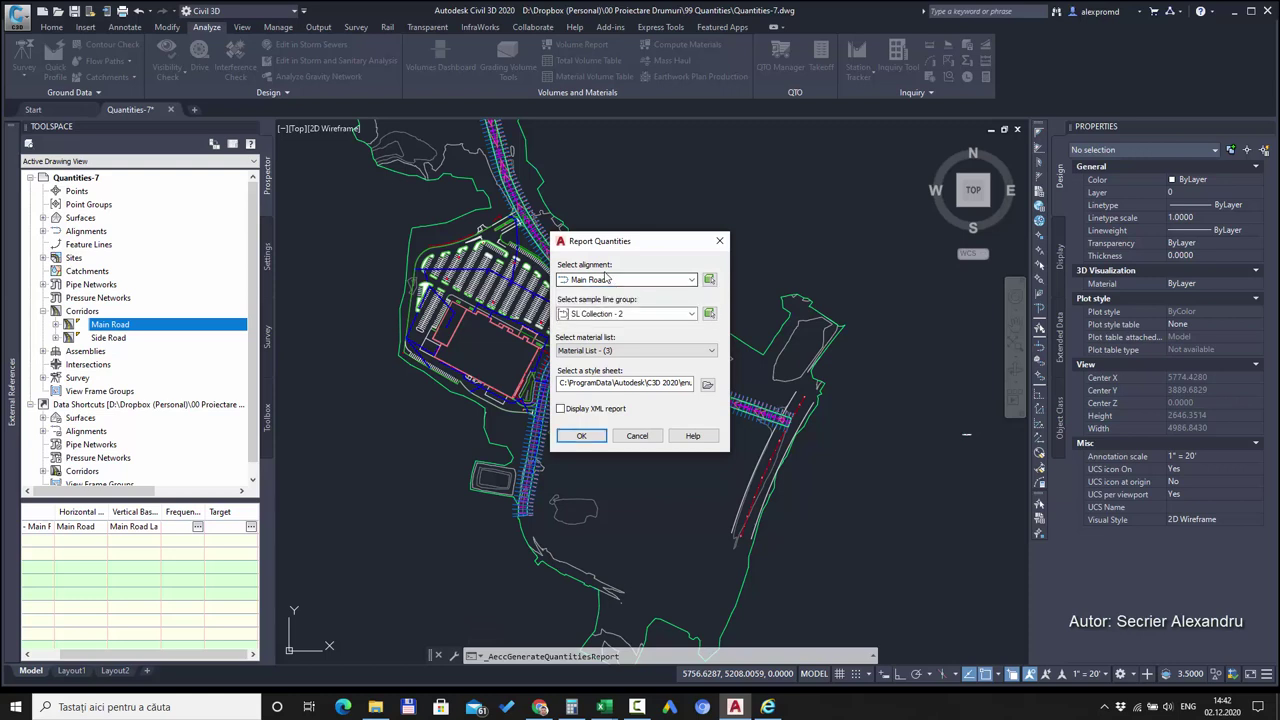
pyautogui.click(612, 280)
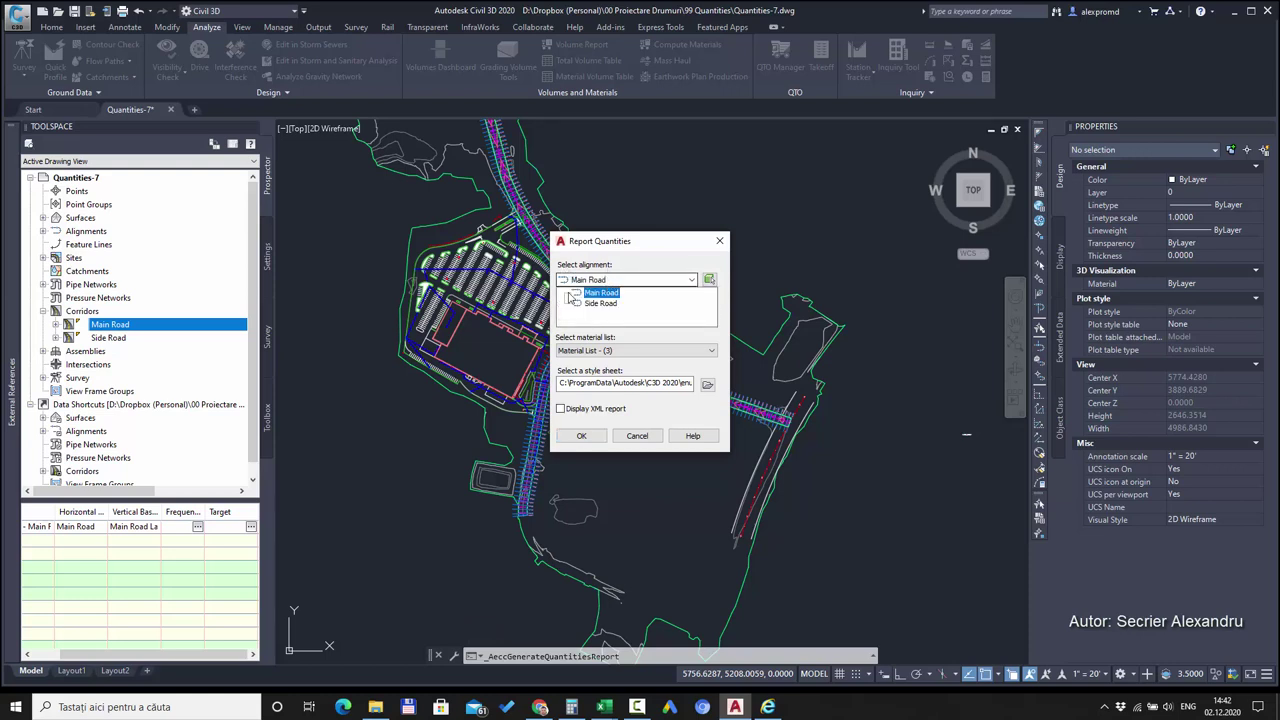
pyautogui.click(598, 292)
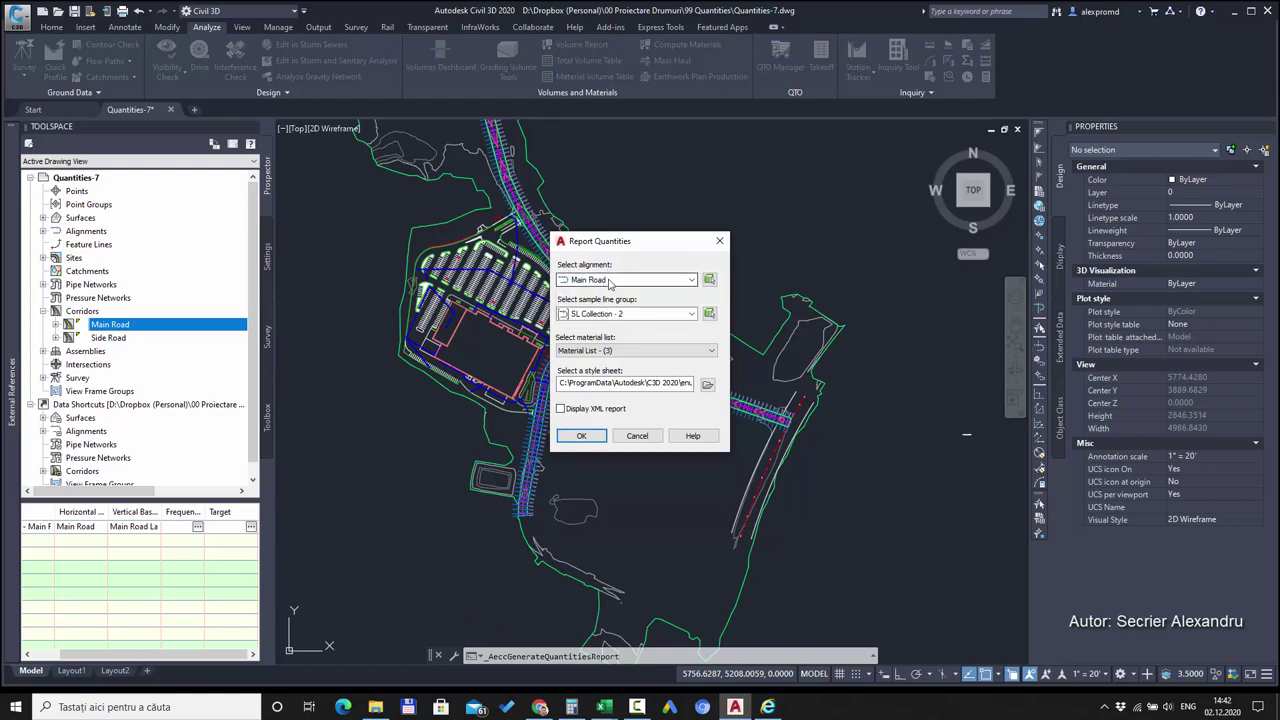
pyautogui.click(612, 280)
pyautogui.click(617, 280)
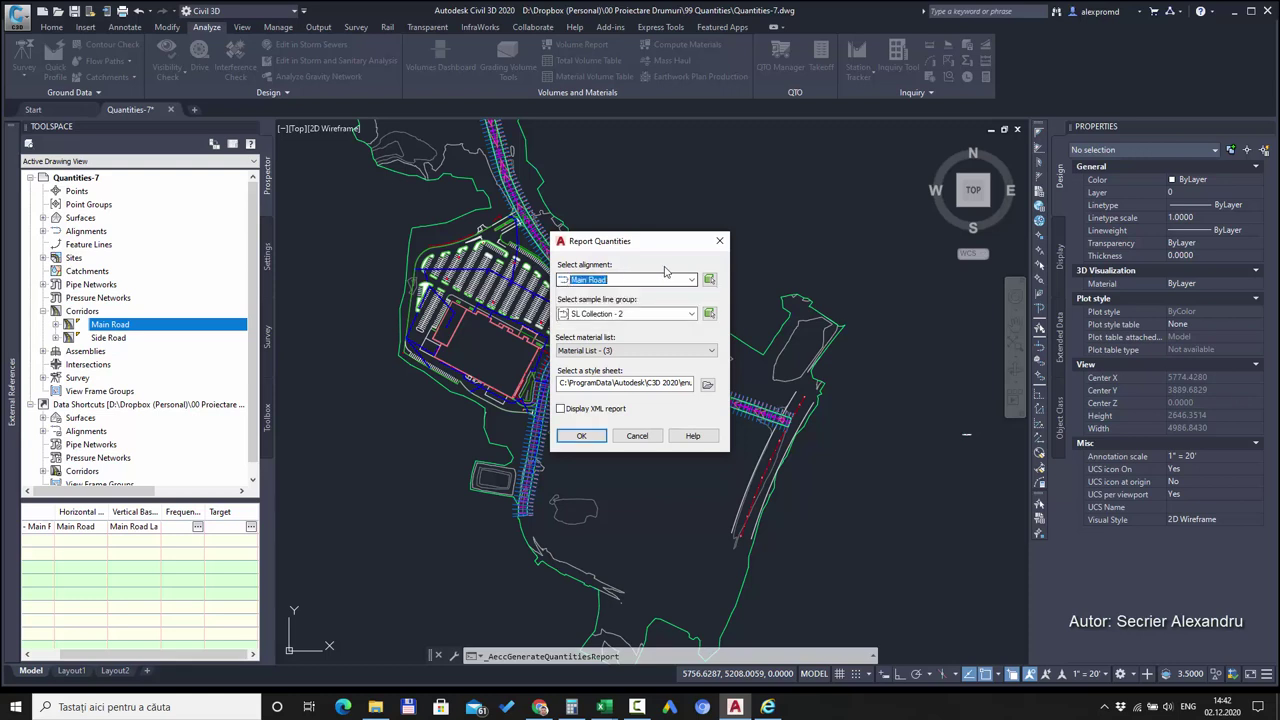
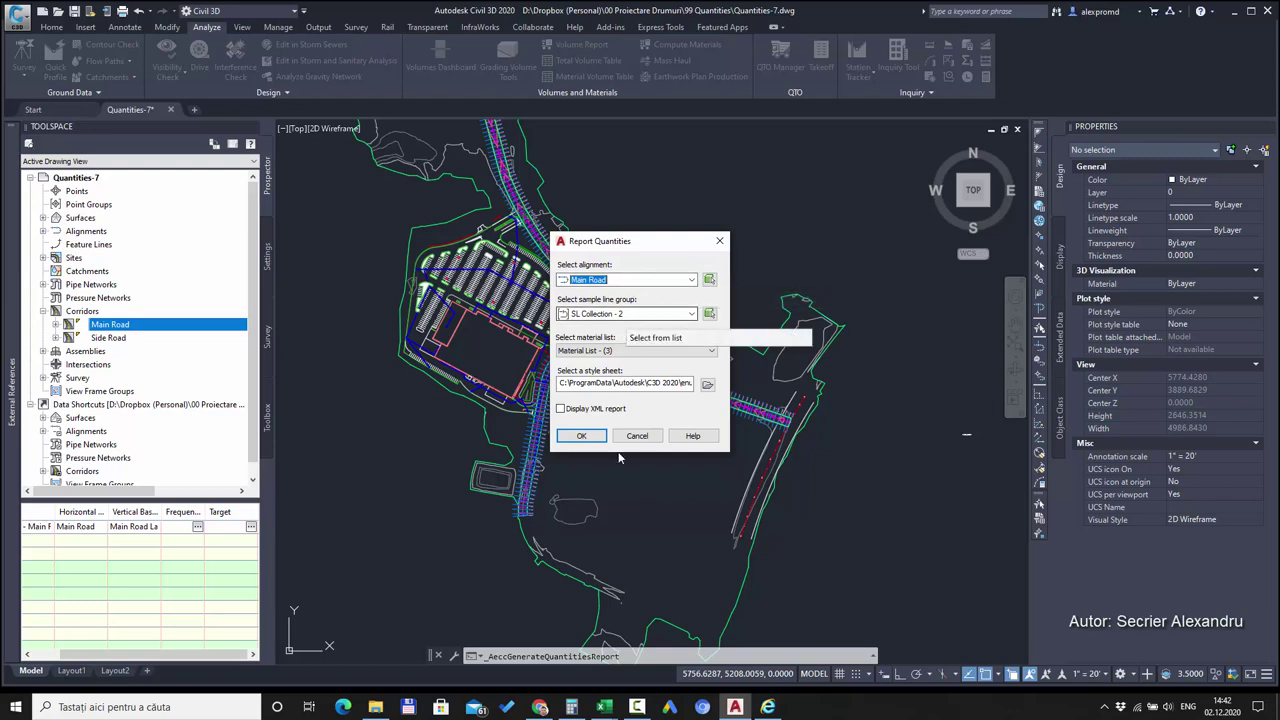
# - Pick the report style sheet and generate the Main Road quantities report for SL Collection - 2
pyautogui.click(706, 385)
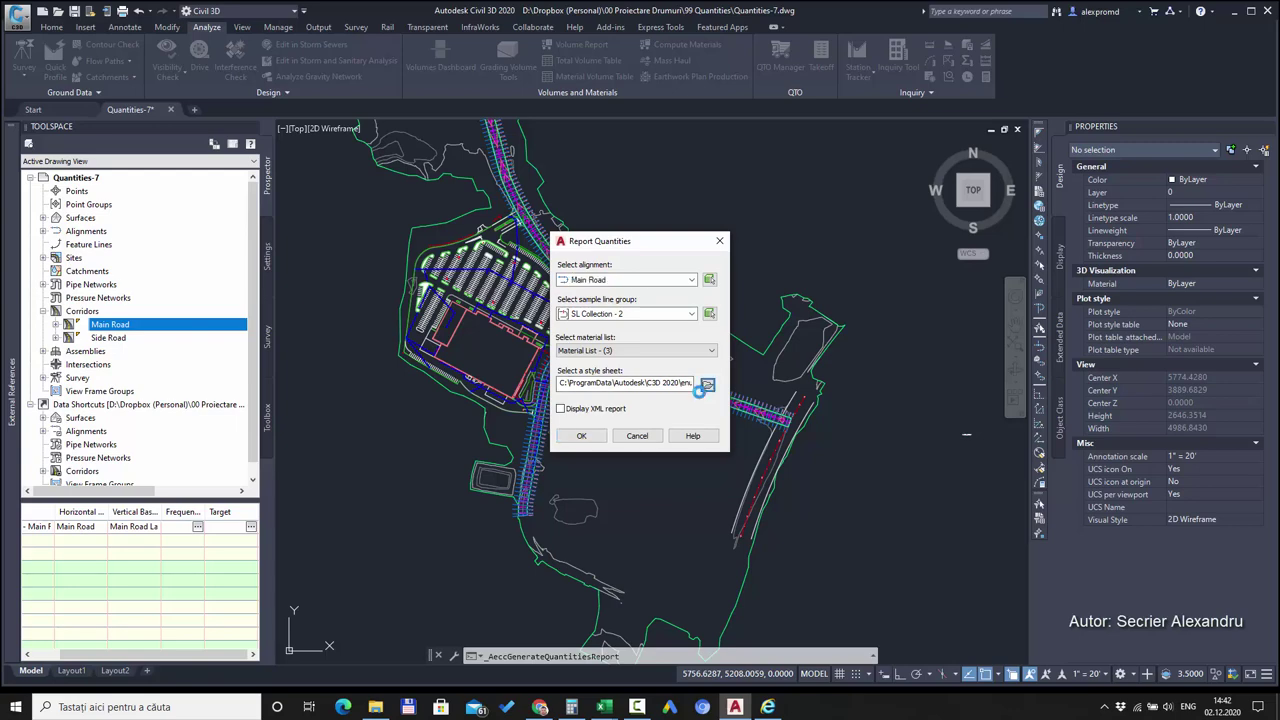
pyautogui.doubleClick(540, 278)
pyautogui.click(581, 436)
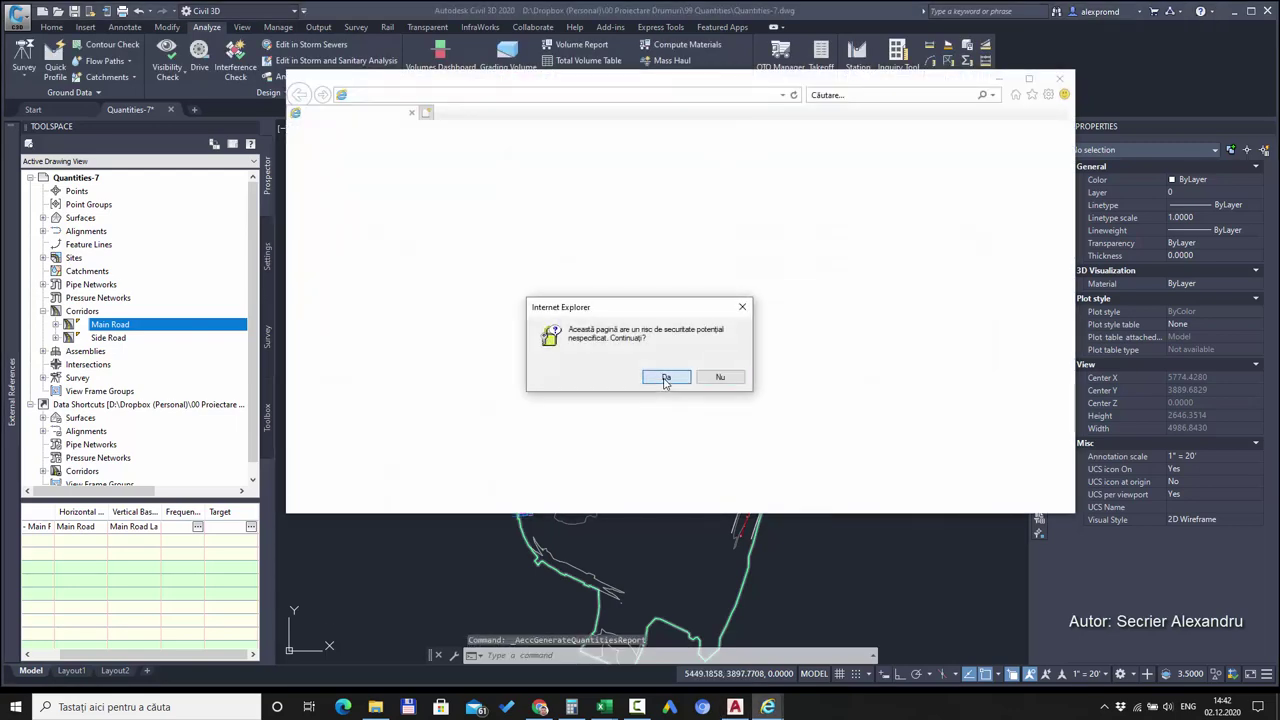
# - Review the Main Road report to station 24+55.498 (6192.74 cu.yd. Sapatura), then close it
pyautogui.click(666, 377)
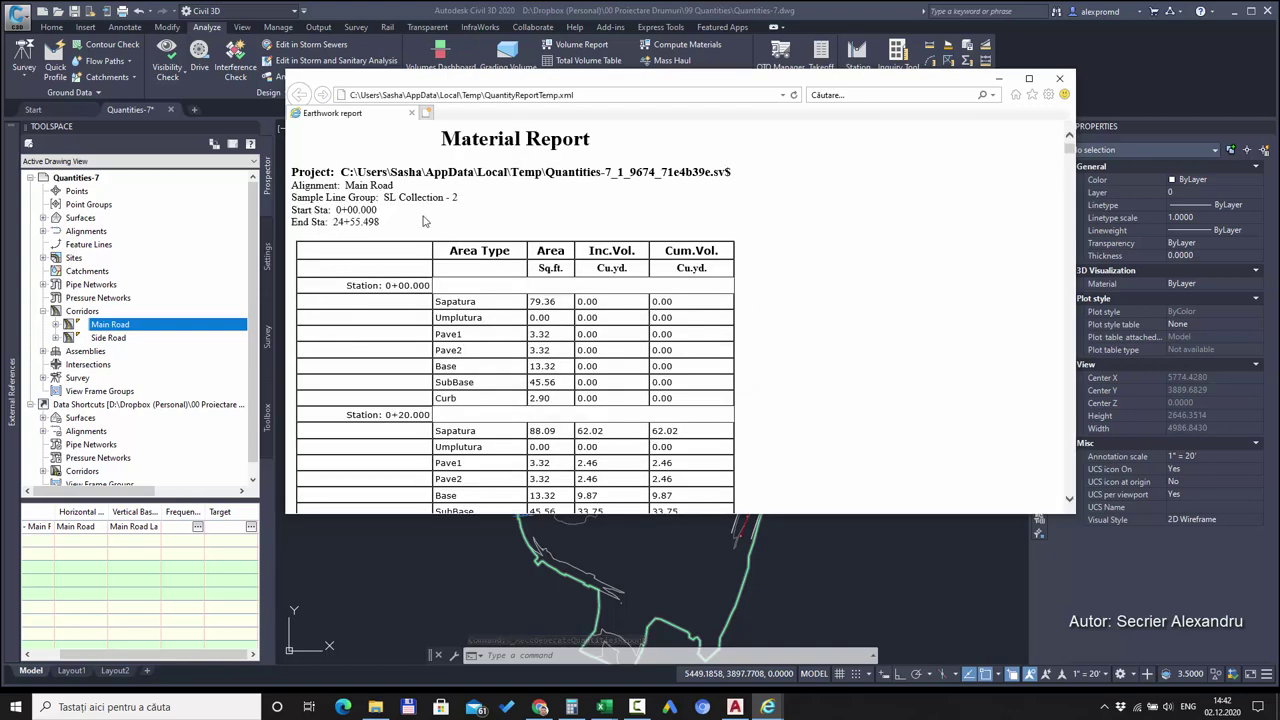
pyautogui.scroll(-8, 677, 322)
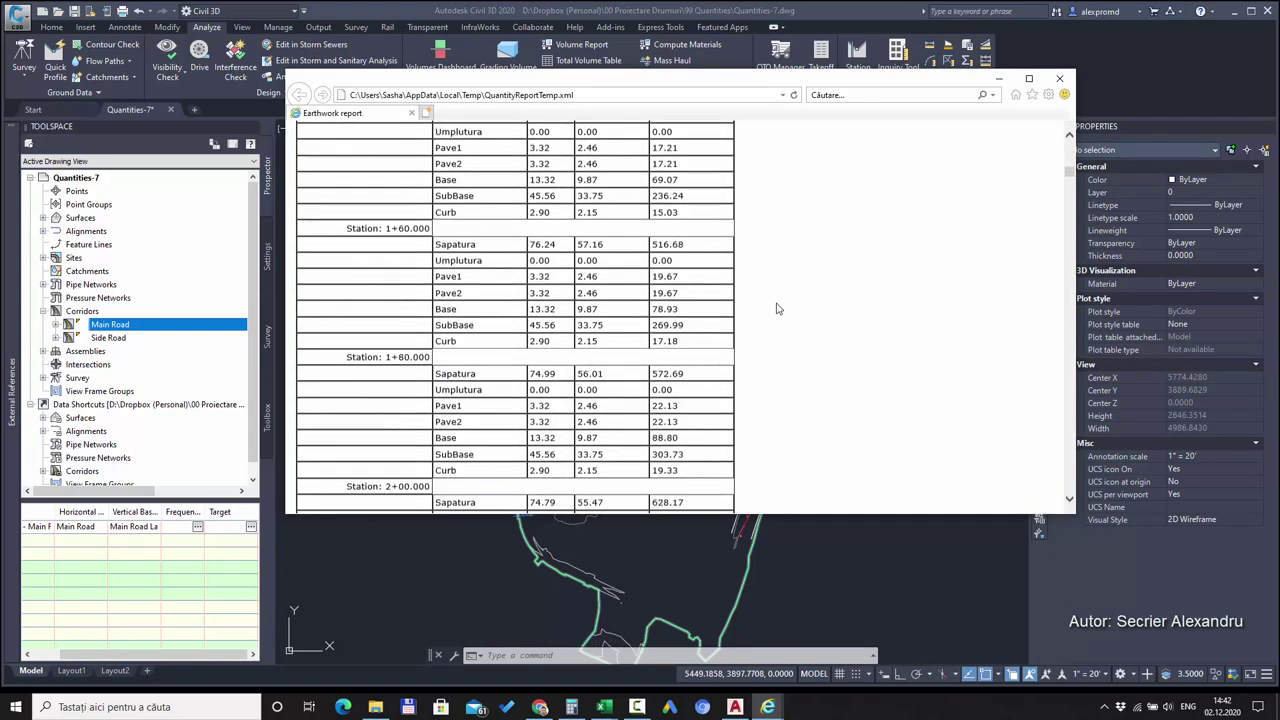
pyautogui.scroll(-9, 777, 306)
pyautogui.moveTo(1072, 207); pyautogui.dragTo(1071, 503)
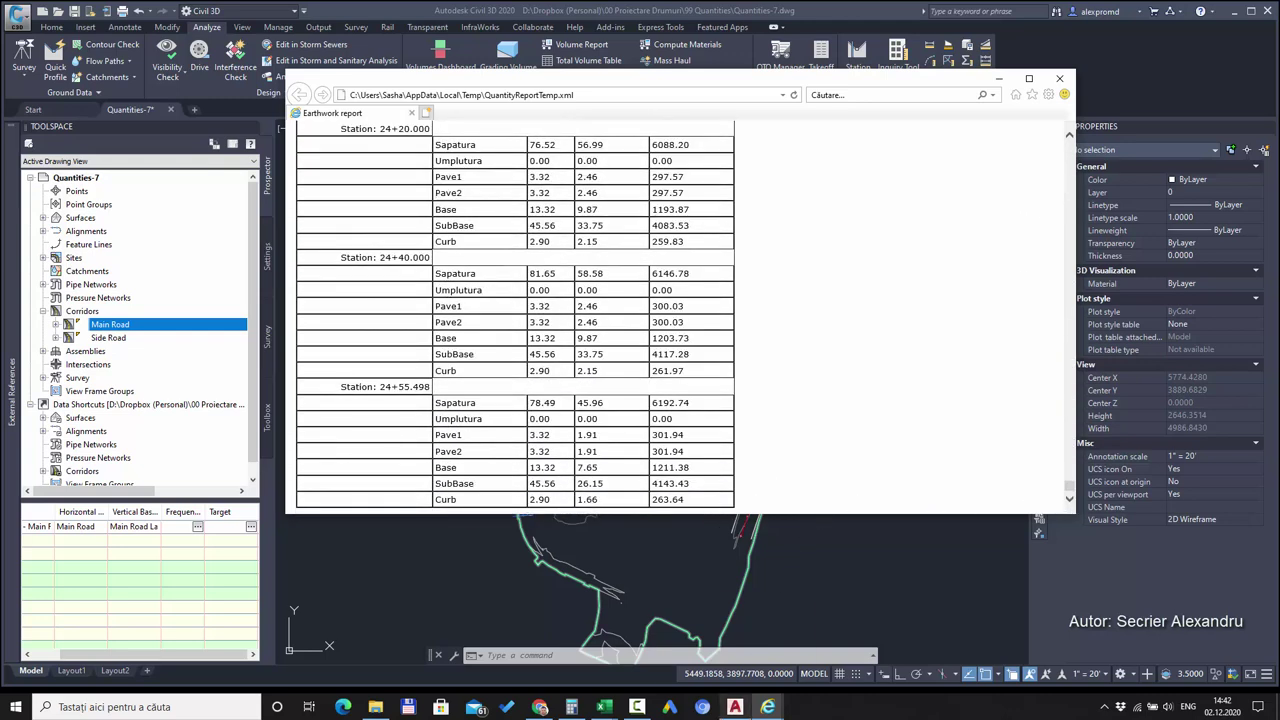
pyautogui.moveTo(778, 432); pyautogui.dragTo(786, 484)
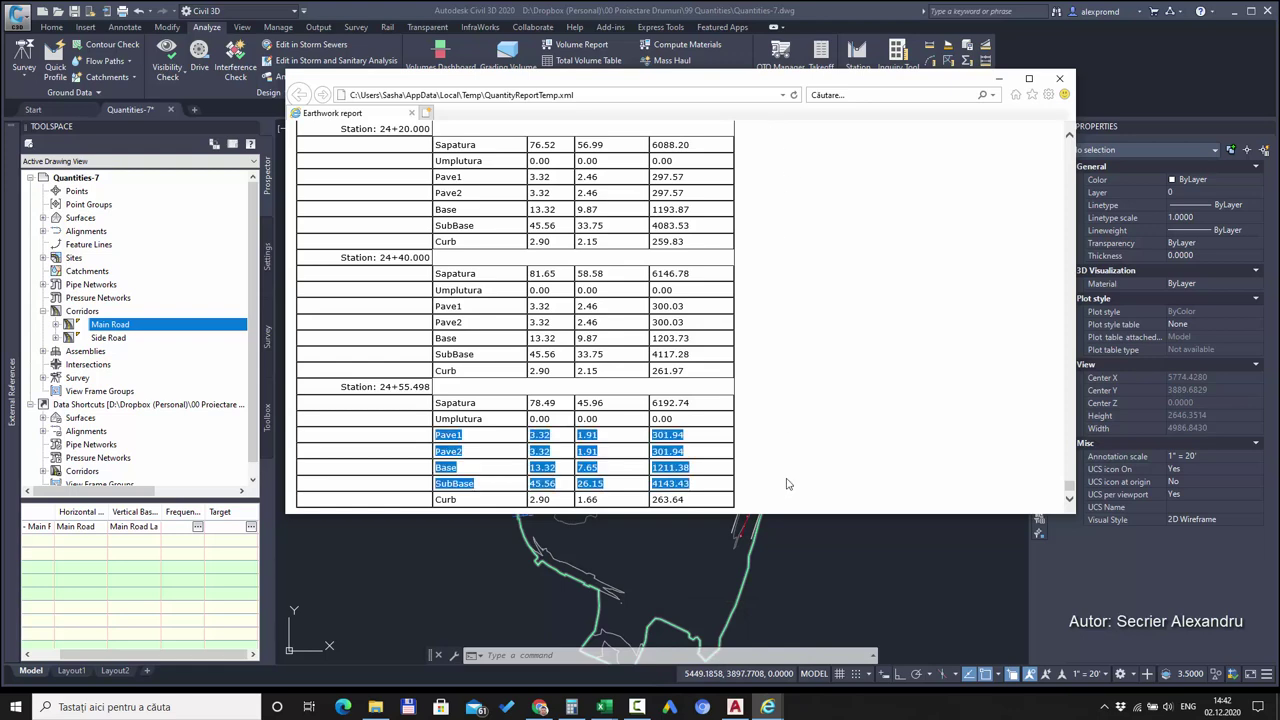
pyautogui.click(759, 197)
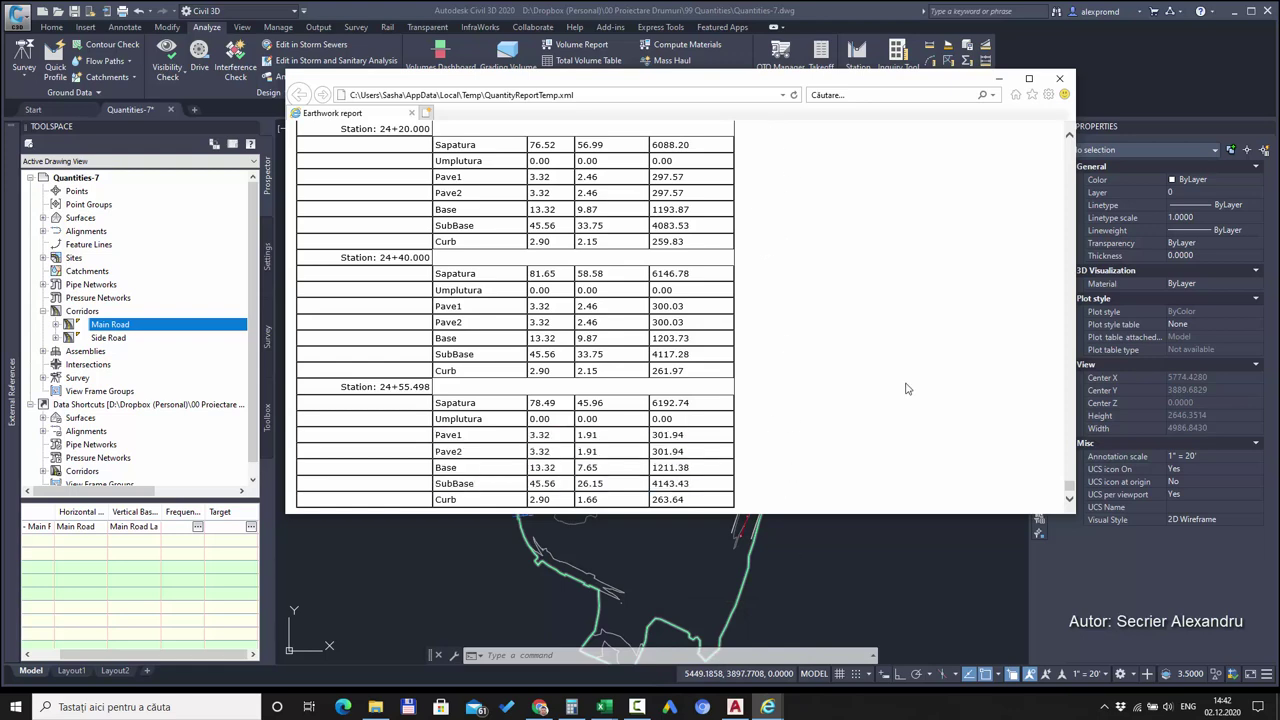
pyautogui.click(1059, 78)
# - Start a new volume report and set its alignment to Side Road
pyautogui.scroll(3, 600, 323)
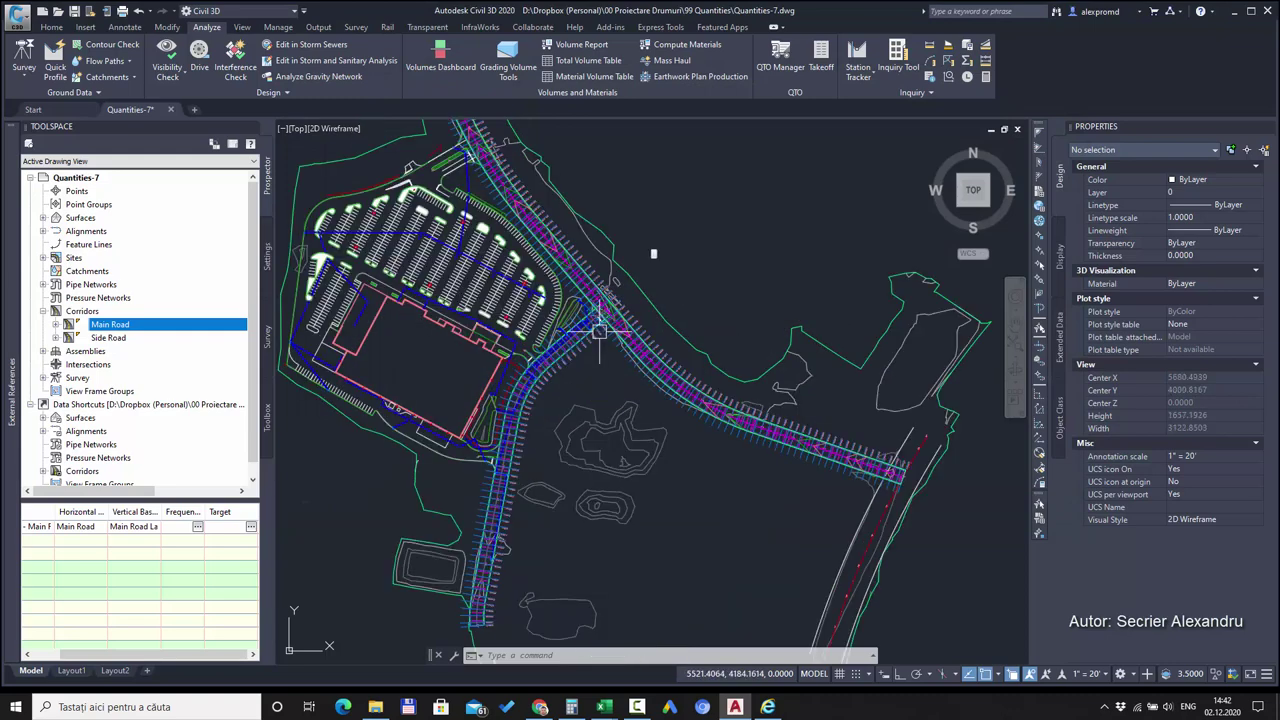
pyautogui.scroll(7, 600, 330)
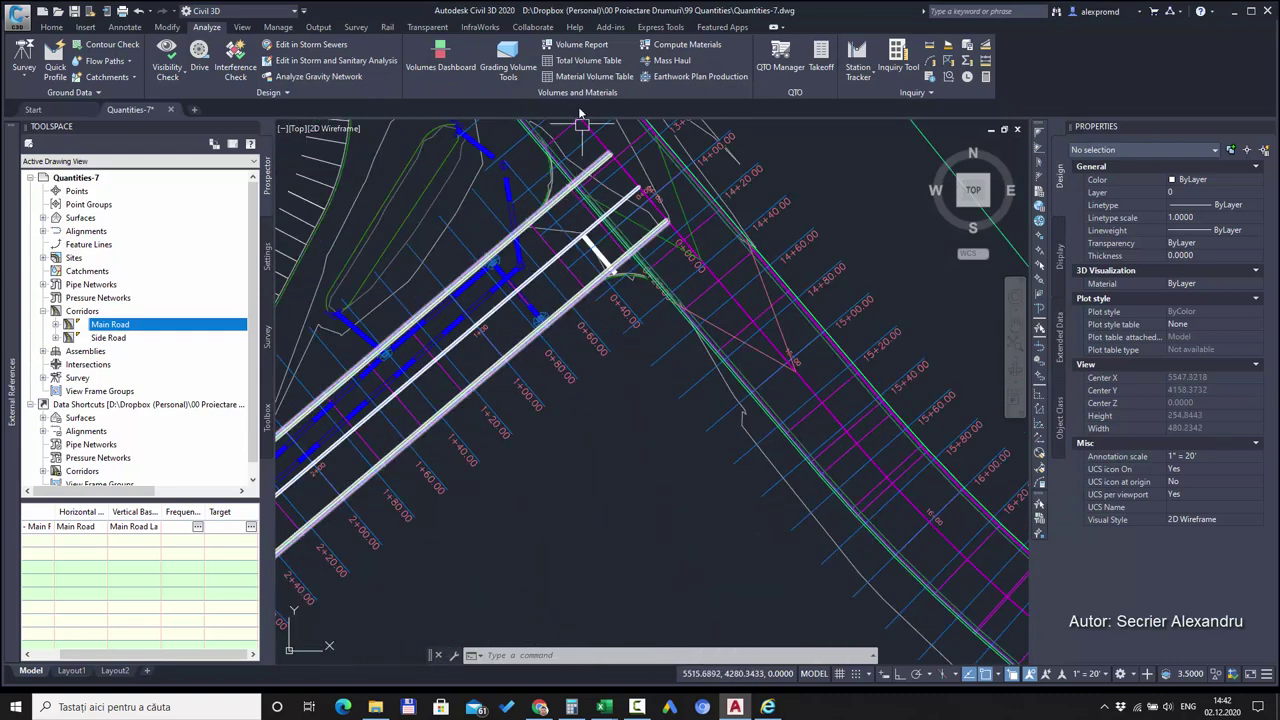
pyautogui.click(581, 44)
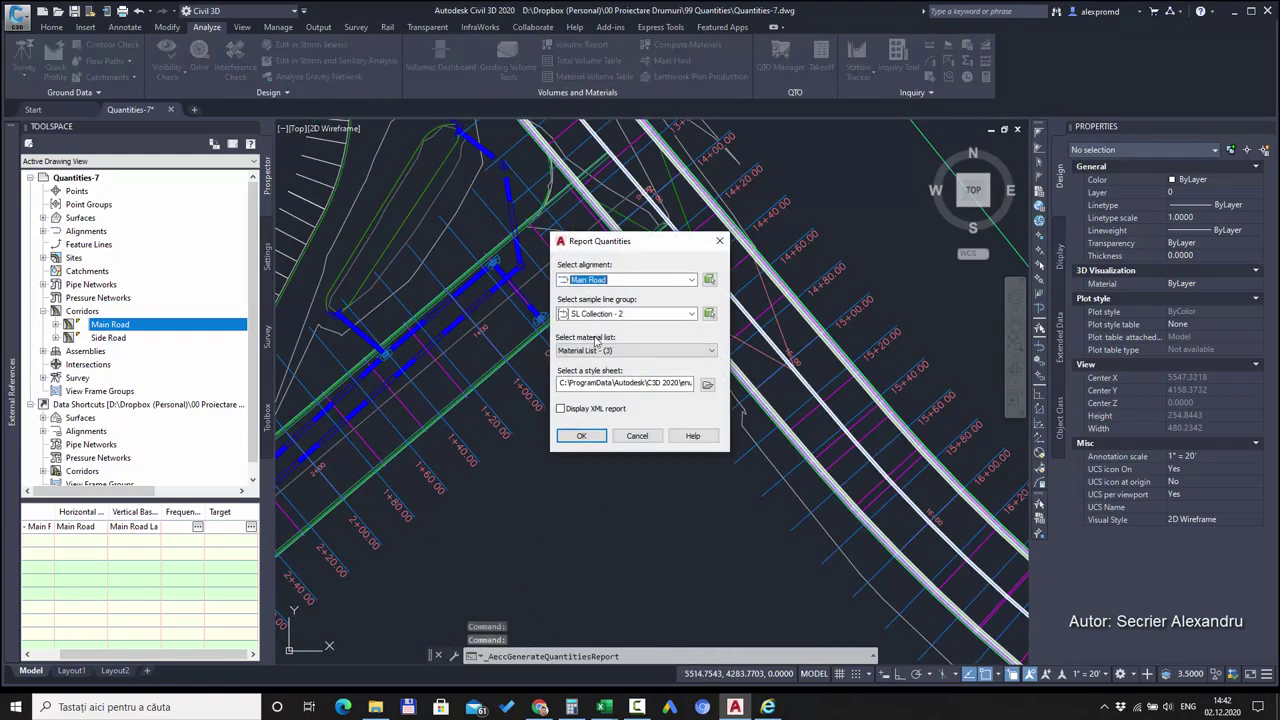
pyautogui.click(630, 279)
pyautogui.click(604, 303)
pyautogui.click(630, 279)
pyautogui.click(597, 305)
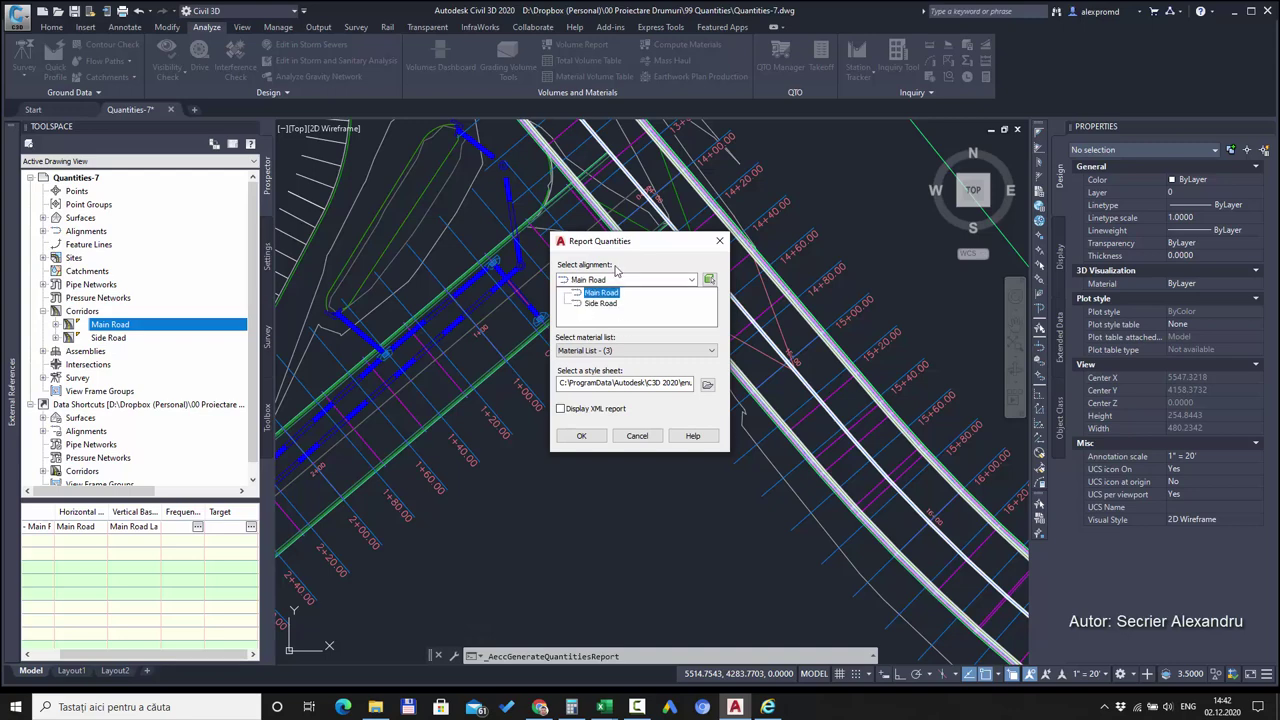
pyautogui.click(603, 303)
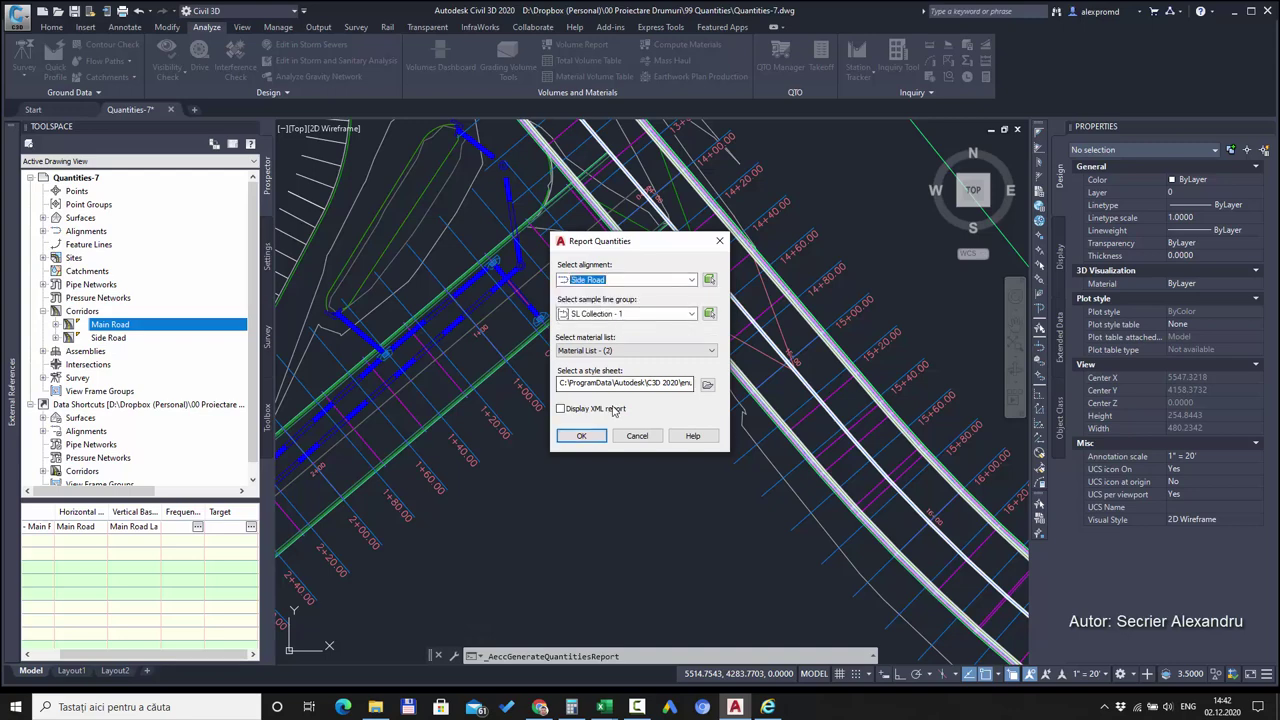
# - Choose the Select Material.xsl style sheet and generate the Side Road report
pyautogui.click(708, 385)
pyautogui.doubleClick(577, 278)
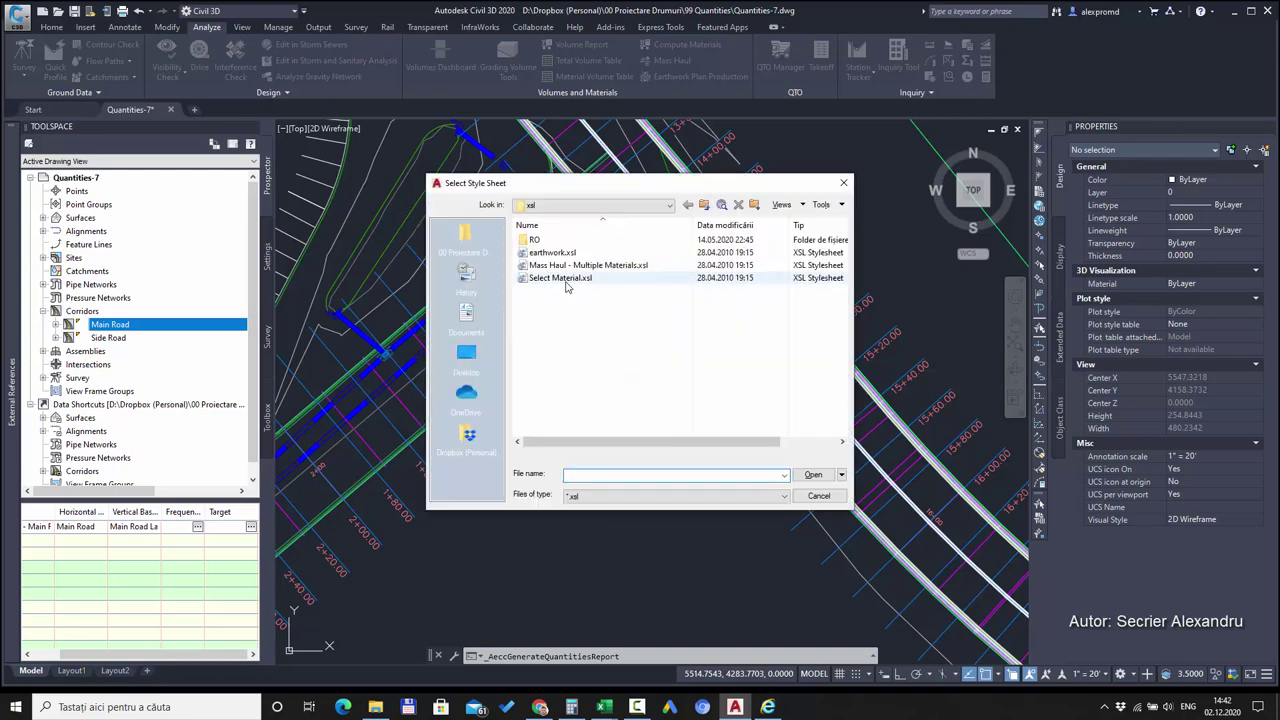
pyautogui.click(584, 433)
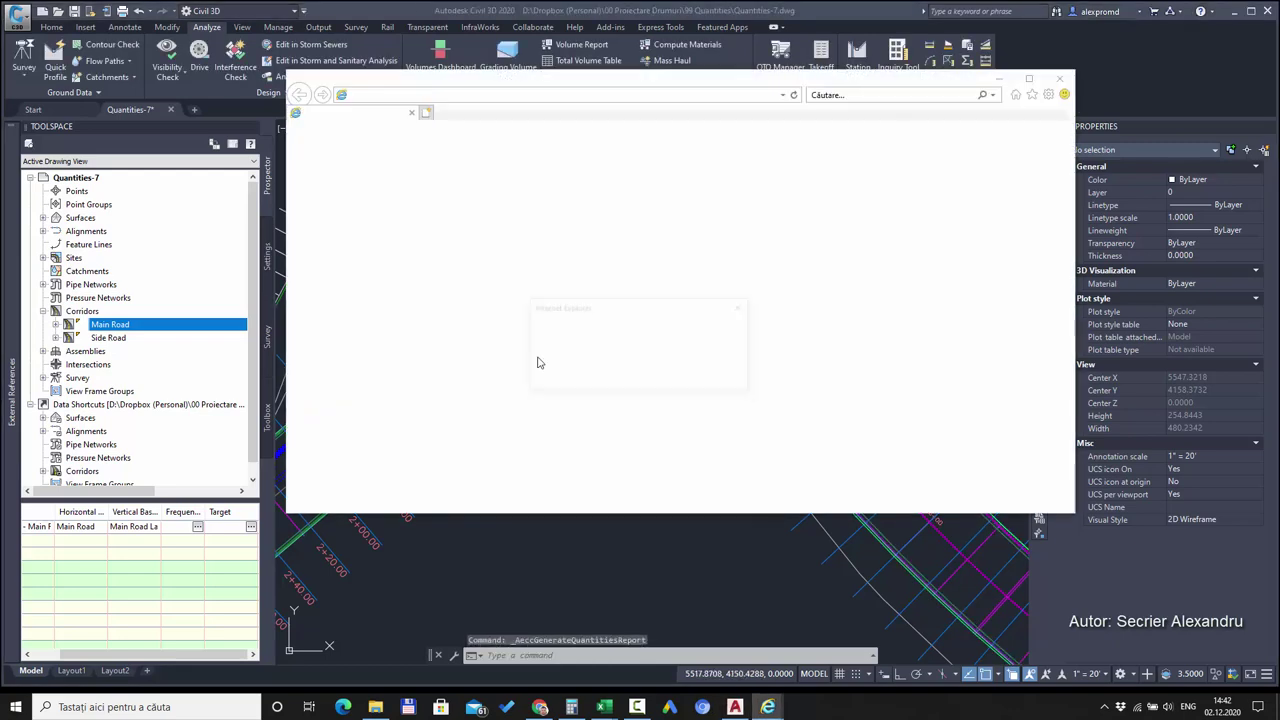
# - Allow both security prompts to display the Side Road report and select its alignment name
pyautogui.click(662, 378)
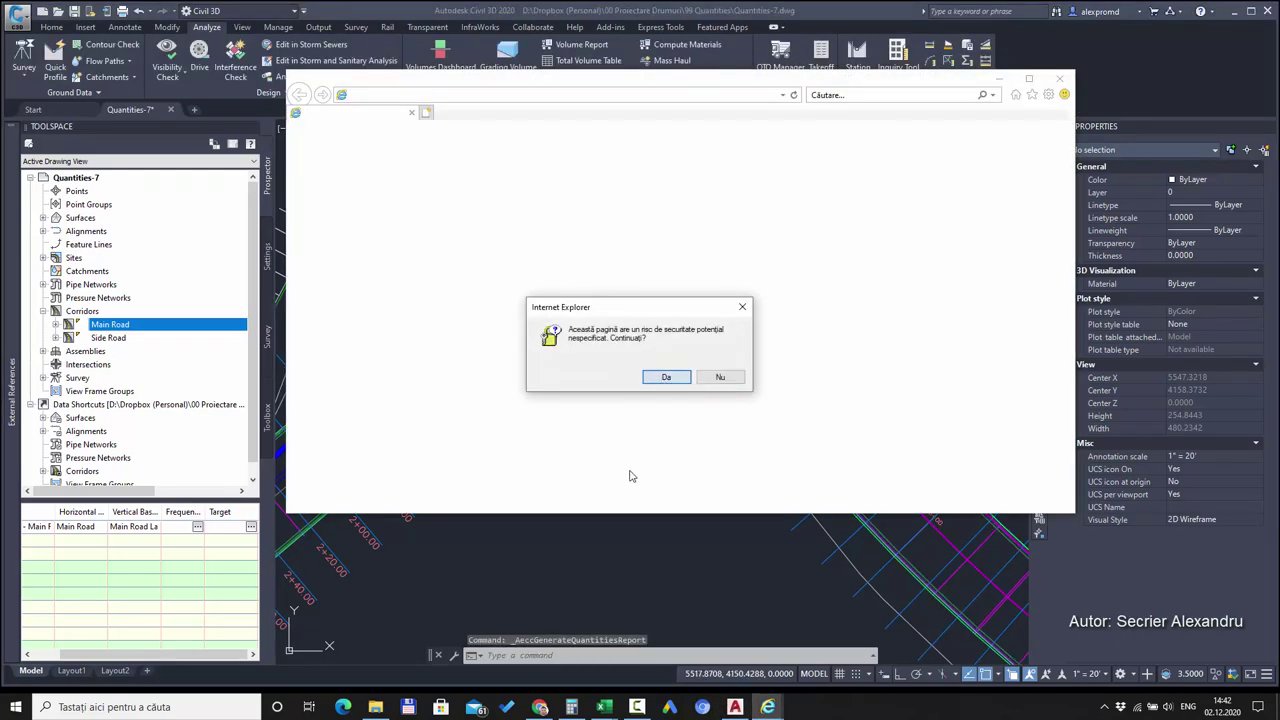
pyautogui.click(663, 378)
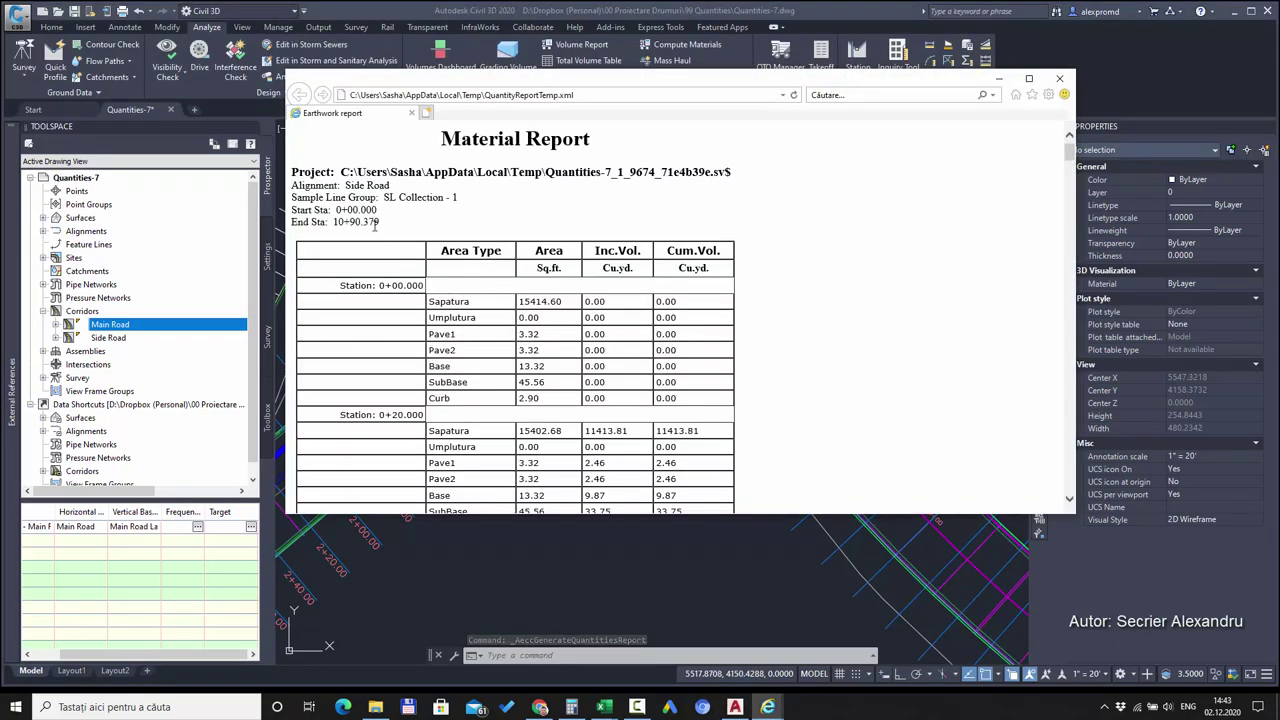
pyautogui.moveTo(344, 185); pyautogui.dragTo(391, 186)
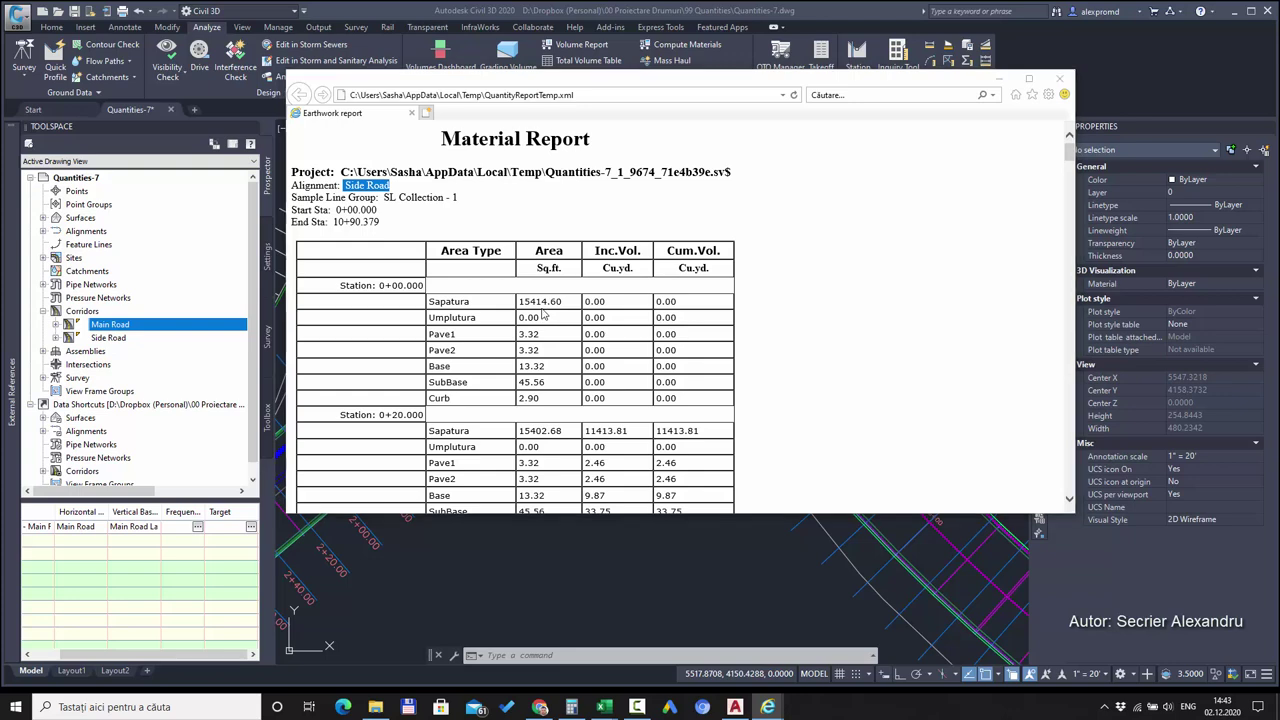
# - Cancel the save-webpage prompt and close the Side Road report window
pyautogui.hotkey('ctrl', 's')
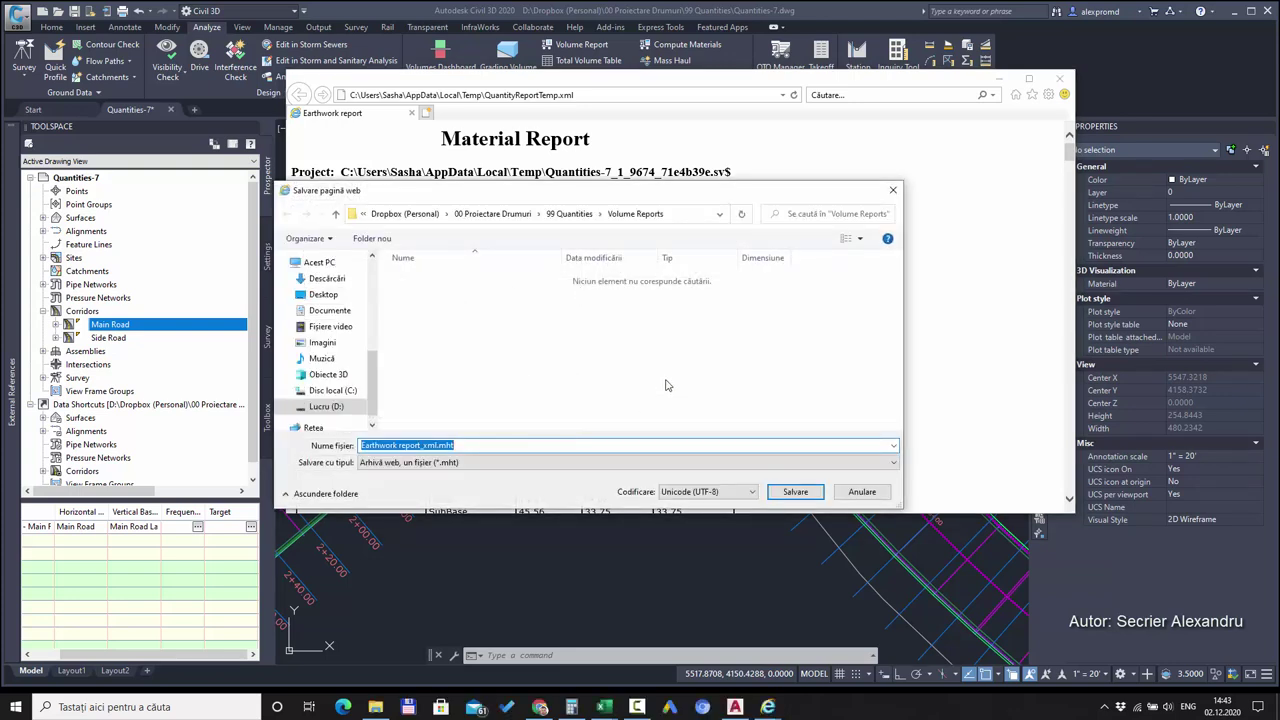
pyautogui.press('Escape')
pyautogui.click(813, 296)
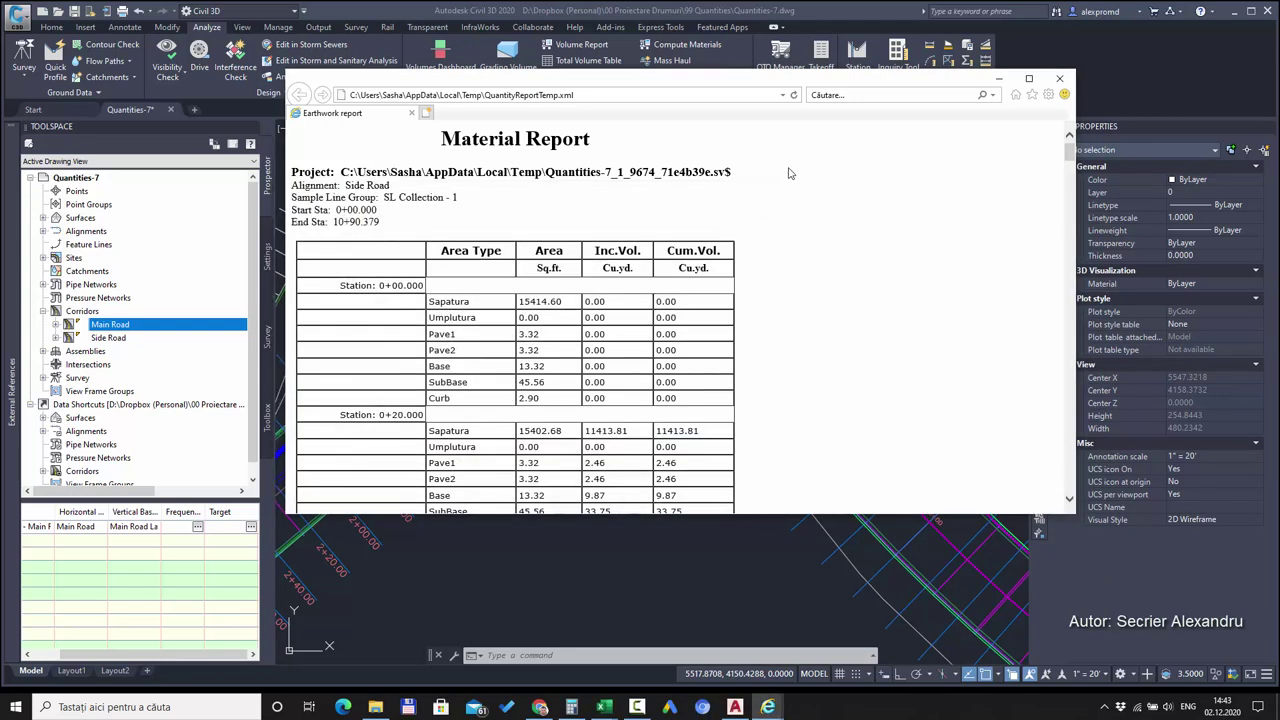
pyautogui.click(1059, 78)
# - Bring the Volume Reports folder holding 01.htm and 02.htm in front of the drawing
pyautogui.scroll(-3, 613, 458)
pyautogui.scroll(-2, 640, 380)
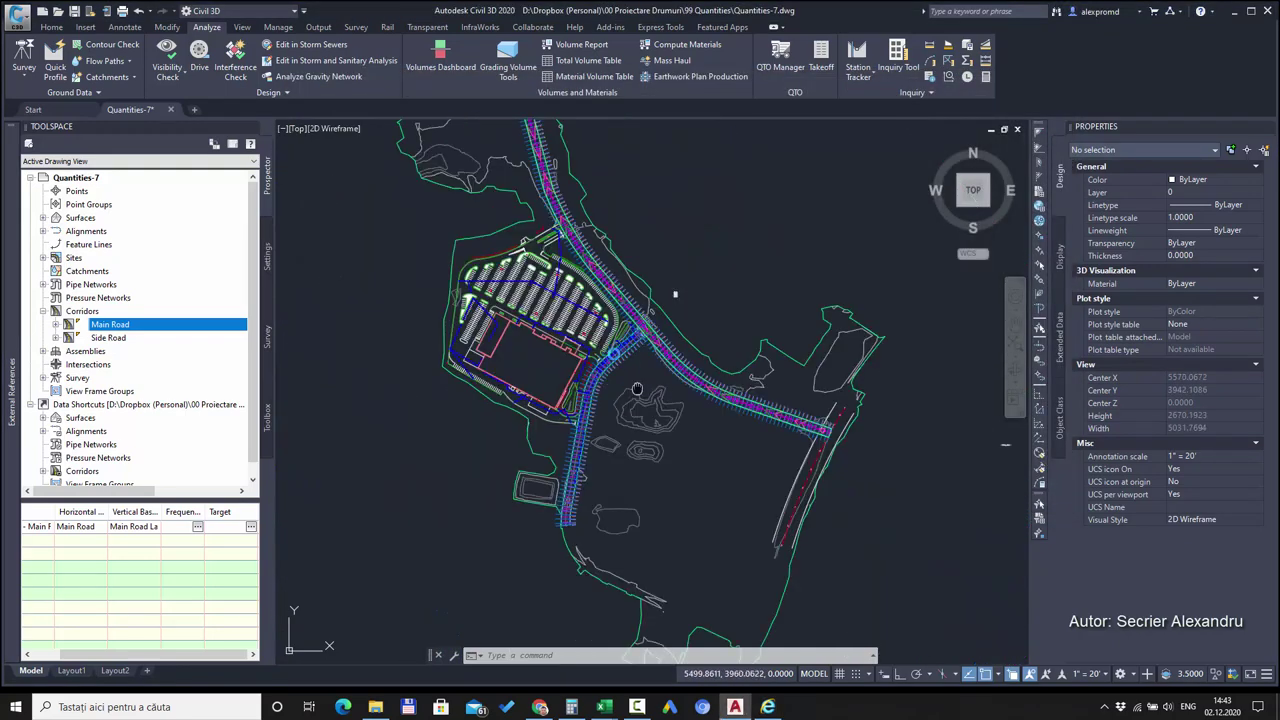
pyautogui.scroll(5, 657, 236)
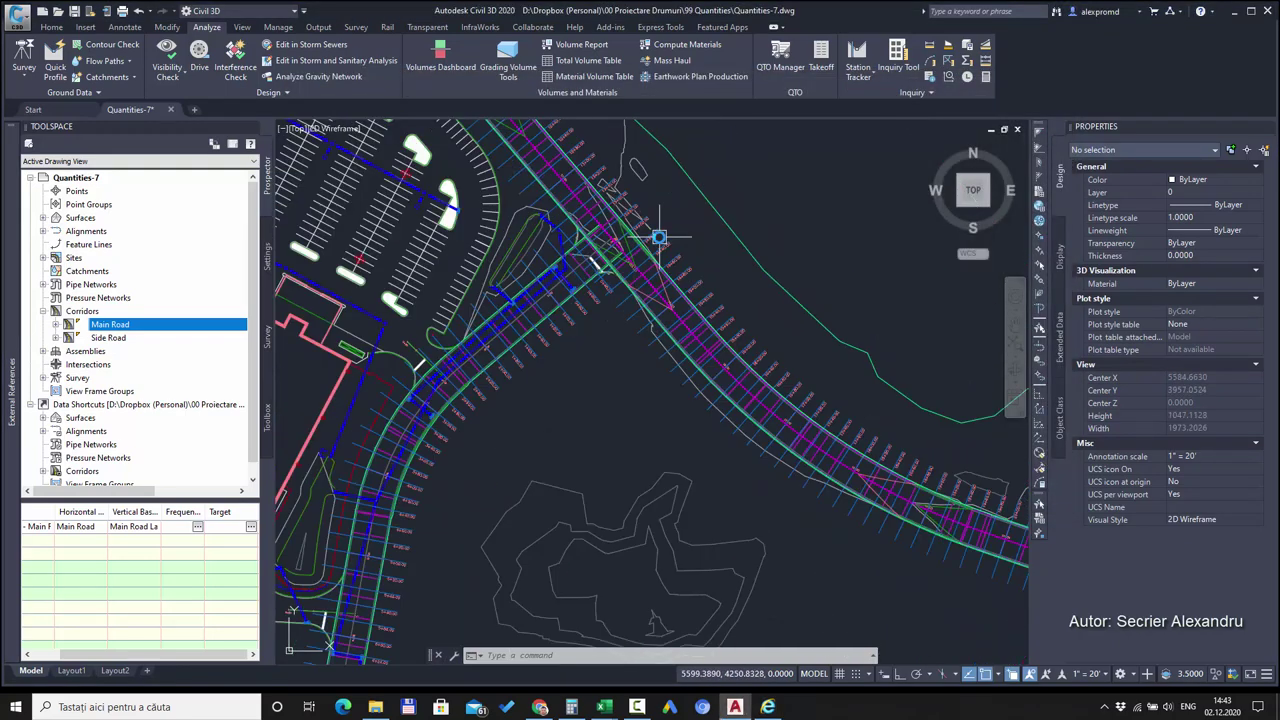
pyautogui.scroll(3, 658, 240)
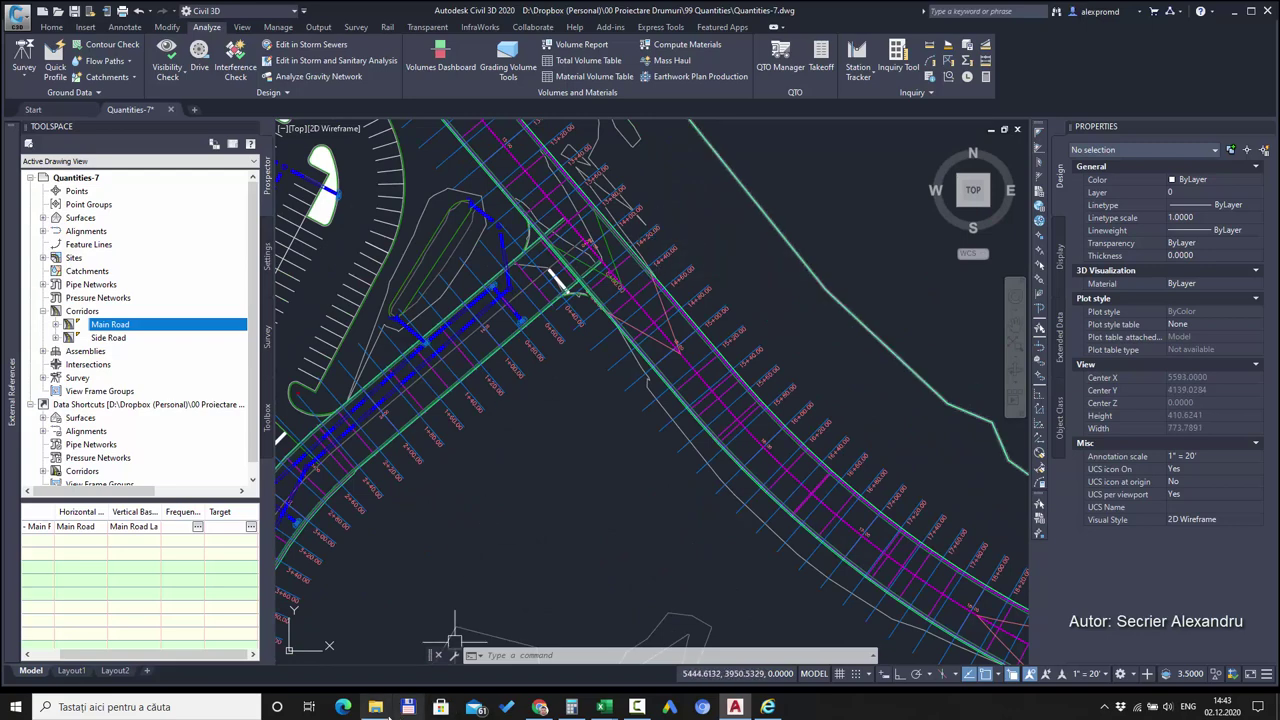
pyautogui.moveTo(375, 707)
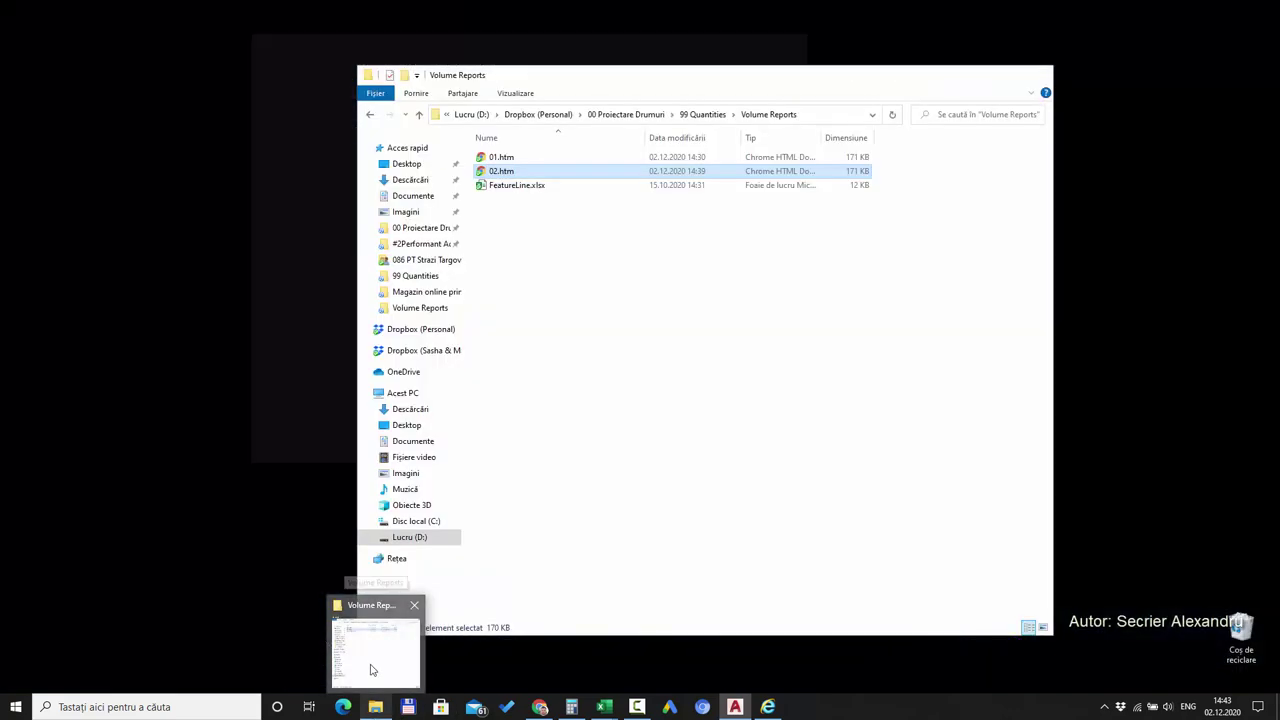
pyautogui.click(373, 668)
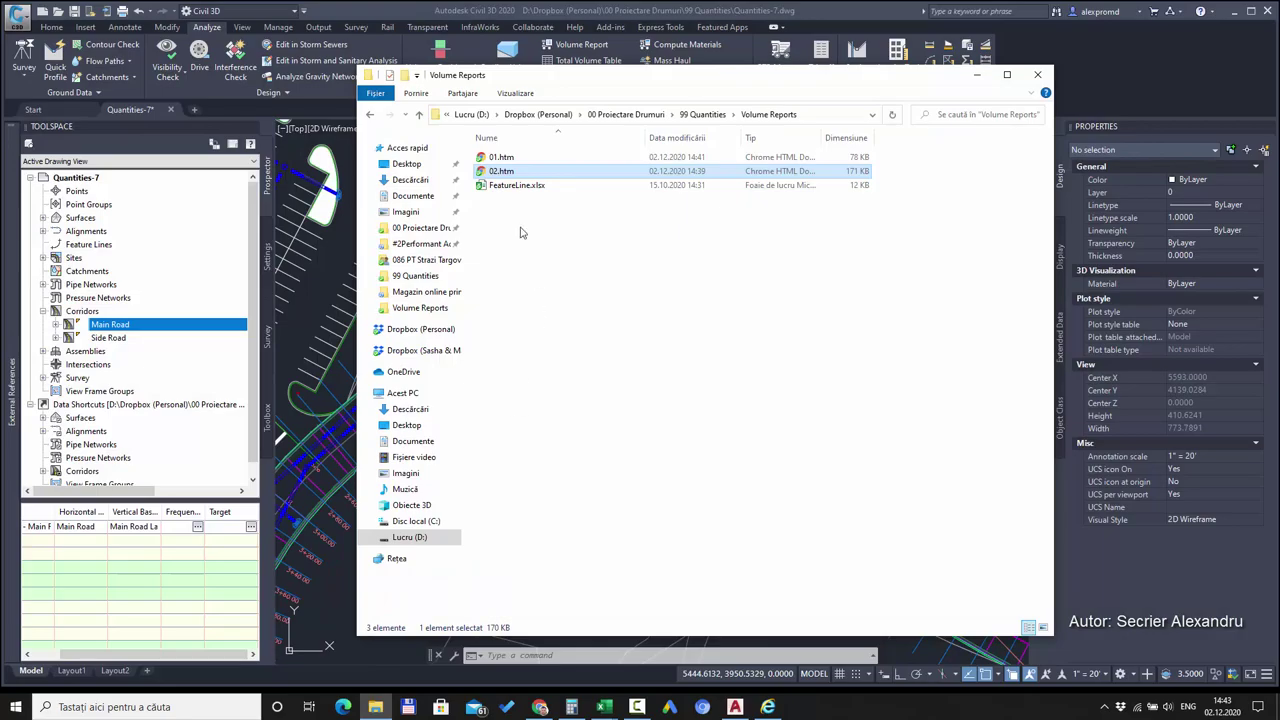
# - Open 01.htm in Chrome and copy the entire Material Report page
pyautogui.doubleClick(512, 158)
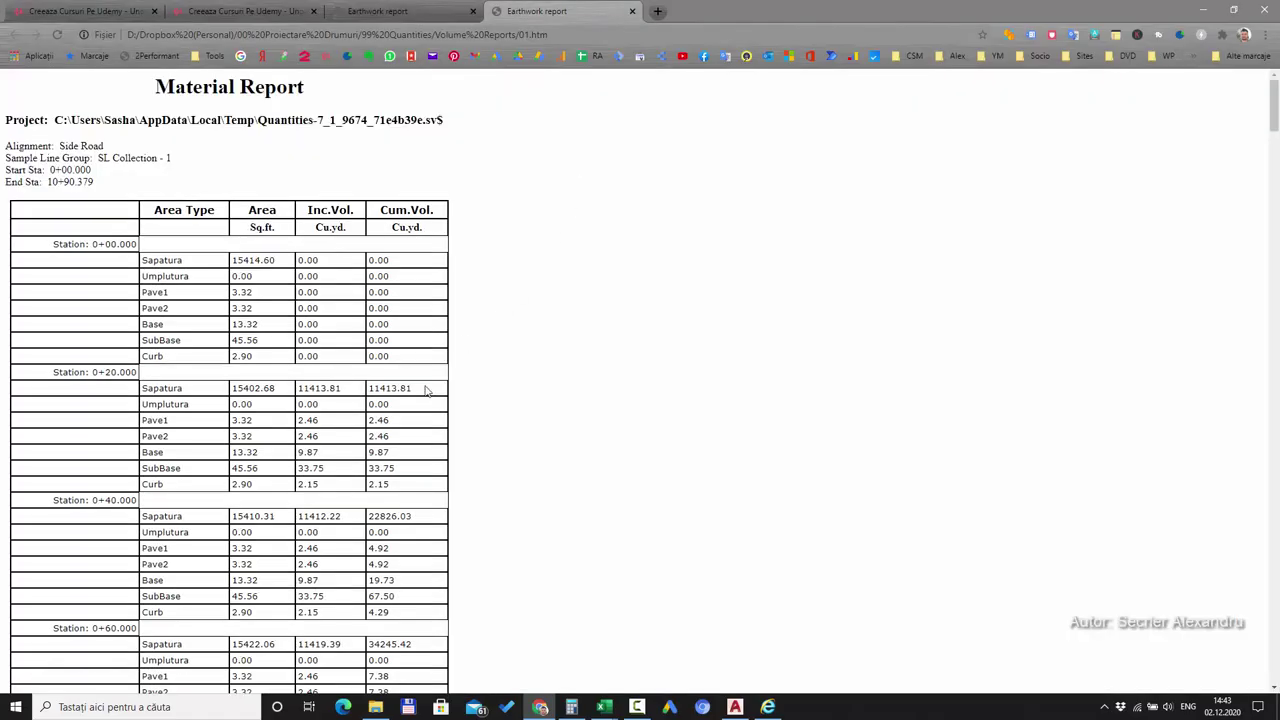
pyautogui.hotkey('ctrl', 'a')
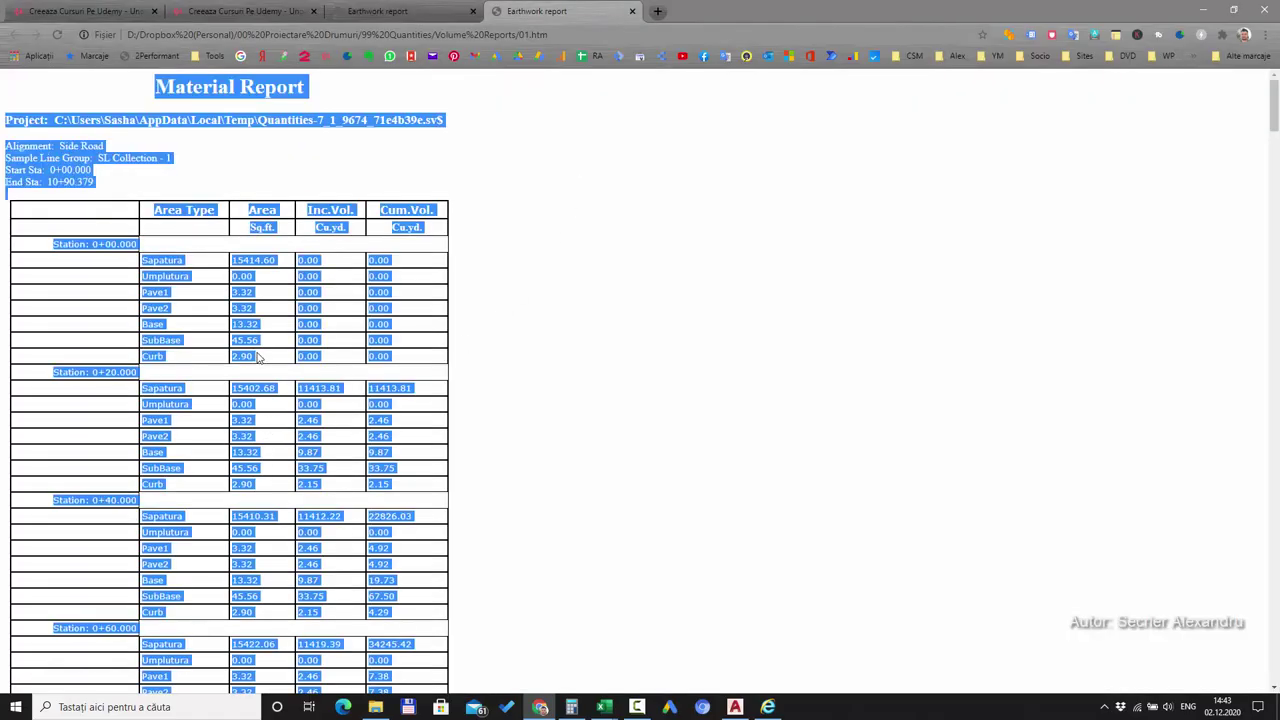
pyautogui.rightClick(320, 312)
pyautogui.click(372, 323)
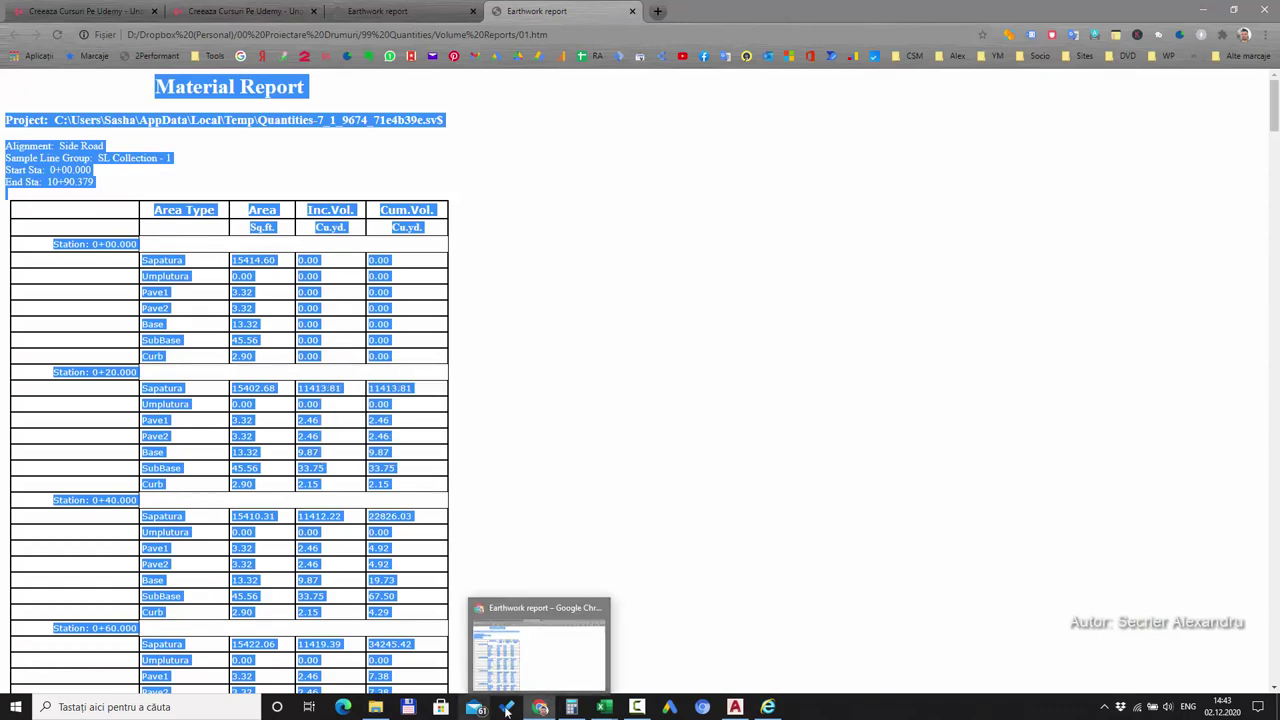
# - Paste the copied report into a new Foaie2 sheet at A1 and inspect the values
pyautogui.moveTo(606, 707)
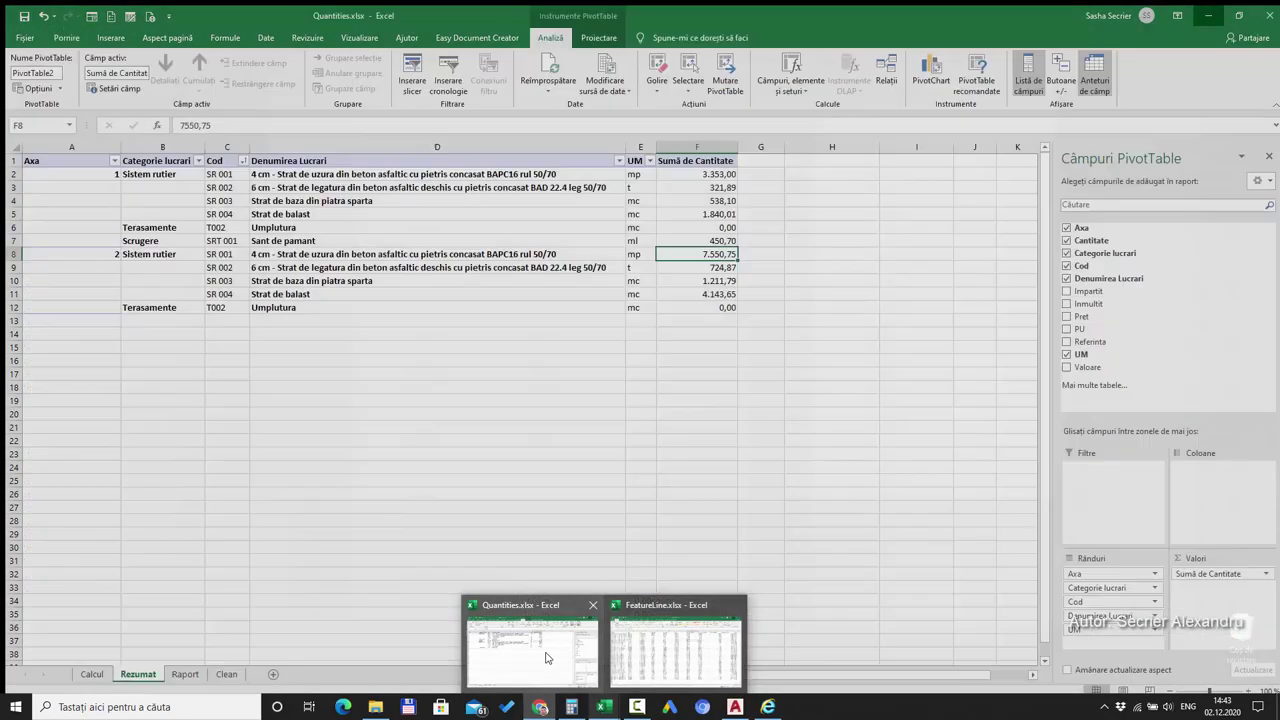
pyautogui.click(530, 650)
pyautogui.click(180, 669)
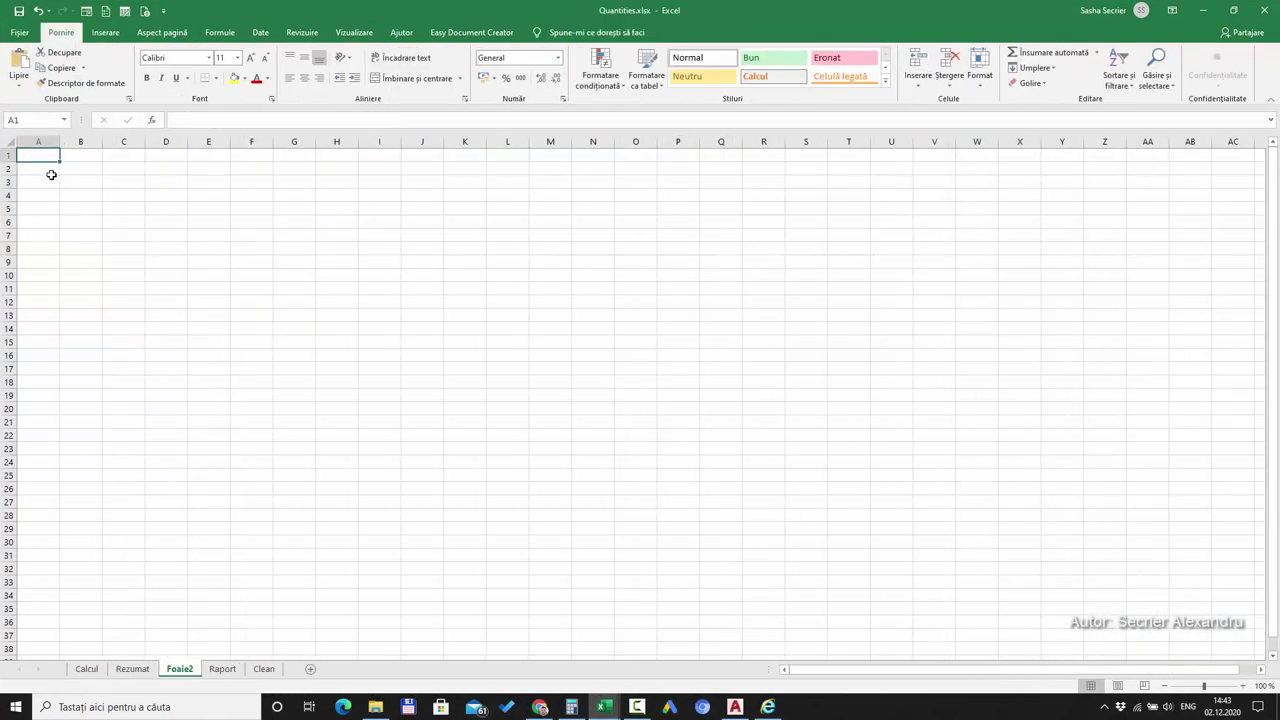
pyautogui.rightClick(47, 163)
pyautogui.click(56, 212)
pyautogui.moveTo(166, 582); pyautogui.dragTo(208, 582)
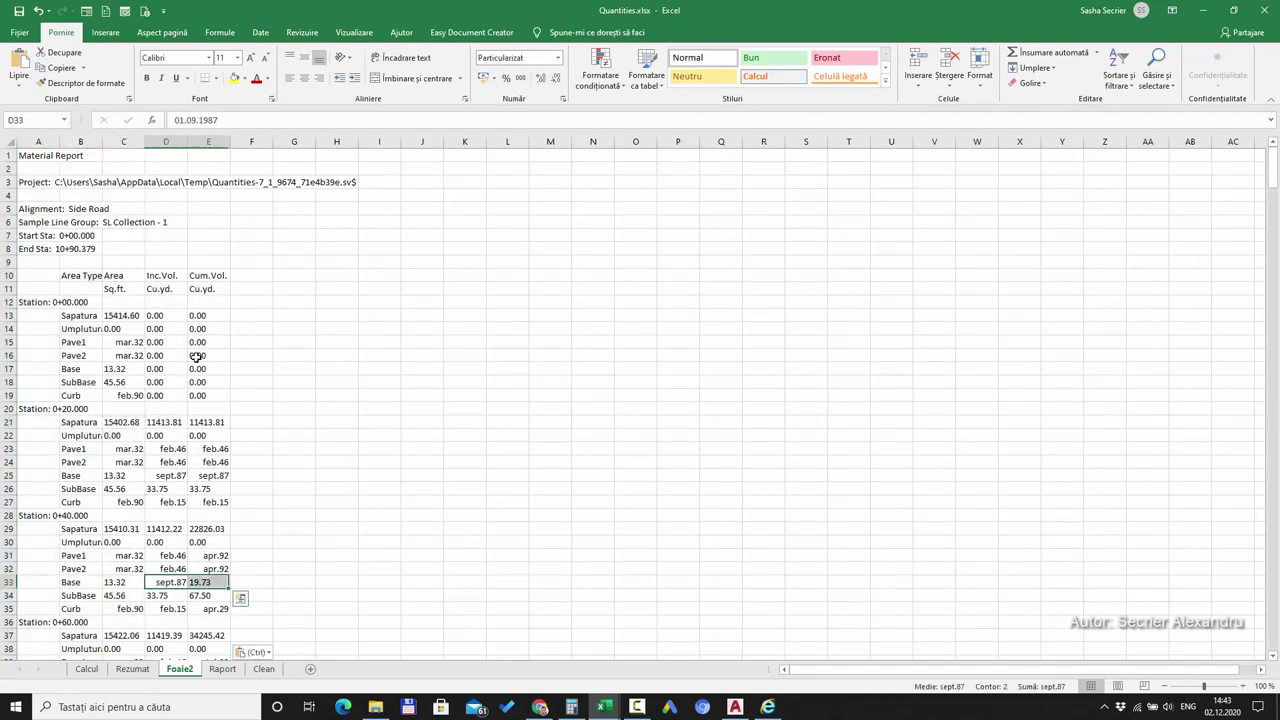
pyautogui.moveTo(81, 248); pyautogui.dragTo(123, 262)
pyautogui.click(430, 250)
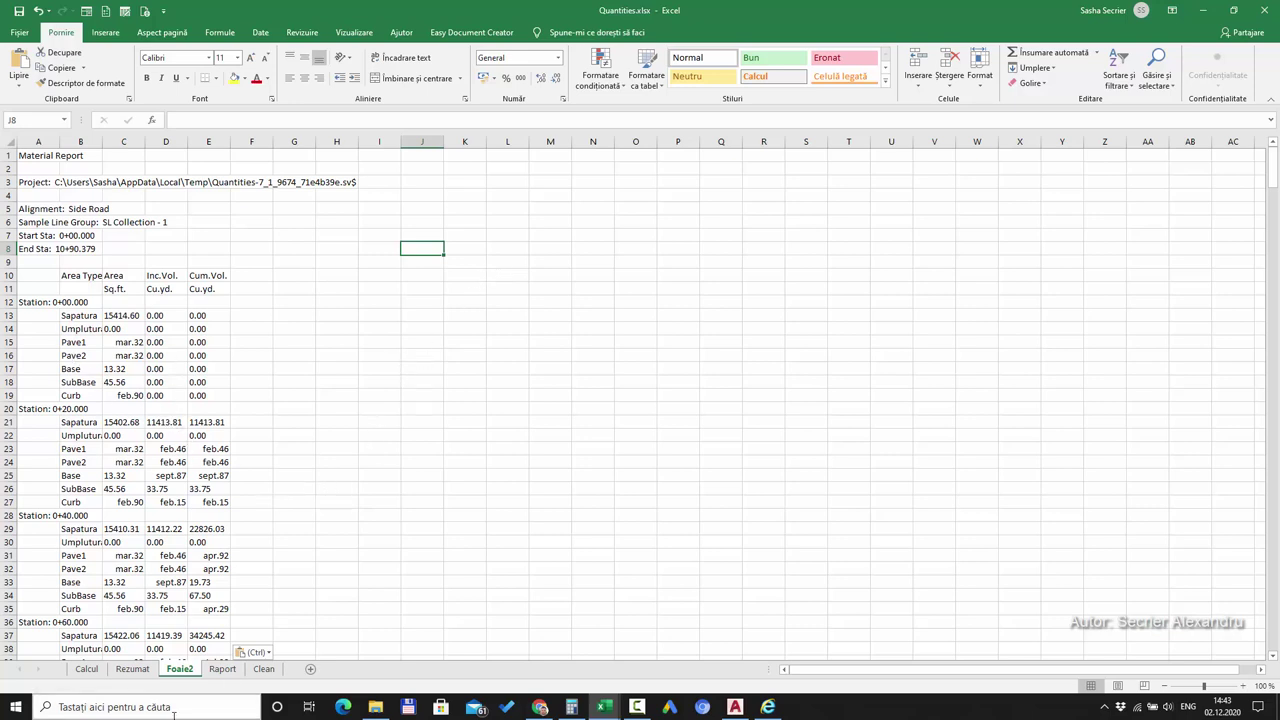
# - Delete the Foaie2 sheet, return to Calcul, and minimize Excel
pyautogui.rightClick(182, 671)
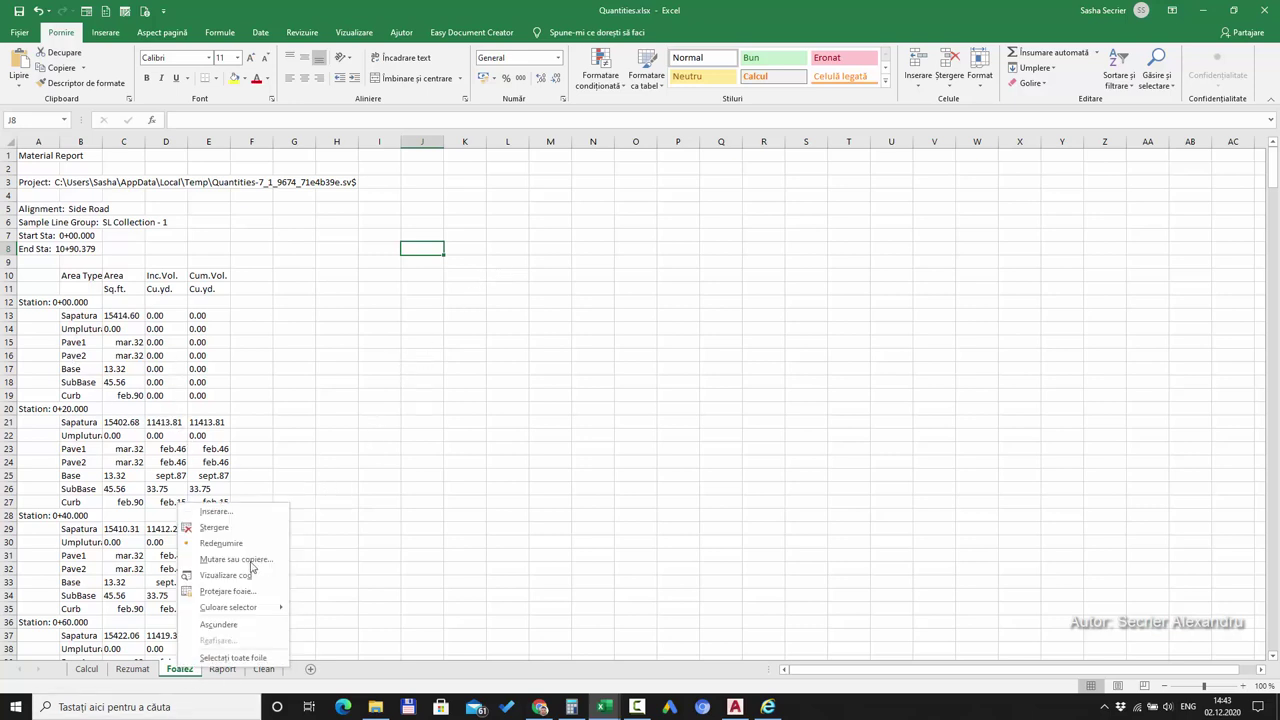
pyautogui.click(230, 527)
pyautogui.click(608, 396)
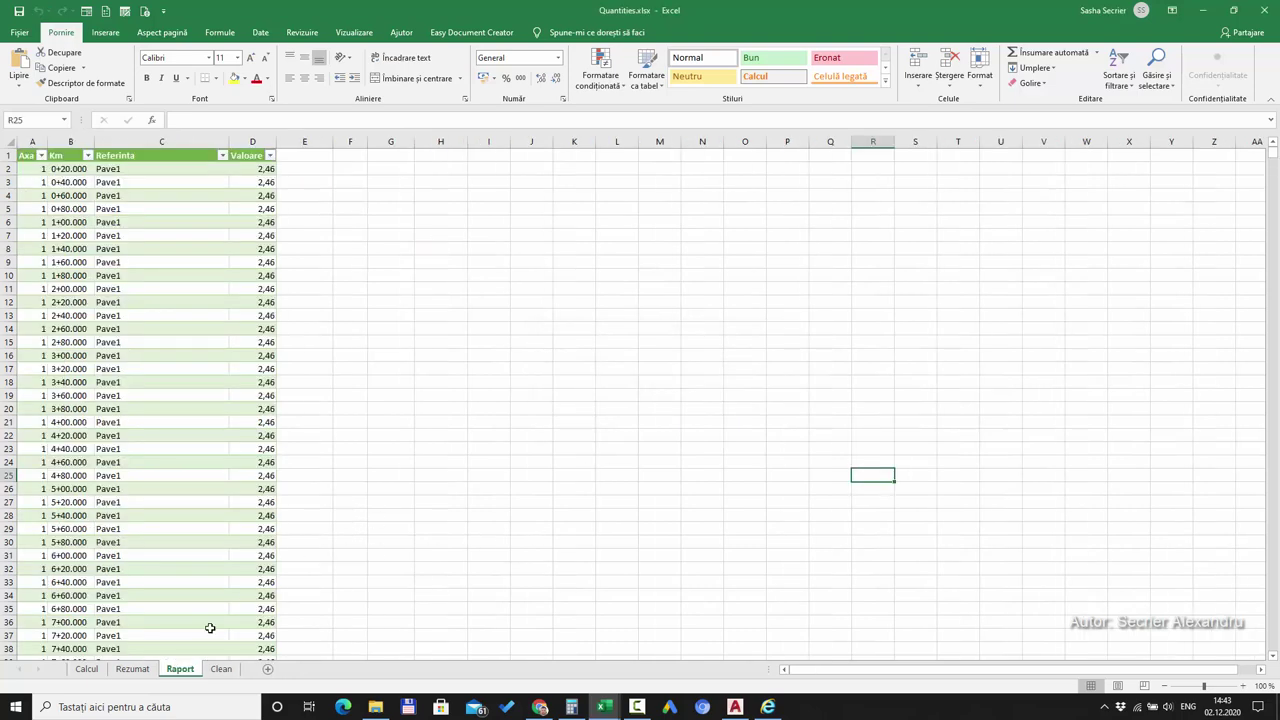
pyautogui.click(86, 669)
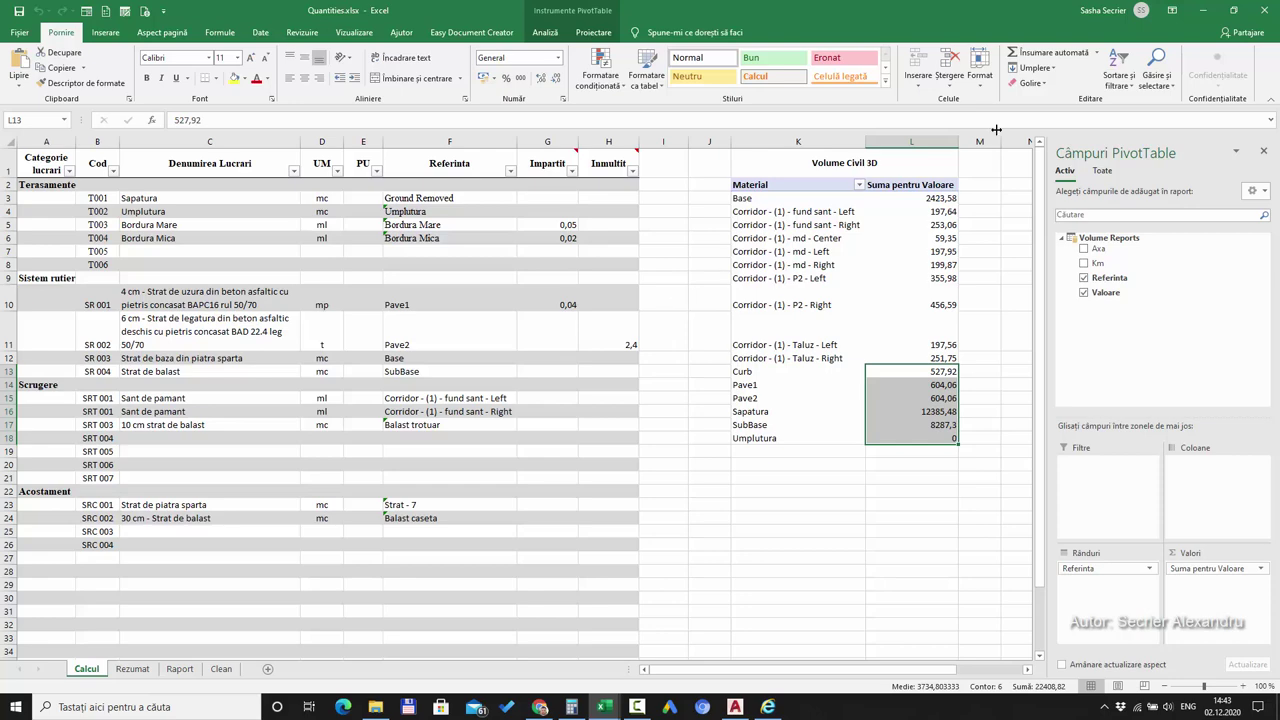
pyautogui.click(1203, 10)
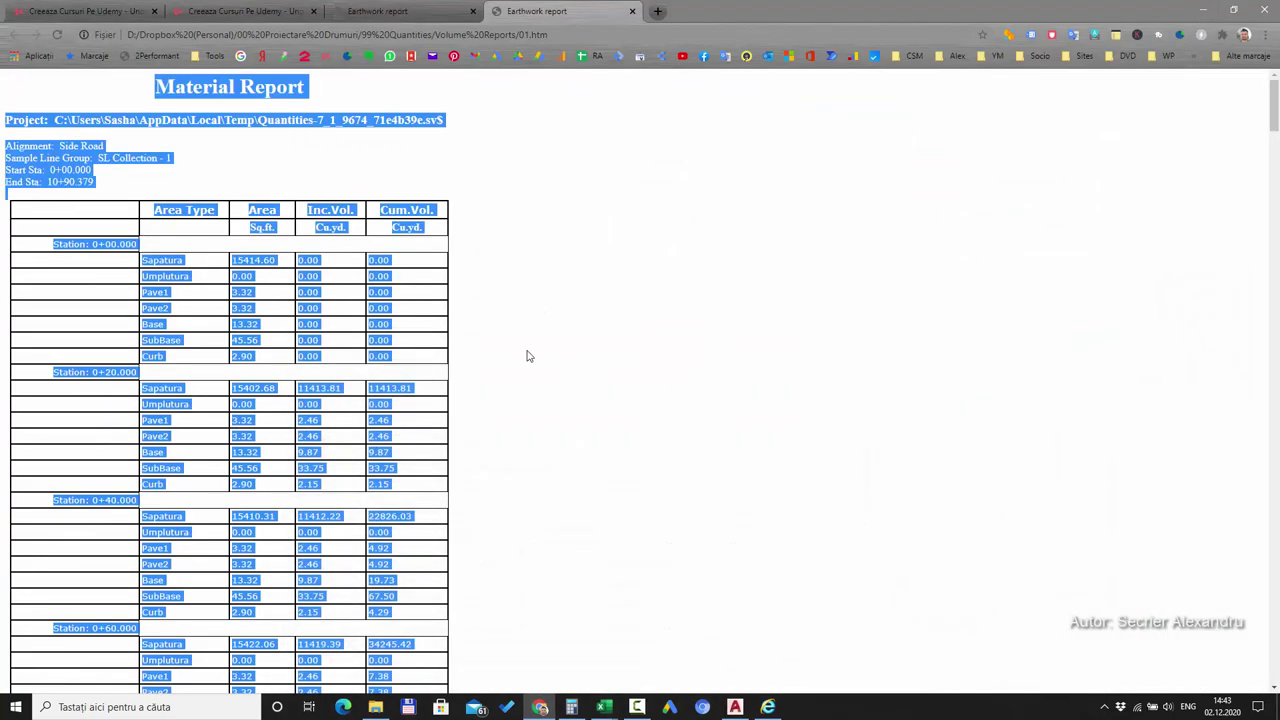
# - Browse between the 99 Quantities and Volume Reports folders, selecting Quantities.xlsx
pyautogui.click(375, 707)
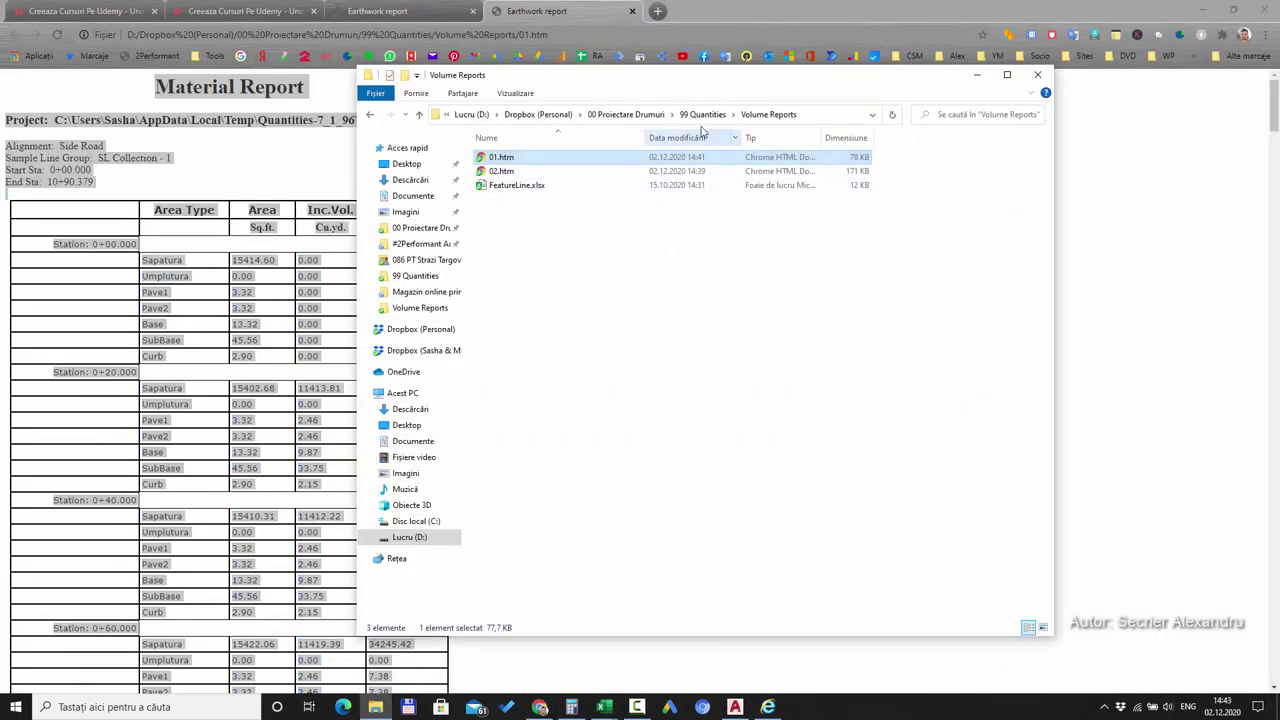
pyautogui.click(703, 114)
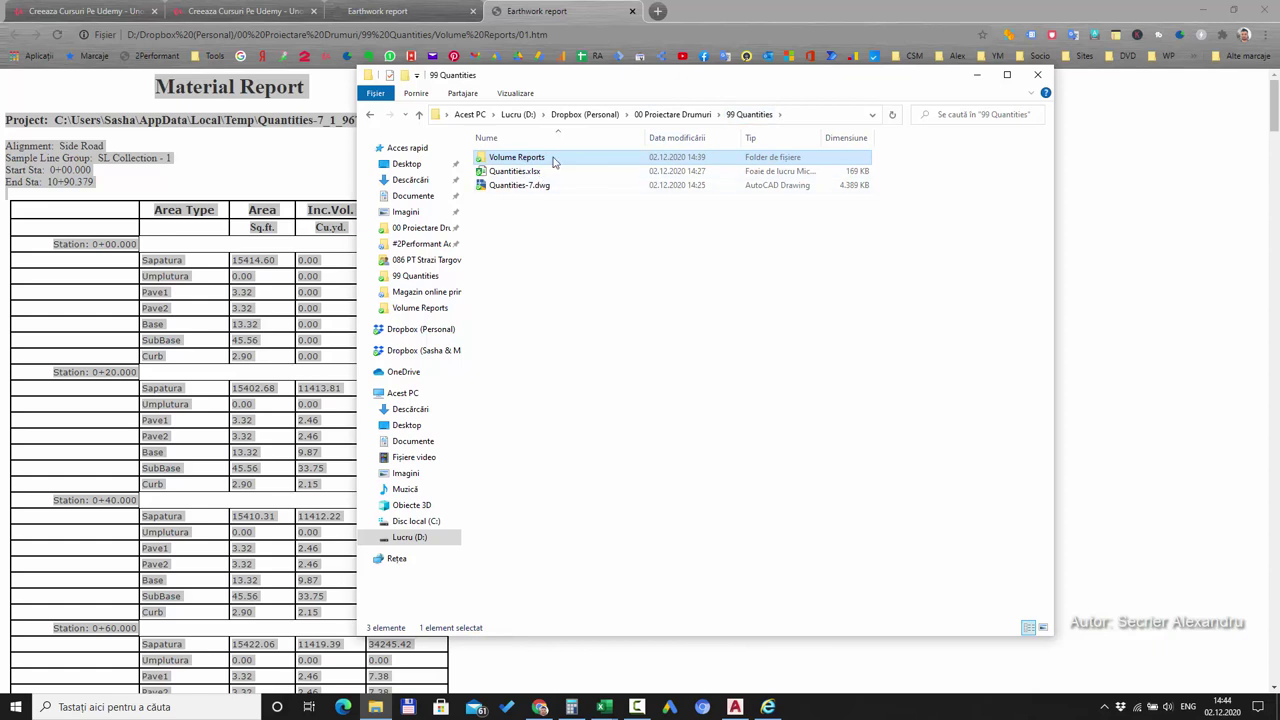
pyautogui.doubleClick(524, 160)
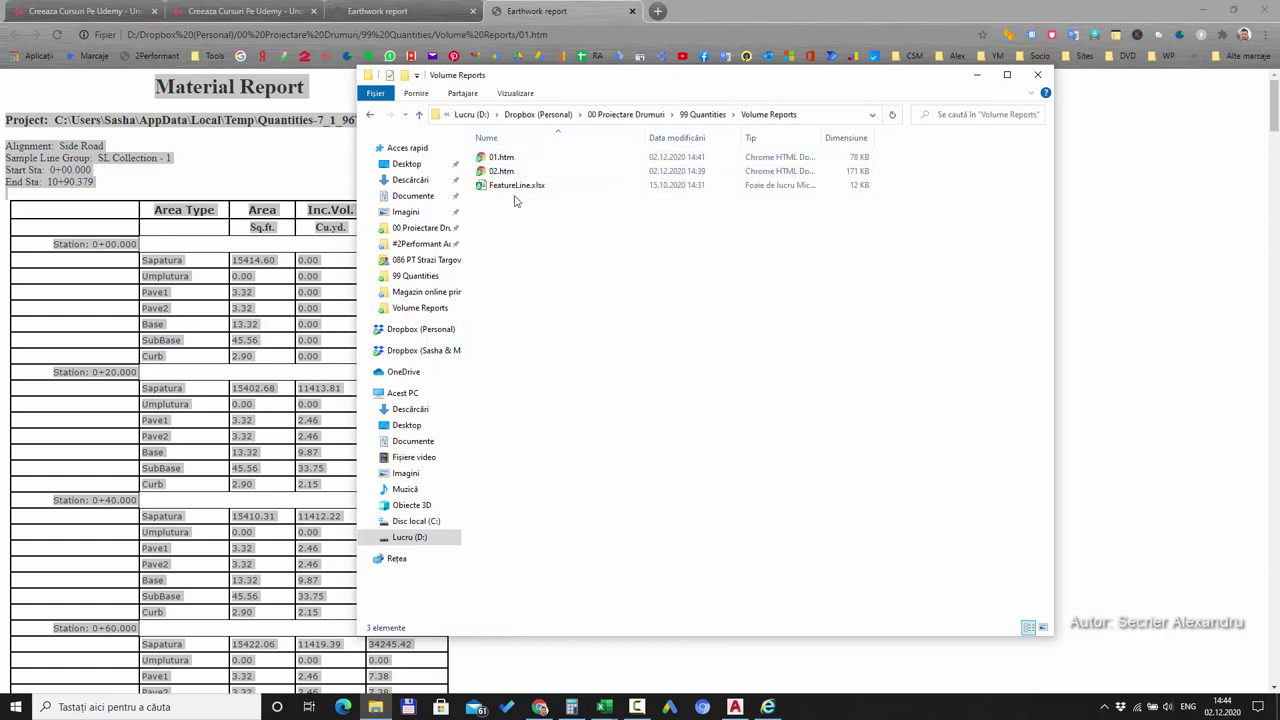
pyautogui.click(703, 114)
pyautogui.click(514, 172)
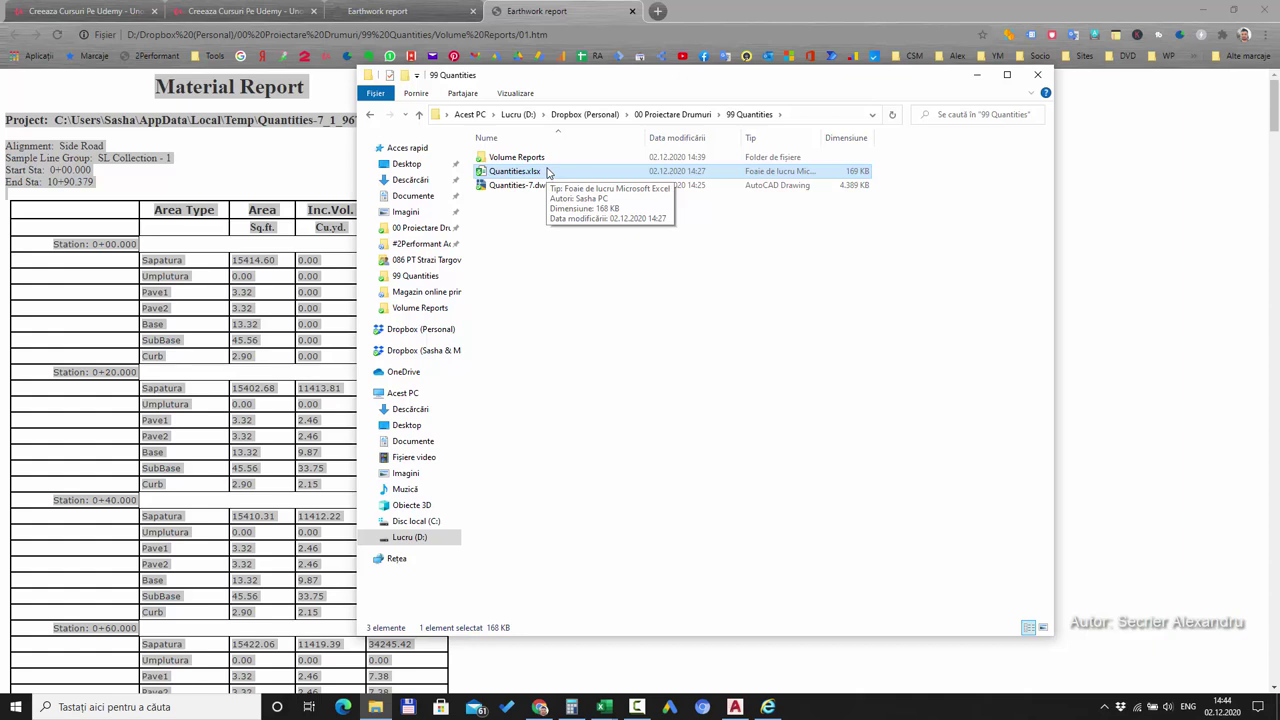
pyautogui.doubleClick(518, 157)
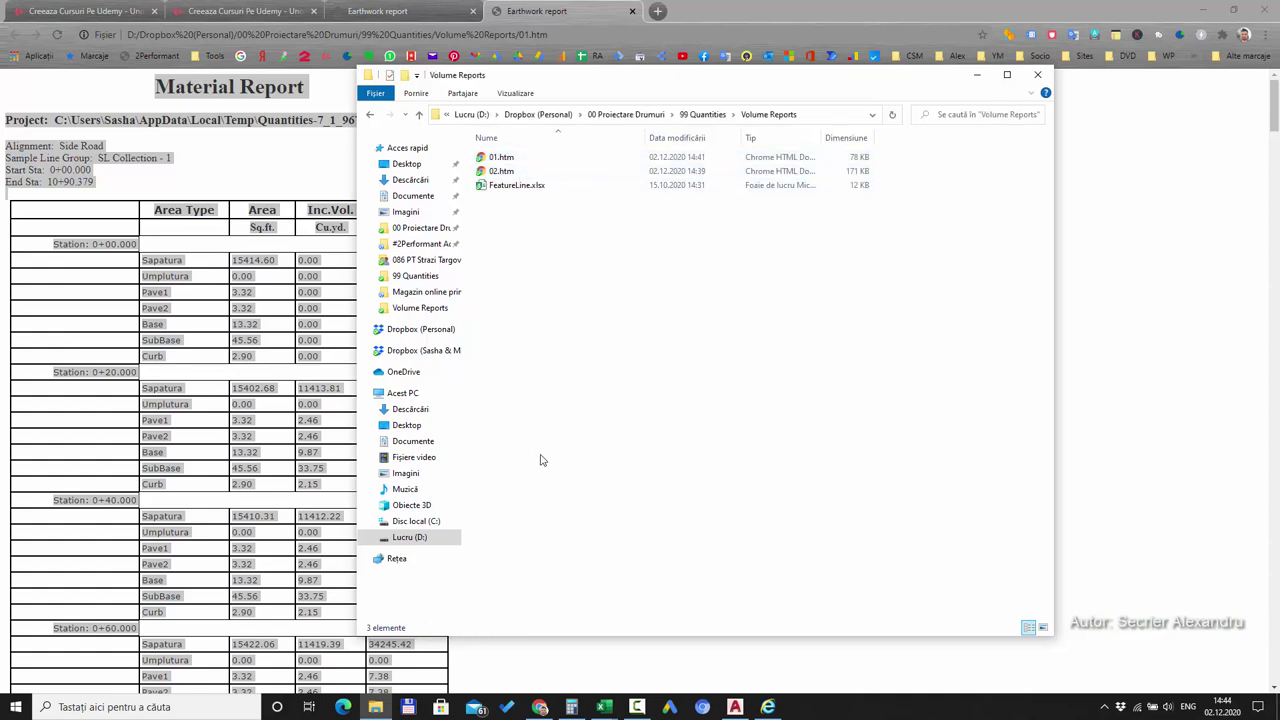
pyautogui.click(681, 114)
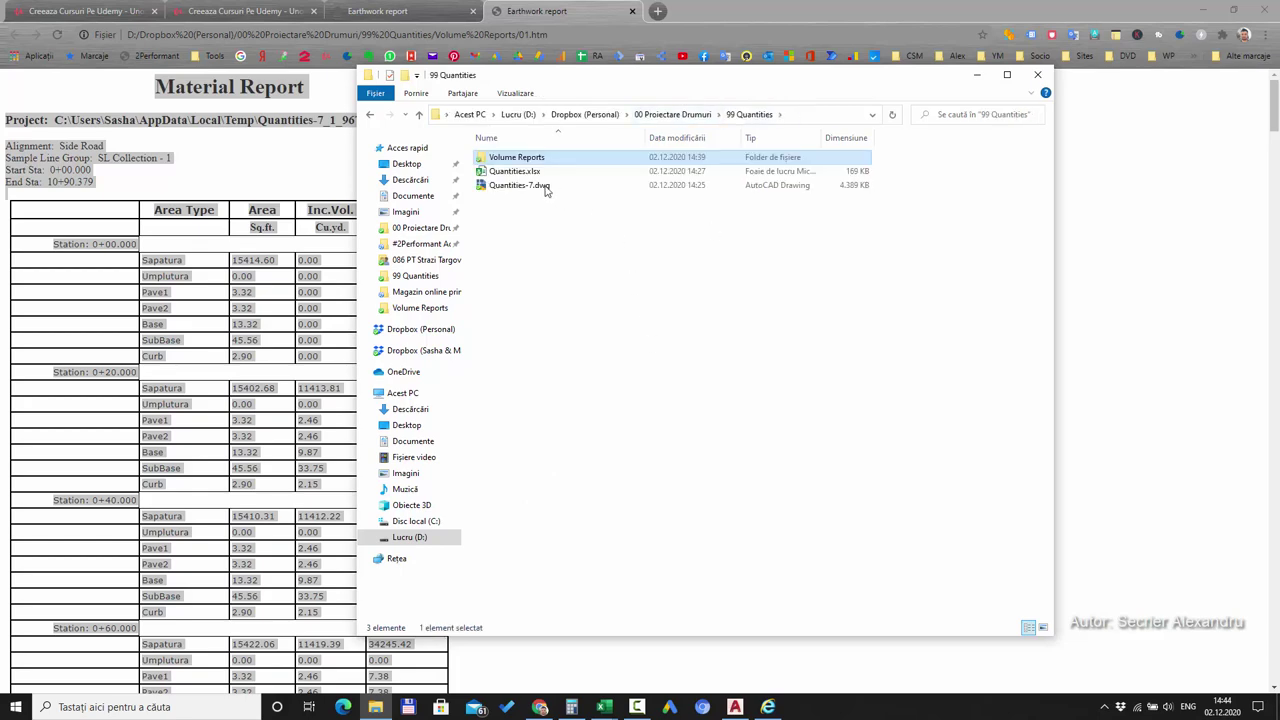
pyautogui.click(518, 176)
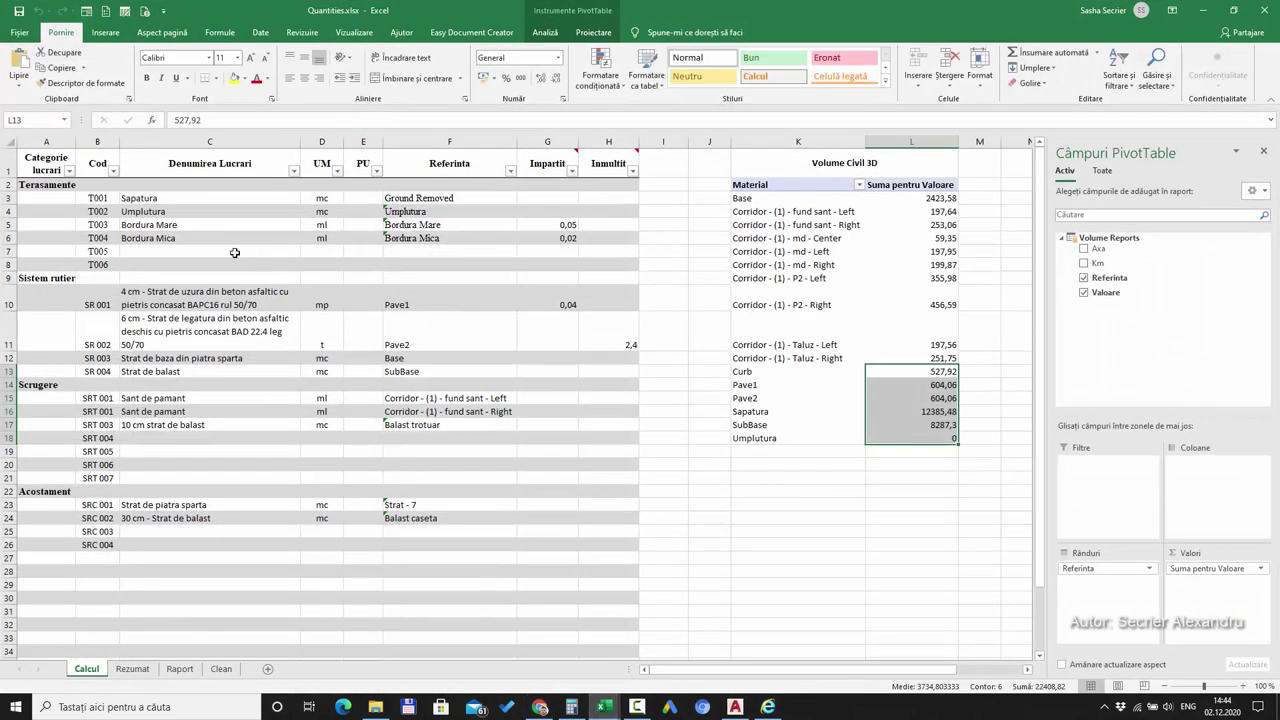
# - Inspect the Calcul descriptions in C4 to C11 and the Pave1 reference list in F10
pyautogui.click(234, 252)
pyautogui.click(186, 211)
pyautogui.click(172, 224)
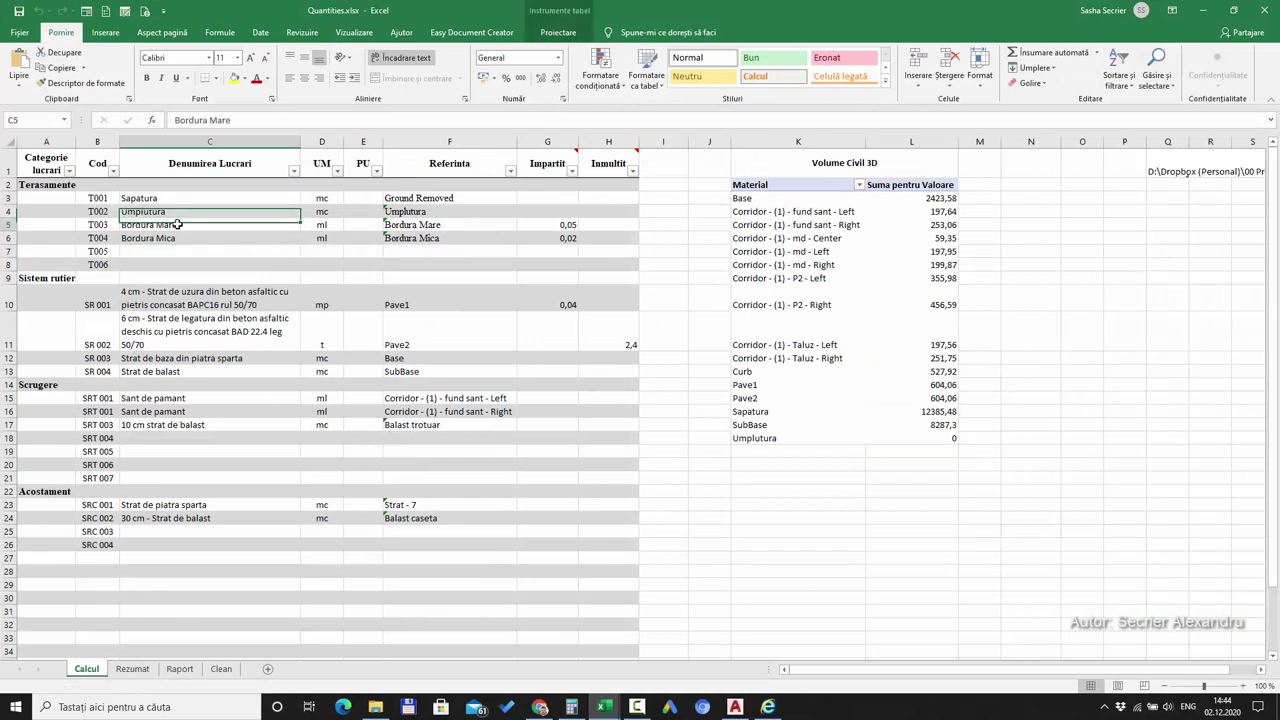
pyautogui.click(166, 238)
pyautogui.click(167, 251)
pyautogui.click(170, 295)
pyautogui.click(171, 338)
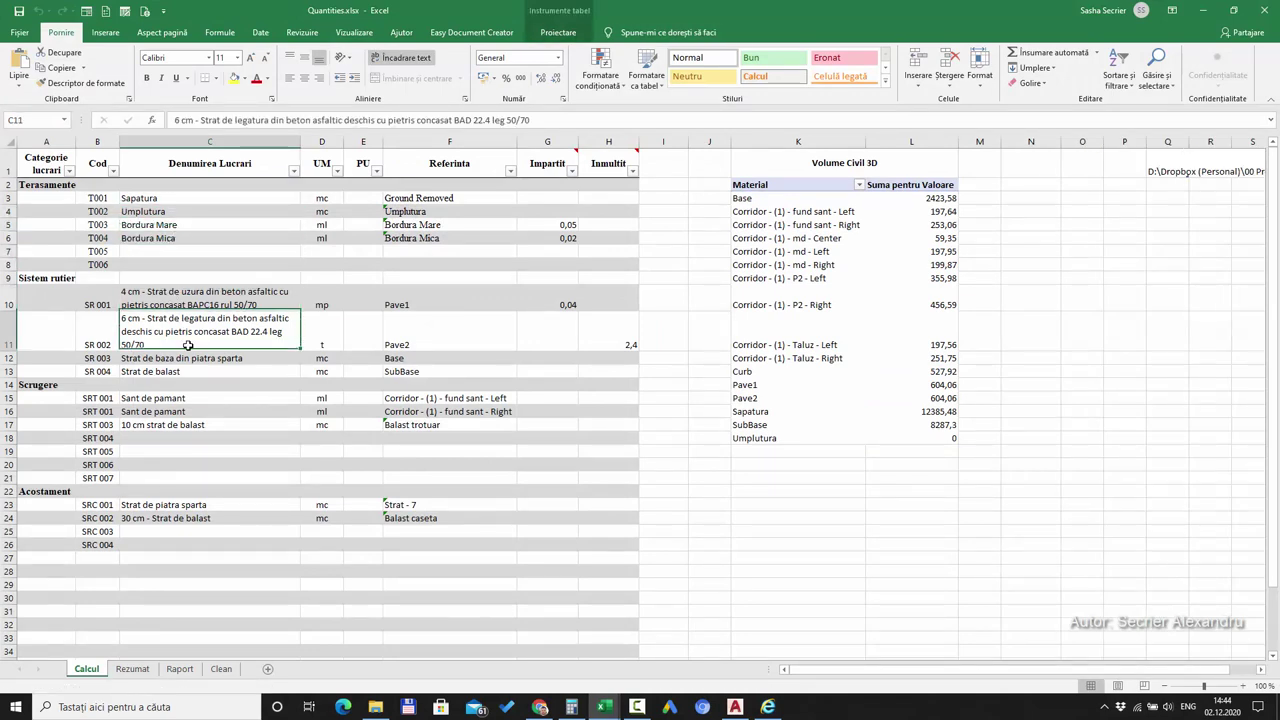
pyautogui.click(430, 304)
pyautogui.click(522, 306)
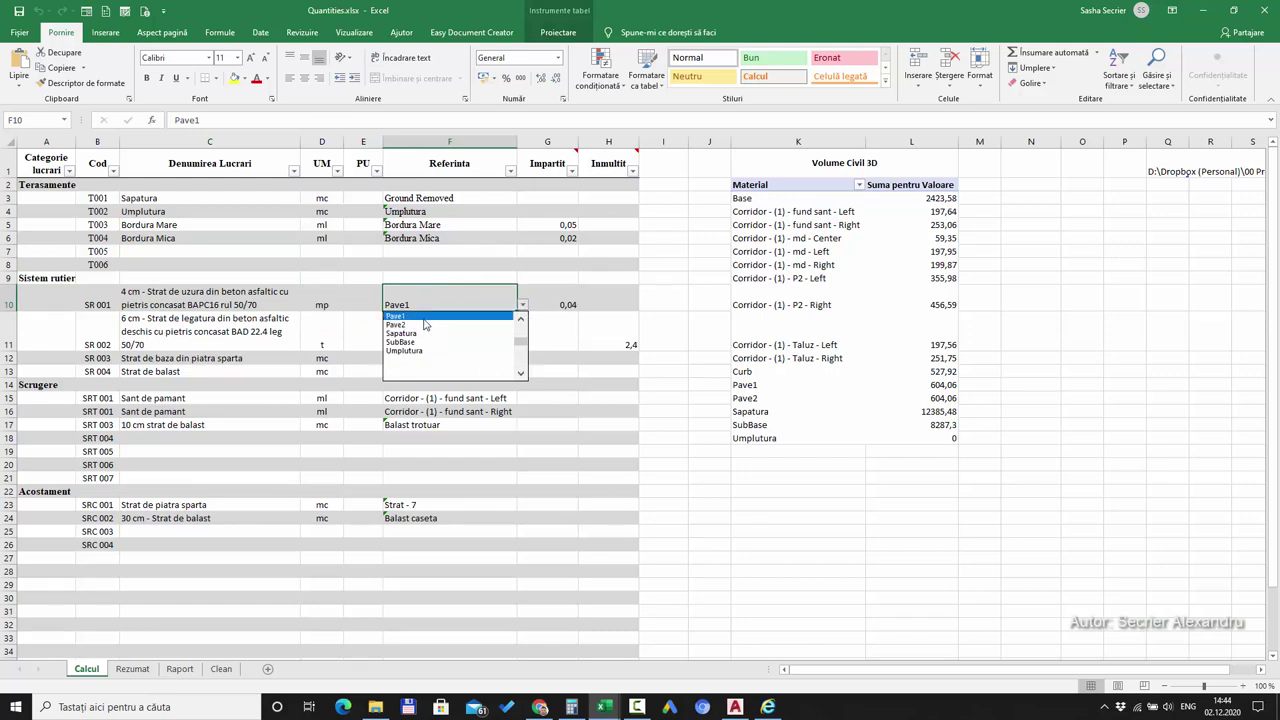
# - Select the Volume Civil 3D pivot's Material row labels to show its field list
pyautogui.click(437, 305)
pyautogui.click(814, 344)
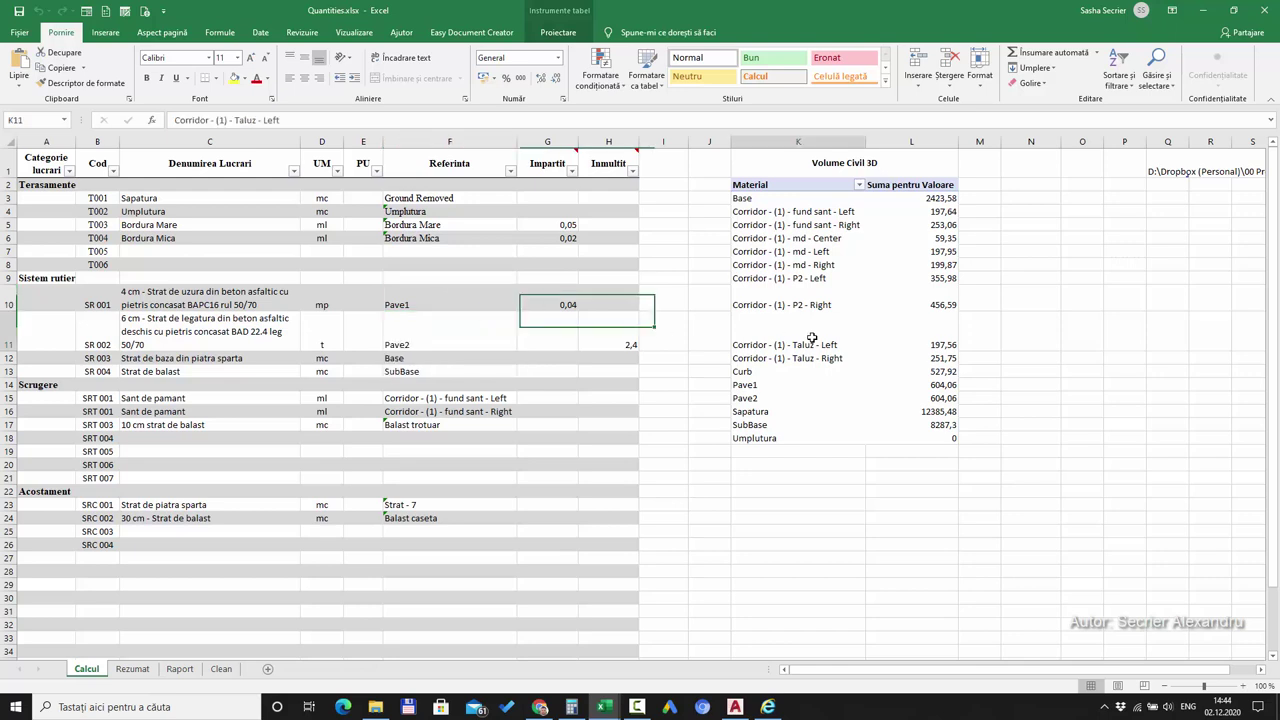
pyautogui.click(779, 185)
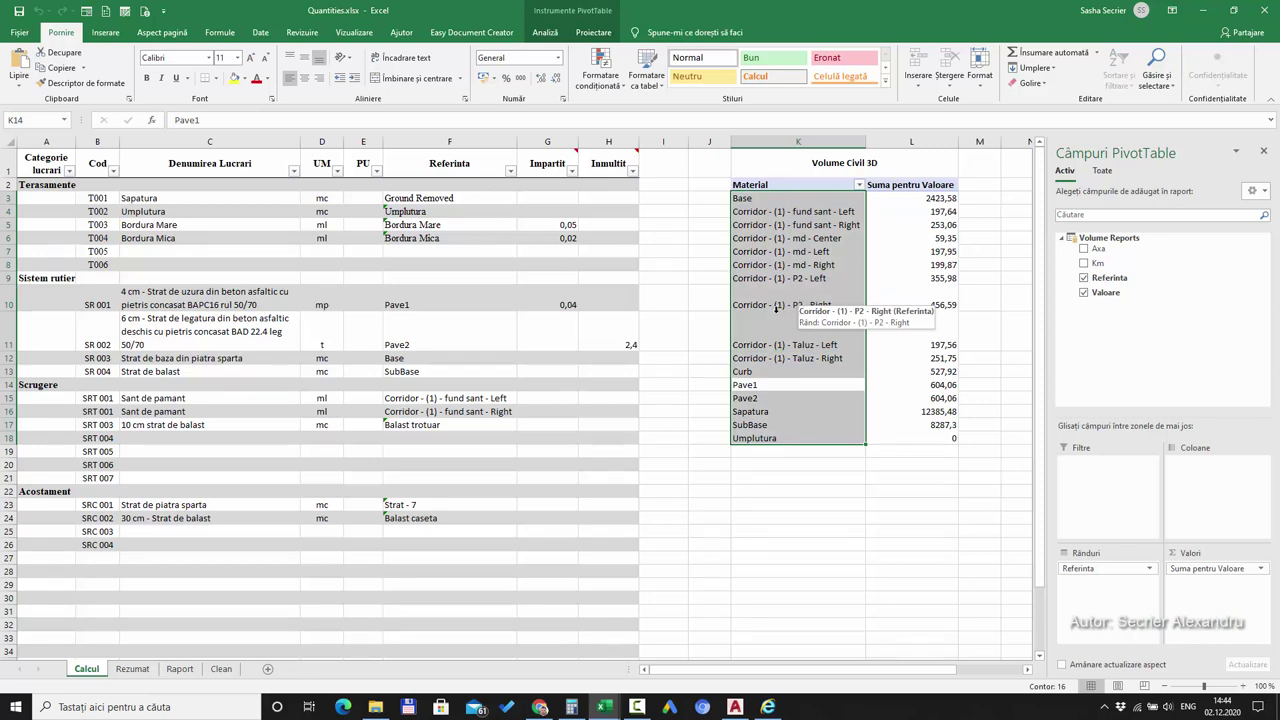
# - Refresh the Volume Civil 3D pivot, then check F8's material reference dropdown without choosing
pyautogui.rightClick(787, 280)
pyautogui.click(814, 362)
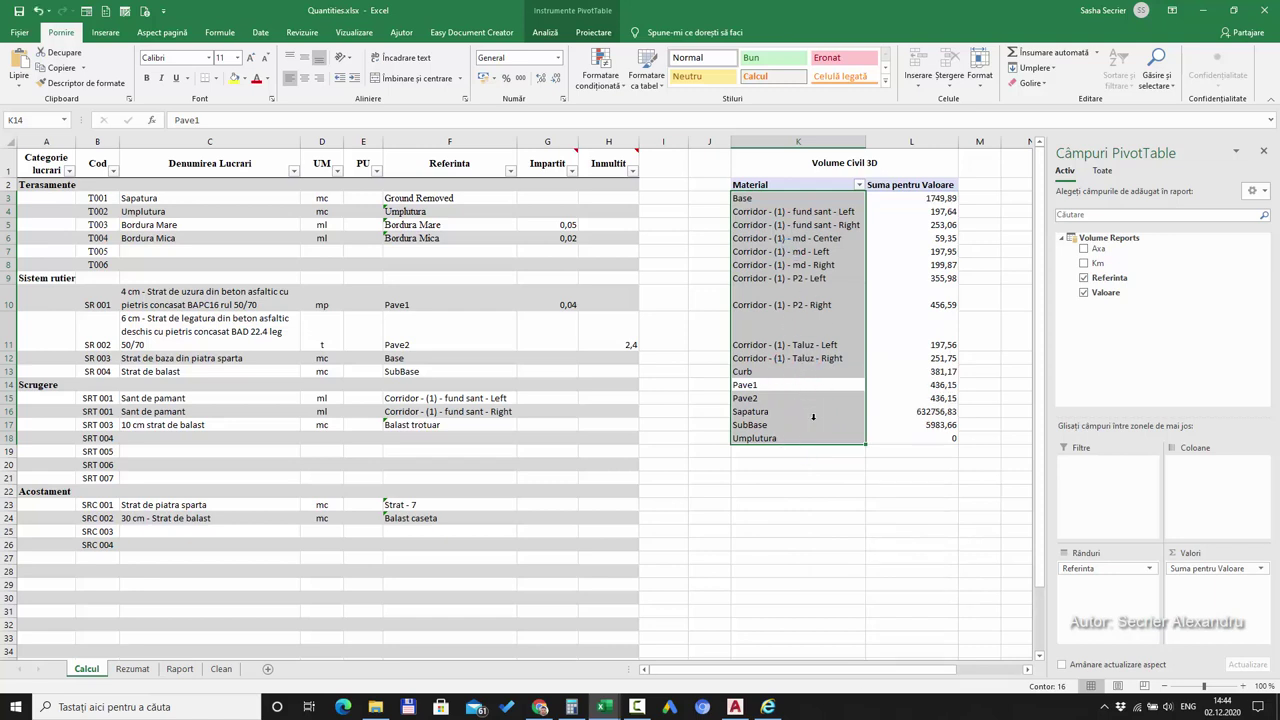
pyautogui.click(524, 273)
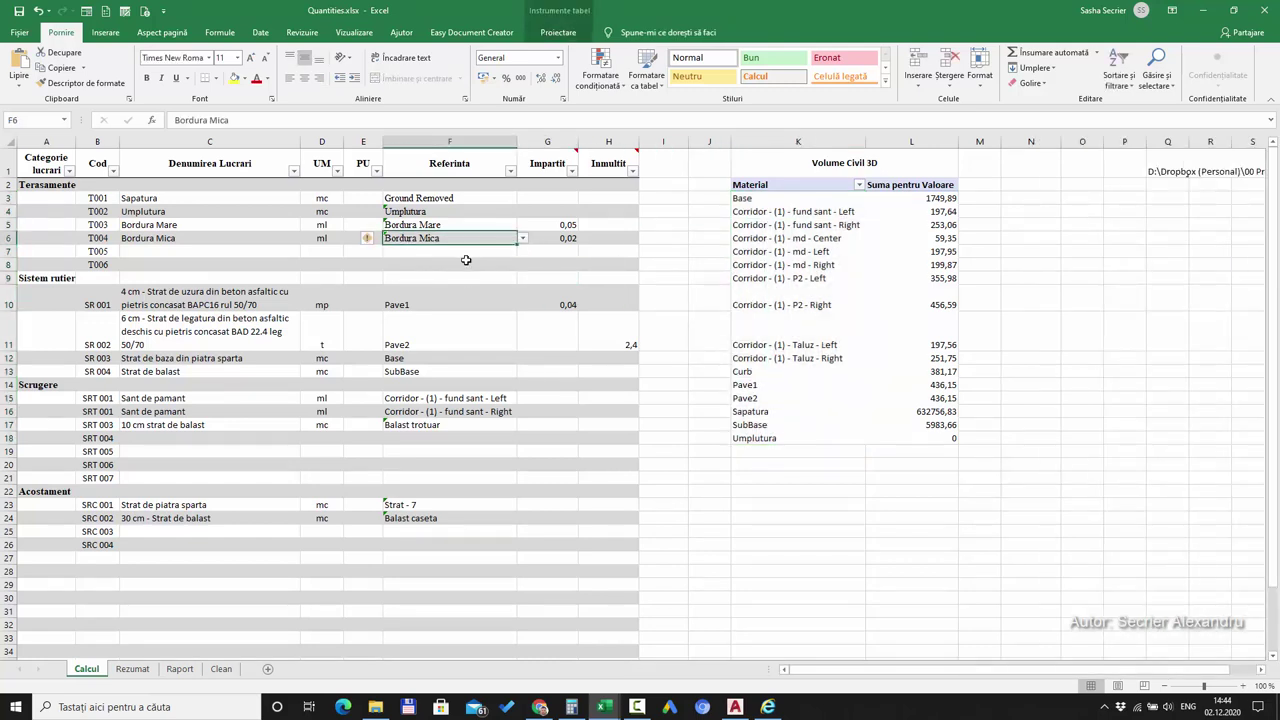
pyautogui.click(517, 265)
pyautogui.click(525, 267)
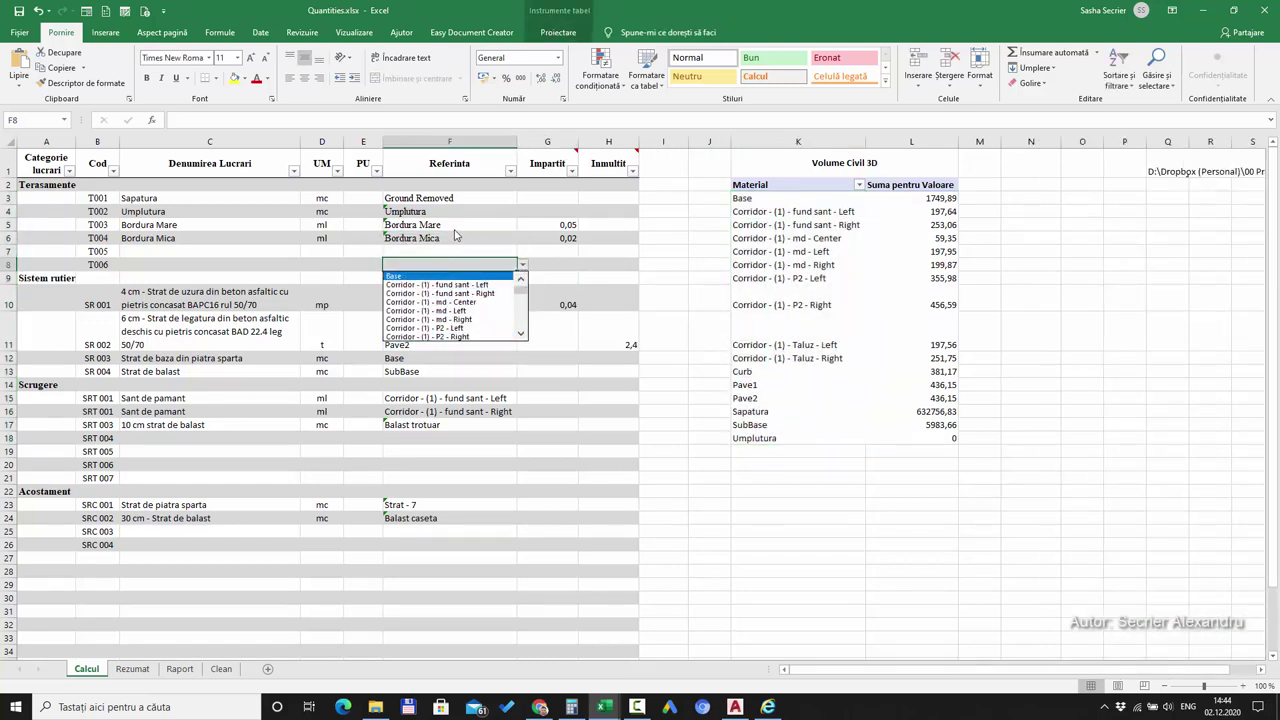
pyautogui.press('Escape')
# - On the Raport sheet, refresh the table of per-station material values from its source
pyautogui.click(180, 669)
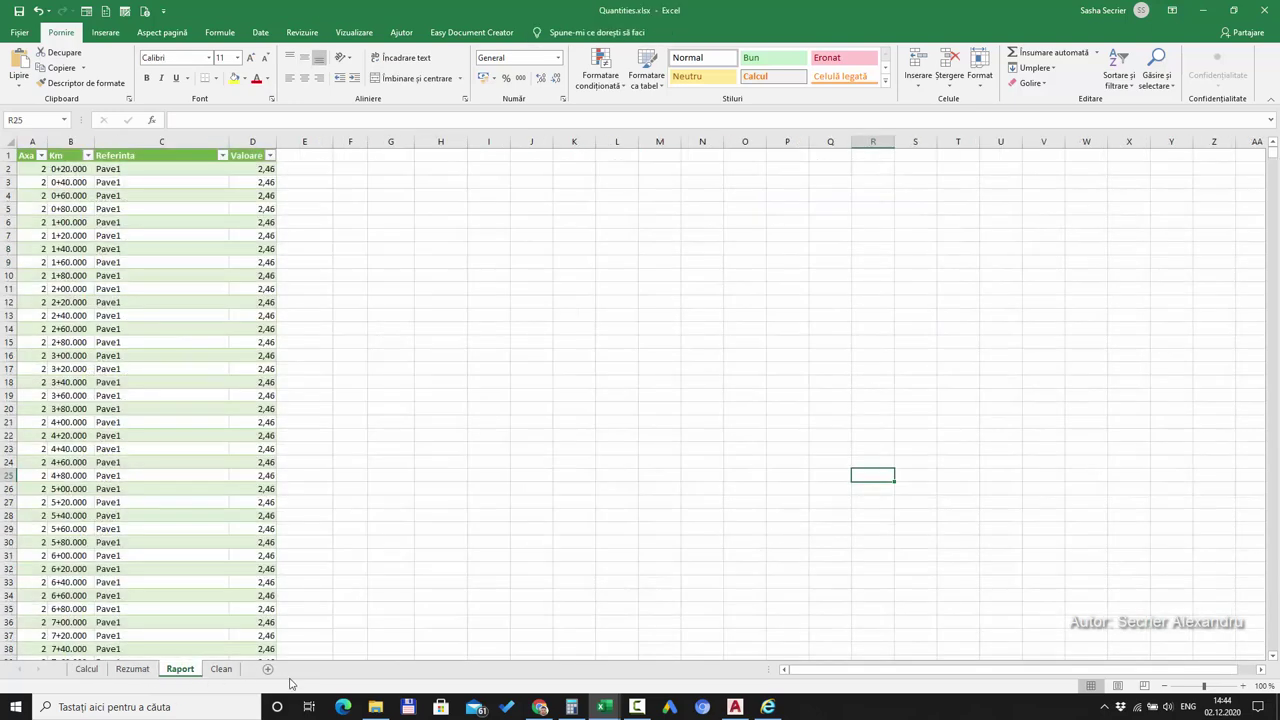
pyautogui.scroll(-1, 240, 455)
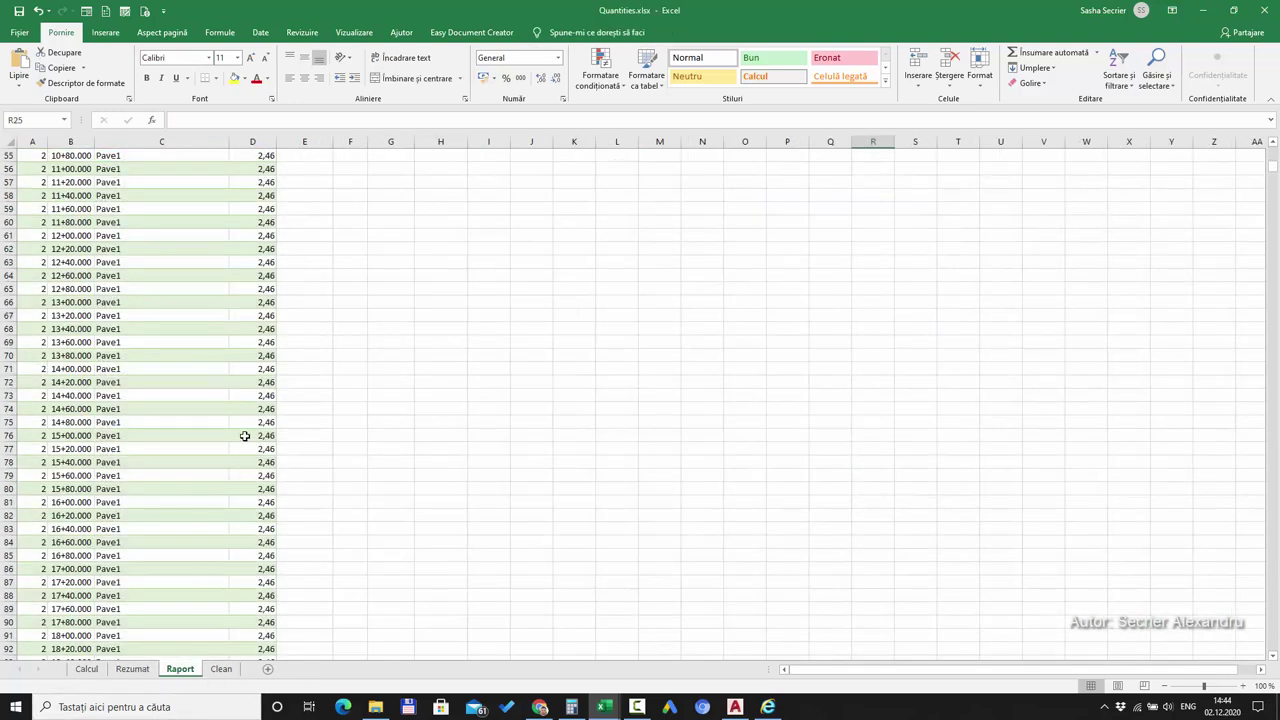
pyautogui.scroll(-1, 247, 430)
pyautogui.scroll(2, 225, 385)
pyautogui.rightClick(168, 200)
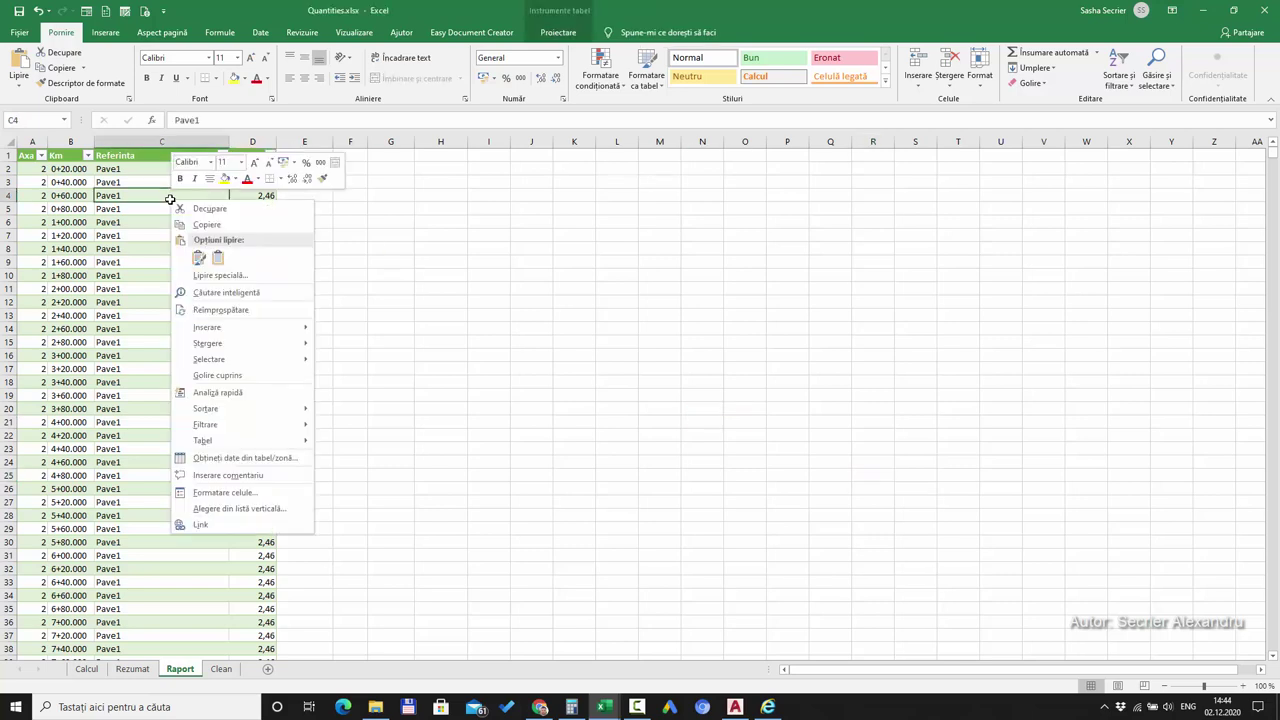
pyautogui.click(240, 306)
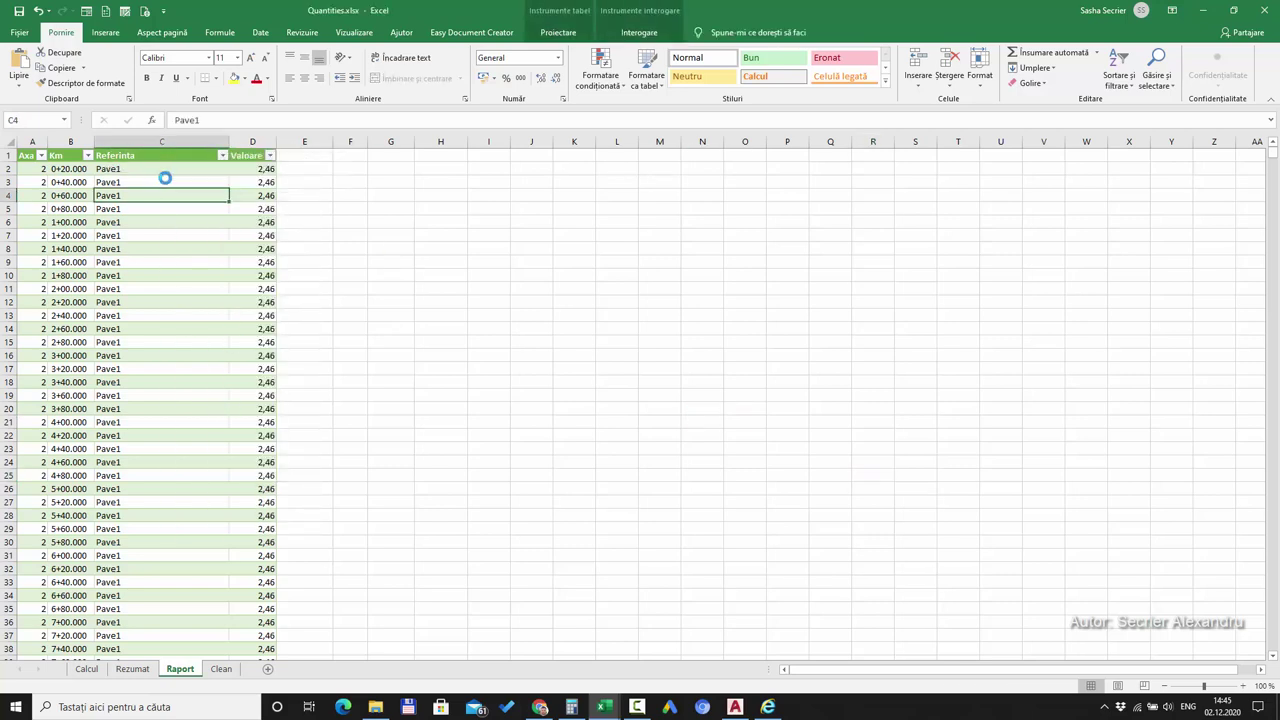
# - Check the refreshed Raport values from cell A3 down to station 8+60.000 in row 274
pyautogui.click(142, 236)
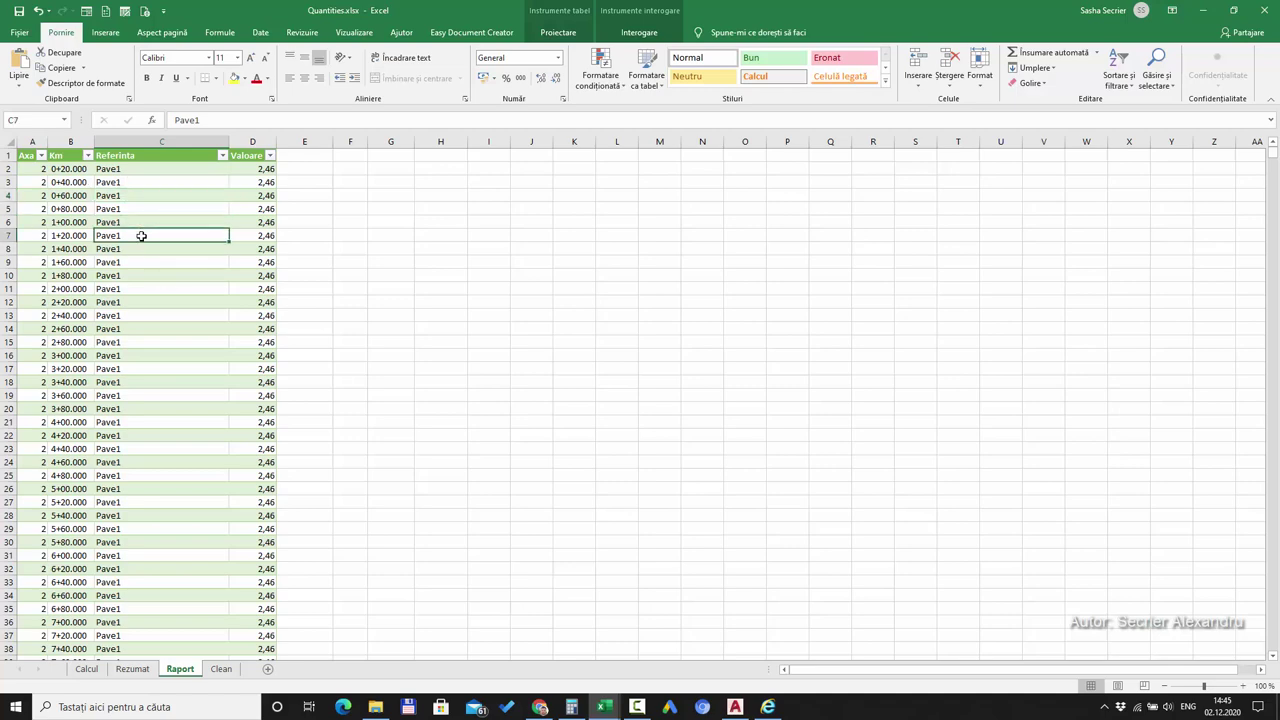
pyautogui.click(37, 178)
pyautogui.scroll(-20, 149, 337)
pyautogui.scroll(-20, 131, 346)
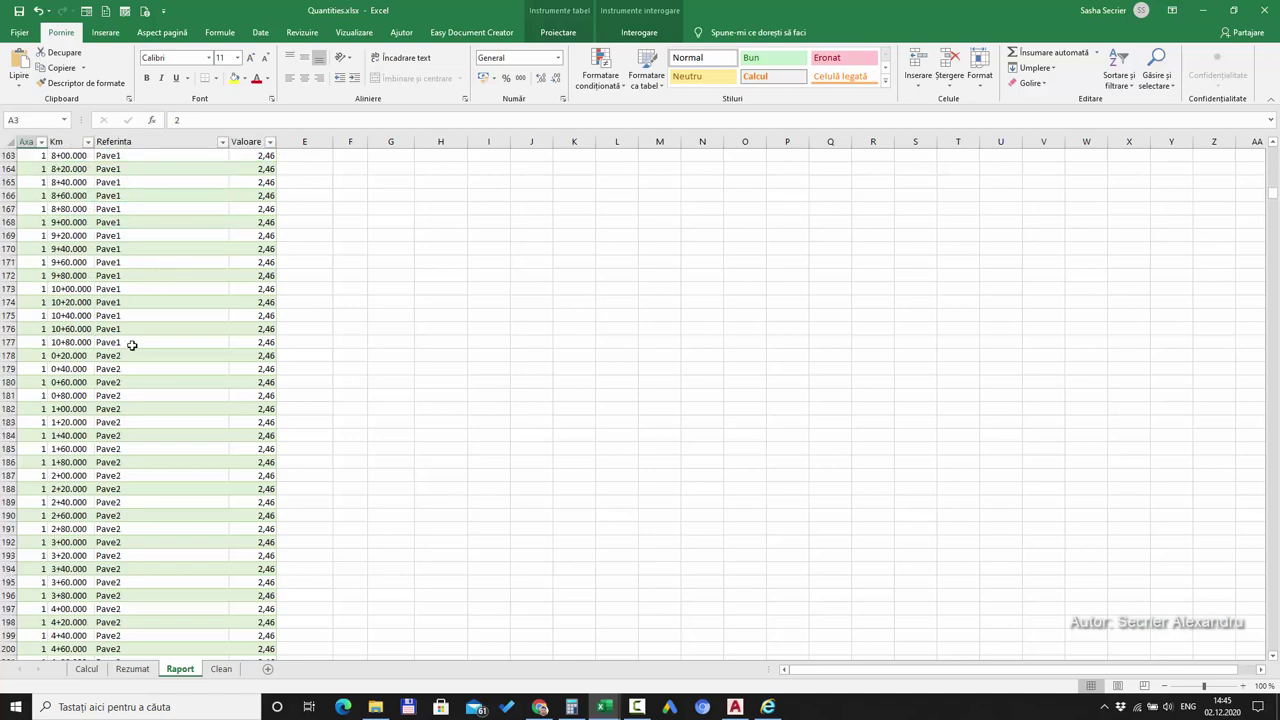
pyautogui.scroll(-20, 72, 315)
pyautogui.scroll(-16, 72, 315)
pyautogui.click(60, 276)
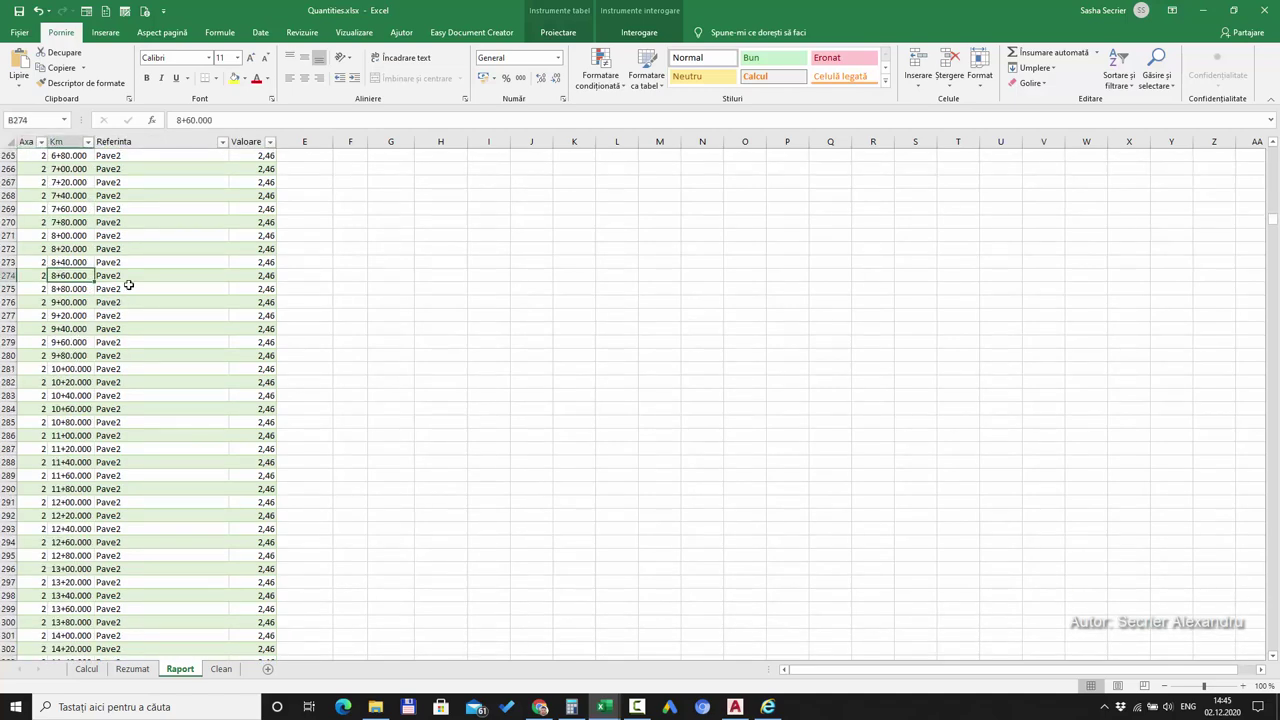
pyautogui.press('Right')
pyautogui.press('Right')
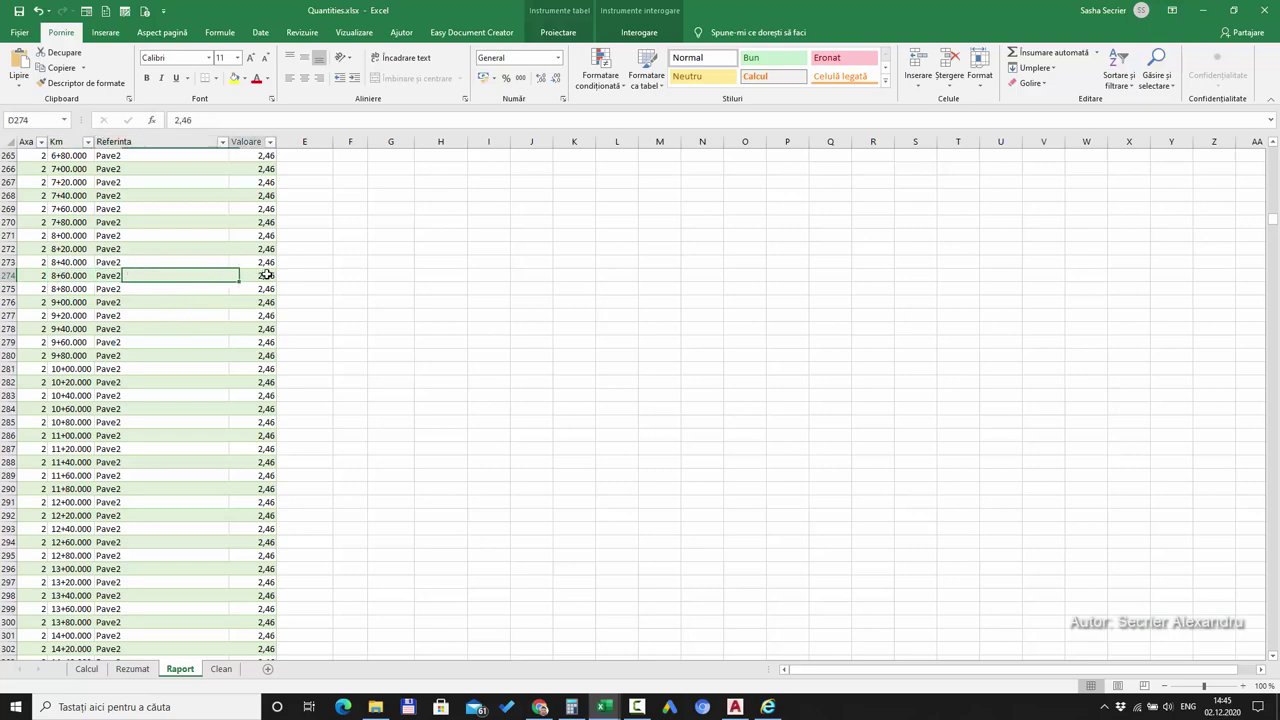
# - Scroll through the rest of the Raport results, then show the Clean sheet
pyautogui.scroll(-20, 243, 317)
pyautogui.scroll(-20, 250, 323)
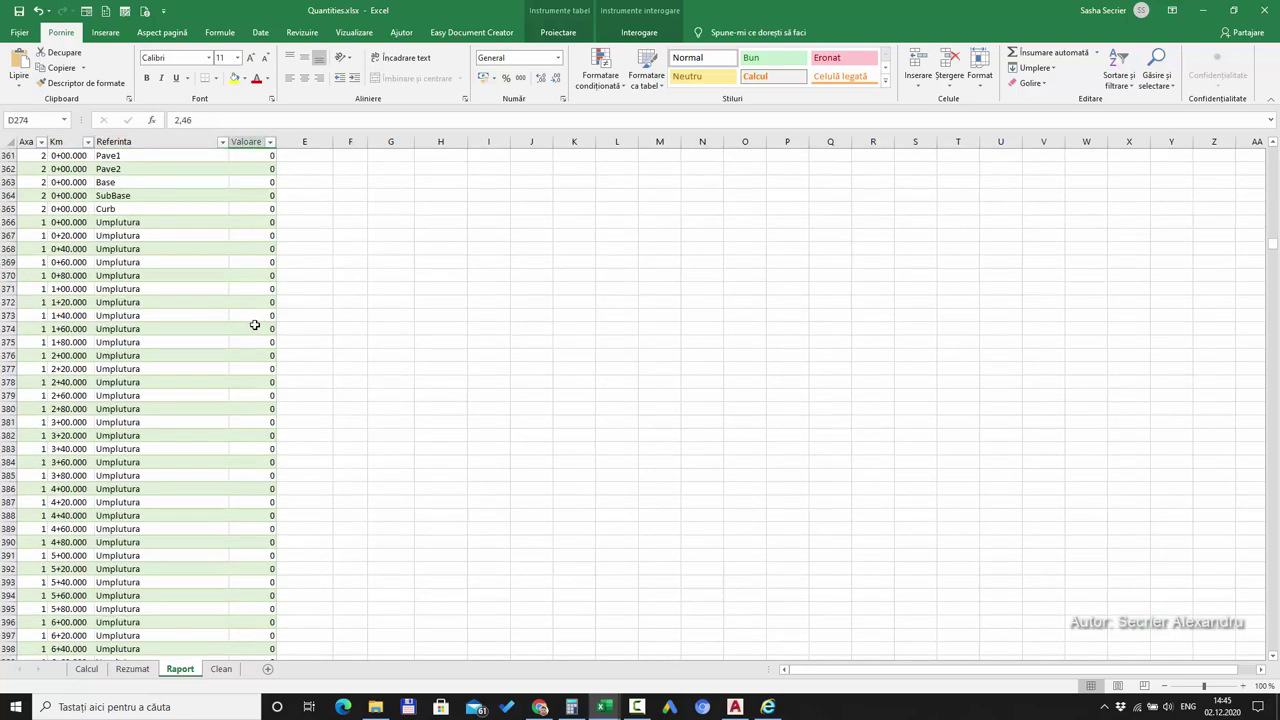
pyautogui.scroll(-20, 252, 323)
pyautogui.scroll(-20, 258, 323)
pyautogui.scroll(-20, 258, 323)
pyautogui.scroll(-20, 260, 323)
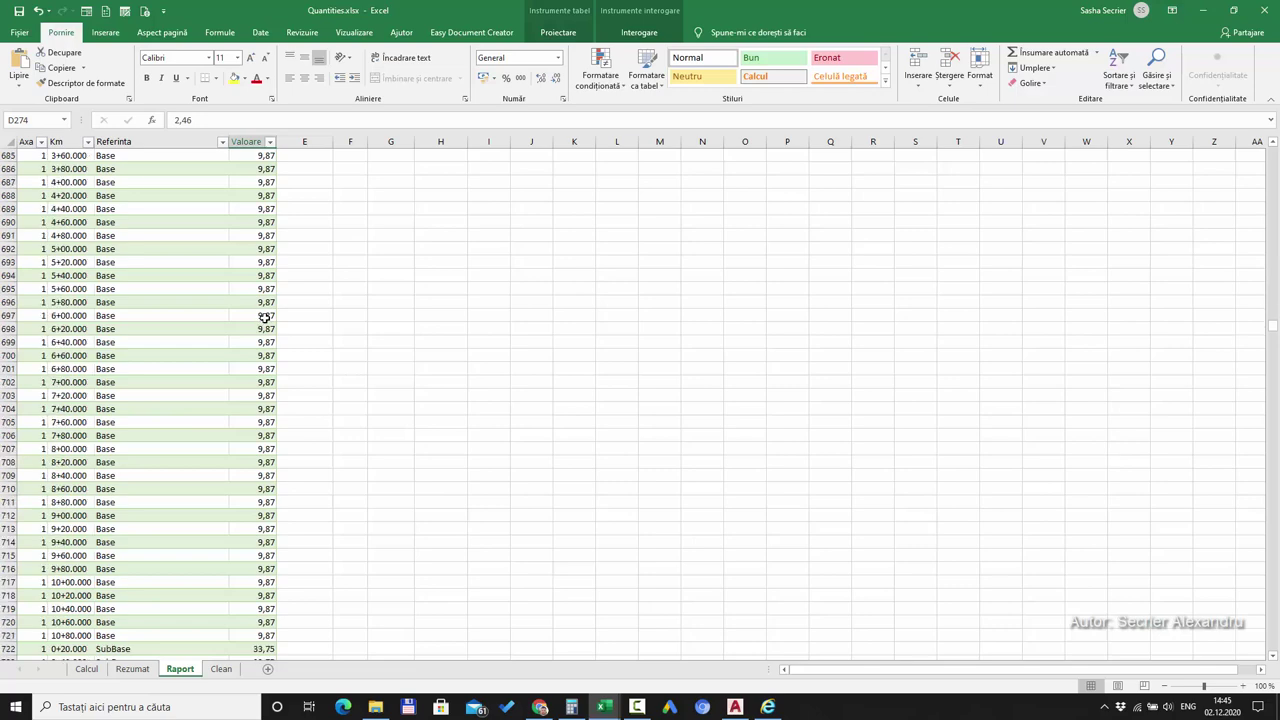
pyautogui.scroll(-20, 270, 322)
pyautogui.scroll(-20, 294, 320)
pyautogui.scroll(-20, 387, 311)
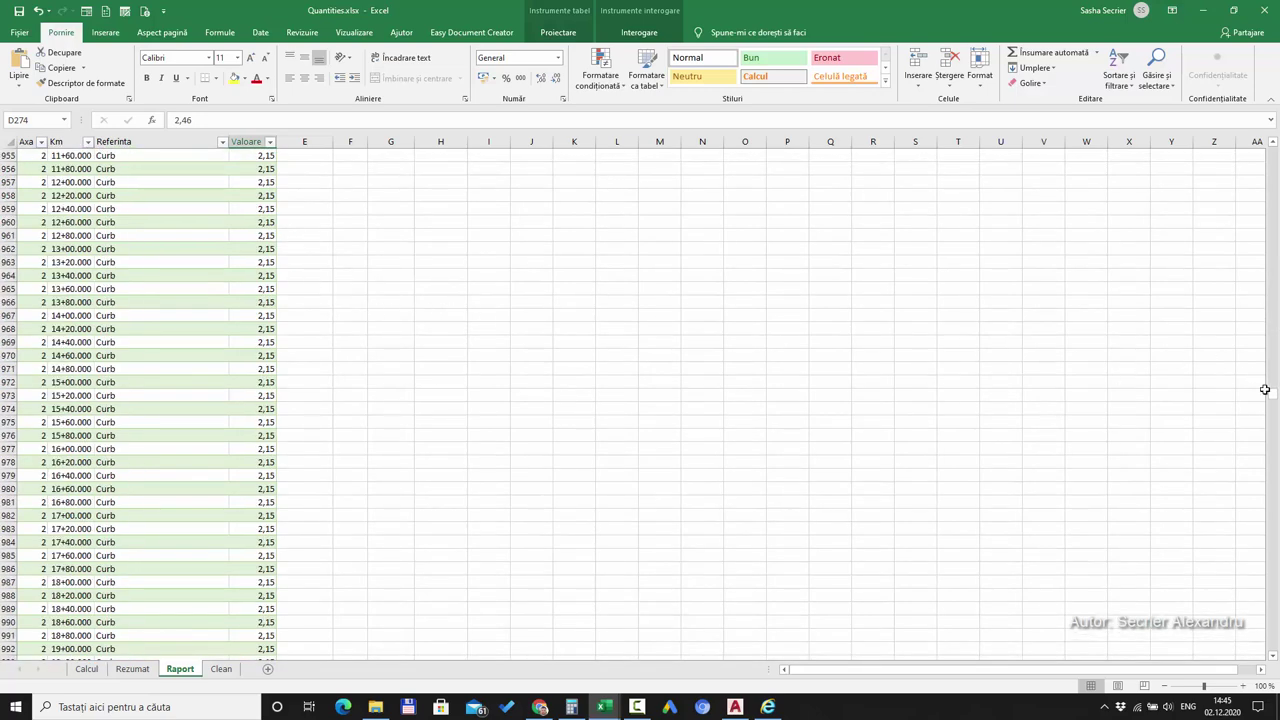
pyautogui.moveTo(1274, 391)
pyautogui.mouseDown()
pyautogui.moveTo(1273, 471)
pyautogui.moveTo(1273, 429)
pyautogui.mouseUp()
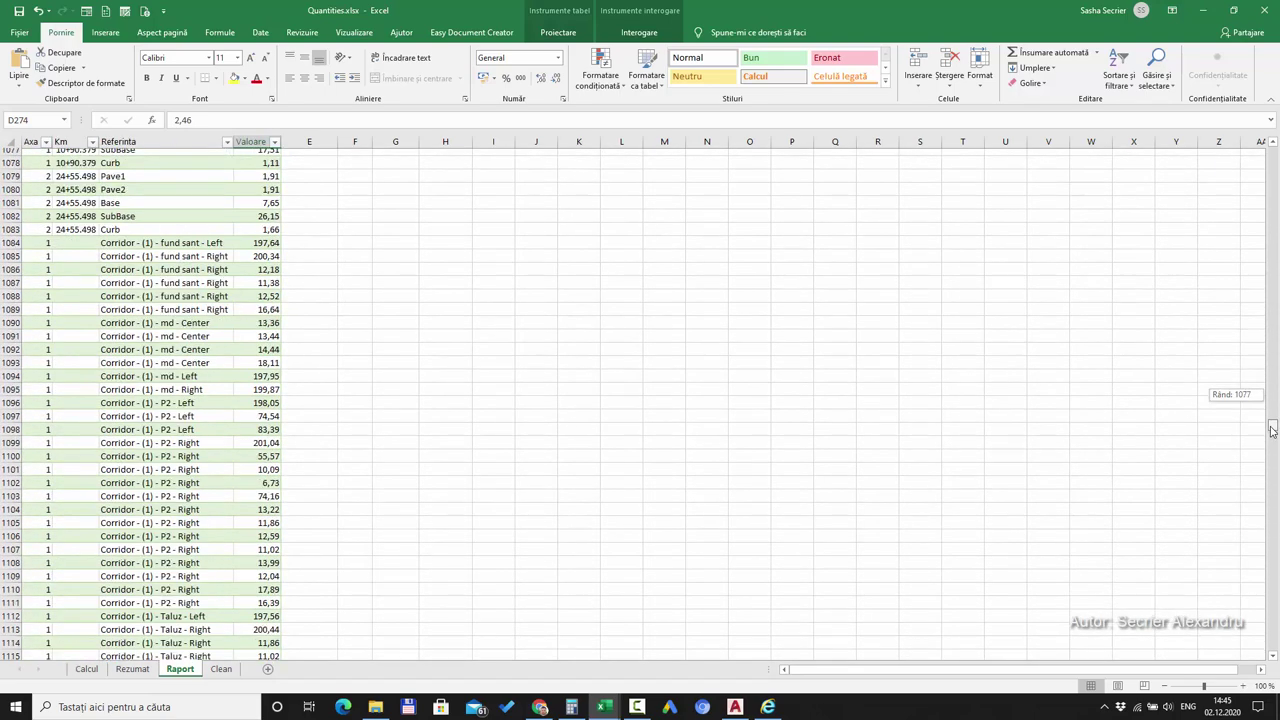
pyautogui.moveTo(1249, 274); pyautogui.dragTo(1257, 130)
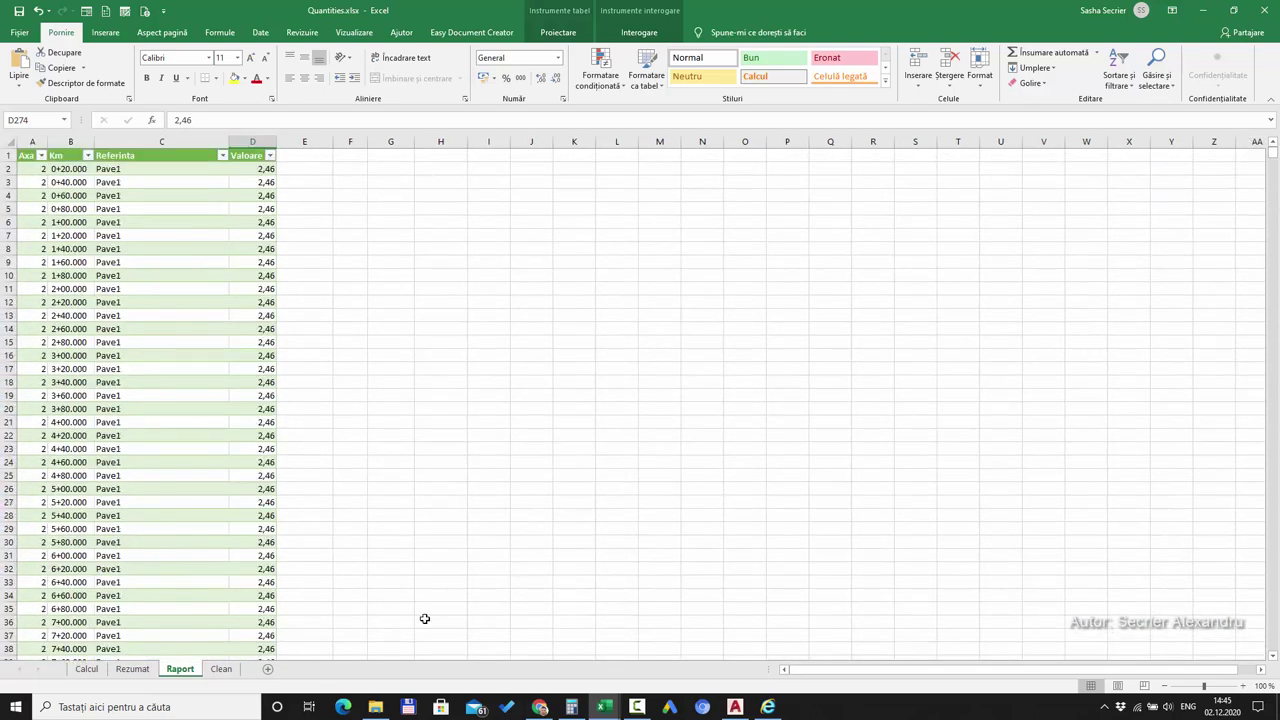
pyautogui.click(221, 670)
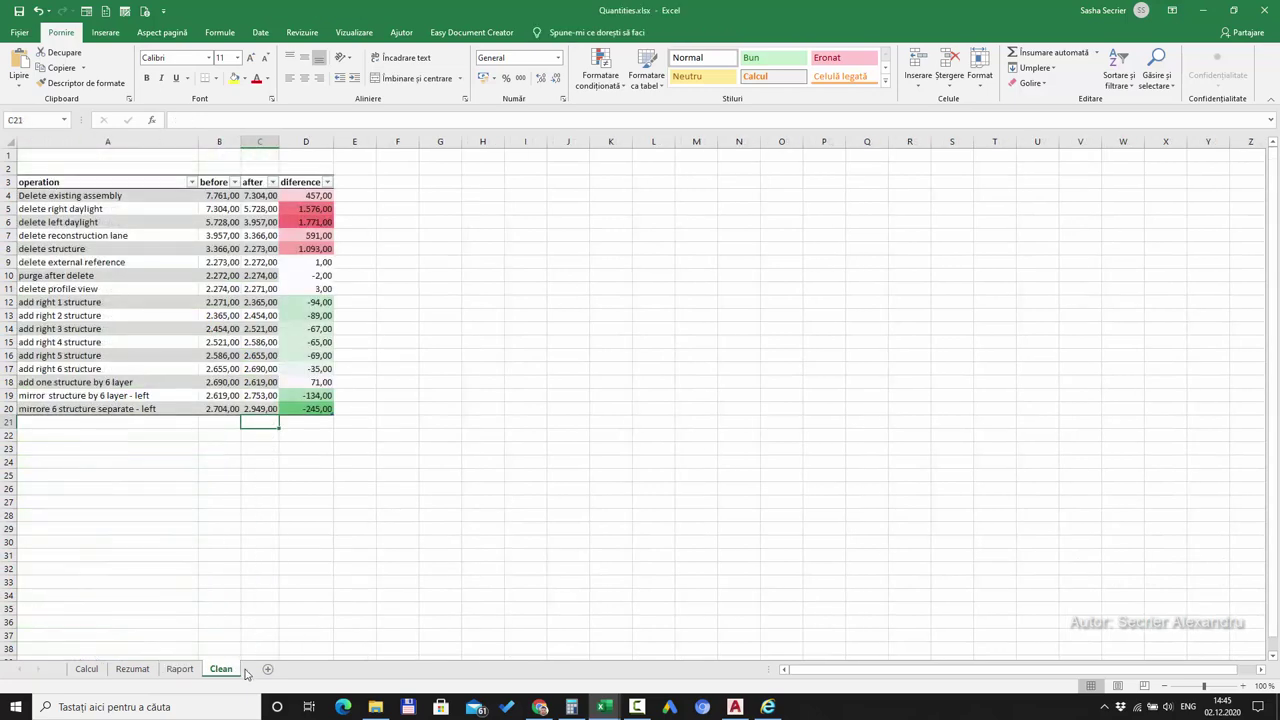
# - Leave the workbook on the Calcul sheet at cell C19, close Excel, and close File Explorer
pyautogui.click(87, 670)
pyautogui.click(240, 450)
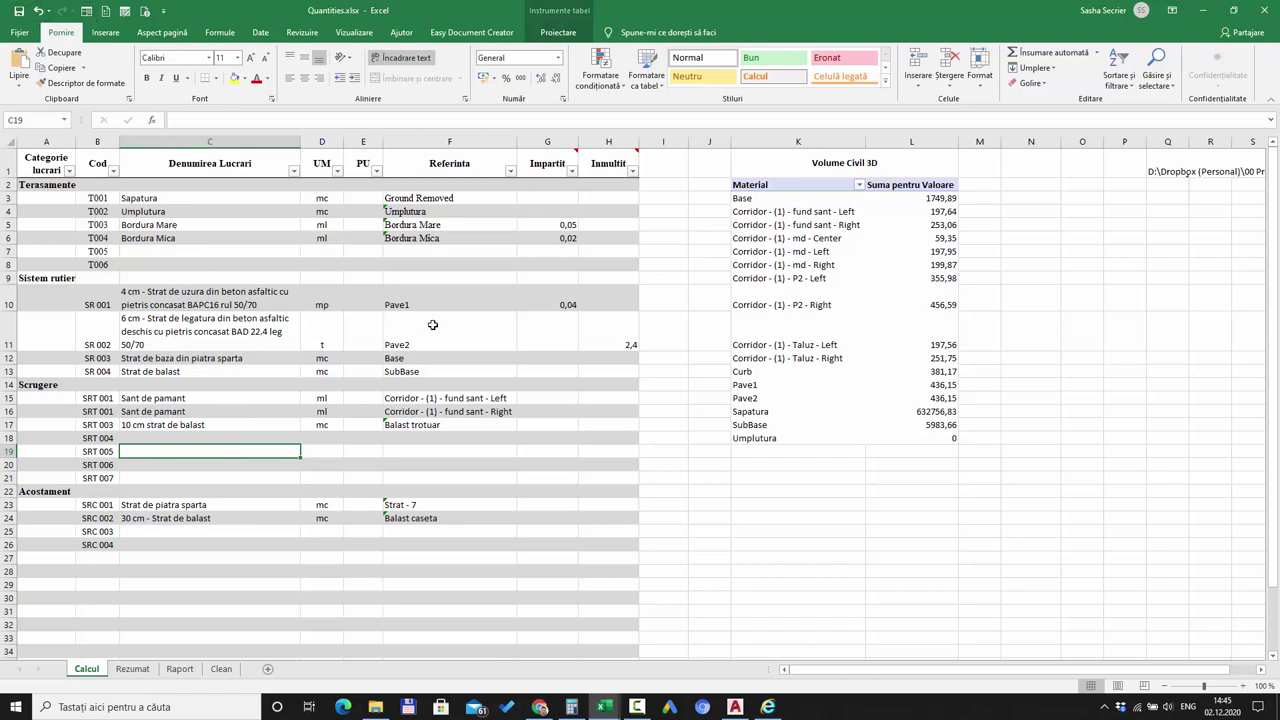
pyautogui.click(1257, 10)
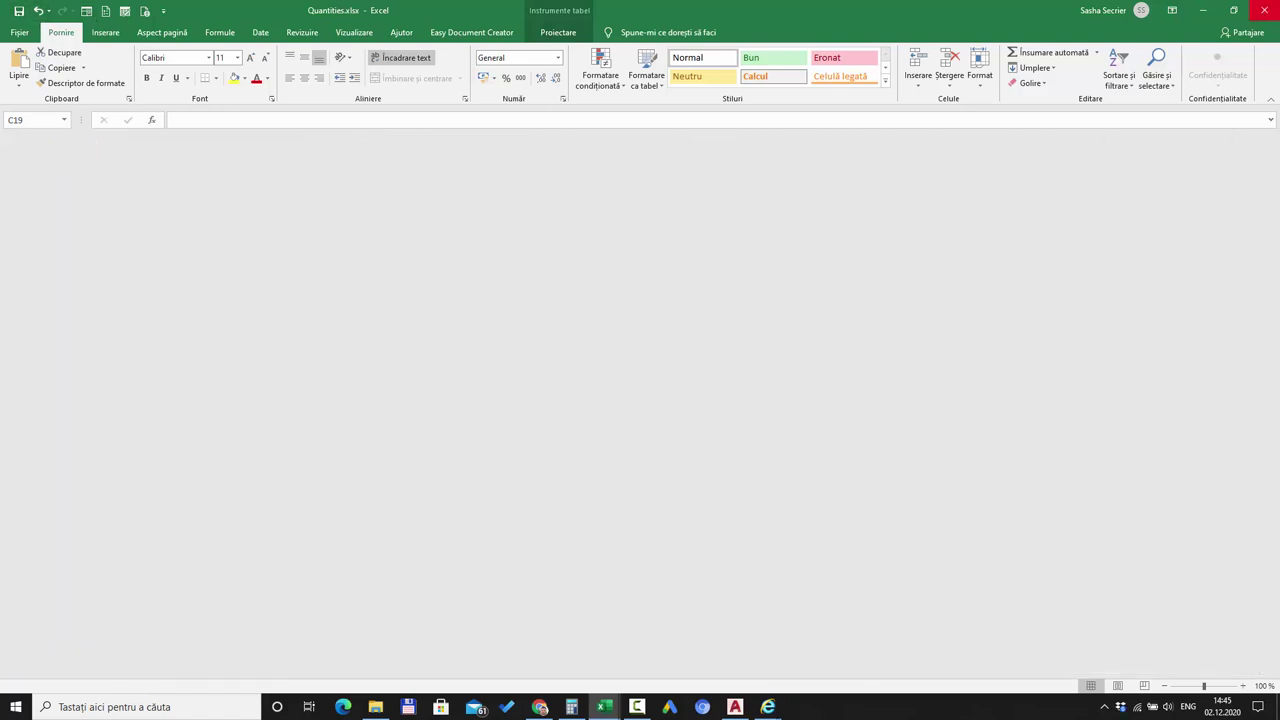
pyautogui.moveTo(765, 712)
pyautogui.click(1037, 75)
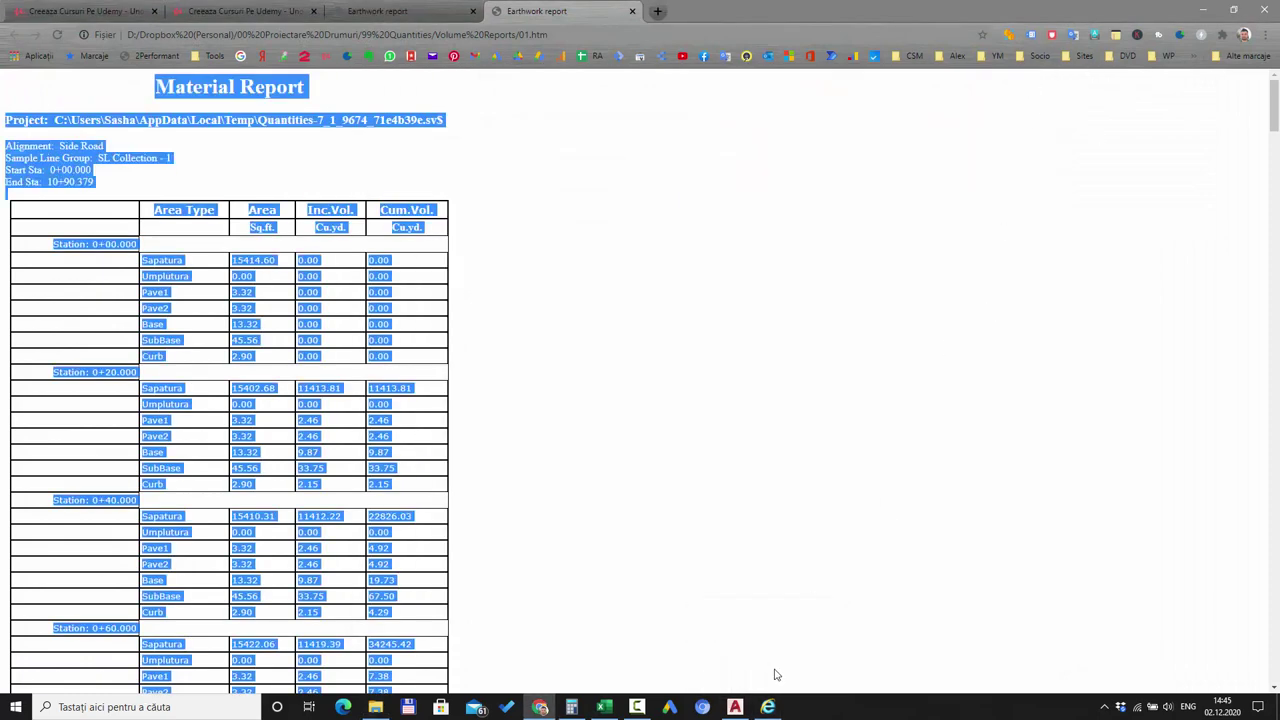